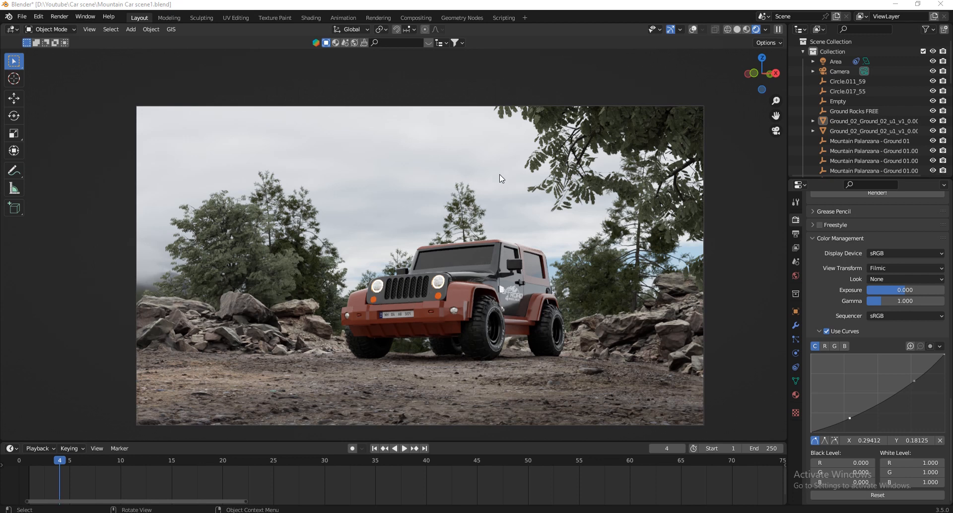
# Switch to the browser and look through the Sketchfab pages for the Jeep Wrangler, Ground, Vojna Hill 02c and ROCK GROUND LOWPOLY FREE models.
pyautogui.moveTo(535, 501)
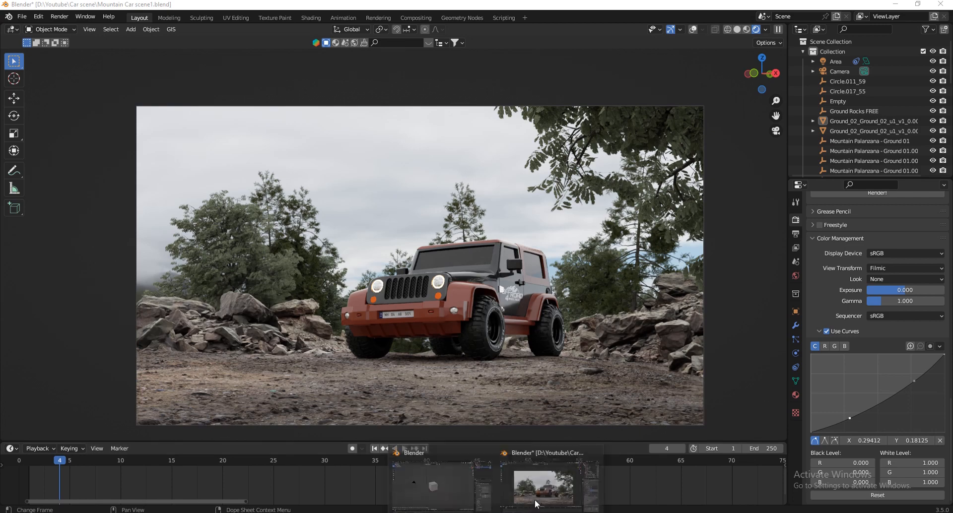
pyautogui.click(439, 484)
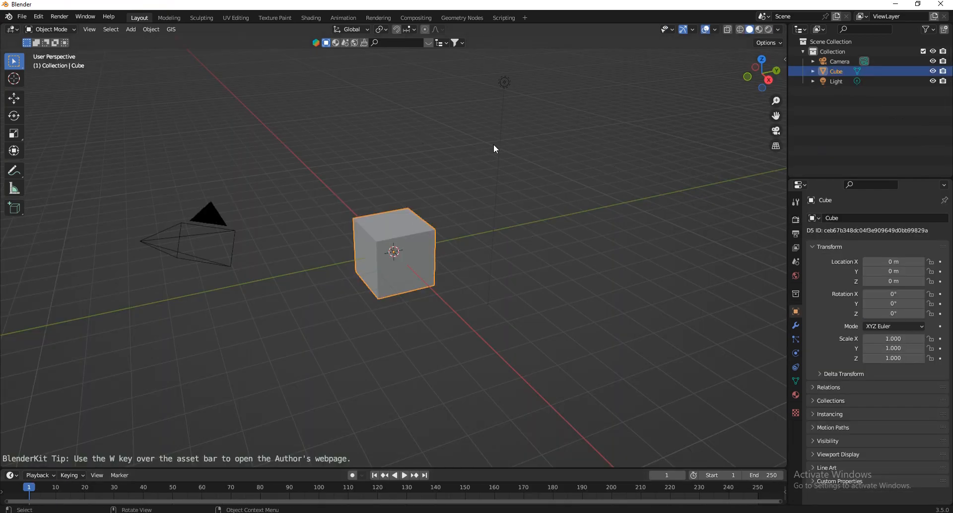
pyautogui.click(334, 512)
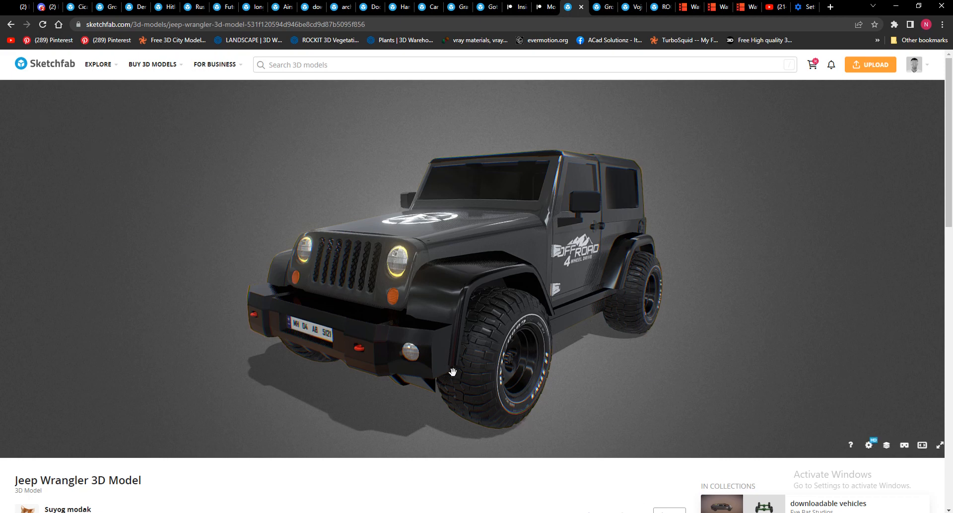
pyautogui.scroll(-1, 618, 297)
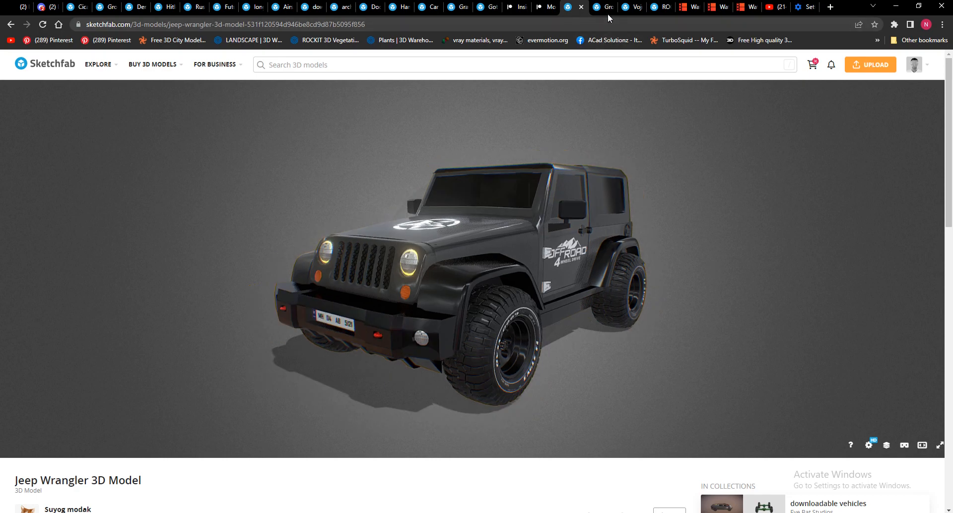
pyautogui.click(609, 7)
pyautogui.click(640, 7)
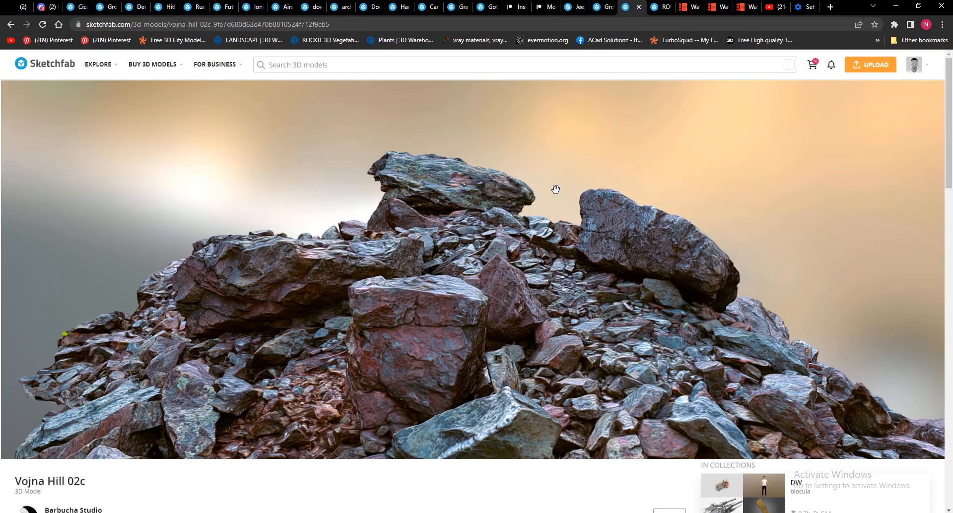
pyautogui.click(663, 7)
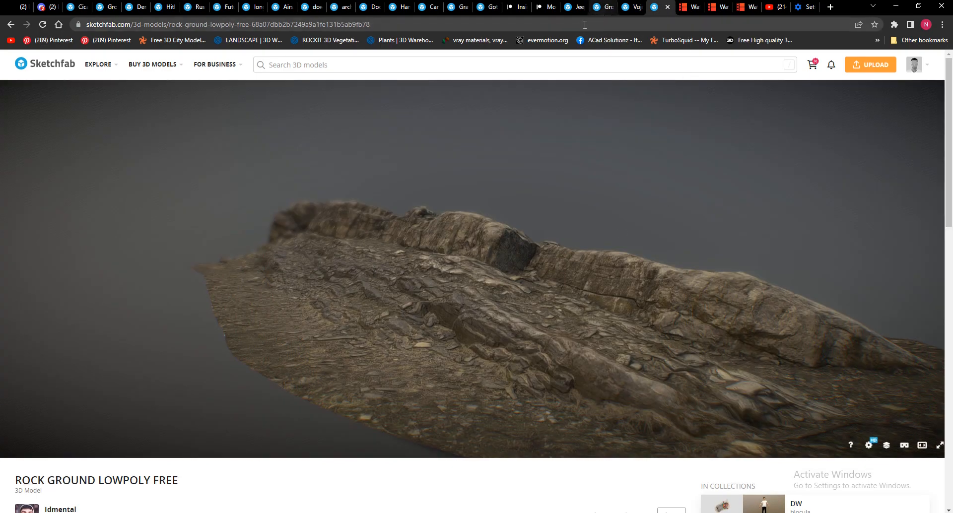
pyautogui.click(597, 11)
pyautogui.click(569, 9)
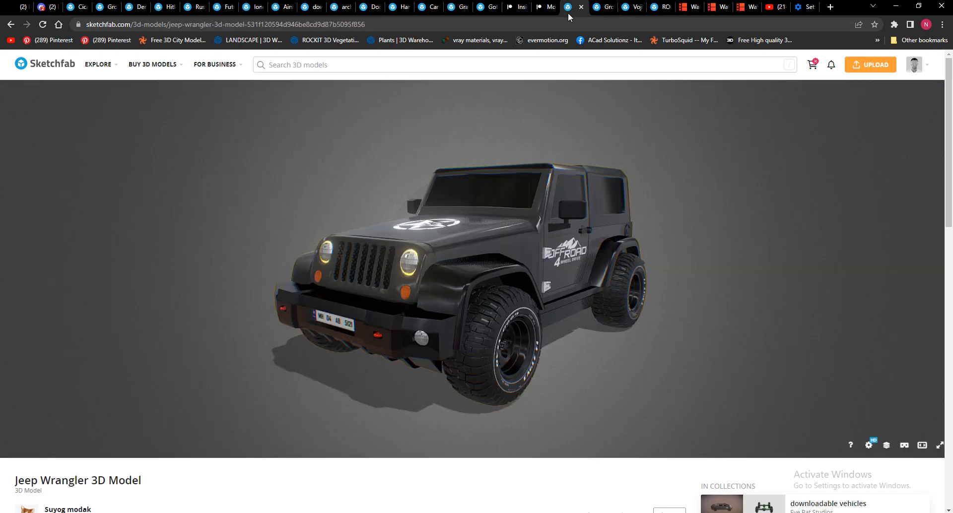
pyautogui.click(603, 10)
pyautogui.click(631, 8)
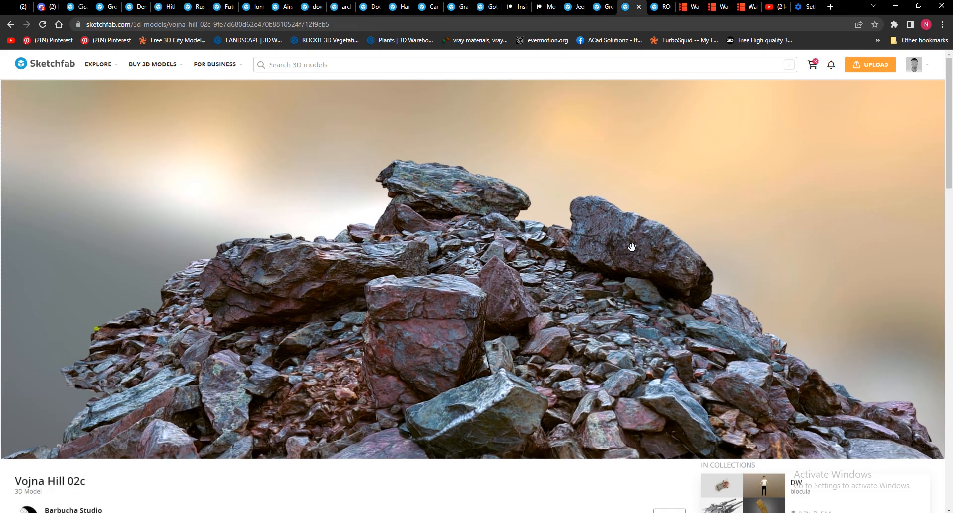
# Examine the available download formats for the Ground model on Sketchfab.
pyautogui.hotkey('ctrl', 'shift', 'Tab')
pyautogui.scroll(-4, 617, 500)
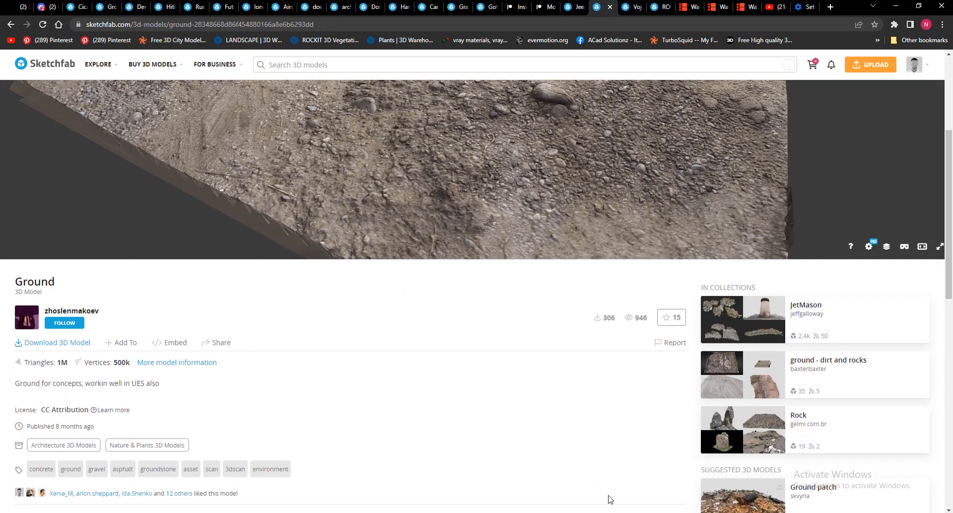
pyautogui.scroll(-1, 453, 413)
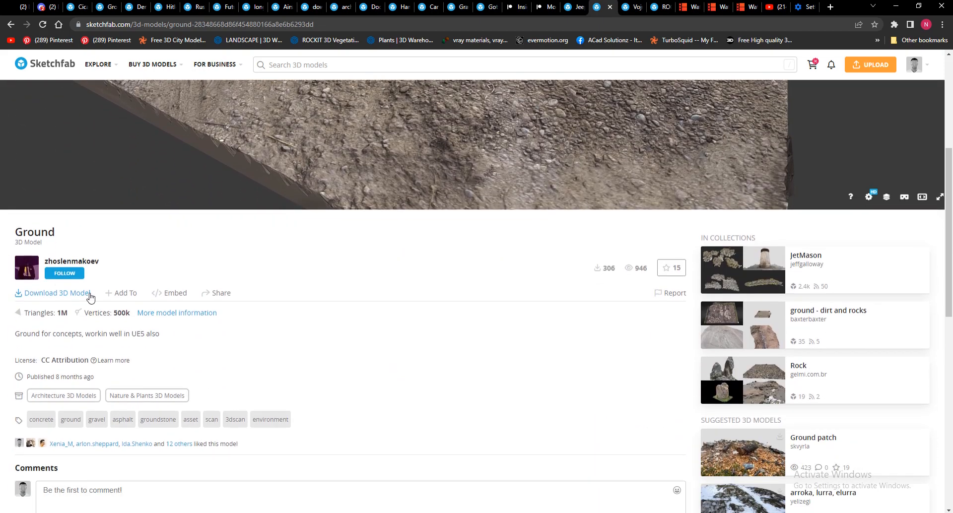
pyautogui.click(49, 296)
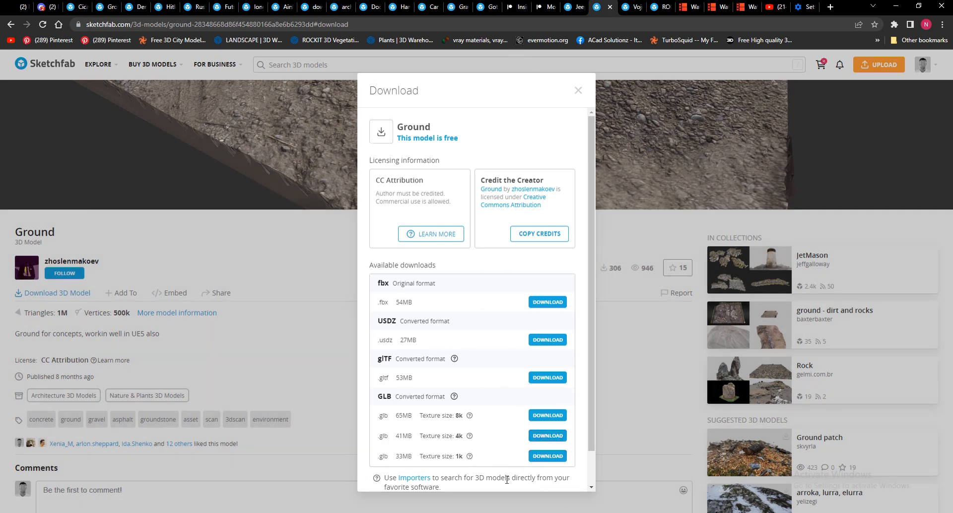
pyautogui.scroll(-1, 508, 480)
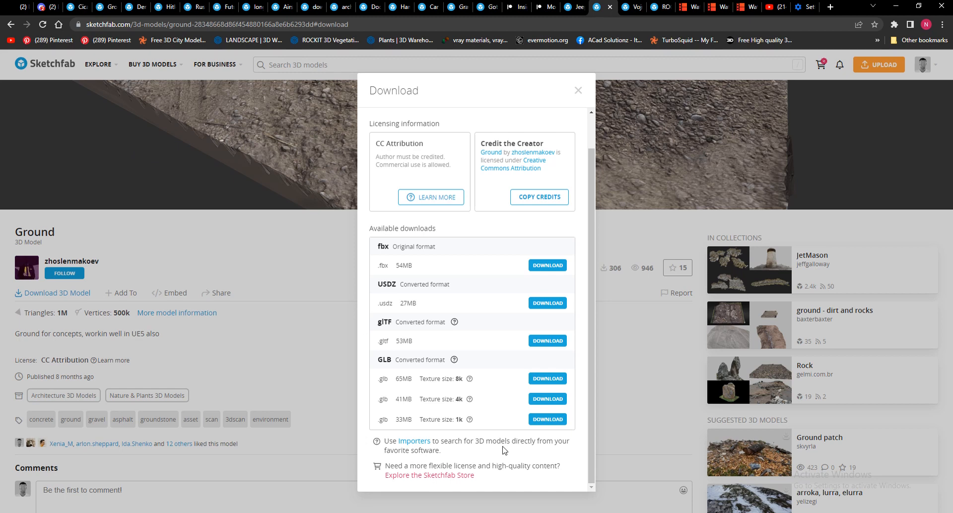
# Review the Sketchfab Importers page and the Blender plugin's 1.5.0 release page, including its installation notes, and close both pages.
pyautogui.click(414, 442)
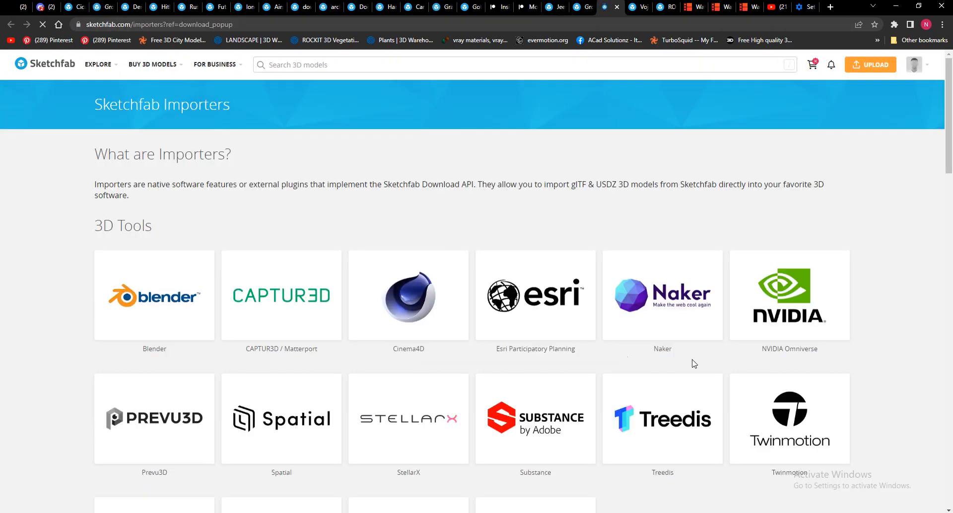
pyautogui.click(150, 302)
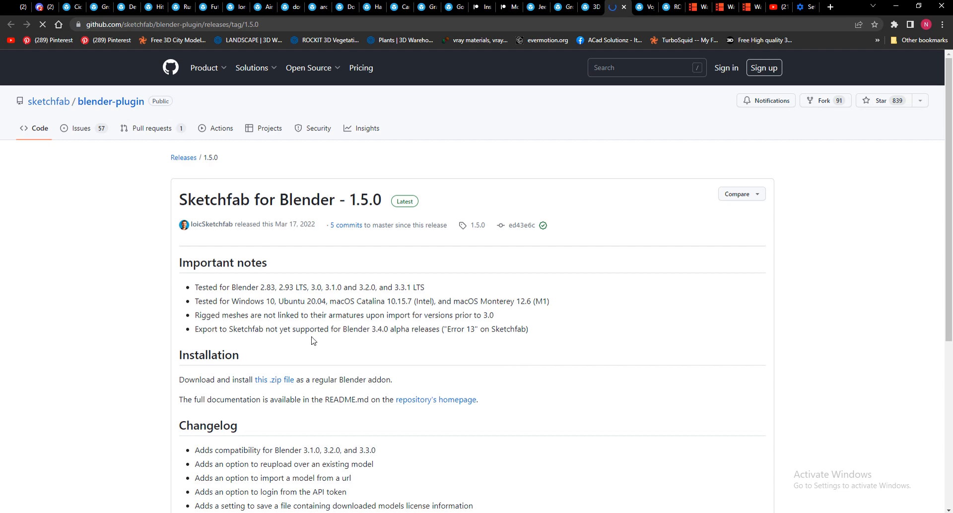
pyautogui.scroll(-5, 446, 278)
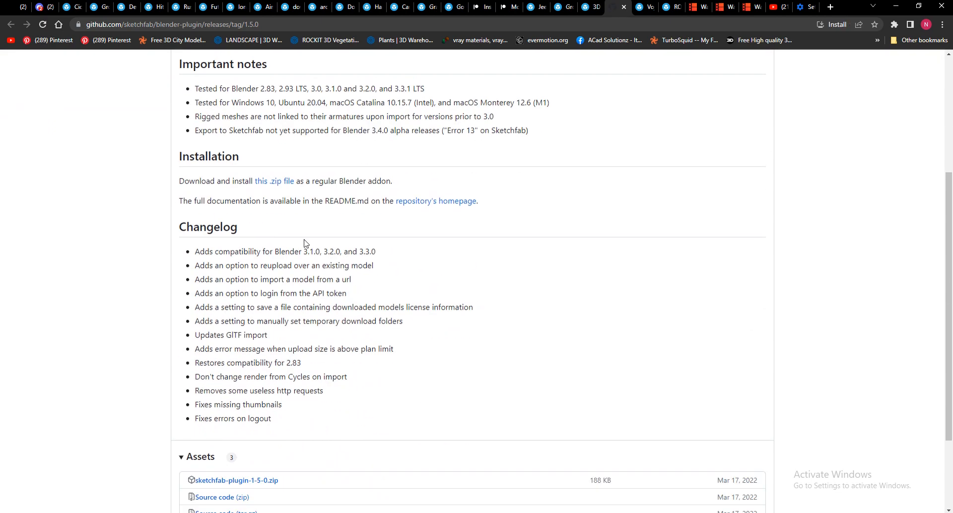
pyautogui.scroll(4, 278, 278)
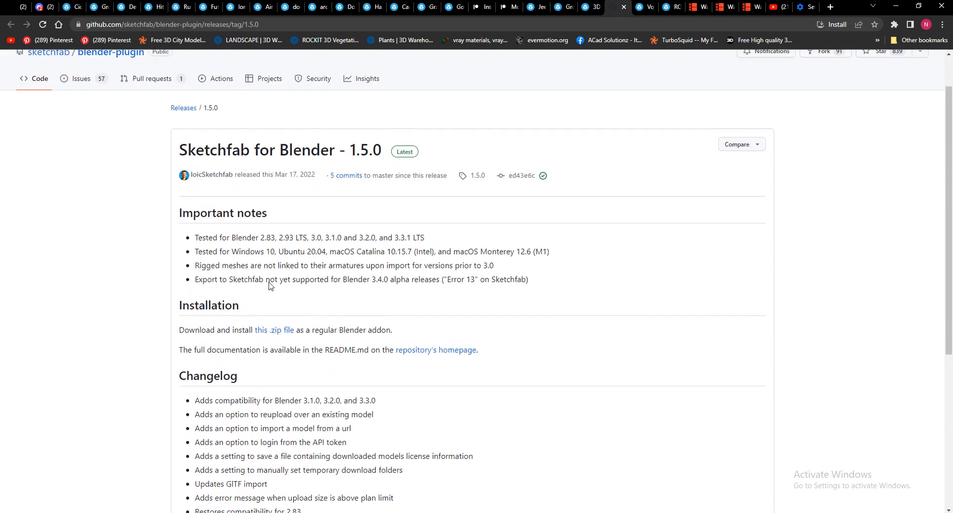
pyautogui.click(623, 7)
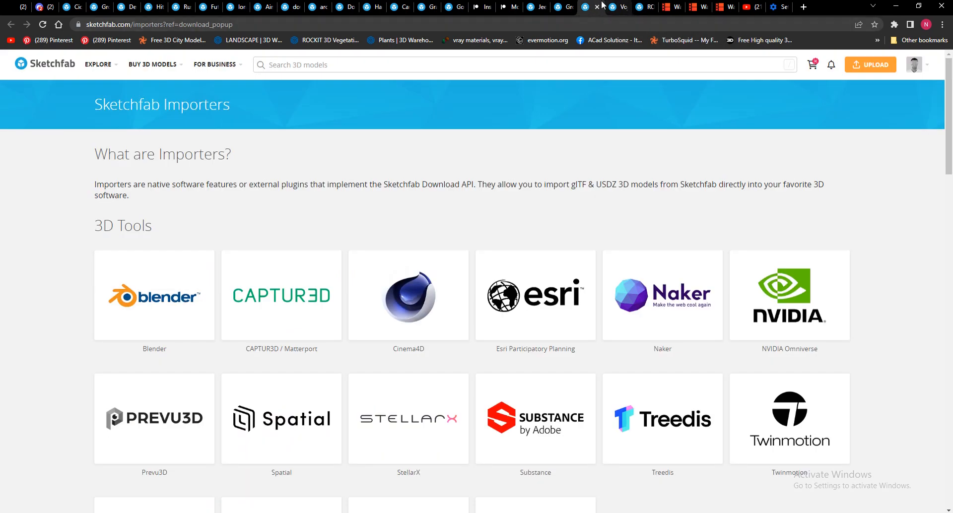
pyautogui.click(597, 9)
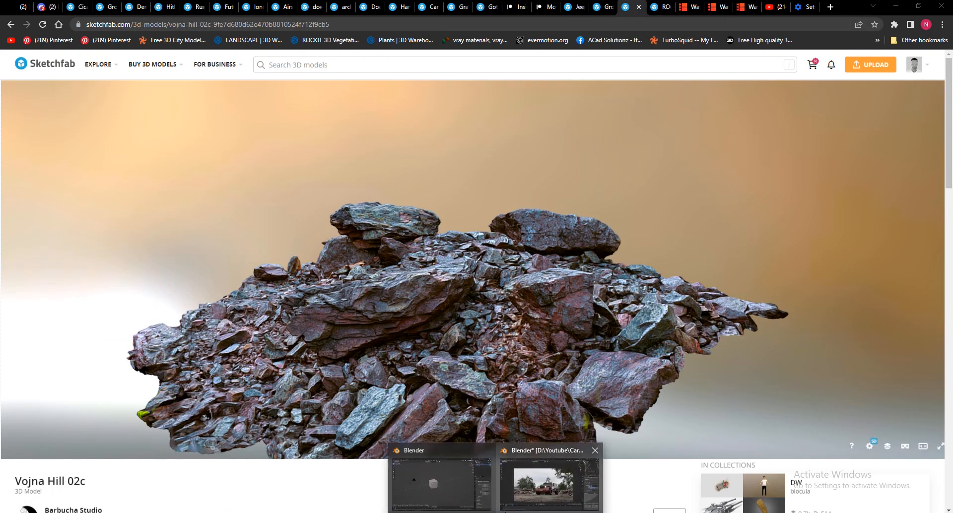
# Switch to the empty Blender project and view the add-on installation file browser from the preferences without installing anything.
pyautogui.click(439, 485)
pyautogui.click(38, 17)
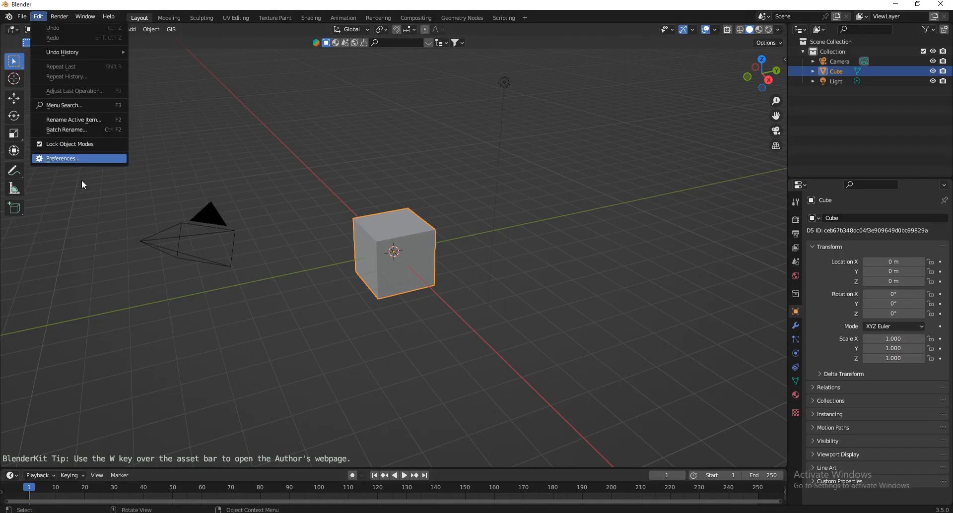
pyautogui.click(70, 160)
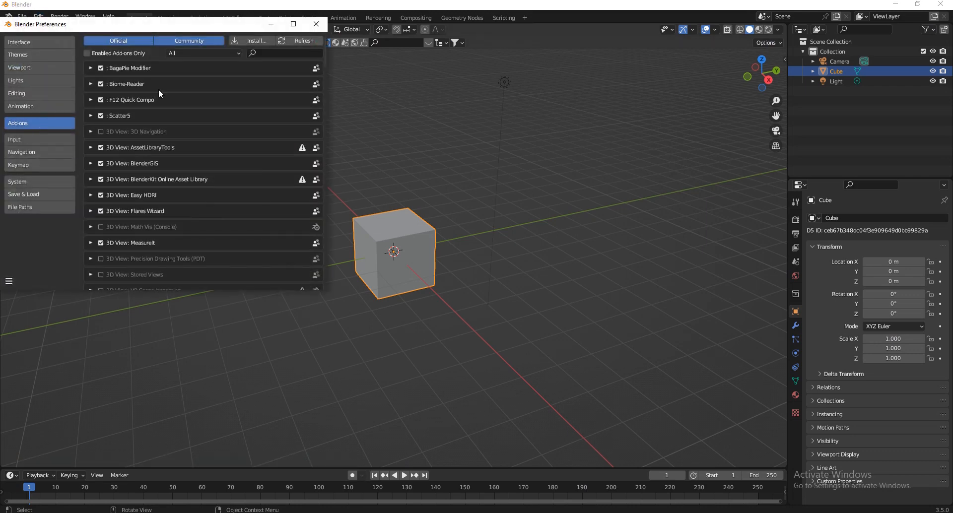
pyautogui.click(249, 40)
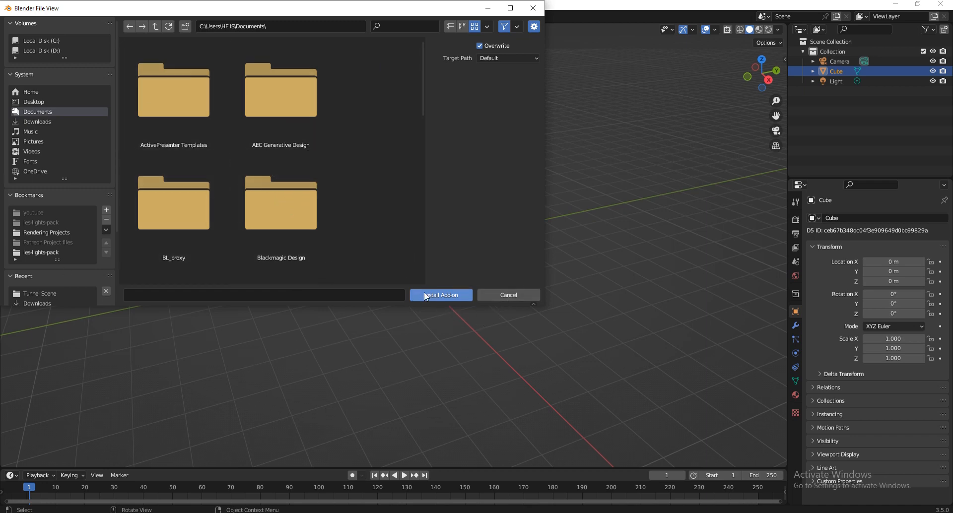
pyautogui.click(499, 296)
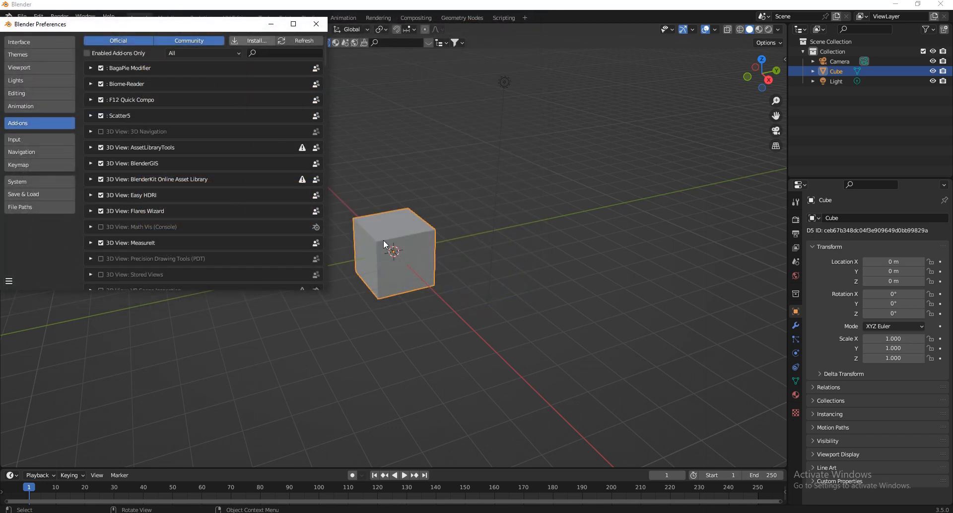
# Search the add-ons for "ske" to check the Sketchfab Plugin, and save and close the preferences.
pyautogui.click(282, 53)
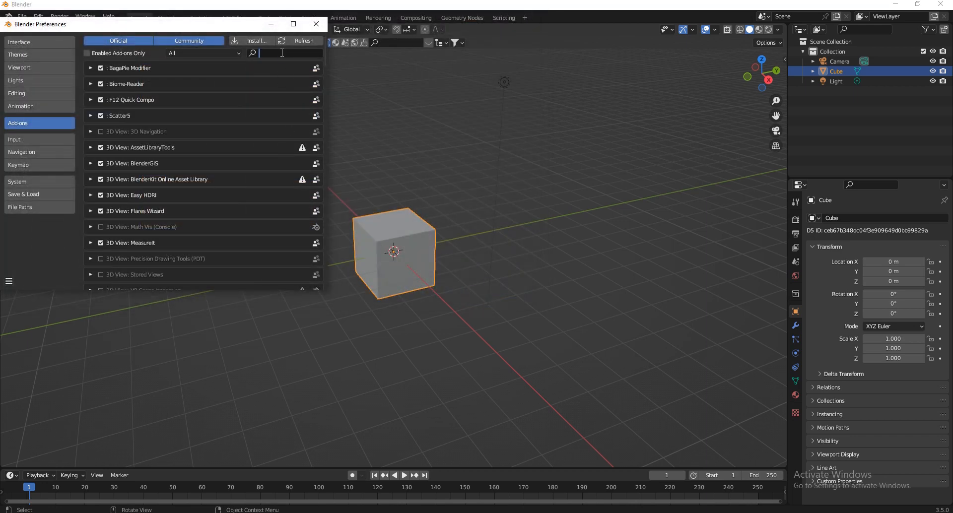
pyautogui.write('ske')
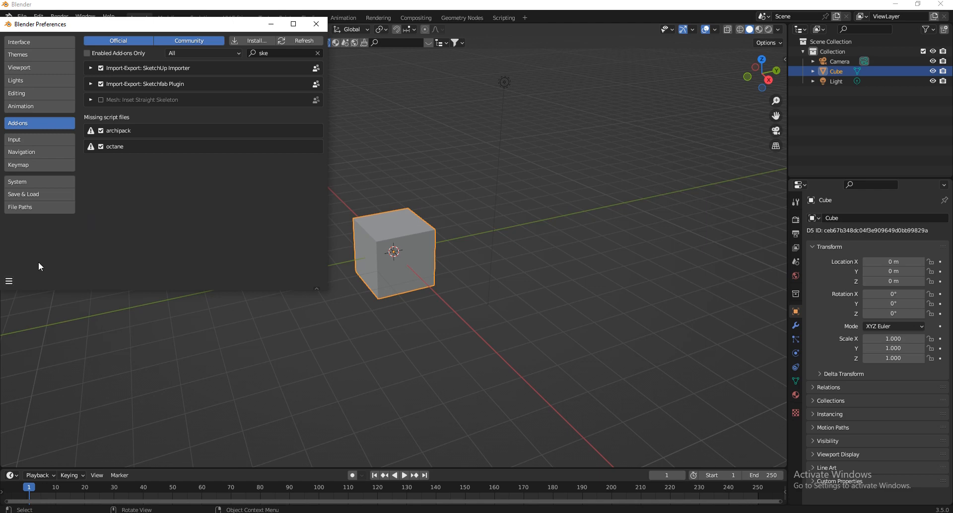
pyautogui.click(9, 281)
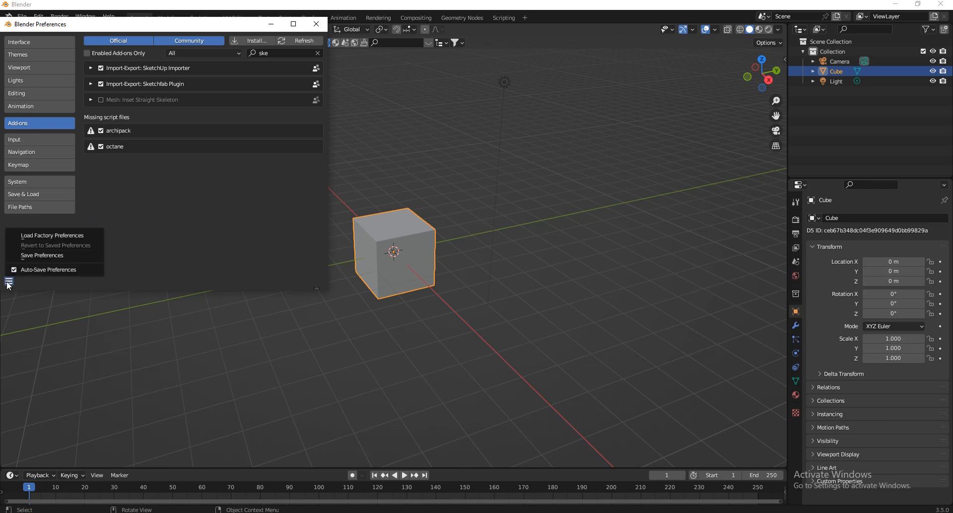
pyautogui.click(35, 254)
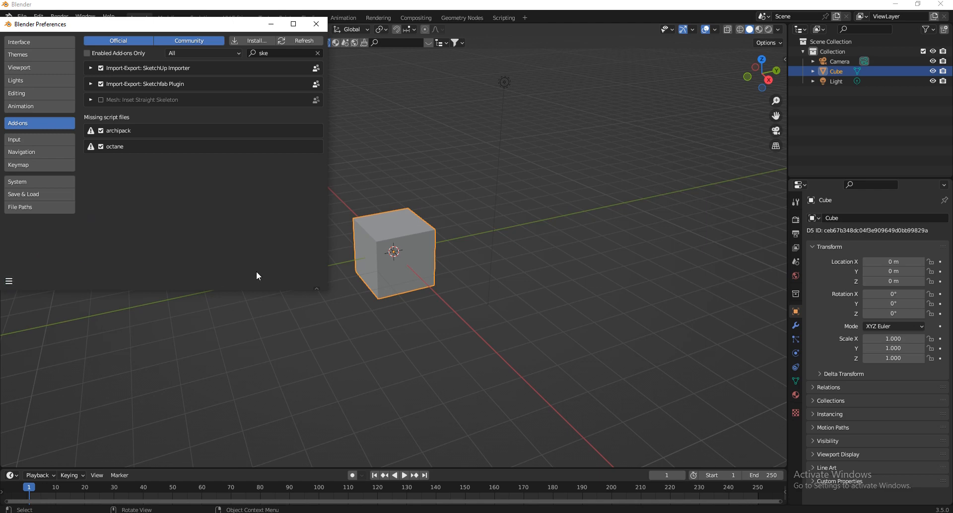
pyautogui.click(322, 27)
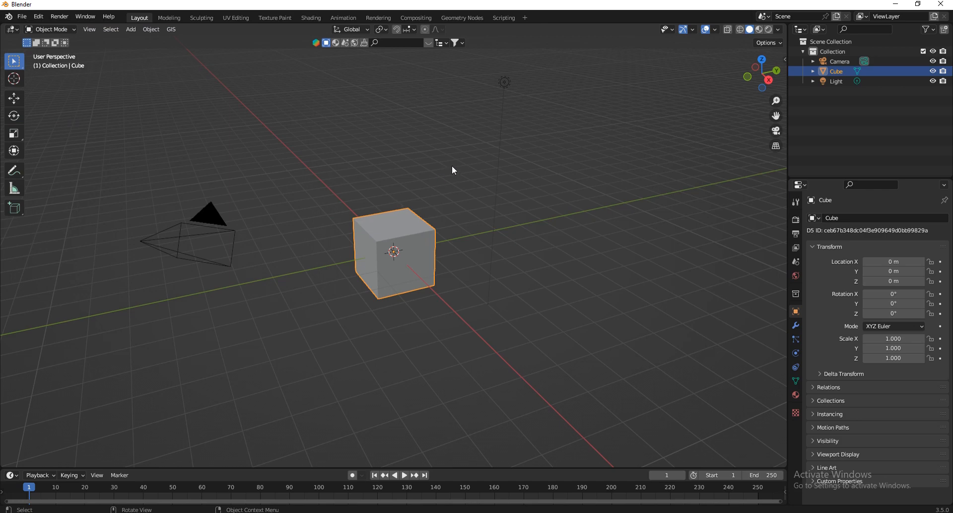
# Delete all default objects from the scene: the camera, cube and light.
pyautogui.press('a')
pyautogui.press('x')
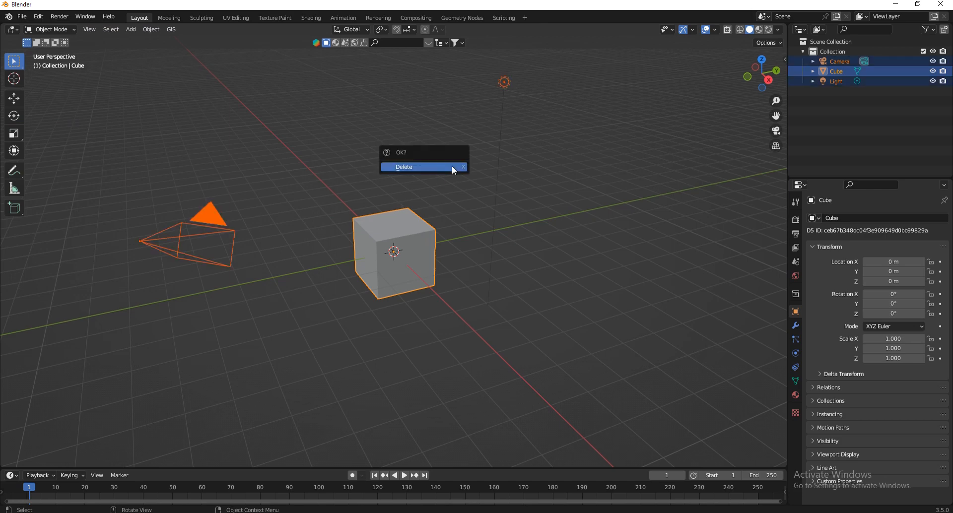
pyautogui.click(452, 168)
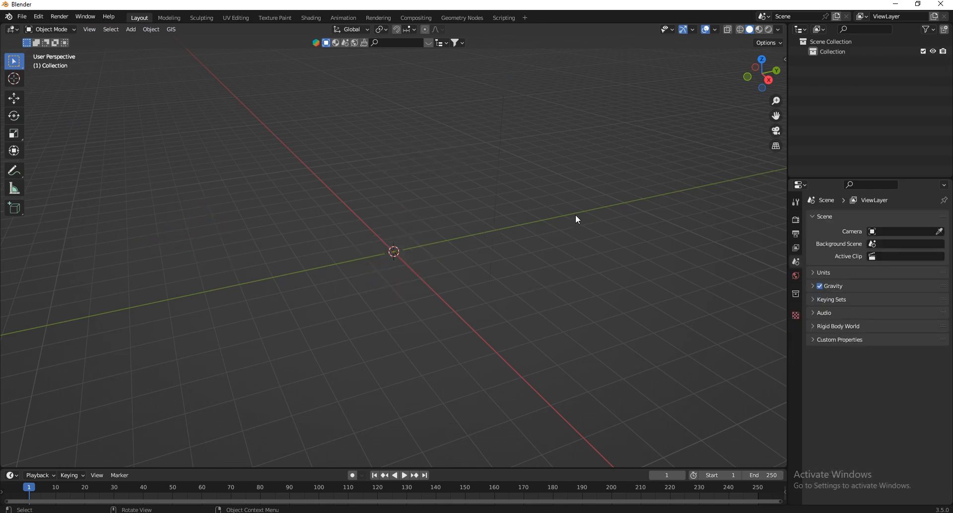
# Start the Shortcut VUr key display in the viewport with a horizontal offset of 30.
pyautogui.press('n')
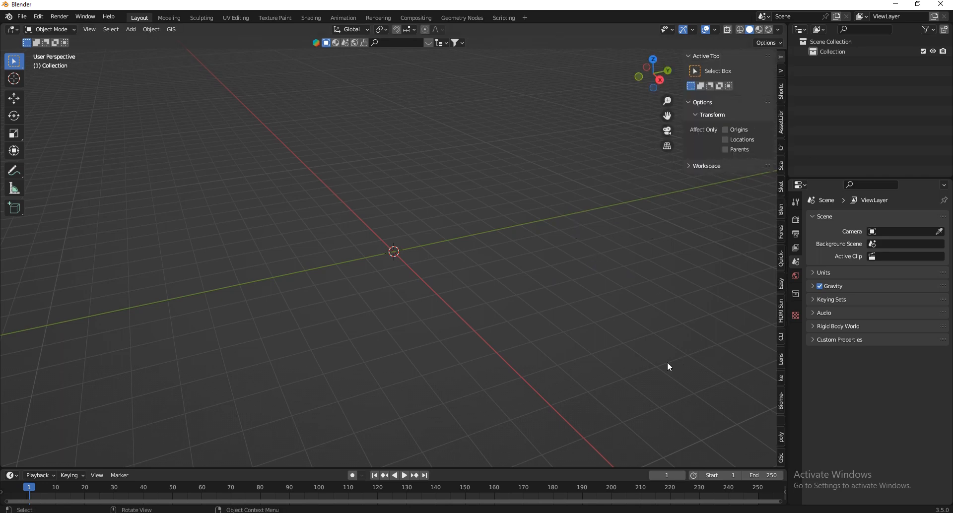
pyautogui.click(782, 91)
pyautogui.click(729, 71)
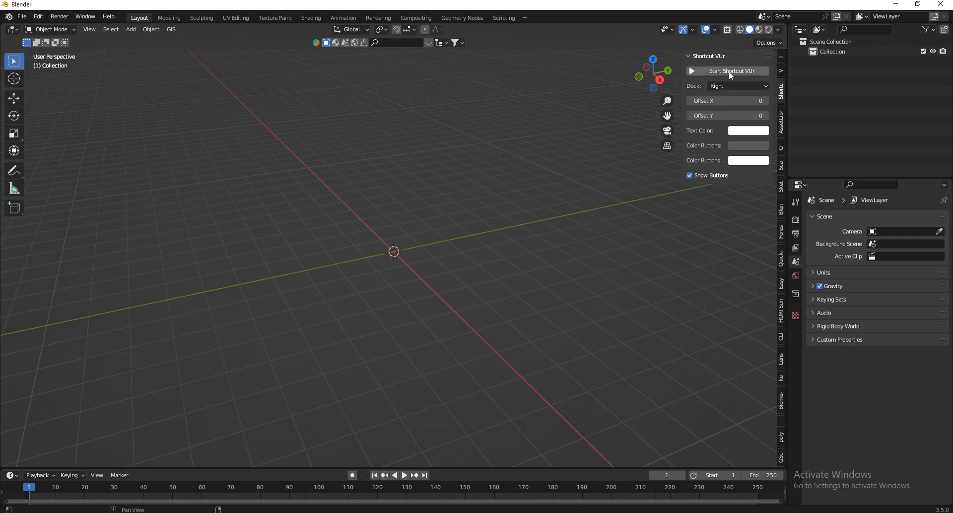
pyautogui.moveTo(715, 101); pyautogui.dragTo(695, 87)
pyautogui.click(690, 57)
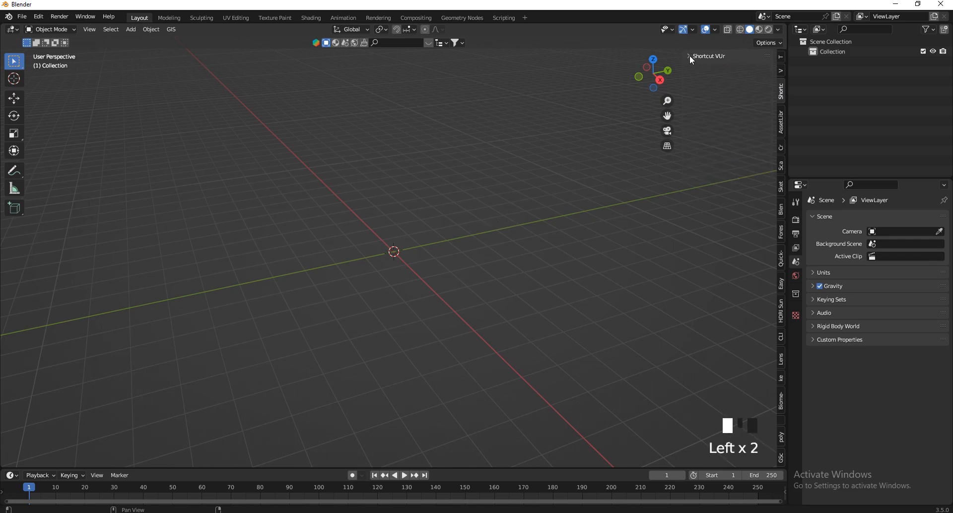
pyautogui.click(691, 57)
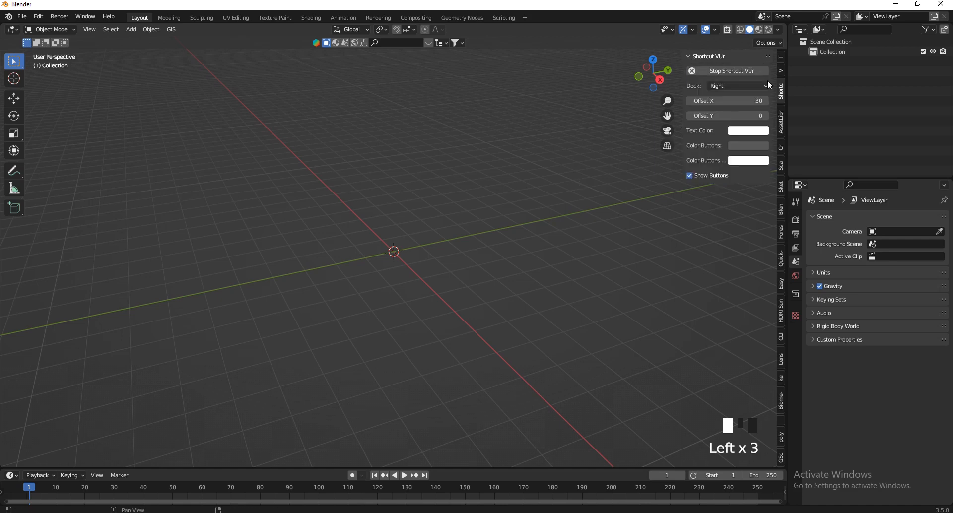
# Activate the Sketchfab add-on in the viewport sidebar and enable its Import from url option.
pyautogui.click(782, 57)
pyautogui.click(781, 71)
pyautogui.click(781, 92)
pyautogui.click(783, 148)
pyautogui.click(783, 189)
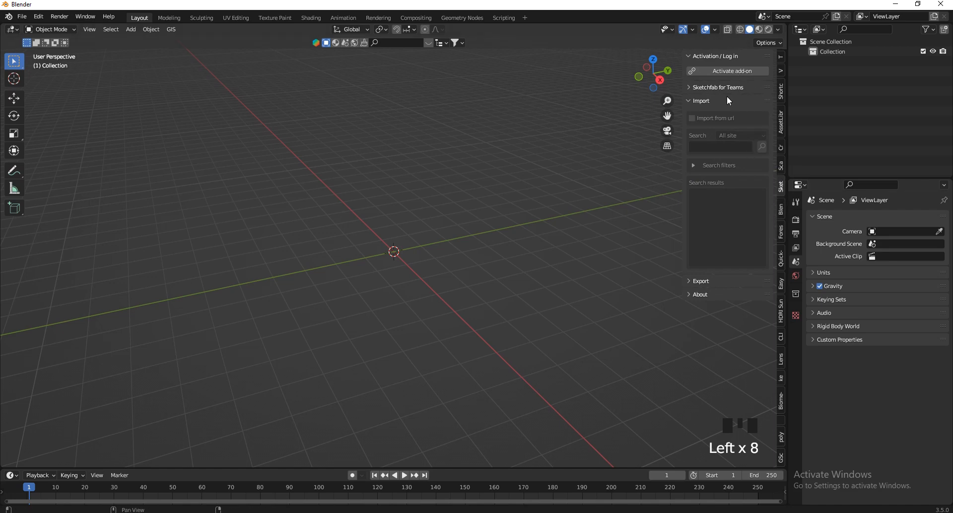
pyautogui.click(726, 71)
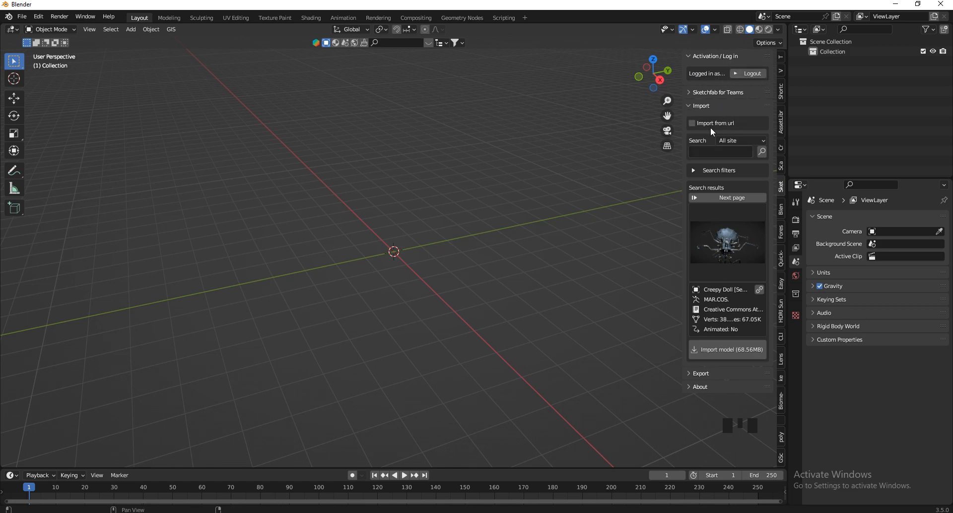
pyautogui.click(730, 237)
pyautogui.click(699, 124)
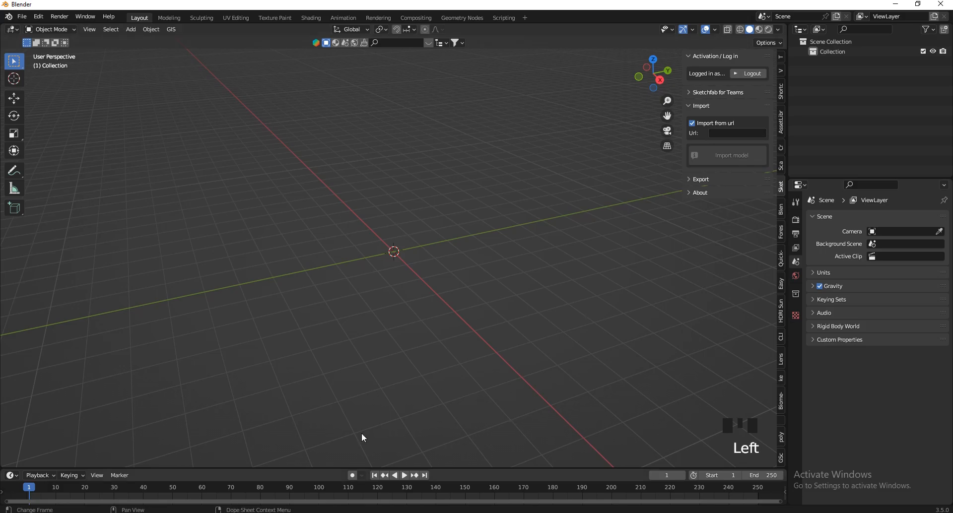
# Switch to the browser and copy the Sketchfab page URL of the Jeep Wrangler 3D Model.
pyautogui.hotkey('alt', 'Tab')
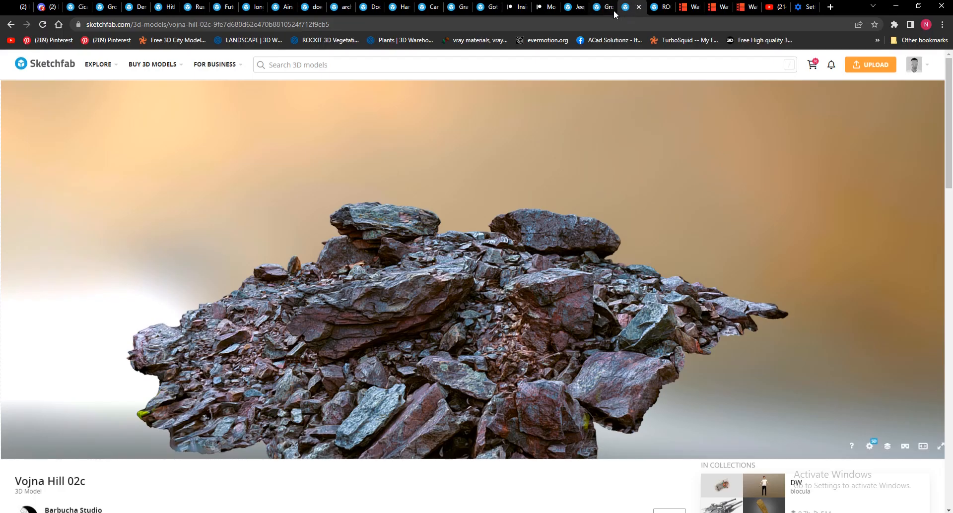
pyautogui.click(575, 7)
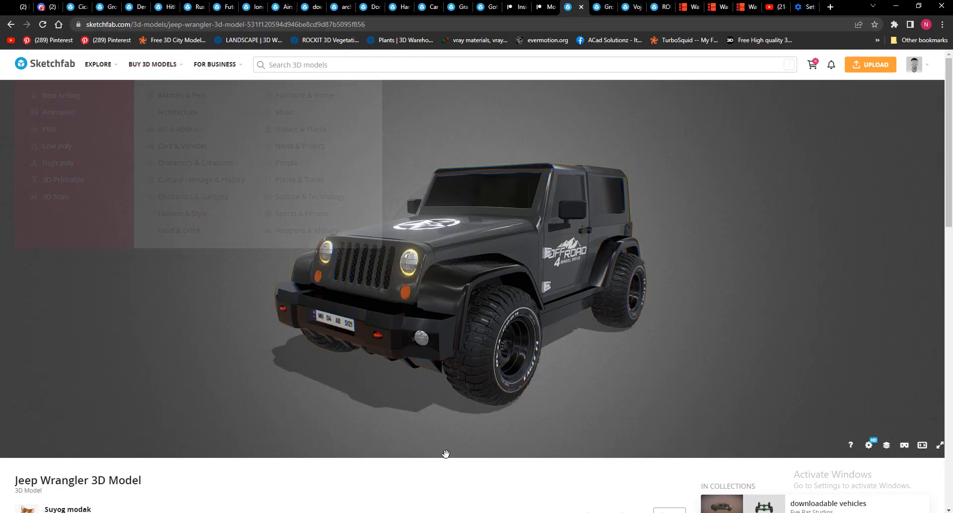
pyautogui.click(269, 25)
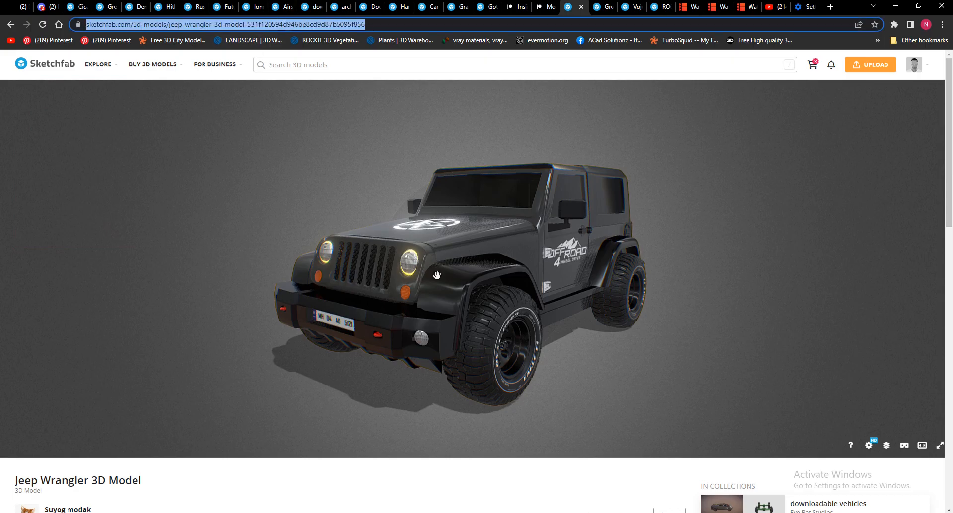
# Return to Blender and import the Jeep Wrangler model through the Sketchfab add-on from the copied URL.
pyautogui.click(895, 10)
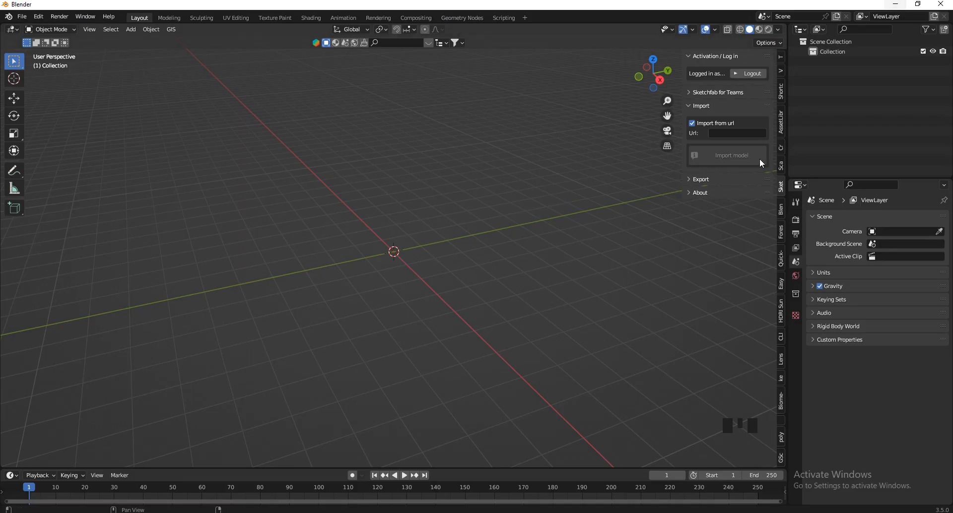
pyautogui.click(730, 134)
pyautogui.hotkey('ctrl', 'v')
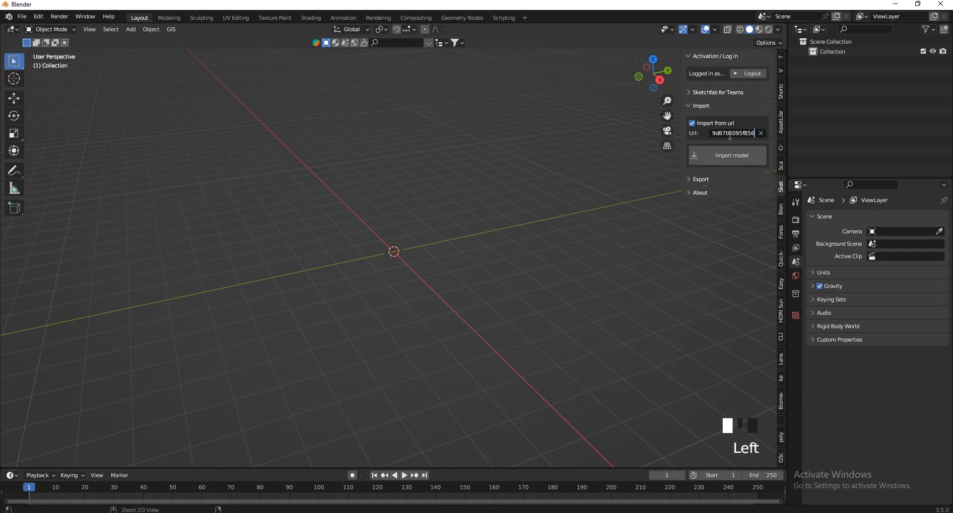
pyautogui.click(726, 157)
pyautogui.scroll(-15, 451, 260)
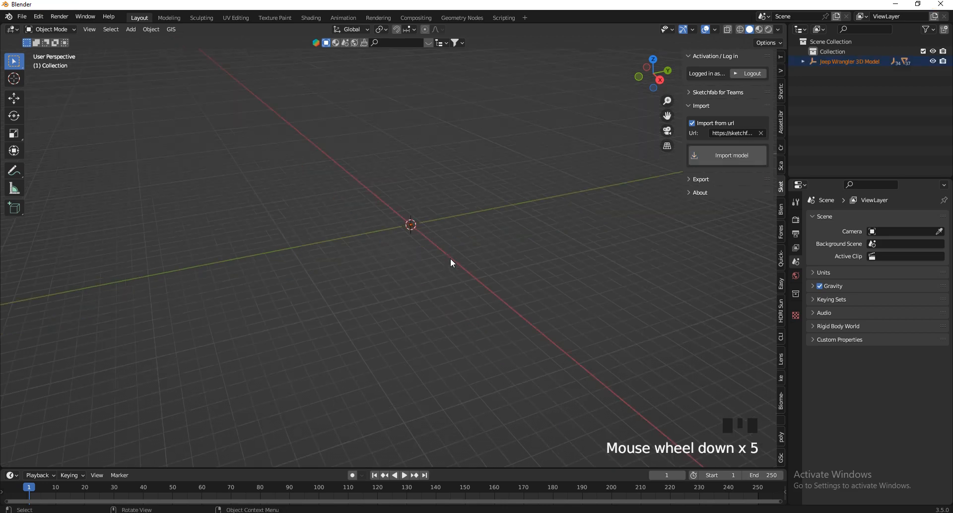
pyautogui.scroll(-11, 451, 258)
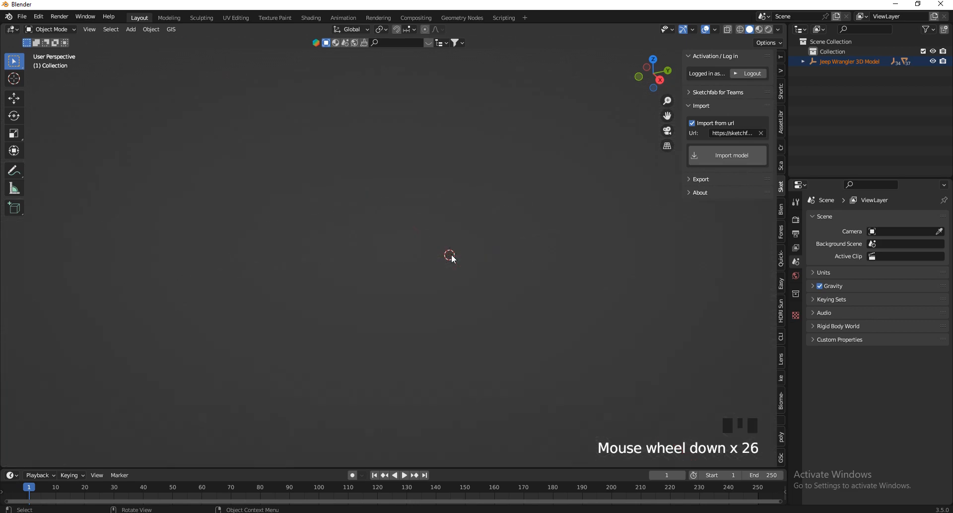
pyautogui.scroll(20, 451, 255)
pyautogui.scroll(20, 426, 254)
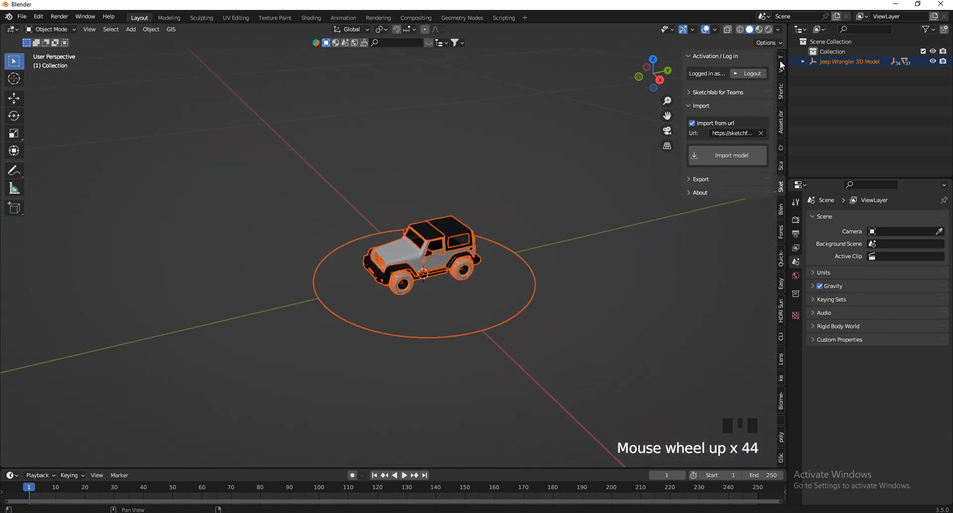
pyautogui.scroll(3, 399, 252)
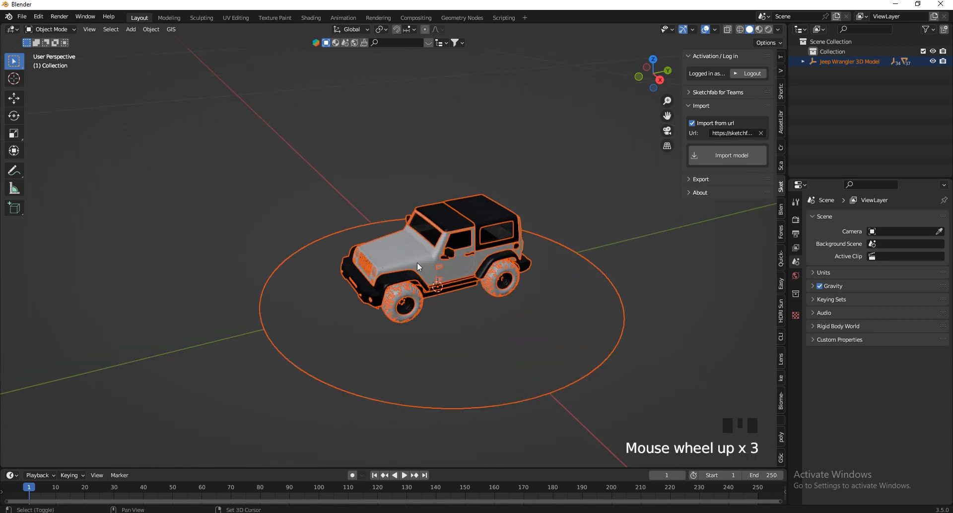
# Make the Jeep's painted body the active object while keeping the whole model selected, and display its transform dimensions in the sidebar.
pyautogui.keyDown('shift'); pyautogui.click(413, 255); pyautogui.keyUp('shift')
pyautogui.scroll(5, 396, 256)
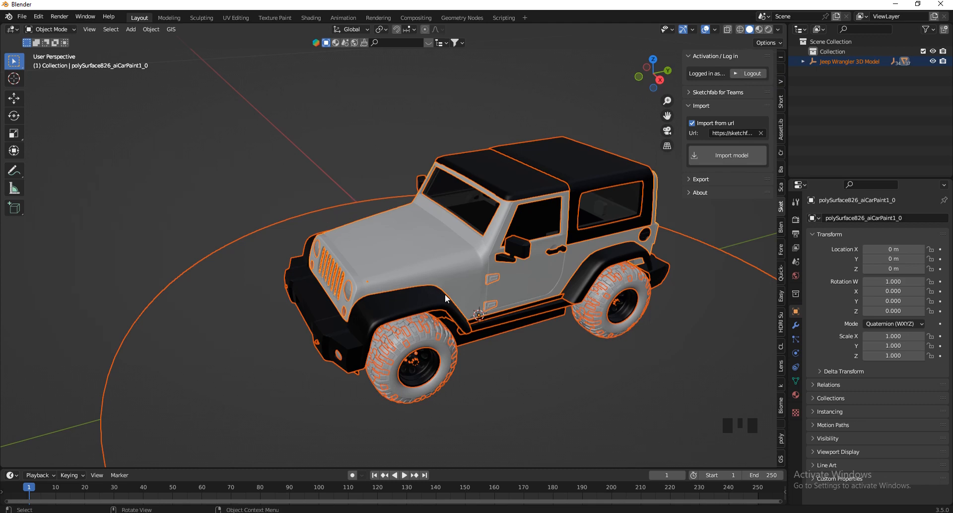
pyautogui.scroll(-4, 466, 224)
pyautogui.keyDown('shift'); pyautogui.click(481, 389); pyautogui.keyUp('shift')
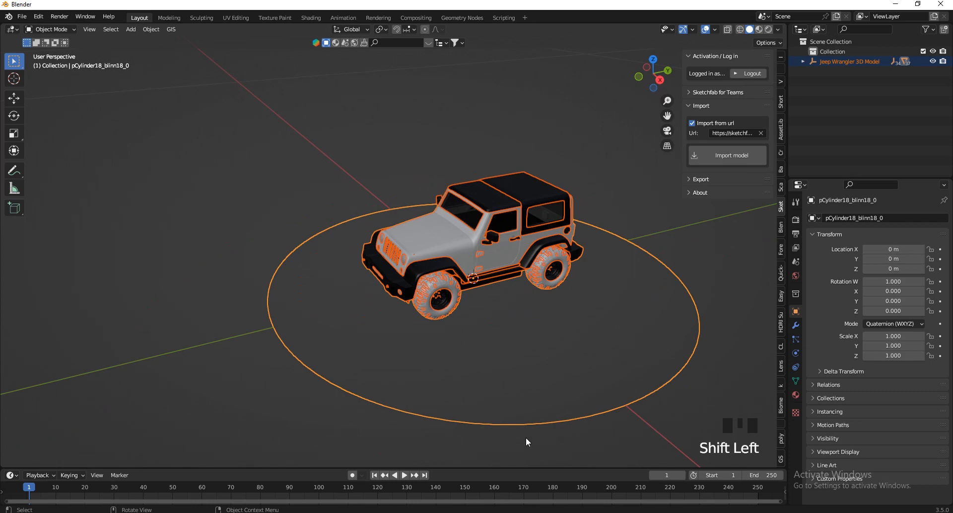
pyautogui.keyDown('shift'); pyautogui.click(445, 240); pyautogui.keyUp('shift')
pyautogui.scroll(3, 456, 239)
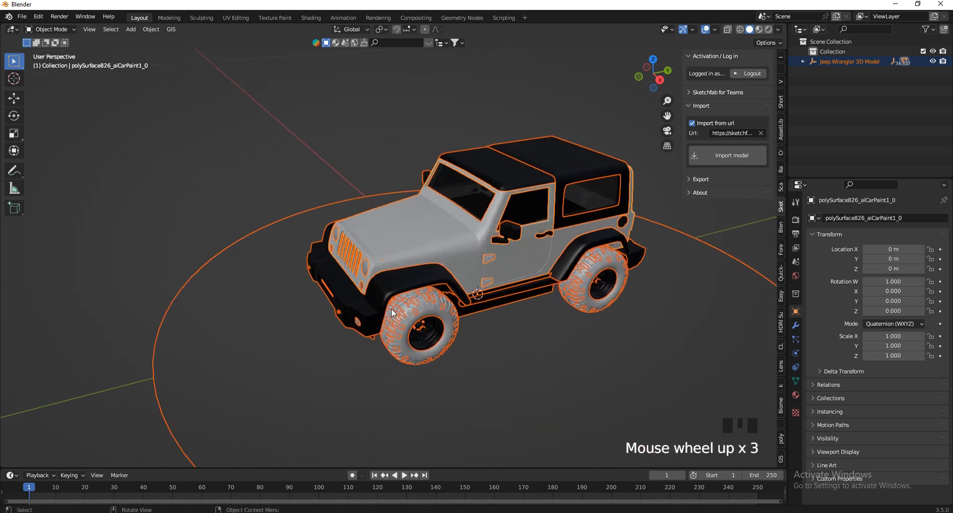
pyautogui.scroll(-3, 393, 268)
pyautogui.scroll(2, 395, 227)
pyautogui.moveTo(653, 72); pyautogui.dragTo(619, 55)
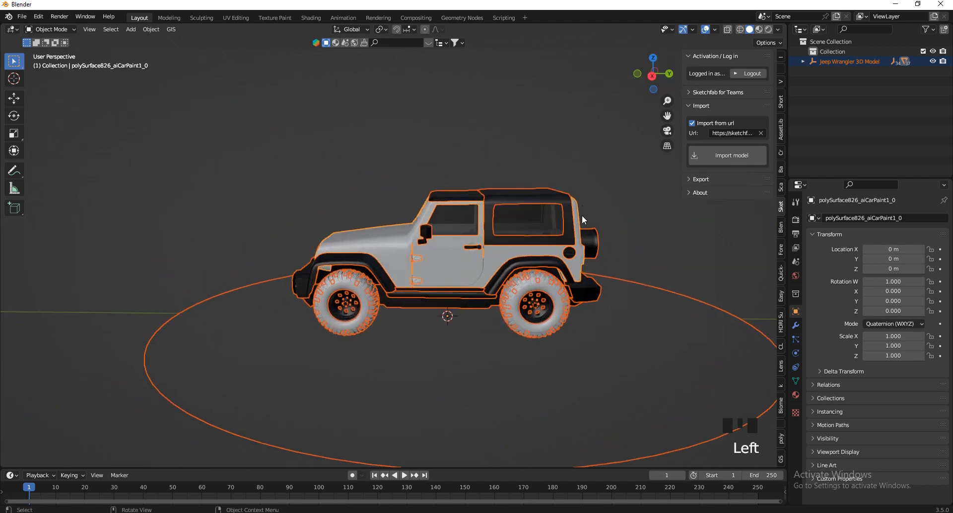
pyautogui.click(782, 55)
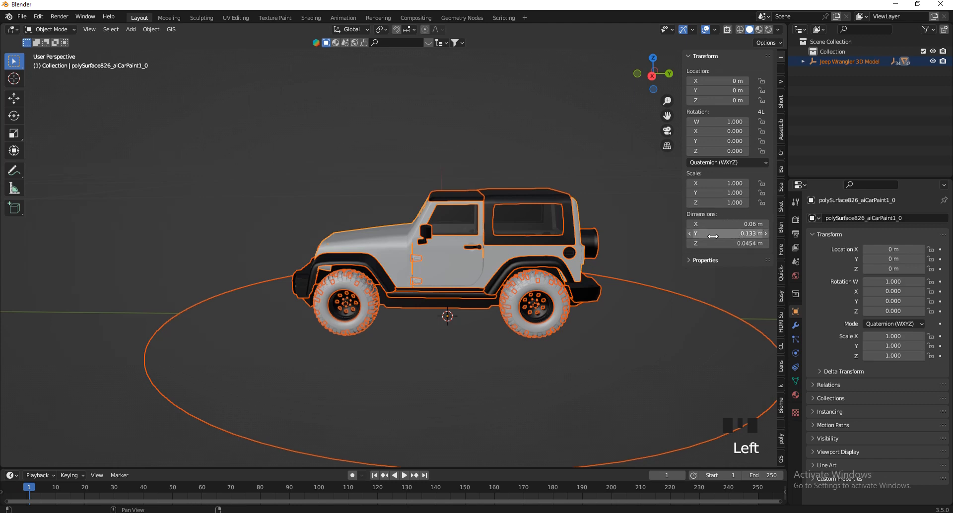
# Scale up the whole Jeep model until its body measures about 1.86 × 4.13 × 1.41 m.
pyautogui.moveTo(660, 83); pyautogui.dragTo(676, 97)
pyautogui.scroll(-9, 574, 341)
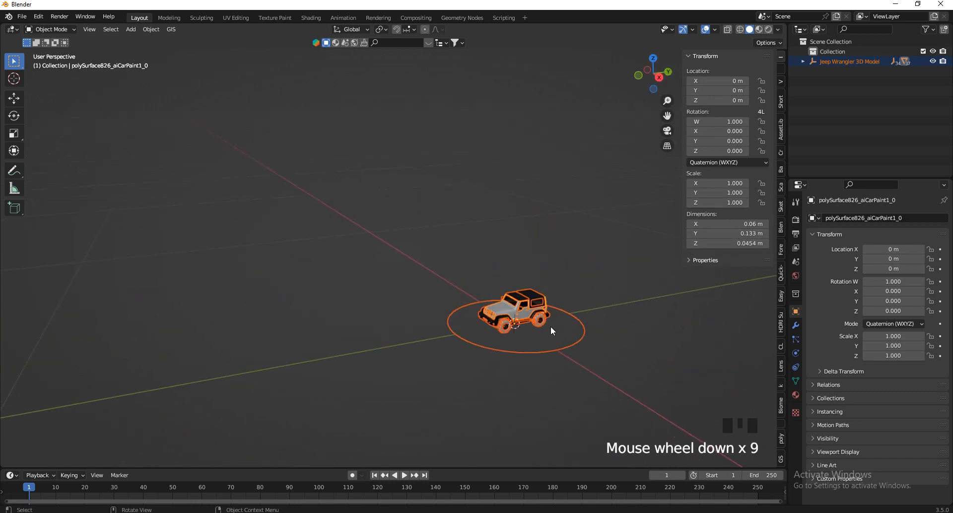
pyautogui.press('s')
pyautogui.click(611, 350)
pyautogui.scroll(-7, 506, 342)
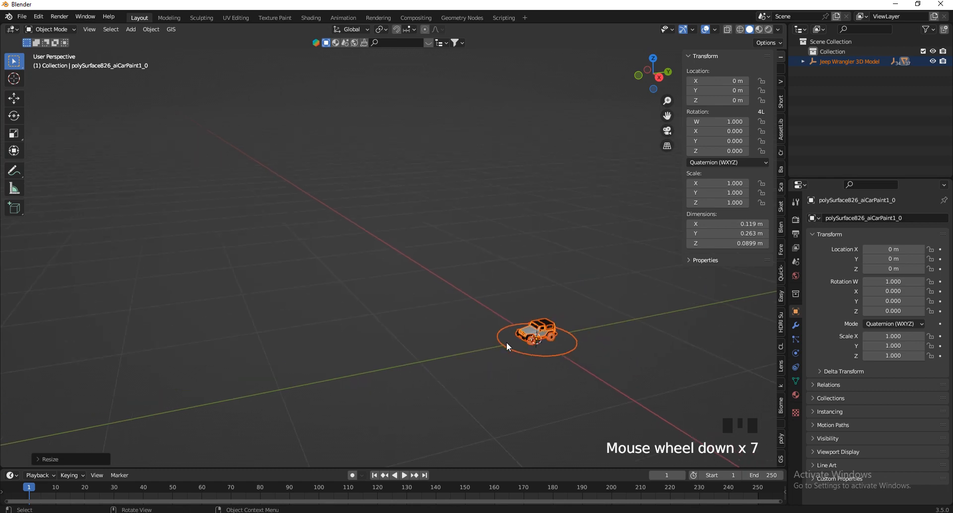
pyautogui.press('s')
pyautogui.click(1, 368)
pyautogui.scroll(-7, 450, 293)
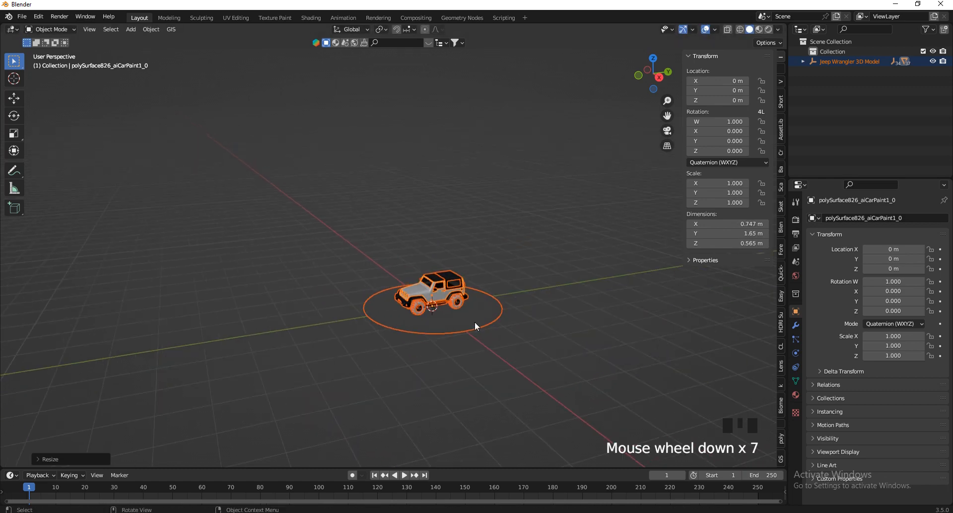
pyautogui.press('s')
pyautogui.click(511, 332)
pyautogui.scroll(5, 463, 294)
pyautogui.press('s')
pyautogui.click(484, 314)
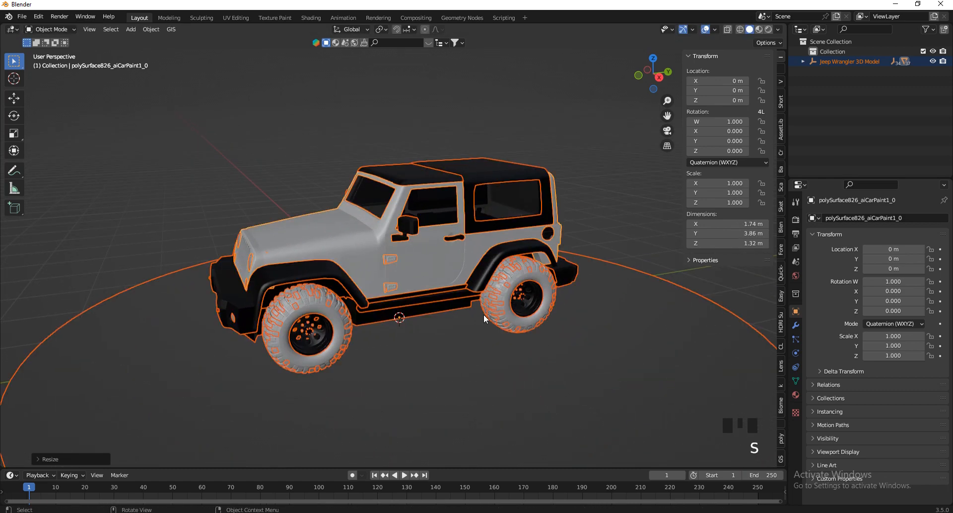
pyautogui.scroll(-3, 481, 305)
pyautogui.press('s')
pyautogui.rightClick(464, 303)
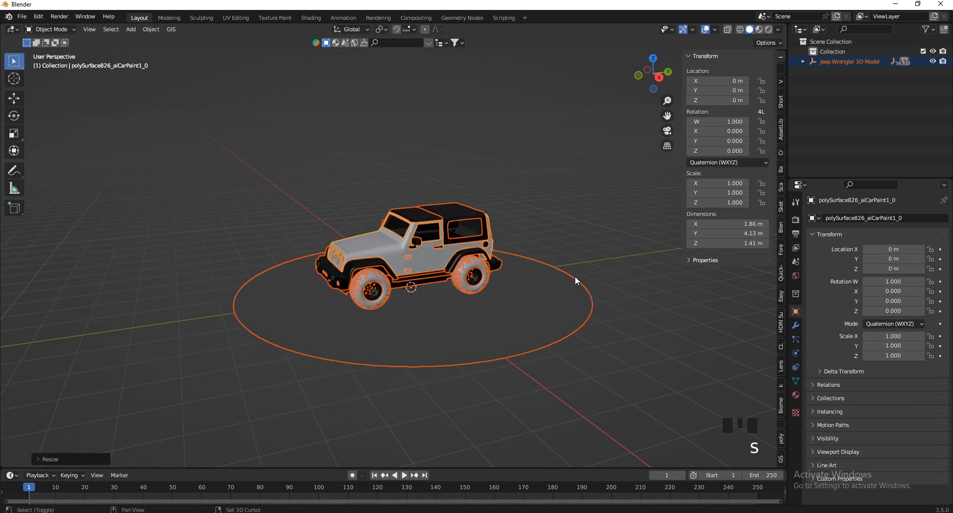
# Enlarge the Jeep slightly to a body length of about 4.17 m and move it along negative X, clear of the origin.
pyautogui.moveTo(659, 88); pyautogui.dragTo(646, 106)
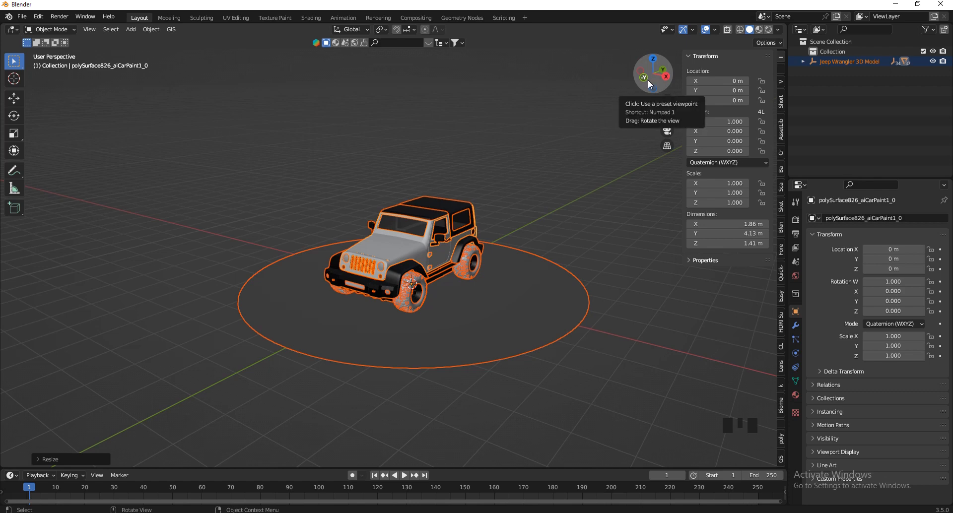
pyautogui.moveTo(652, 74); pyautogui.dragTo(455, 178)
pyautogui.scroll(2, 438, 275)
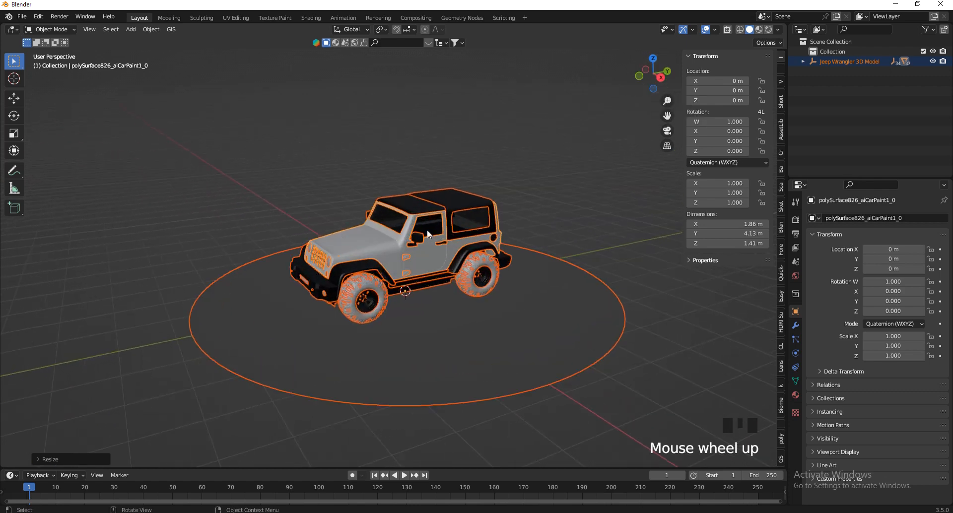
pyautogui.scroll(2, 472, 261)
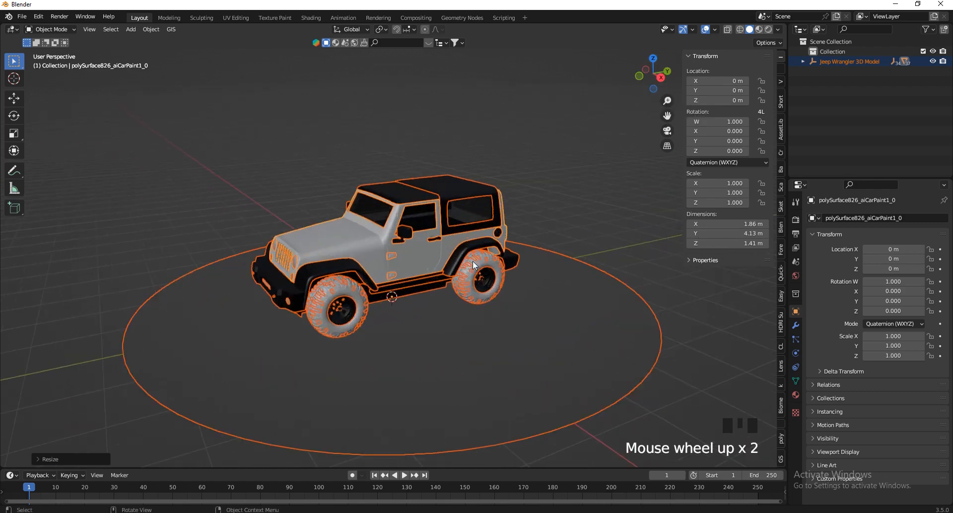
pyautogui.moveTo(659, 89); pyautogui.dragTo(645, 63)
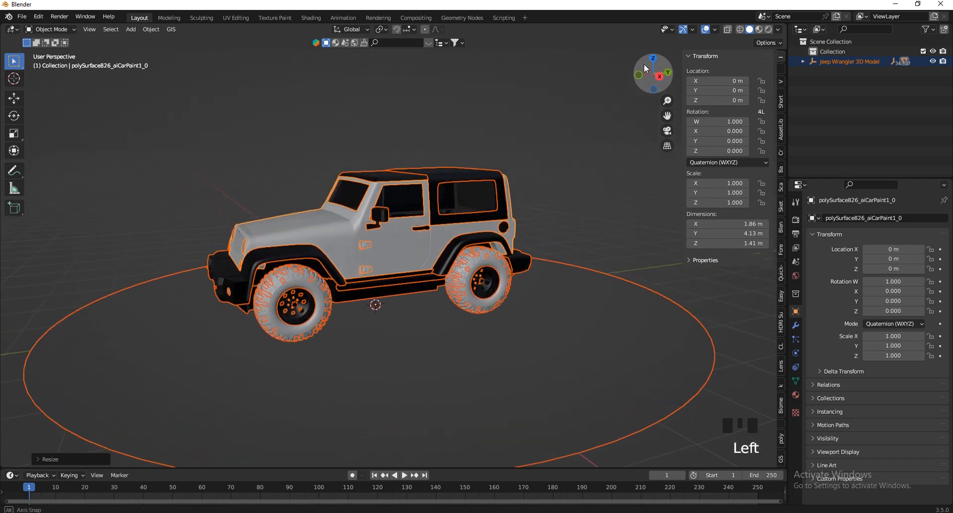
pyautogui.scroll(-4, 576, 272)
pyautogui.press('g')
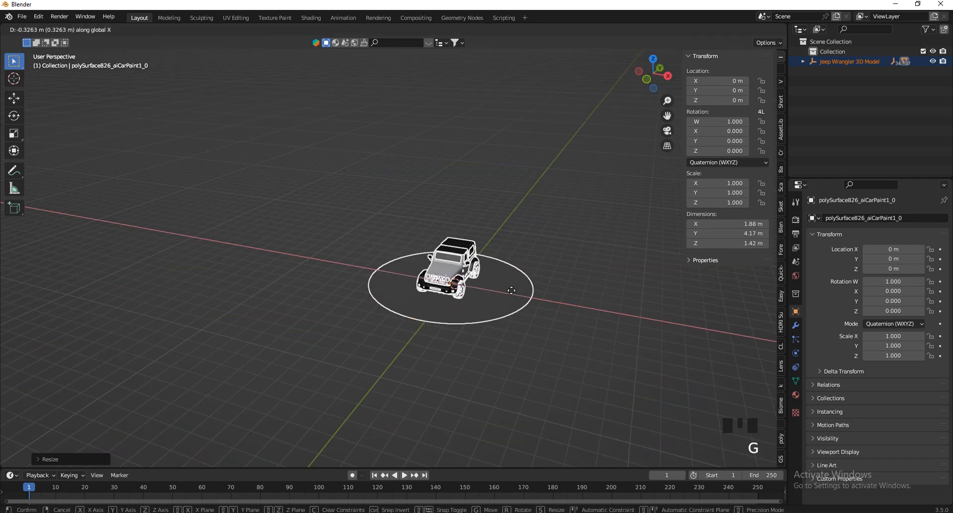
pyautogui.click(301, 251)
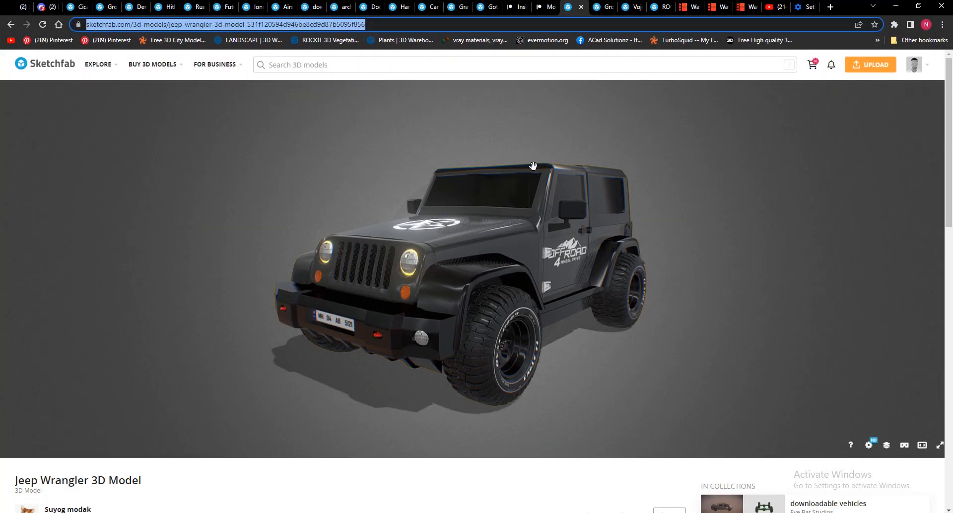
# In the browser, close the download dialog on the Ground model's Sketchfab page and copy the page URL.
pyautogui.click(597, 24)
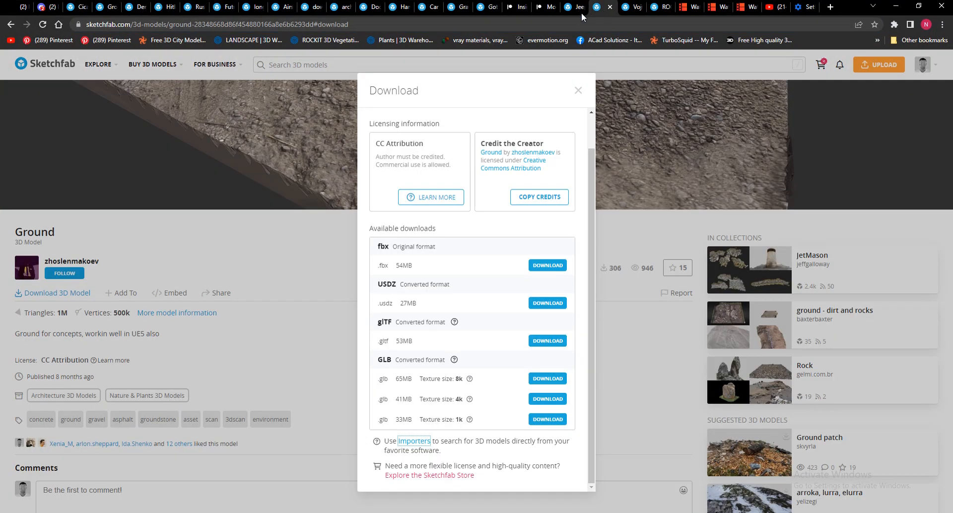
pyautogui.click(578, 91)
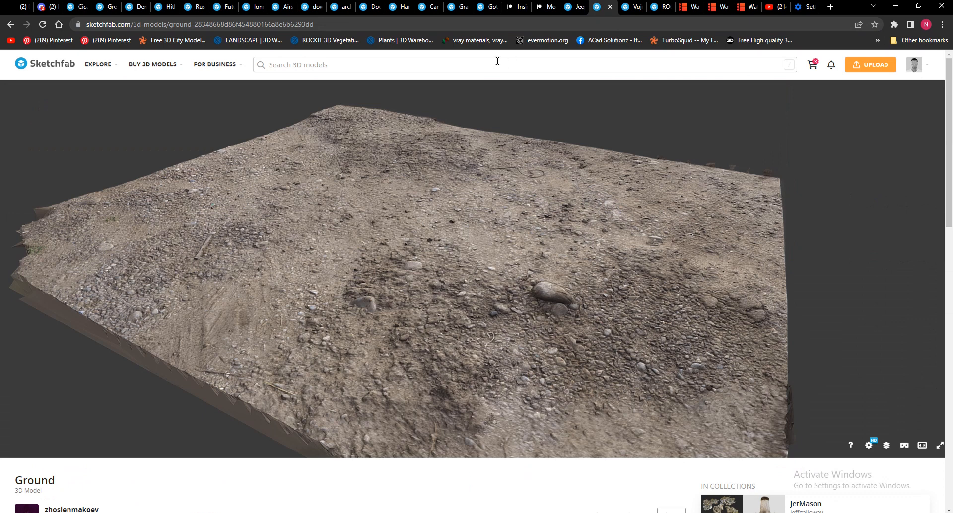
pyautogui.click(350, 25)
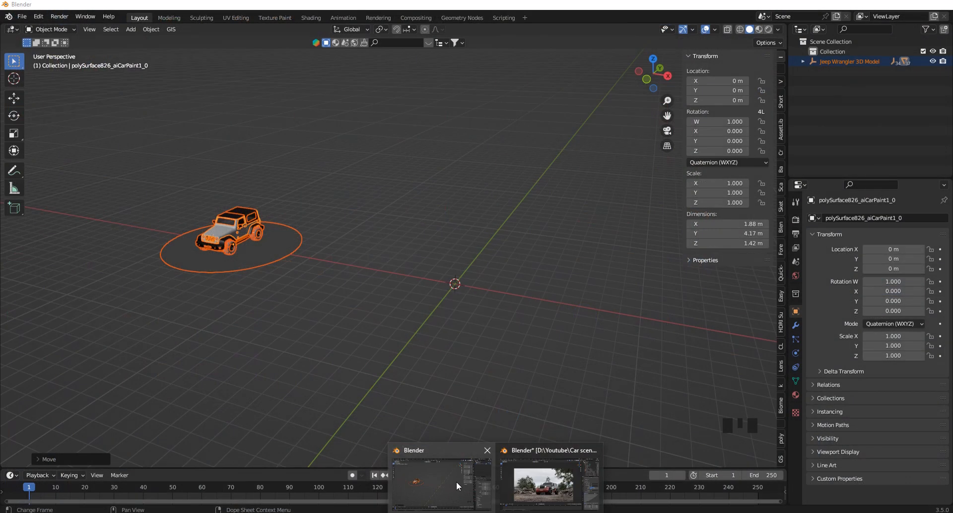
# Return to Blender and import the Ground model through the Sketchfab add-on, replacing the previous URL with the copied one.
pyautogui.click(457, 481)
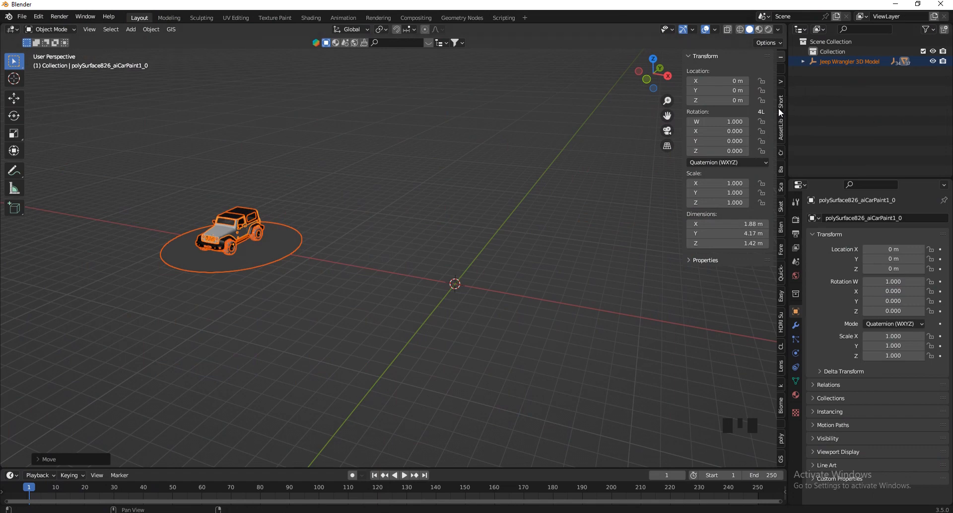
pyautogui.click(782, 186)
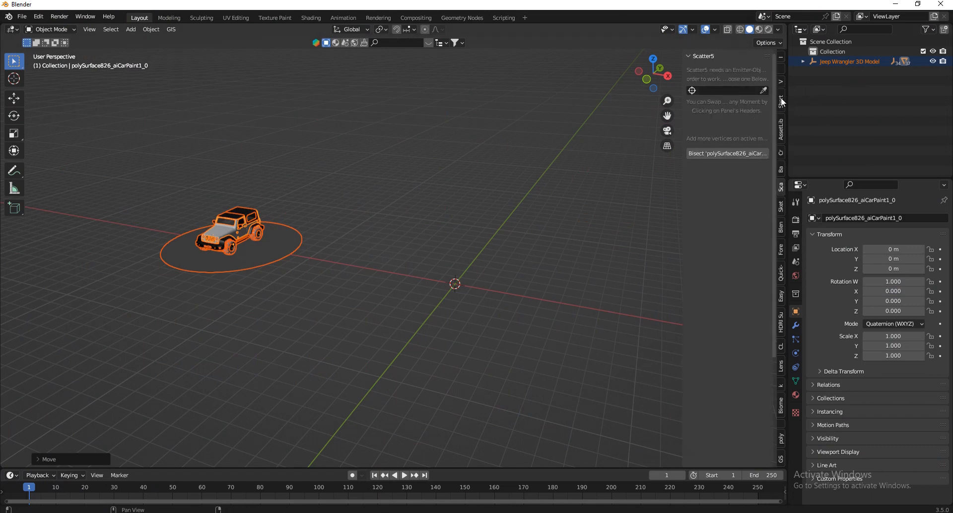
pyautogui.click(779, 203)
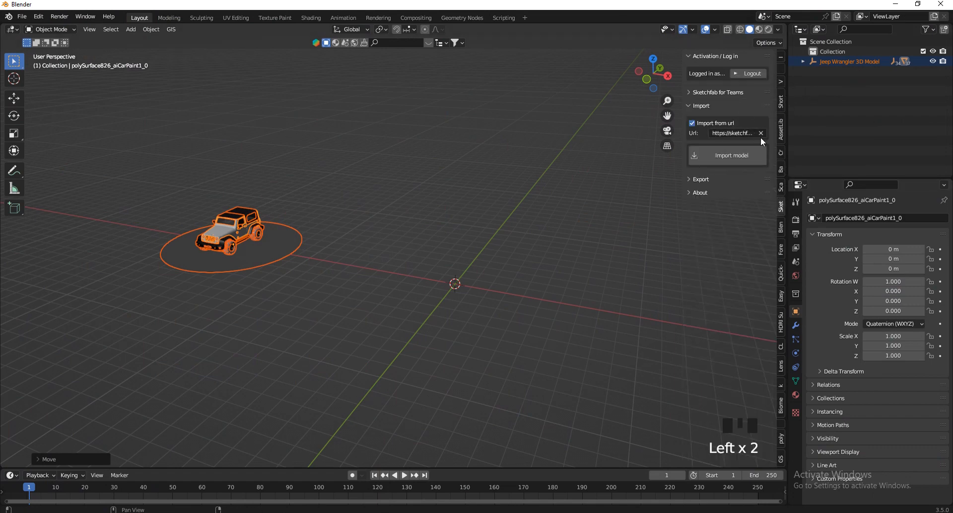
pyautogui.click(760, 134)
pyautogui.click(747, 134)
pyautogui.hotkey('ctrl', 'v')
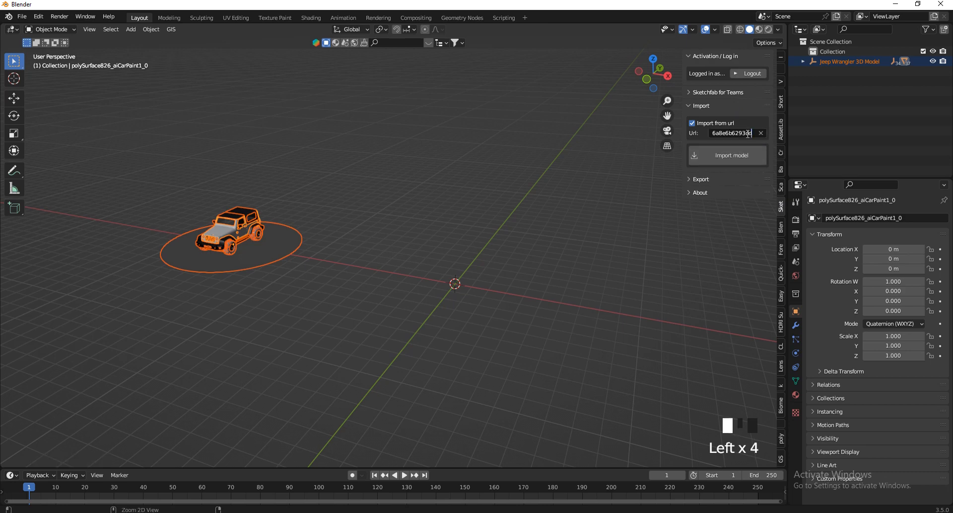
pyautogui.click(725, 156)
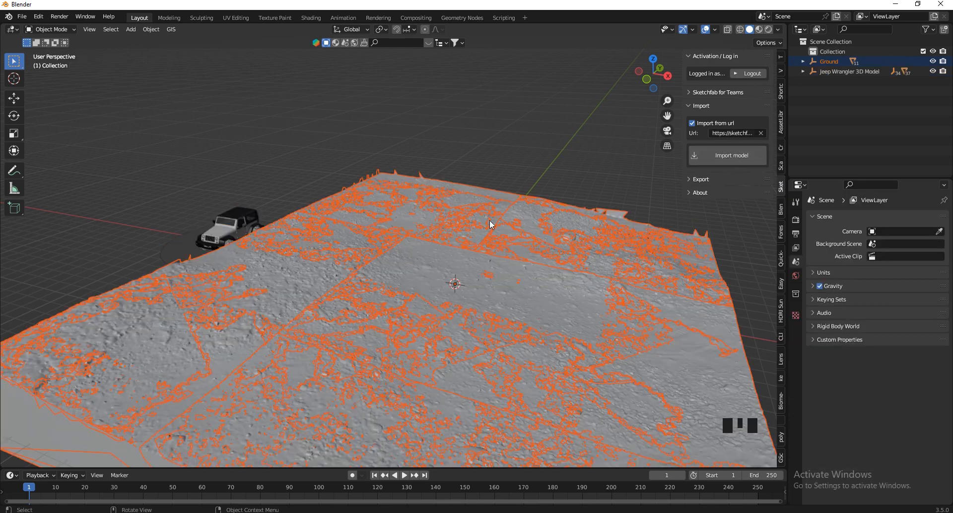
# Make one ground piece the active object and join all selected ground pieces into a single mesh.
pyautogui.moveTo(651, 76)
pyautogui.mouseDown()
pyautogui.moveTo(741, 70)
pyautogui.moveTo(611, 75)
pyautogui.moveTo(648, 85)
pyautogui.mouseUp()
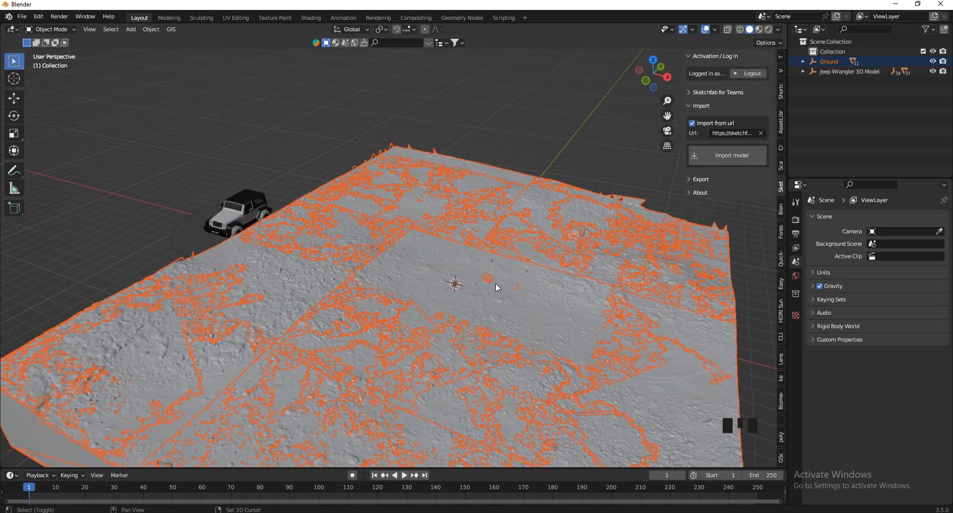
pyautogui.keyDown('shift'); pyautogui.click(521, 302); pyautogui.keyUp('shift')
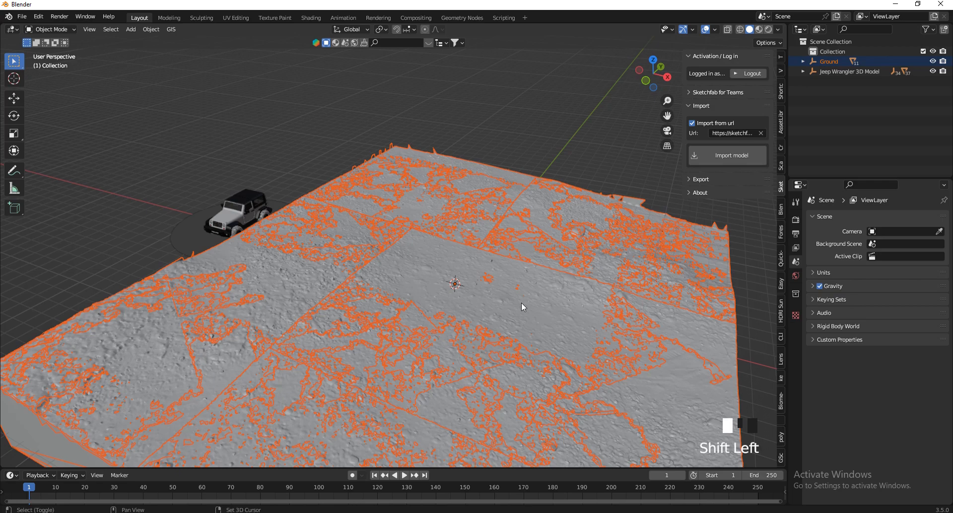
pyautogui.scroll(-2, 412, 231)
pyautogui.scroll(-2, 347, 372)
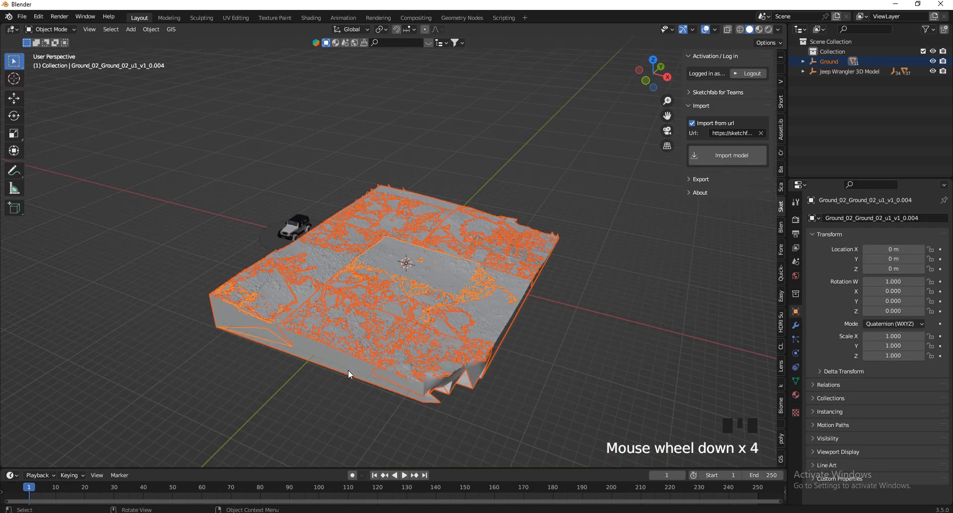
pyautogui.scroll(1, 516, 240)
pyautogui.scroll(1, 471, 212)
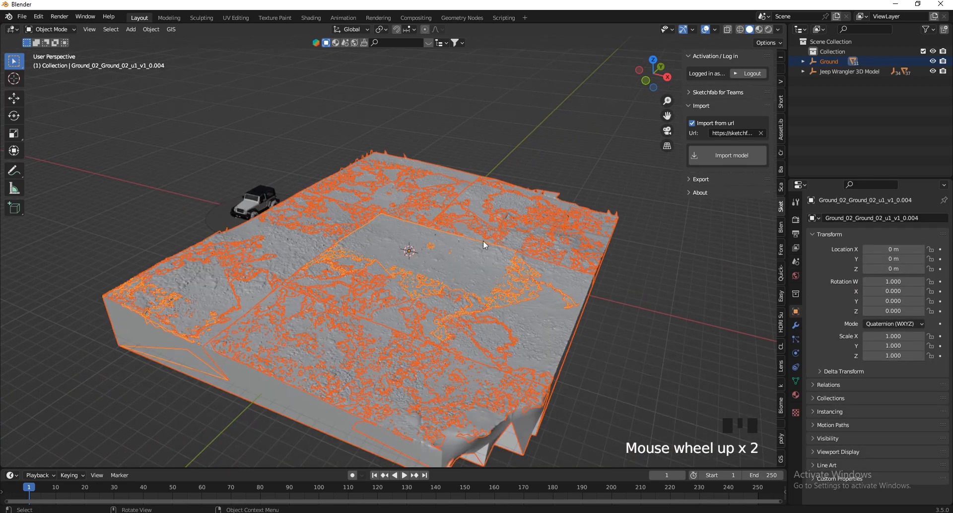
pyautogui.scroll(1, 457, 227)
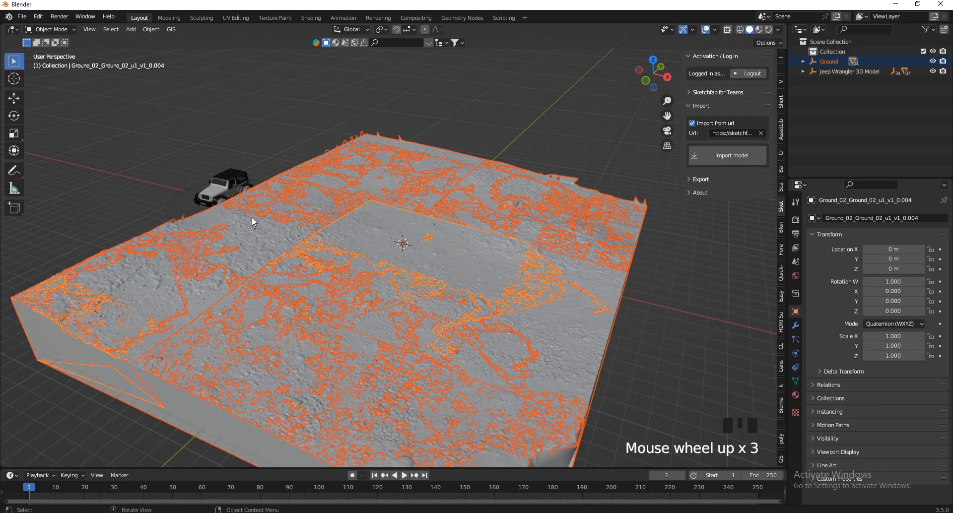
pyautogui.rightClick(460, 252)
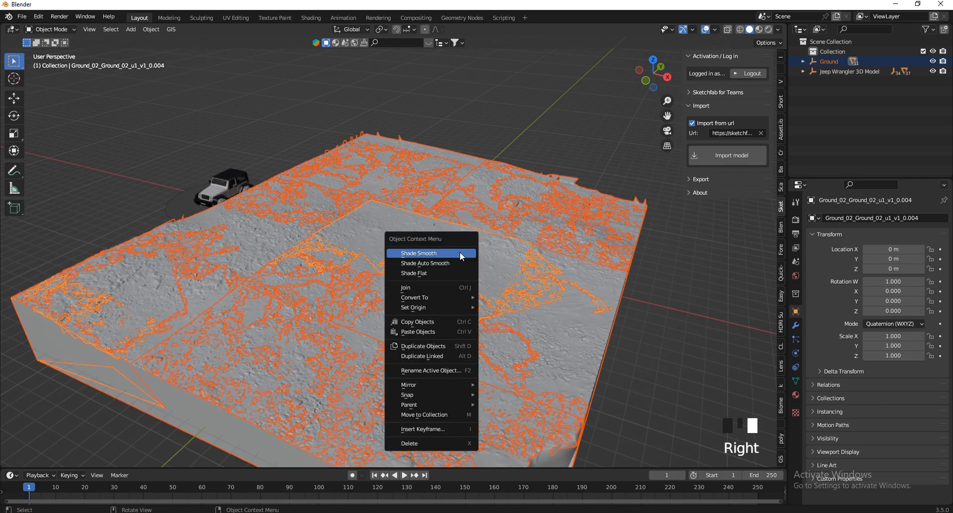
pyautogui.click(406, 288)
pyautogui.scroll(-4, 350, 201)
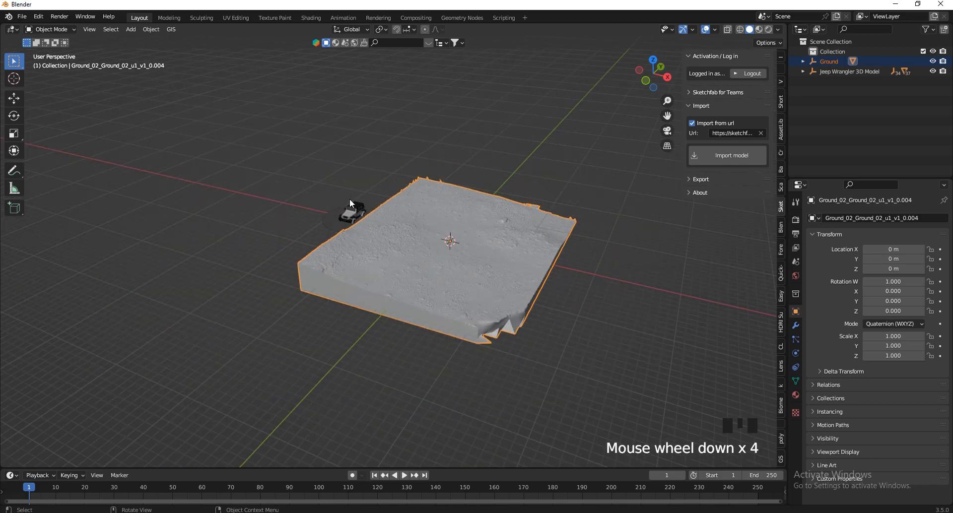
# Merge all vertices of the joined ground mesh by distance in Edit Mode, and return to Object Mode.
pyautogui.scroll(3, 461, 231)
pyautogui.press('Tab')
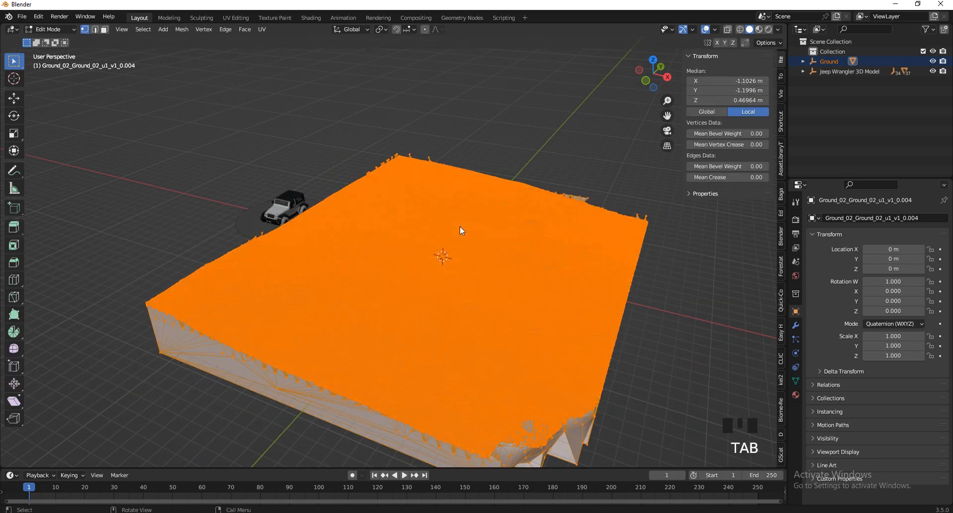
pyautogui.press('a')
pyautogui.rightClick(460, 227)
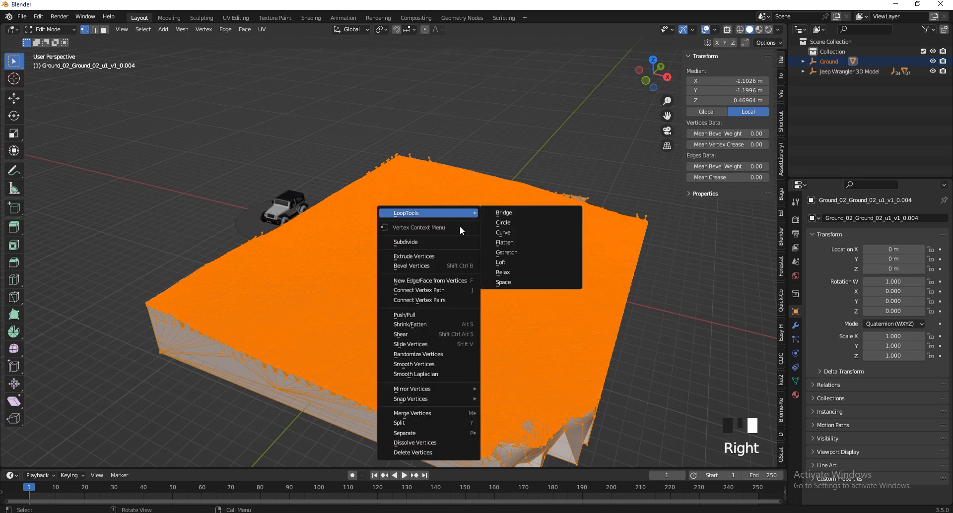
pyautogui.press('m')
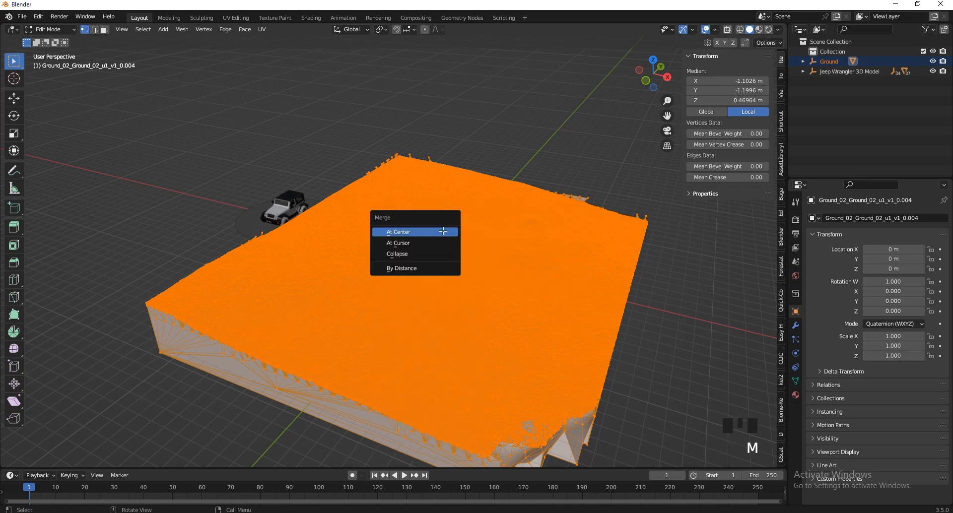
pyautogui.click(409, 270)
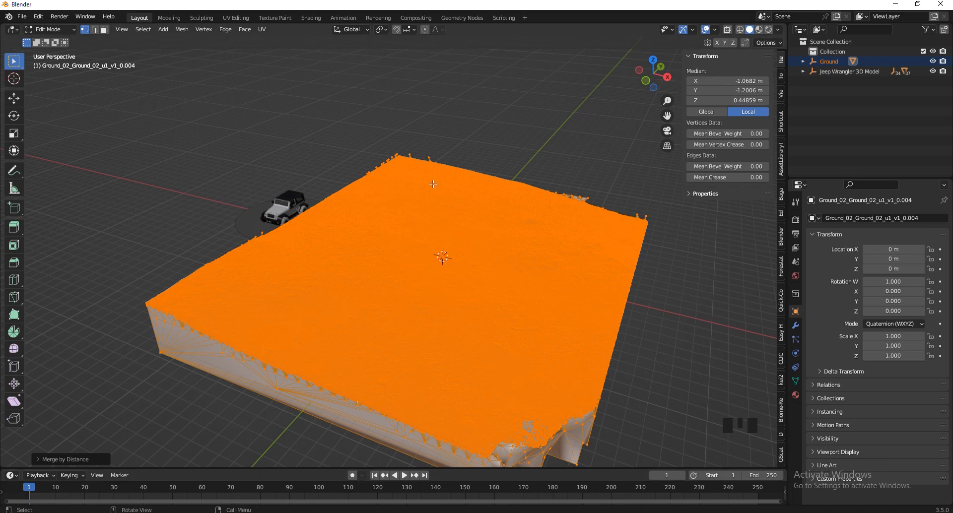
pyautogui.moveTo(641, 93); pyautogui.dragTo(643, 91)
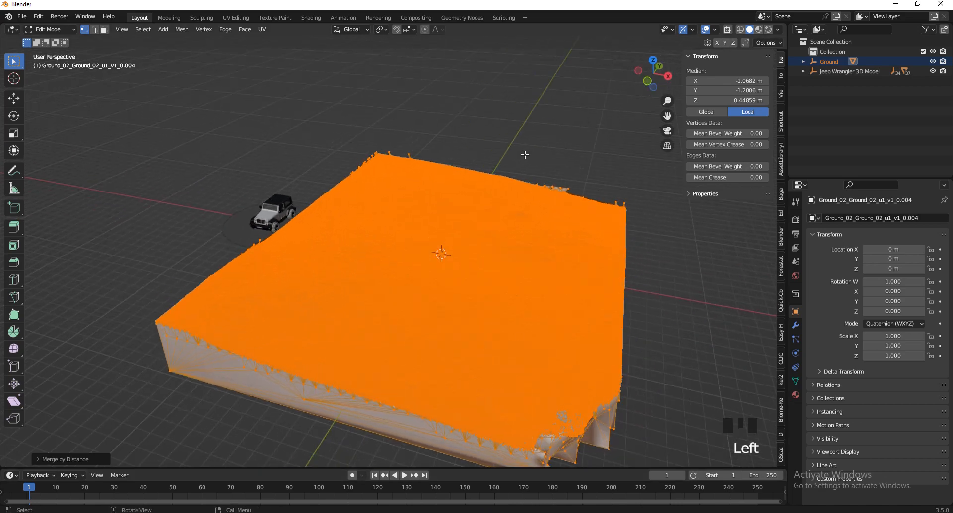
pyautogui.press('Tab')
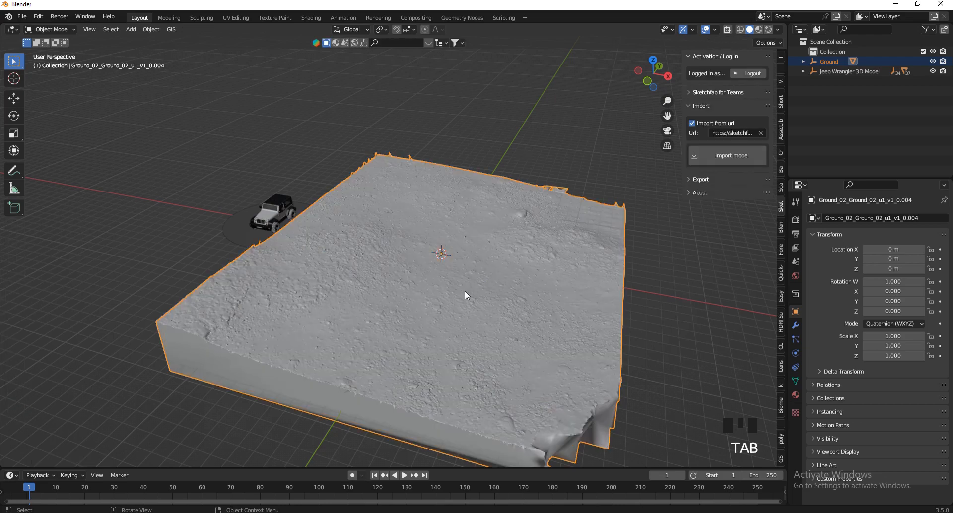
# Add a Decimate modifier to the ground mesh and set its collapse ratio to 0.3.
pyautogui.scroll(6, 457, 292)
pyautogui.scroll(-5, 451, 222)
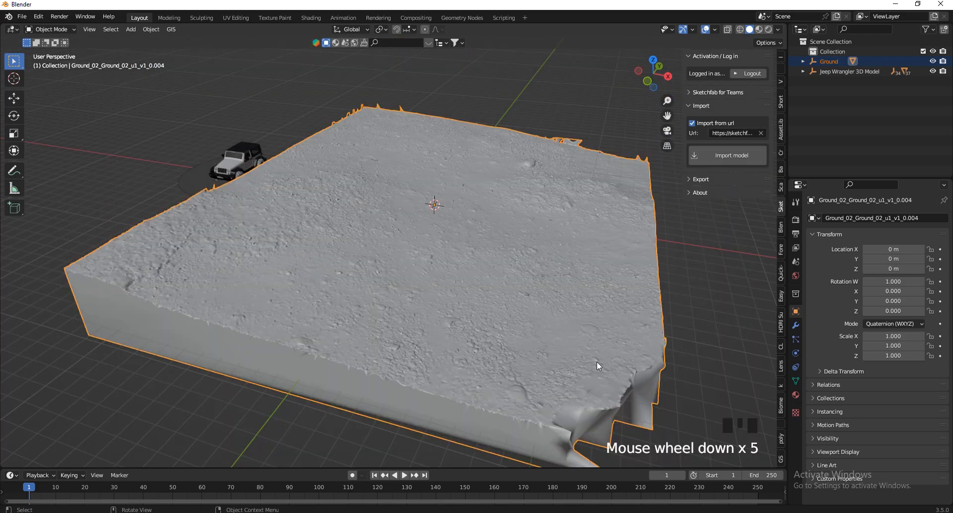
pyautogui.scroll(2, 565, 270)
pyautogui.scroll(-1, 484, 184)
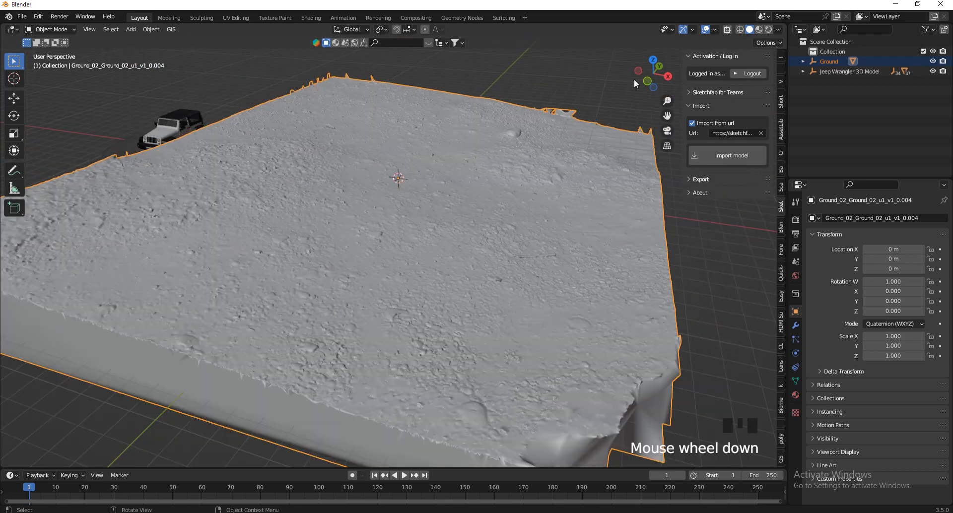
pyautogui.moveTo(637, 82); pyautogui.dragTo(680, 77)
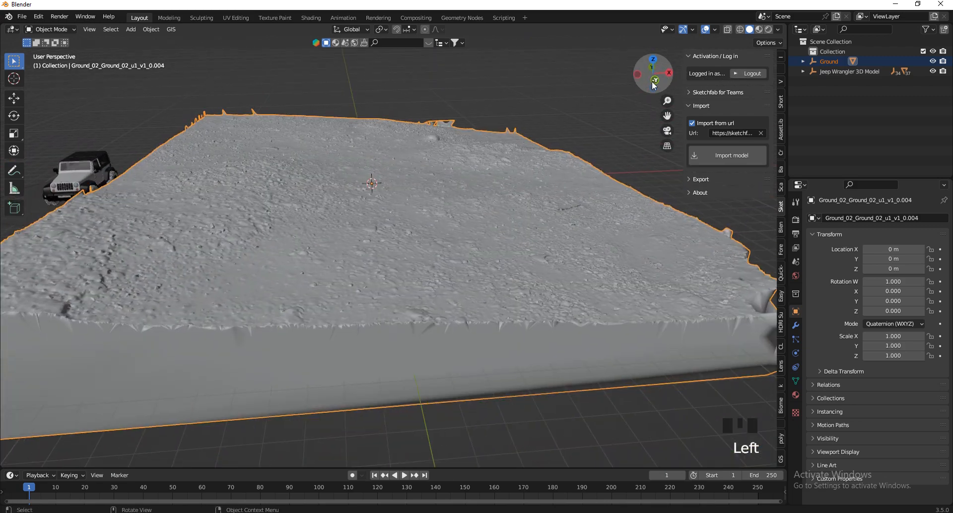
pyautogui.click(796, 325)
pyautogui.click(836, 221)
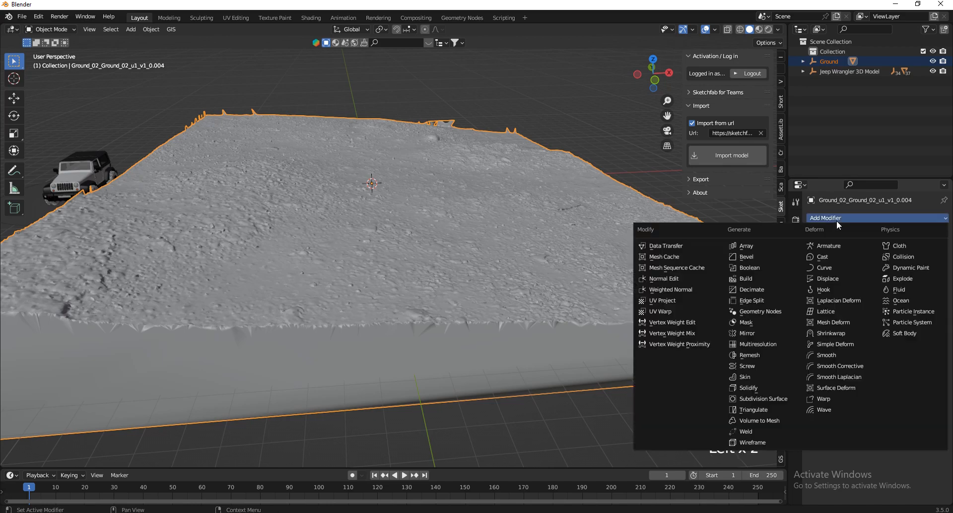
pyautogui.click(786, 290)
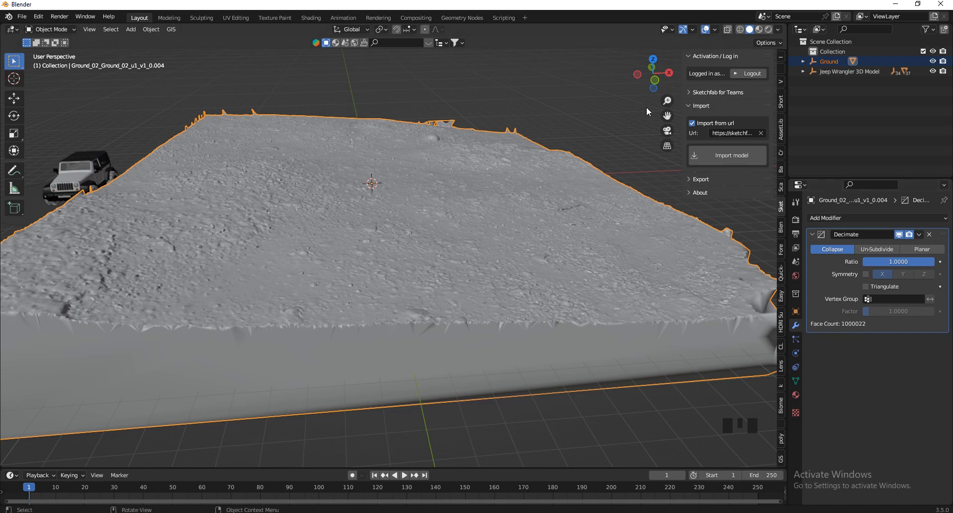
pyautogui.moveTo(654, 77); pyautogui.dragTo(643, 78)
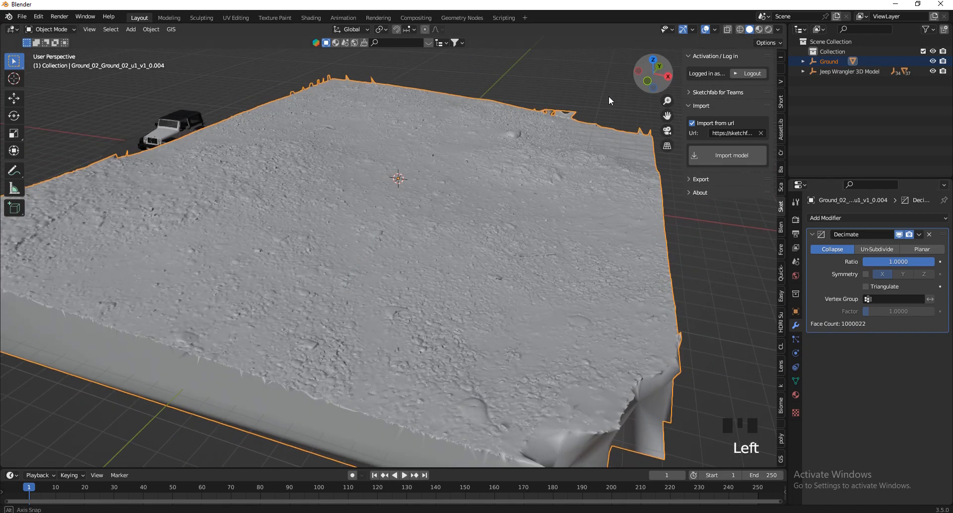
pyautogui.click(905, 260)
pyautogui.write('0.3')
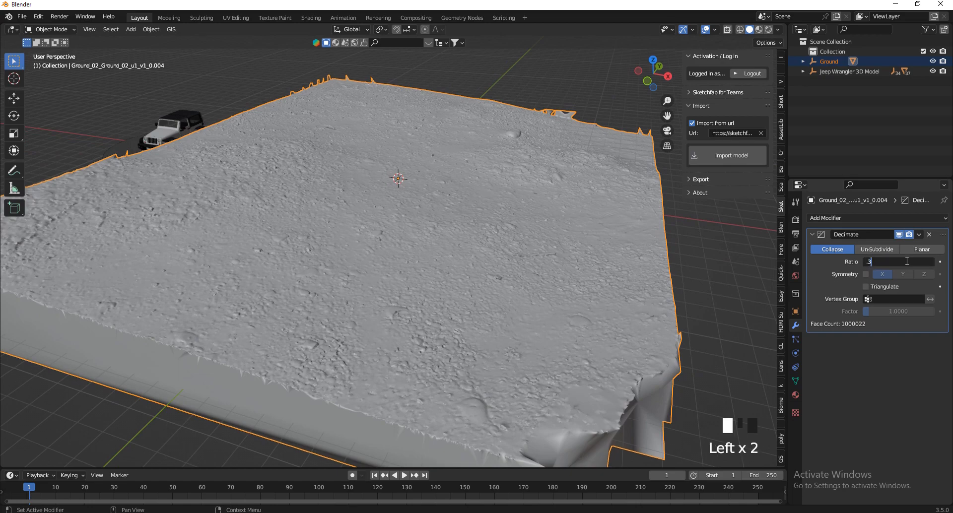
pyautogui.press('Return')
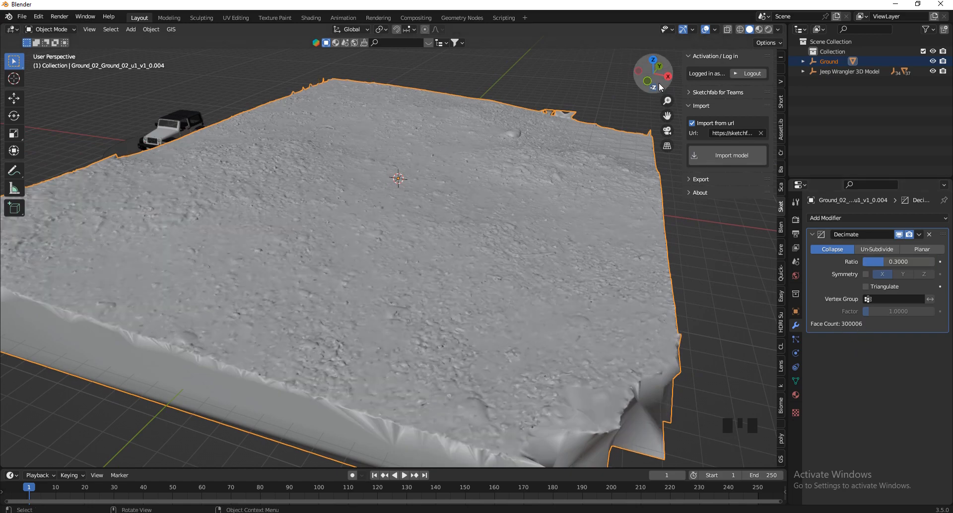
# Inspect the decimated ground surface, switch the viewport to Material Preview, and open the Decimate modifier's extra options.
pyautogui.moveTo(655, 74); pyautogui.dragTo(763, 291)
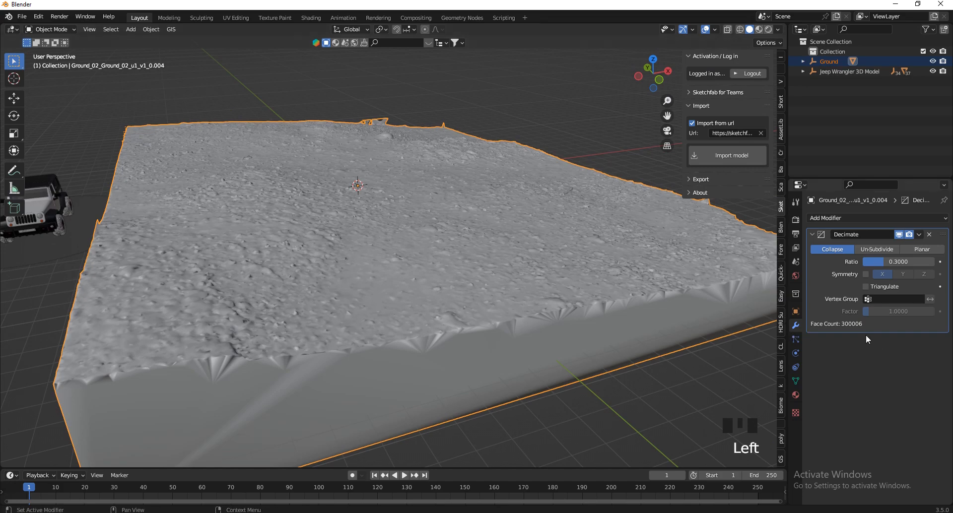
pyautogui.moveTo(653, 73); pyautogui.dragTo(847, 309)
pyautogui.moveTo(665, 63); pyautogui.dragTo(646, 86)
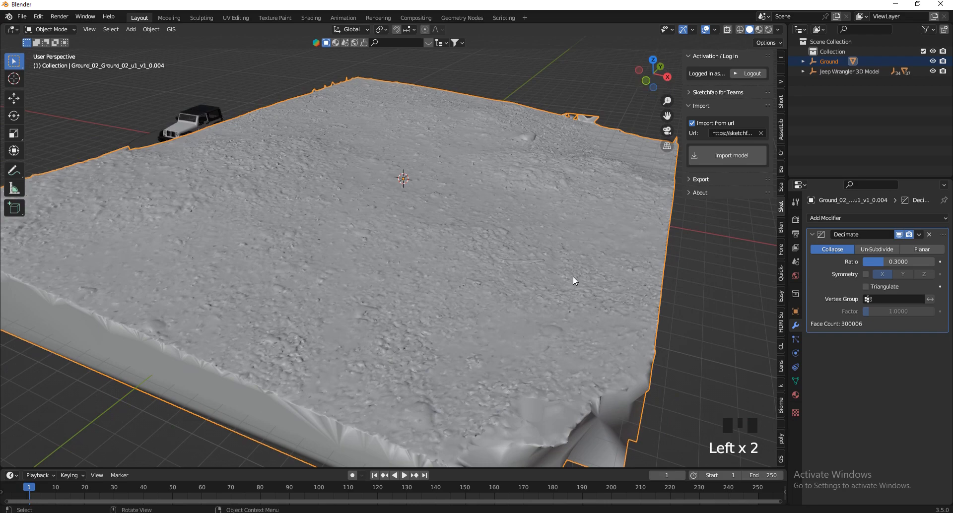
pyautogui.scroll(2, 569, 377)
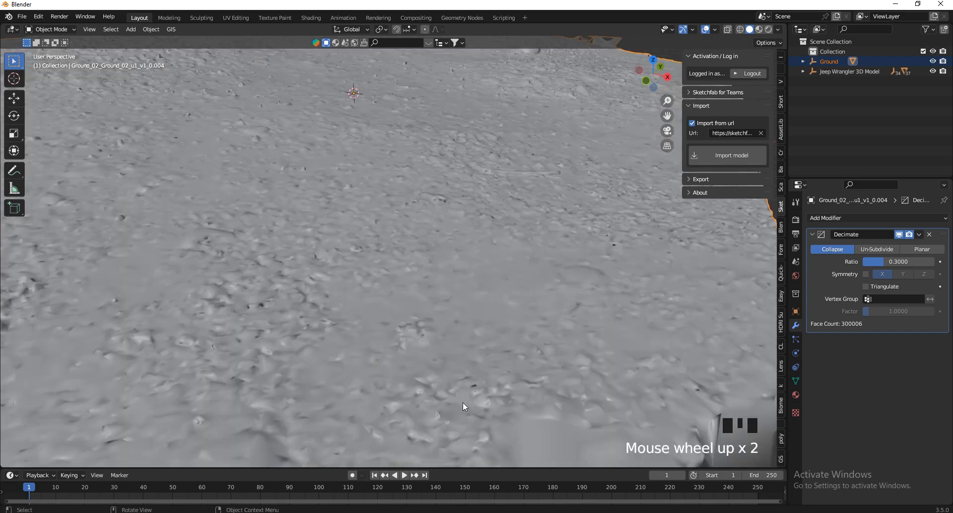
pyautogui.click(759, 29)
pyautogui.click(919, 235)
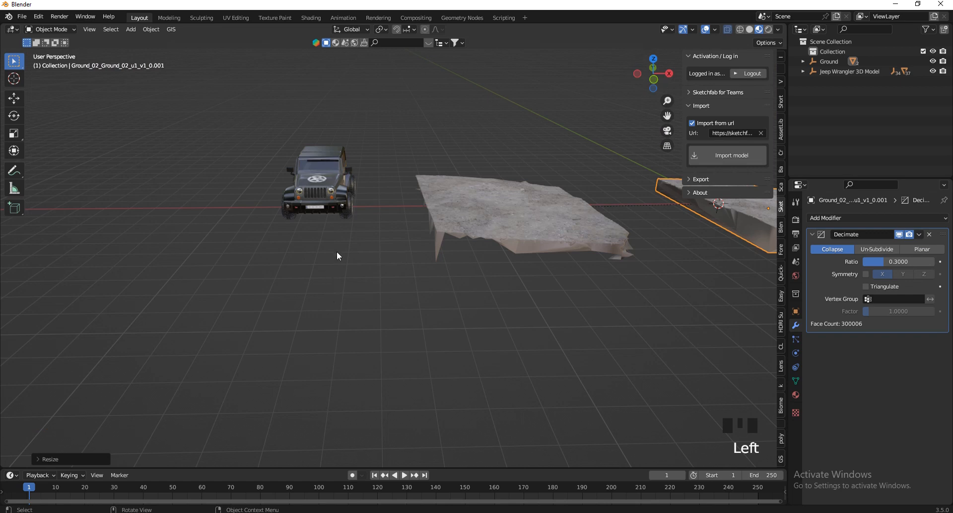
# Delete the large circle object surrounding the Jeep.
pyautogui.click(352, 253)
pyautogui.scroll(3, 380, 187)
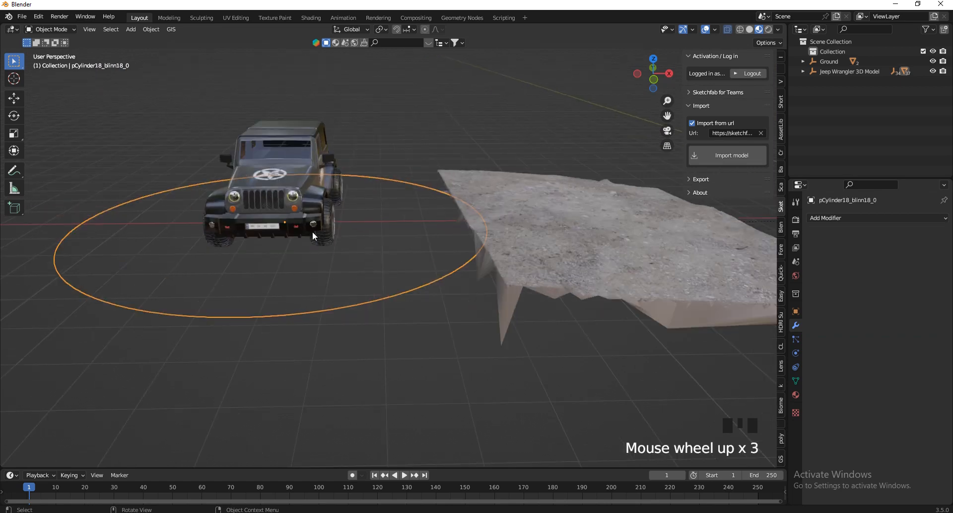
pyautogui.moveTo(656, 77)
pyautogui.mouseDown()
pyautogui.moveTo(638, 468)
pyautogui.moveTo(653, 75)
pyautogui.mouseUp()
pyautogui.press('x')
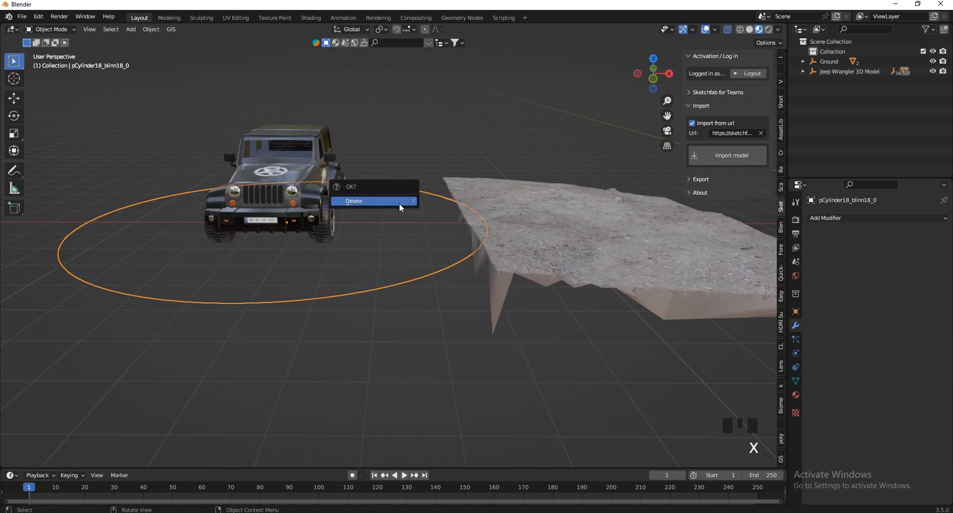
pyautogui.click(400, 203)
# Select all the Jeep parts, make the painted body the active object, and join them into one mesh.
pyautogui.moveTo(378, 88); pyautogui.dragTo(155, 281)
pyautogui.scroll(4, 310, 177)
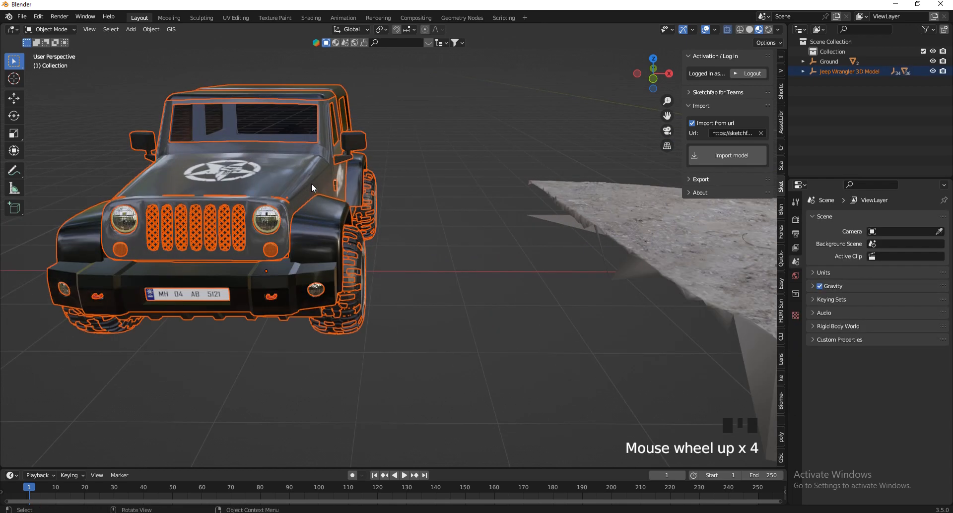
pyautogui.keyDown('shift'); pyautogui.click(302, 180); pyautogui.keyUp('shift')
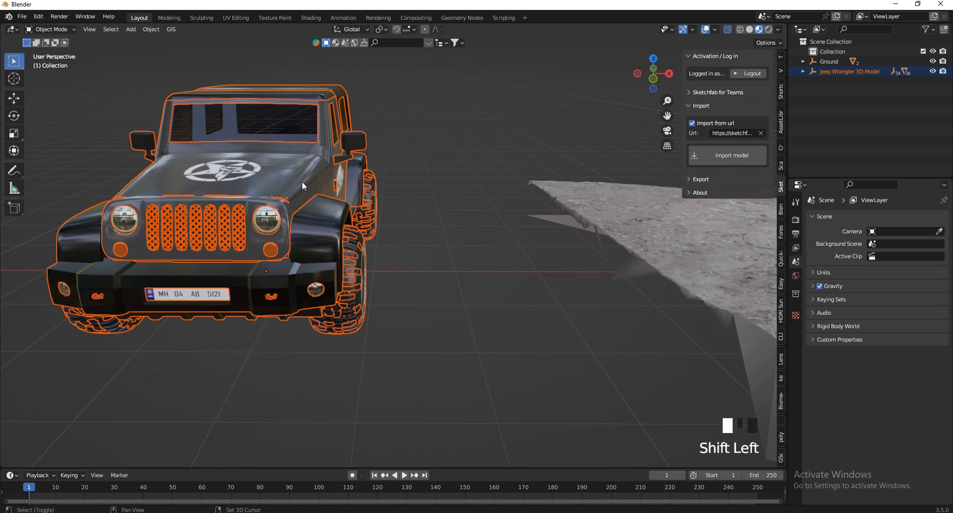
pyautogui.click(404, 187)
pyautogui.scroll(-3, 426, 121)
pyautogui.moveTo(443, 84); pyautogui.dragTo(229, 292)
pyautogui.scroll(3, 375, 153)
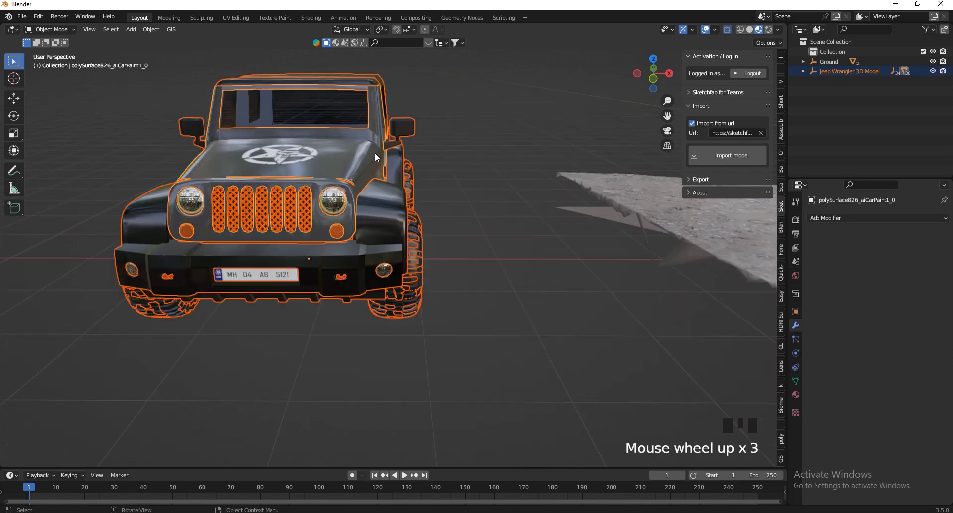
pyautogui.keyDown('shift'); pyautogui.click(383, 195); pyautogui.keyUp('shift')
pyautogui.keyDown('shift'); pyautogui.click(366, 165); pyautogui.keyUp('shift')
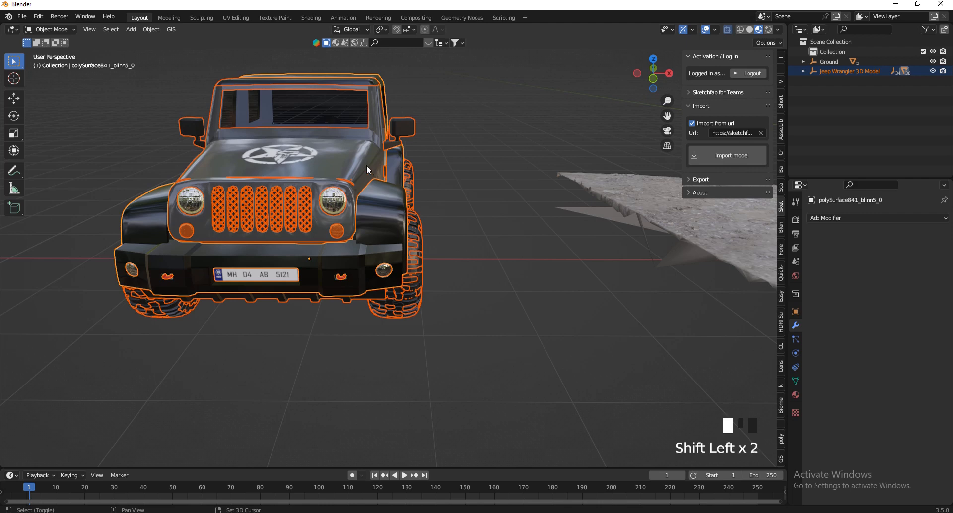
pyautogui.moveTo(637, 74); pyautogui.dragTo(626, 75)
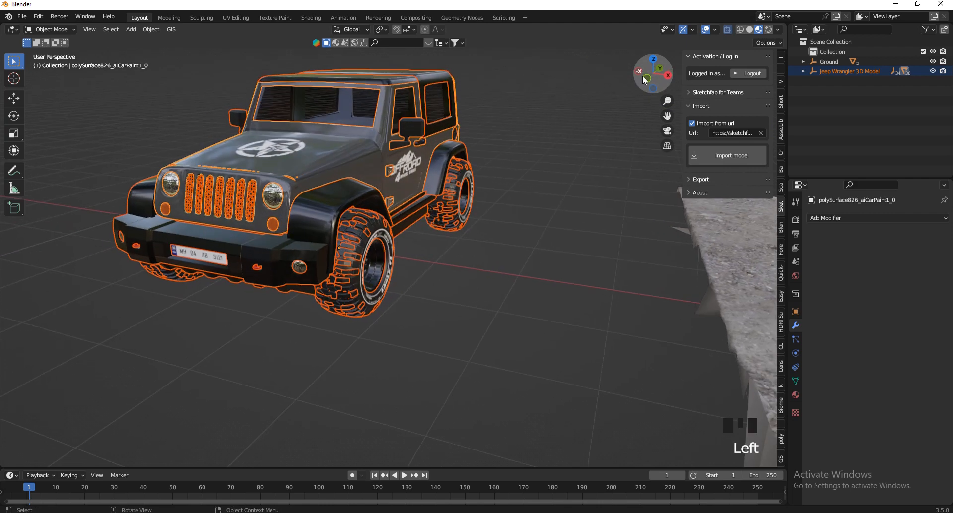
pyautogui.rightClick(452, 262)
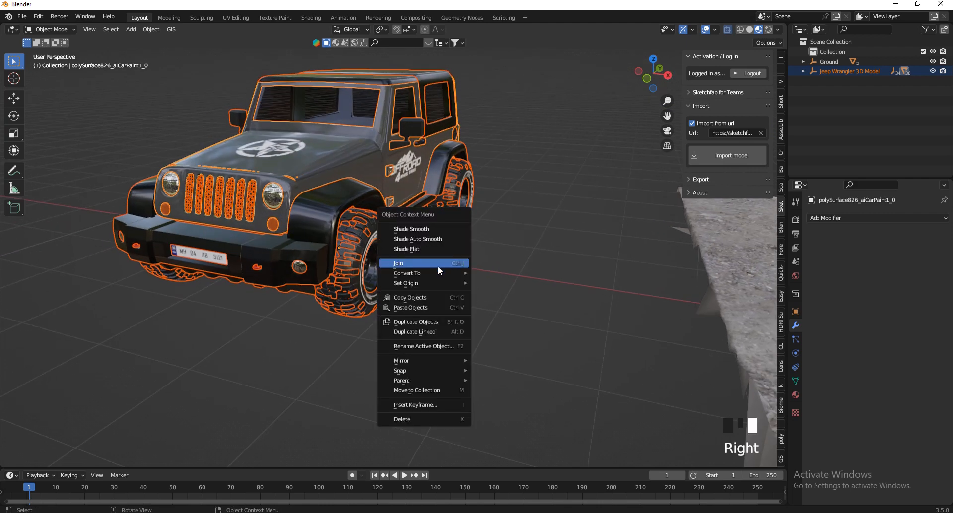
pyautogui.click(409, 263)
pyautogui.moveTo(639, 85); pyautogui.dragTo(623, 72)
pyautogui.click(363, 210)
pyautogui.scroll(-5, 273, 221)
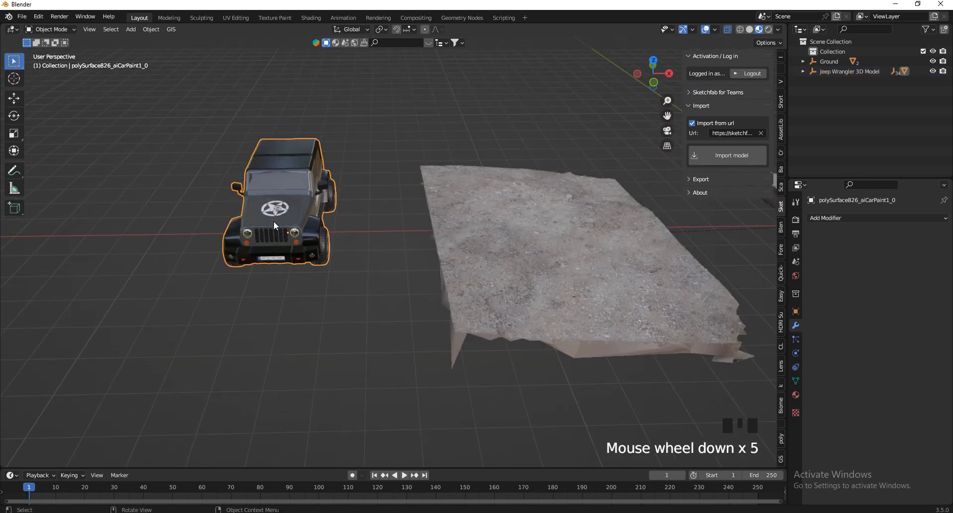
pyautogui.press('g')
pyautogui.press('g')
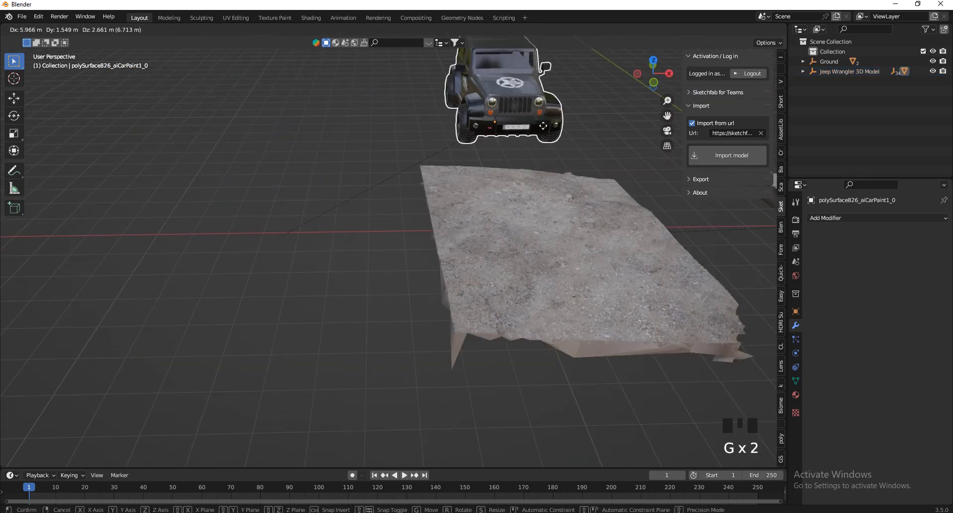
pyautogui.rightClick(516, 141)
pyautogui.scroll(-3, 233, 259)
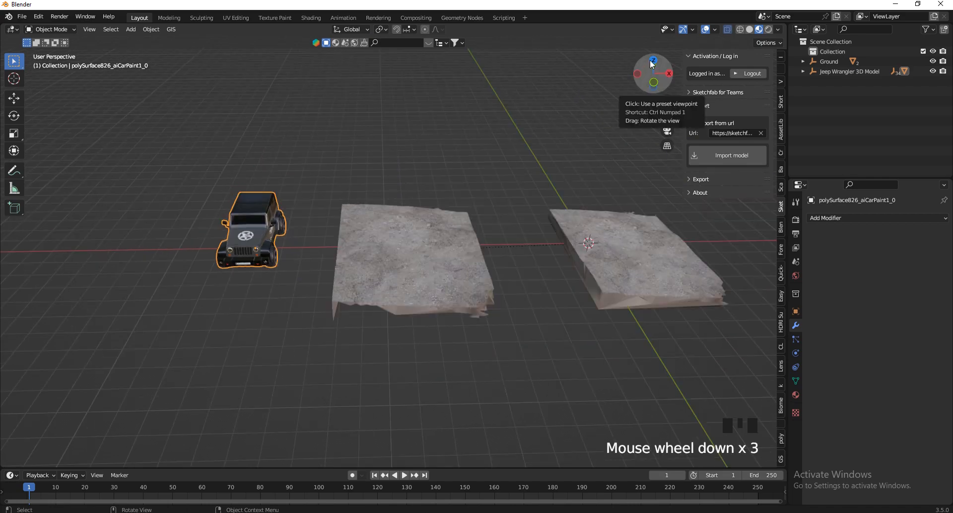
# Move the ground piece at the world origin across the horizontal plane to sit directly in front of the other ground piece.
pyautogui.click(587, 243)
pyautogui.scroll(2, 608, 268)
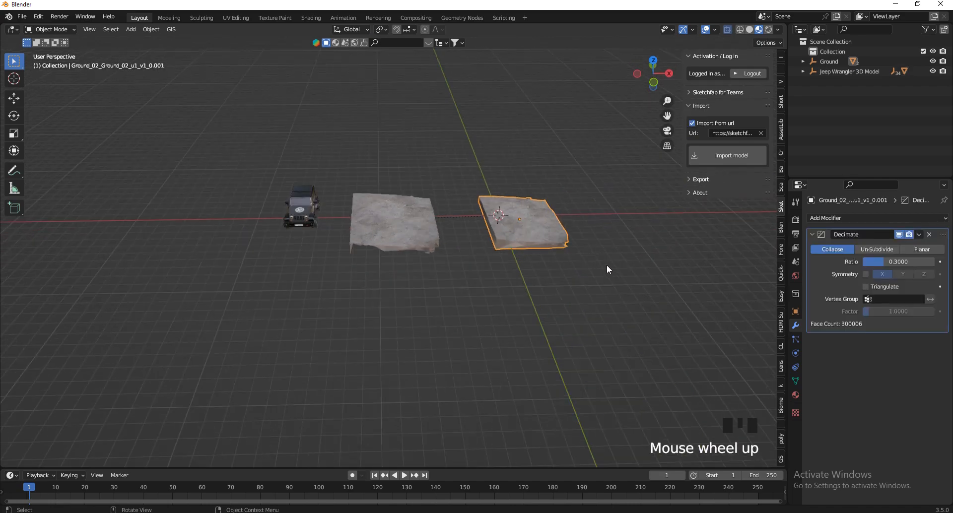
pyautogui.scroll(-2, 601, 263)
pyautogui.press('g')
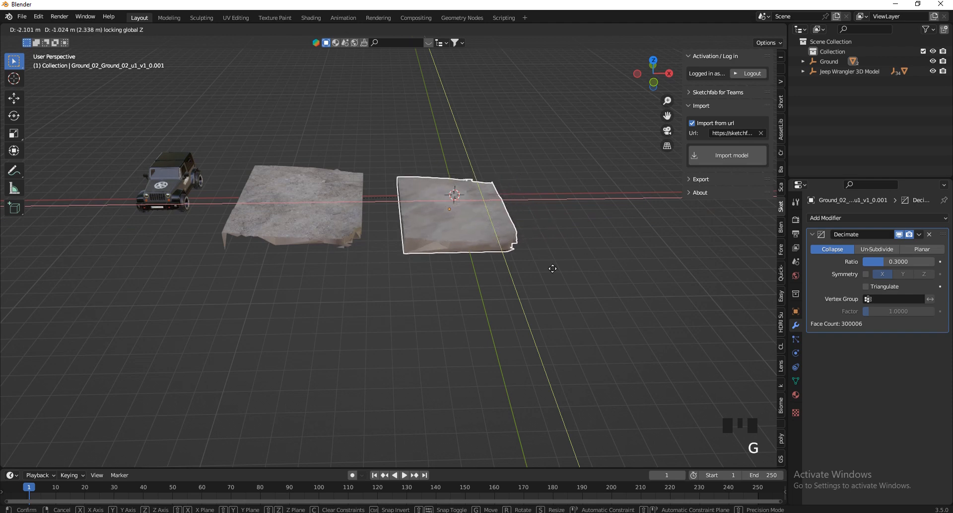
pyautogui.click(382, 359)
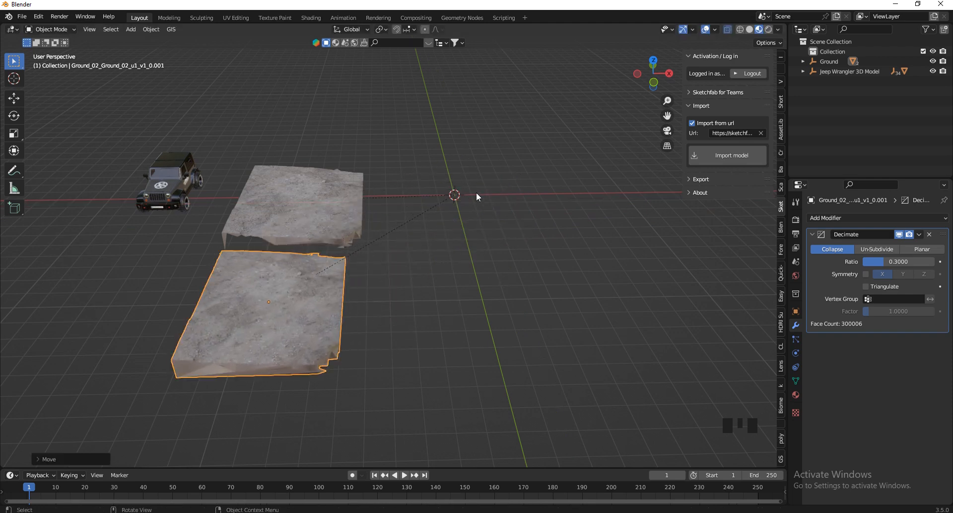
# Examine the Ground empty at the world origin and the relationship lines linking it to the ground pieces.
pyautogui.scroll(3, 487, 186)
pyautogui.moveTo(412, 186); pyautogui.dragTo(451, 224)
pyautogui.scroll(-4, 477, 164)
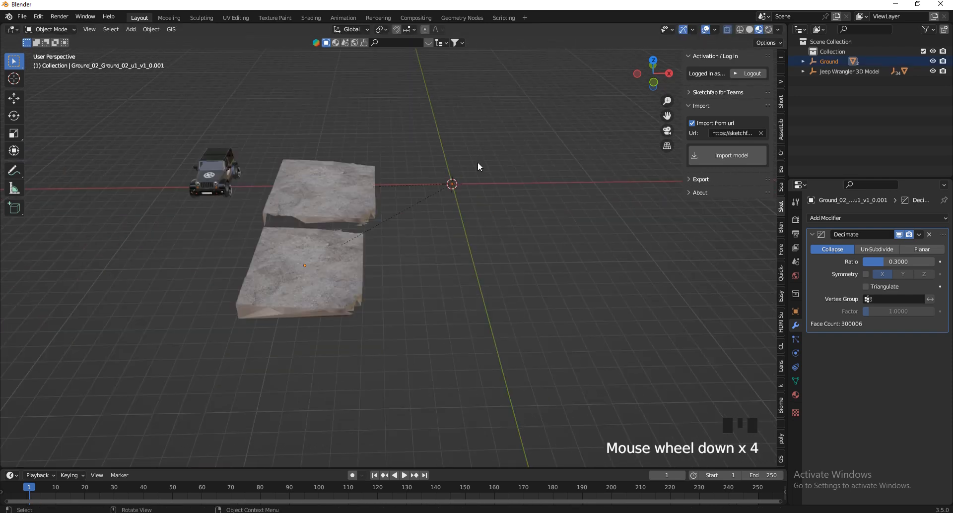
pyautogui.scroll(4, 392, 198)
pyautogui.scroll(19, 506, 202)
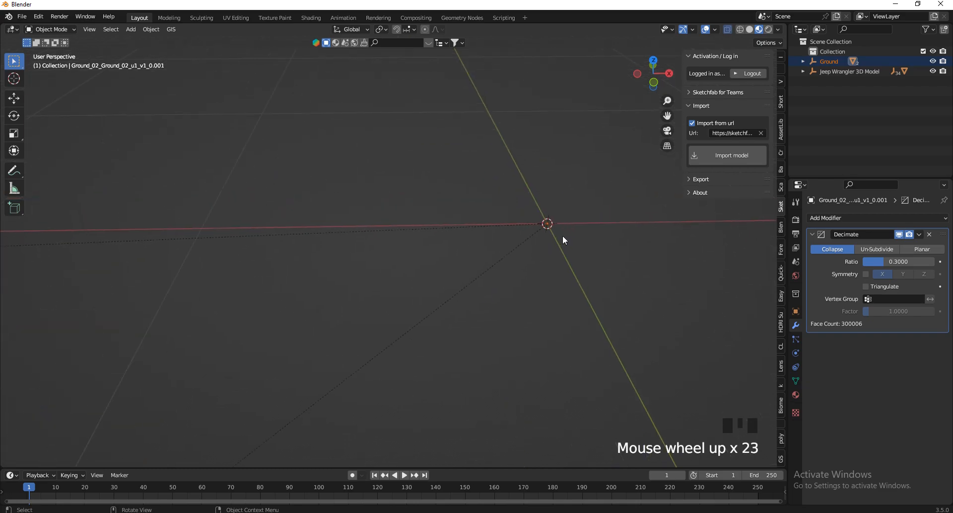
pyautogui.scroll(-20, 532, 209)
pyautogui.click(505, 161)
pyautogui.moveTo(472, 147); pyautogui.dragTo(584, 277)
pyautogui.scroll(7, 531, 208)
pyautogui.scroll(-10, 517, 195)
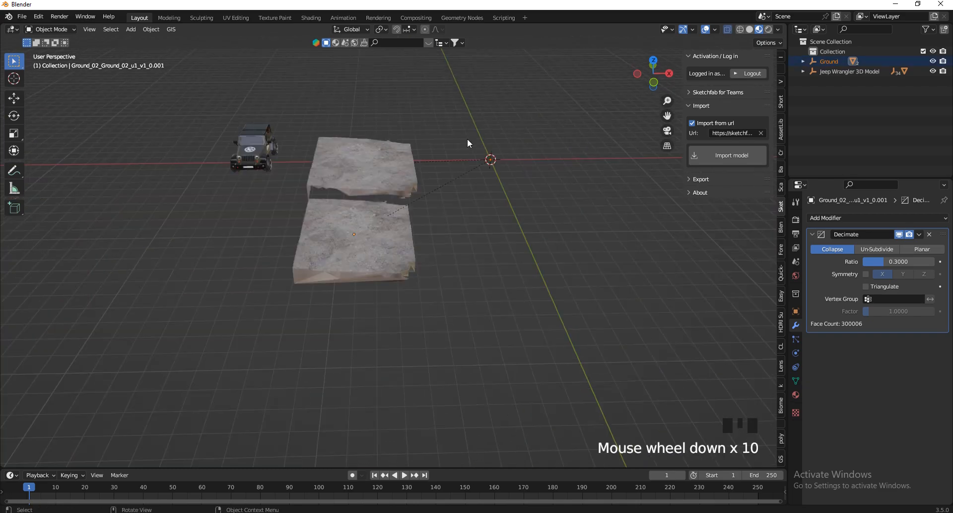
pyautogui.scroll(3, 534, 176)
pyautogui.scroll(-2, 466, 144)
pyautogui.scroll(20, 468, 142)
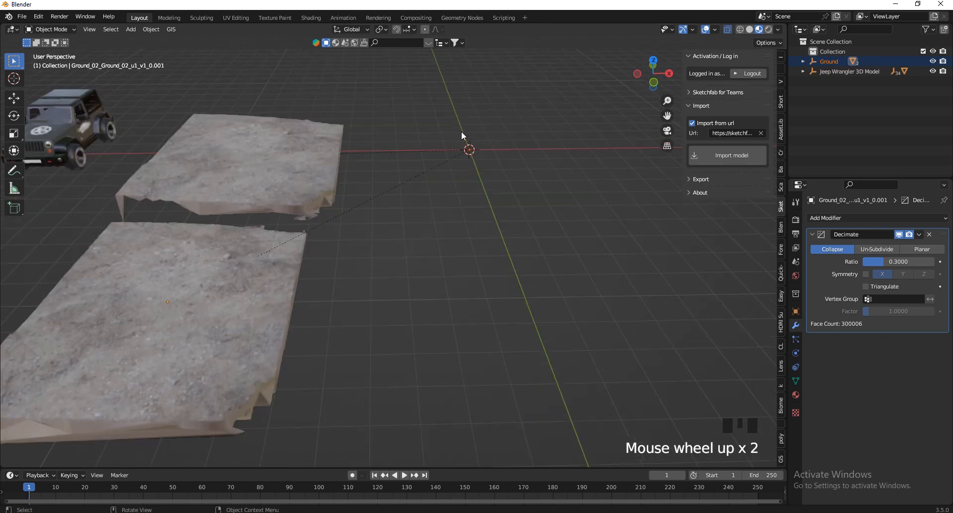
pyautogui.scroll(7, 389, 180)
pyautogui.press('KP_Decimal')
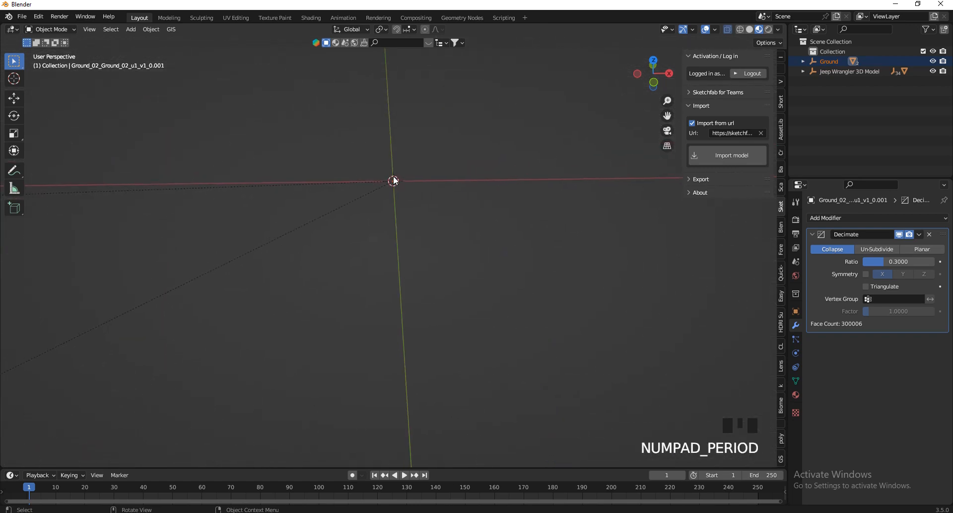
pyautogui.click(394, 245)
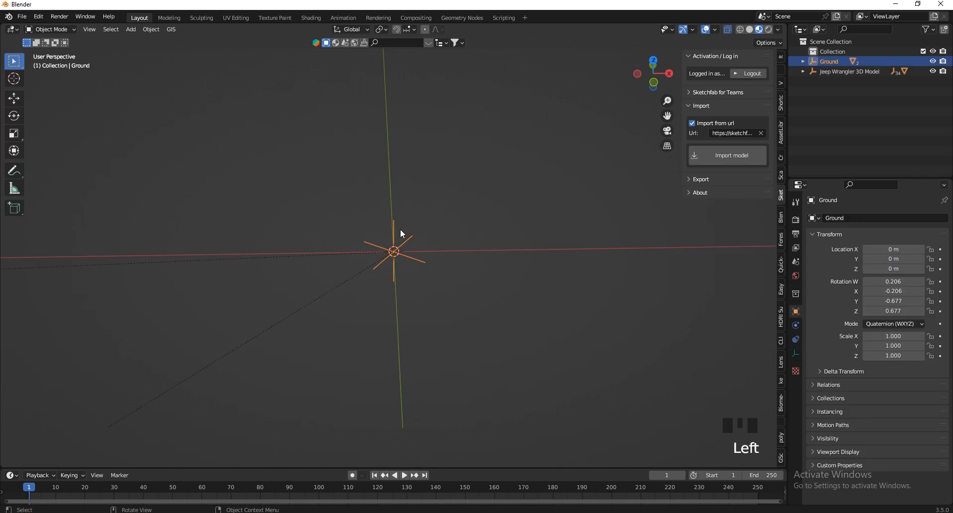
pyautogui.scroll(1, 403, 239)
pyautogui.scroll(-20, 404, 240)
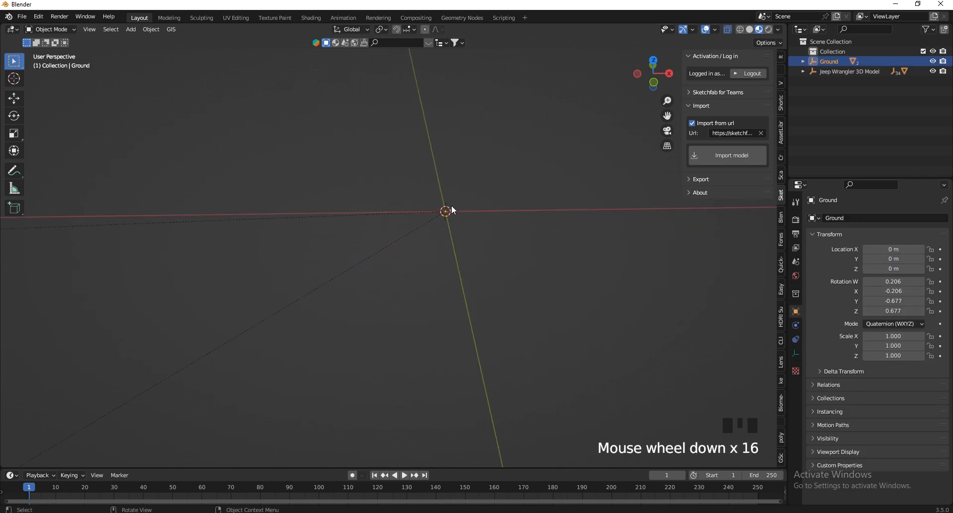
pyautogui.scroll(-15, 453, 211)
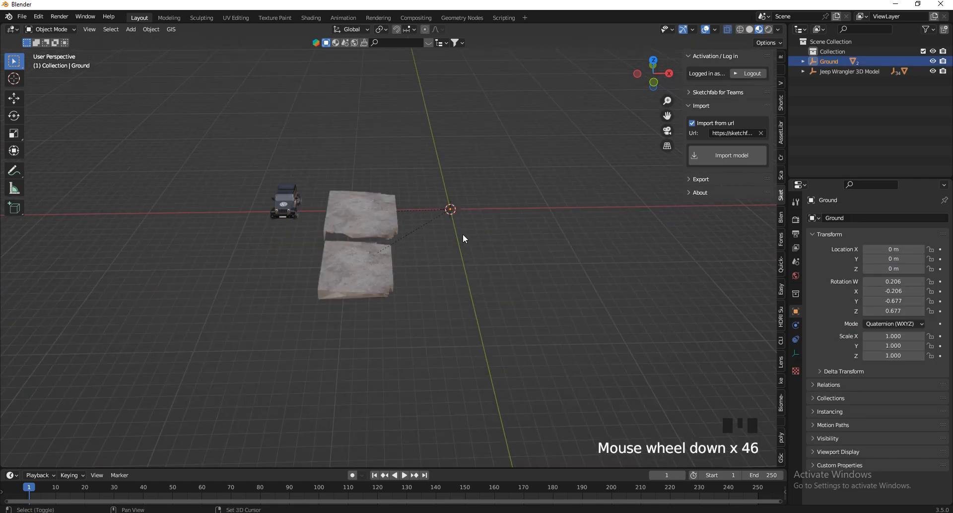
# Select all scene objects and clear their parents while keeping their transformation.
pyautogui.moveTo(334, 194); pyautogui.dragTo(334, 194)
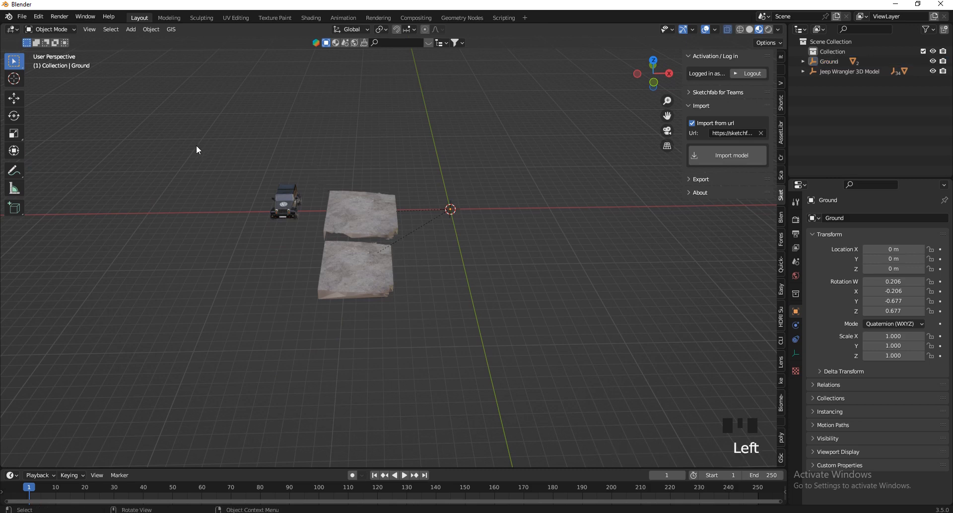
pyautogui.moveTo(197, 145); pyautogui.dragTo(629, 383)
pyautogui.hotkey('alt', 'p')
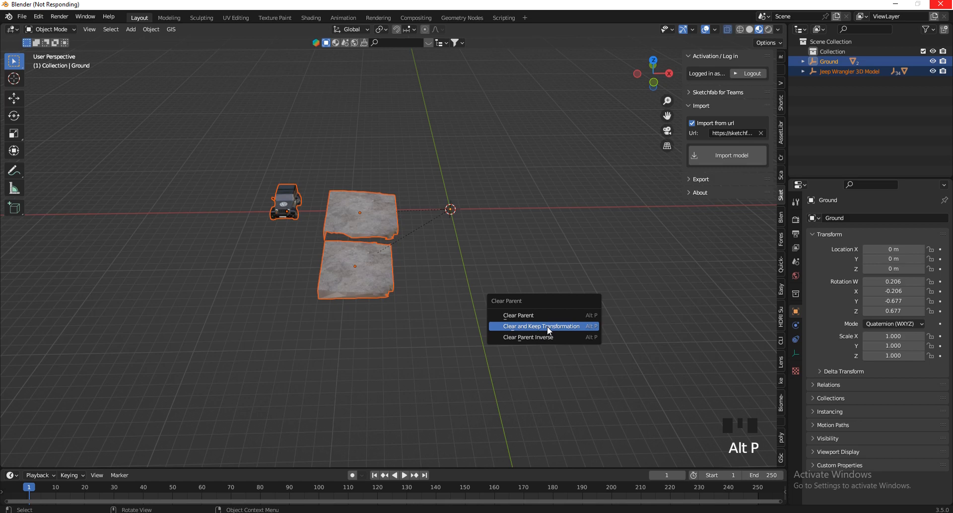
pyautogui.click(549, 326)
# Delete the leftover Ground empty at the world origin.
pyautogui.scroll(3, 397, 231)
pyautogui.click(381, 233)
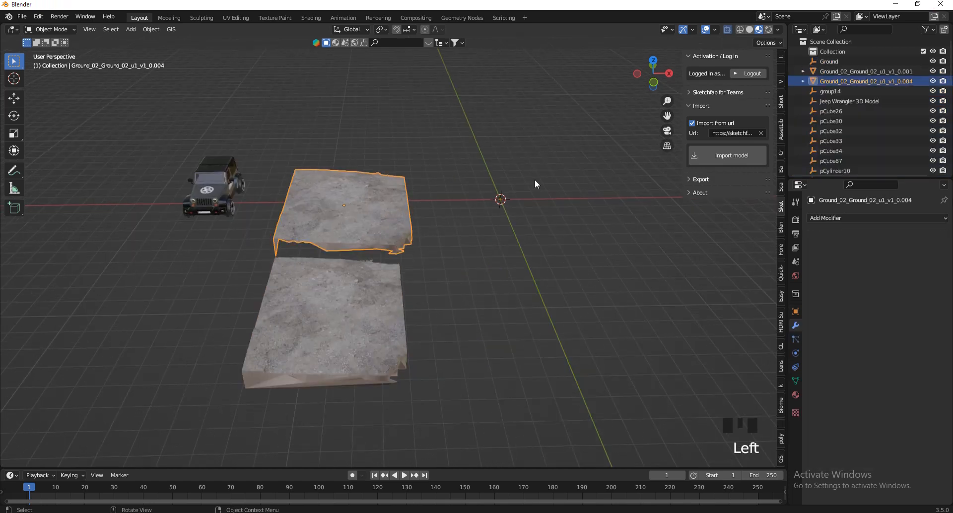
pyautogui.moveTo(535, 180); pyautogui.dragTo(468, 221)
pyautogui.press('x')
pyautogui.click(505, 198)
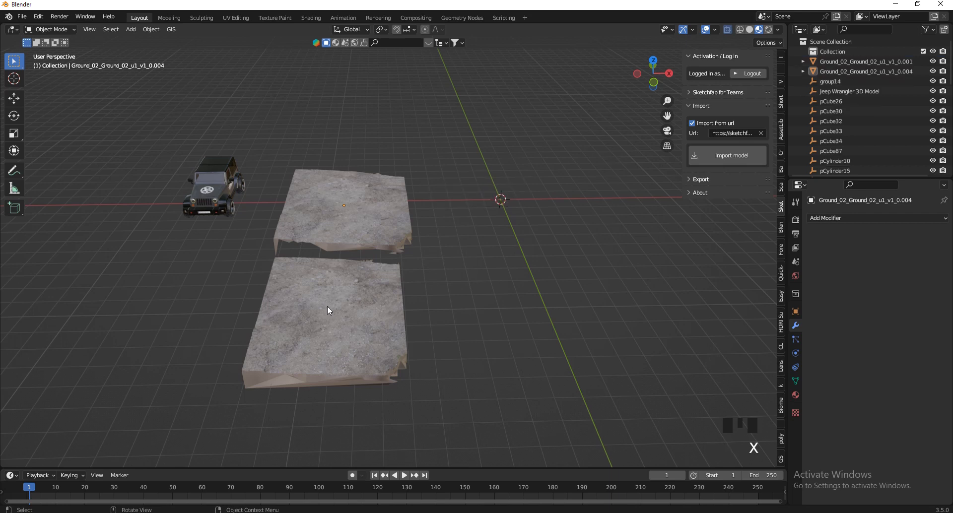
# Hide the joined Jeep mesh from the viewport.
pyautogui.click(205, 193)
pyautogui.scroll(5, 201, 196)
pyautogui.press('g')
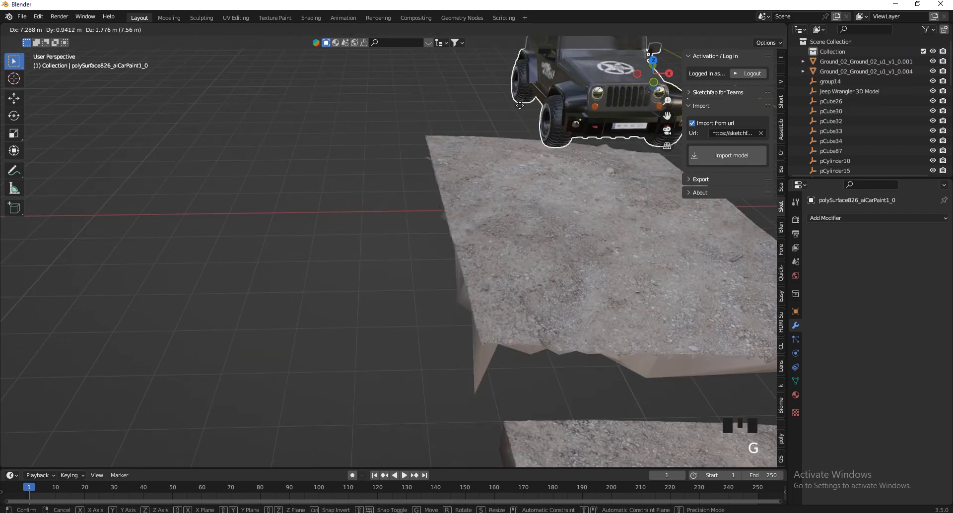
pyautogui.rightClick(520, 105)
pyautogui.press('h')
# Delete all the leftover empties from the Jeep import and unhide the Jeep mesh.
pyautogui.moveTo(337, 150); pyautogui.dragTo(254, 210)
pyautogui.scroll(6, 276, 204)
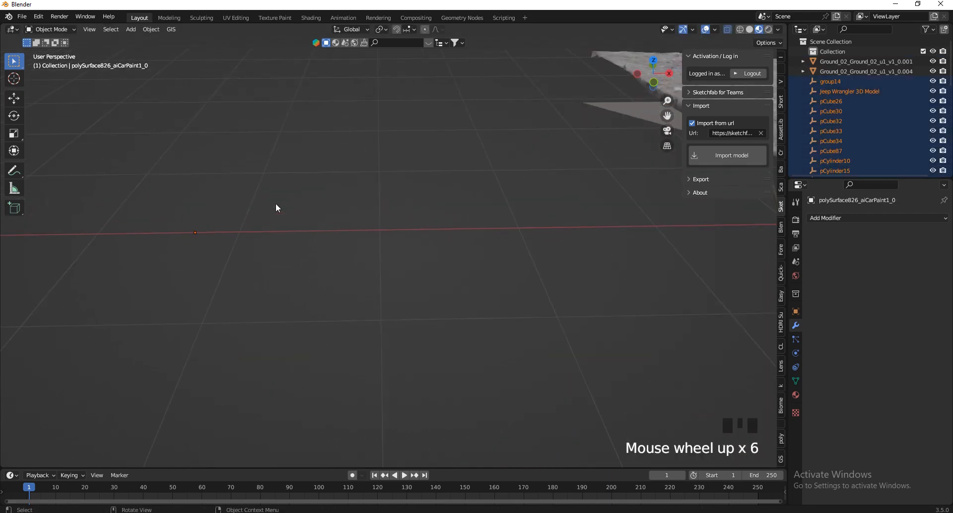
pyautogui.scroll(4, 176, 251)
pyautogui.scroll(-20, 301, 247)
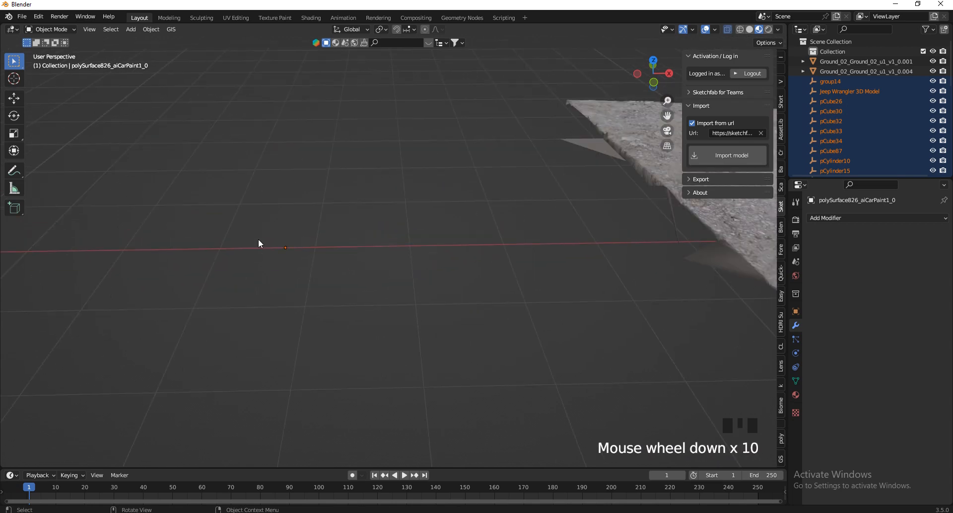
pyautogui.press('x')
pyautogui.click(252, 229)
pyautogui.scroll(4, 258, 239)
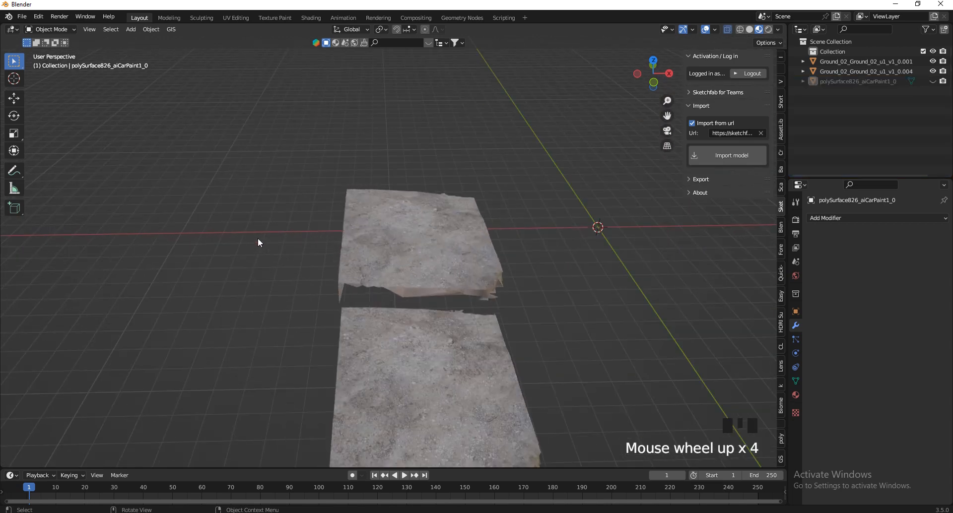
pyautogui.hotkey('alt', 'h')
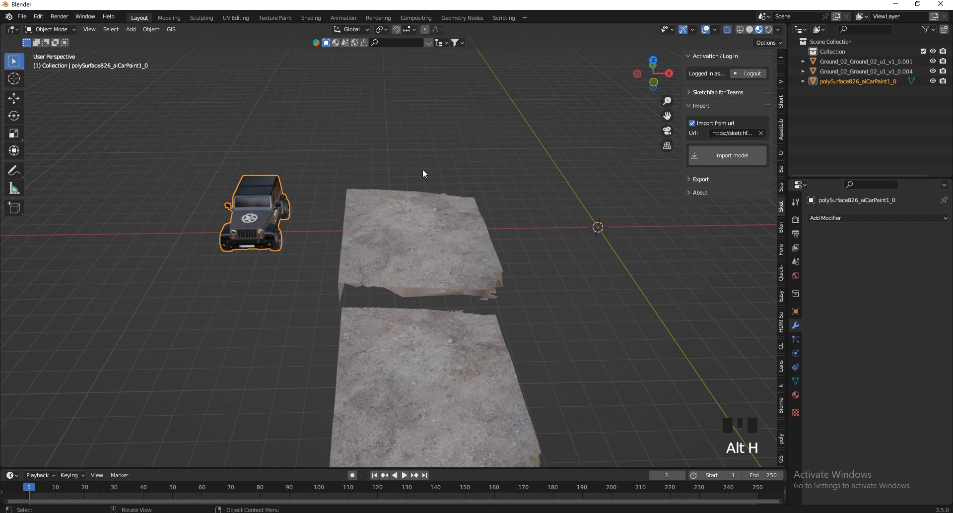
pyautogui.scroll(-2, 620, 251)
pyautogui.scroll(1, 602, 232)
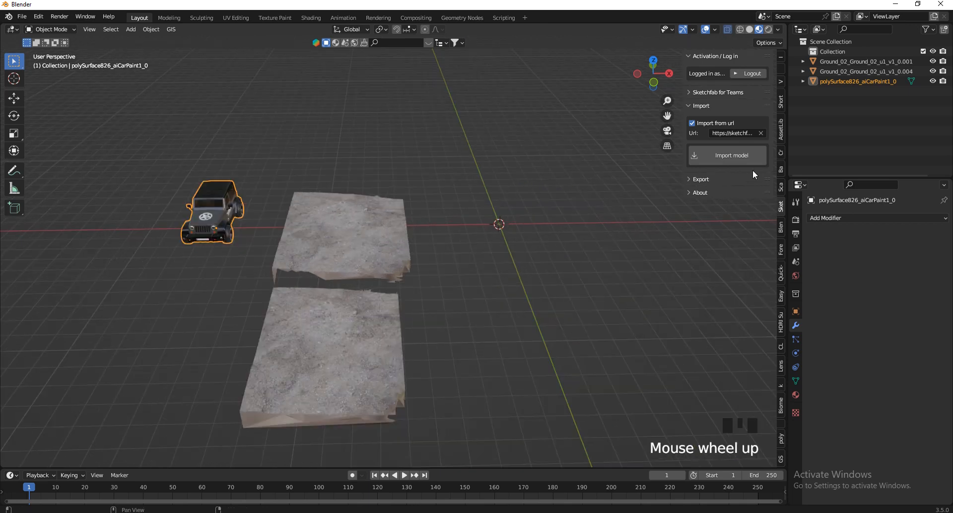
# Clear the Sketchfab import URL and select the Jeep and both ground pieces one by one to check they are separate objects.
pyautogui.click(761, 133)
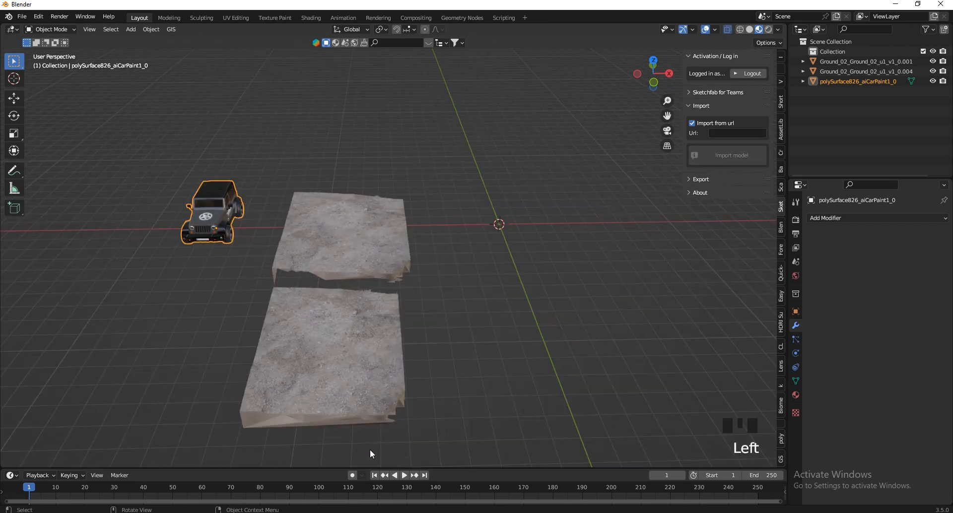
pyautogui.click(320, 266)
pyautogui.click(310, 324)
pyautogui.click(209, 214)
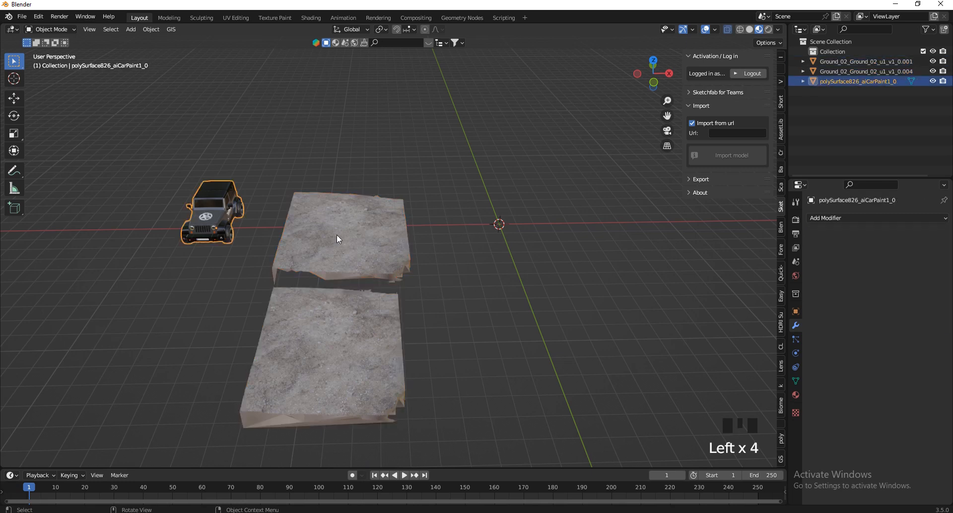
pyautogui.click(337, 235)
pyautogui.click(351, 364)
pyautogui.click(343, 253)
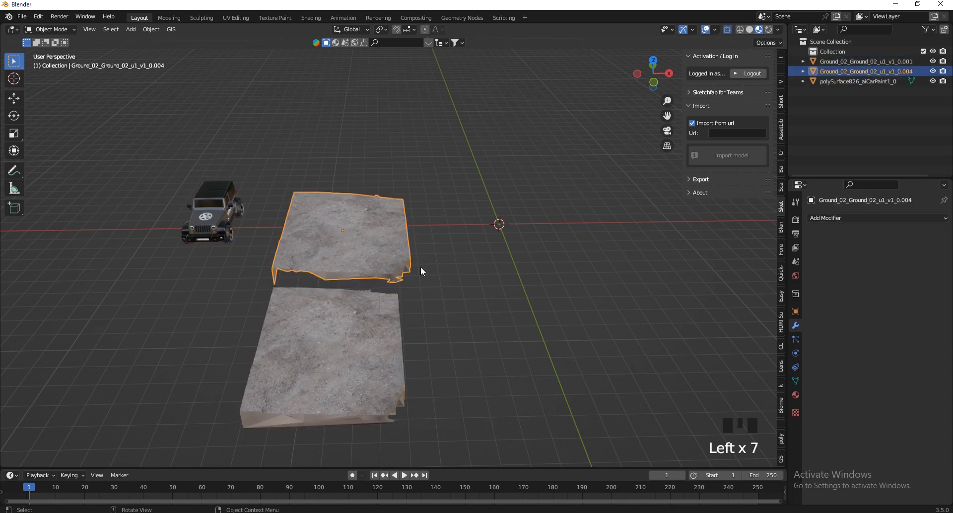
# Copy the Vojna Hill 02c model's link from Sketchfab in the browser, and import the model by URL in Blender.
pyautogui.click(317, 512)
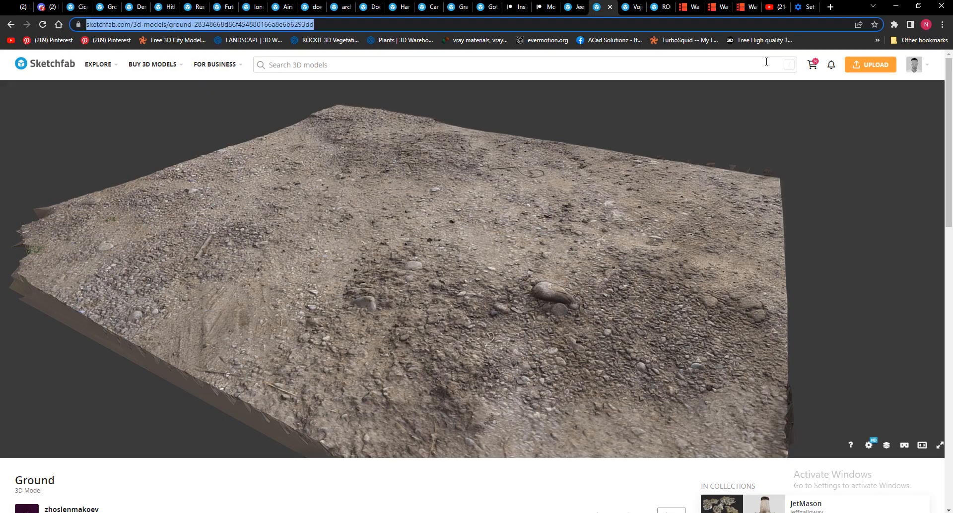
pyautogui.click(631, 7)
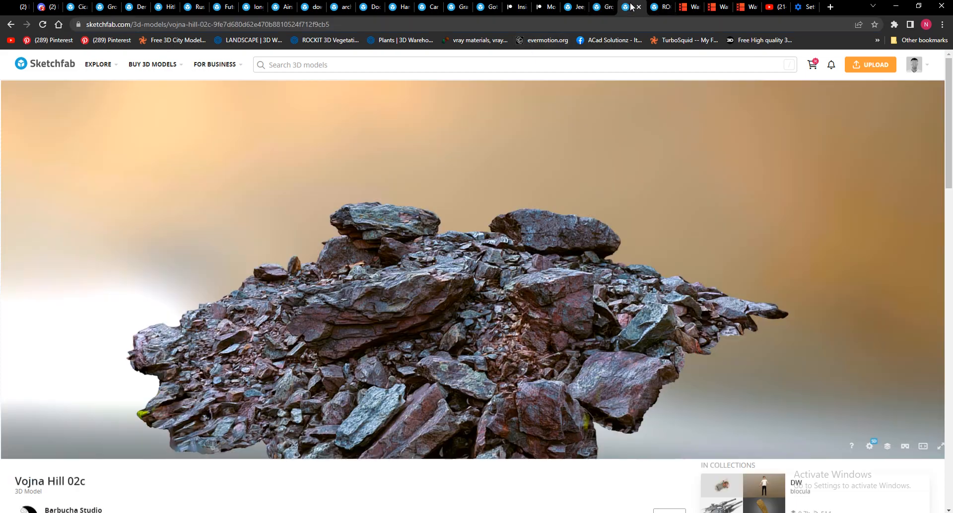
pyautogui.click(517, 29)
pyautogui.hotkey('ctrl', 'c')
pyautogui.moveTo(496, 512)
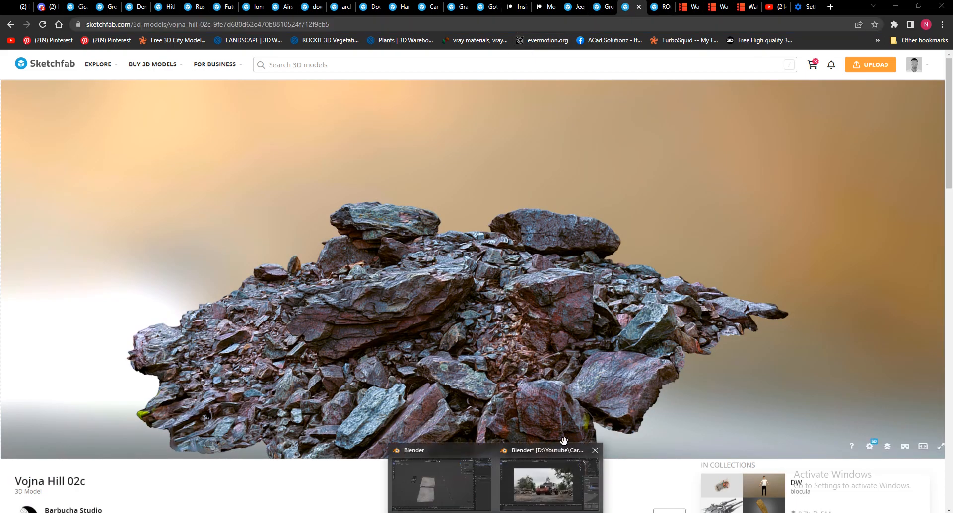
pyautogui.click(442, 501)
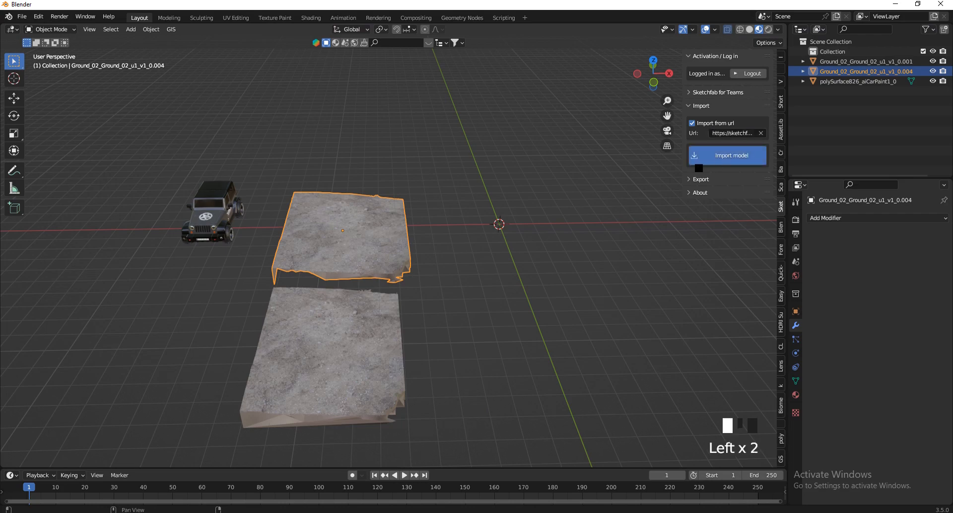
# Scale the imported Vojna Hill 02c rocks beside the ground pieces and select the rock mesh.
pyautogui.scroll(-20, 621, 273)
pyautogui.press('s')
pyautogui.click(428, 268)
pyautogui.scroll(16, 484, 309)
pyautogui.keyDown('shift'); pyautogui.click(449, 272); pyautogui.keyUp('shift')
pyautogui.moveTo(422, 251); pyautogui.dragTo(439, 234, button='middle')
pyautogui.rightClick(435, 227)
pyautogui.click(434, 227)
# Merge all vertices of the rock mesh by distance, using a merge distance of 0.0001 m.
pyautogui.press('Tab')
pyautogui.scroll(8, 440, 206)
pyautogui.scroll(-6, 440, 205)
pyautogui.press('m')
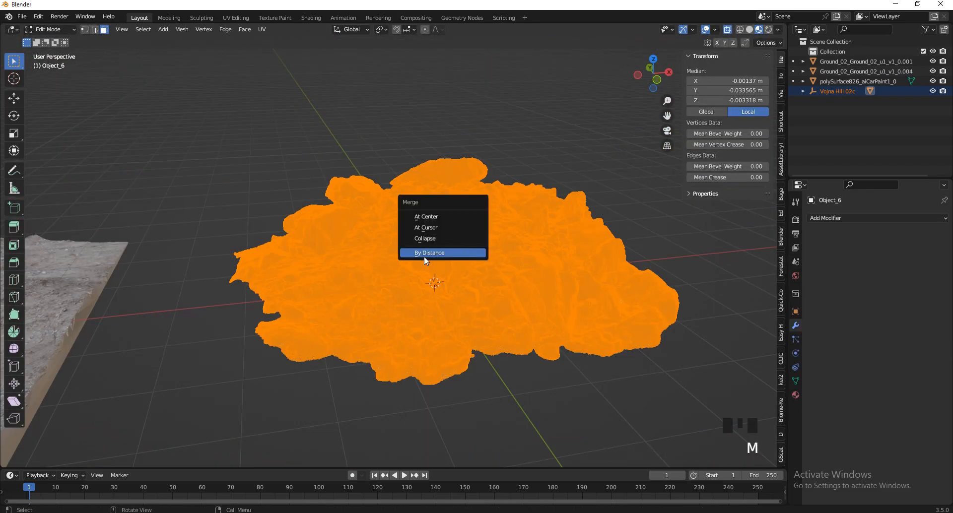
pyautogui.click(424, 256)
pyautogui.click(77, 460)
pyautogui.scroll(7, 432, 283)
pyautogui.scroll(-8, 432, 283)
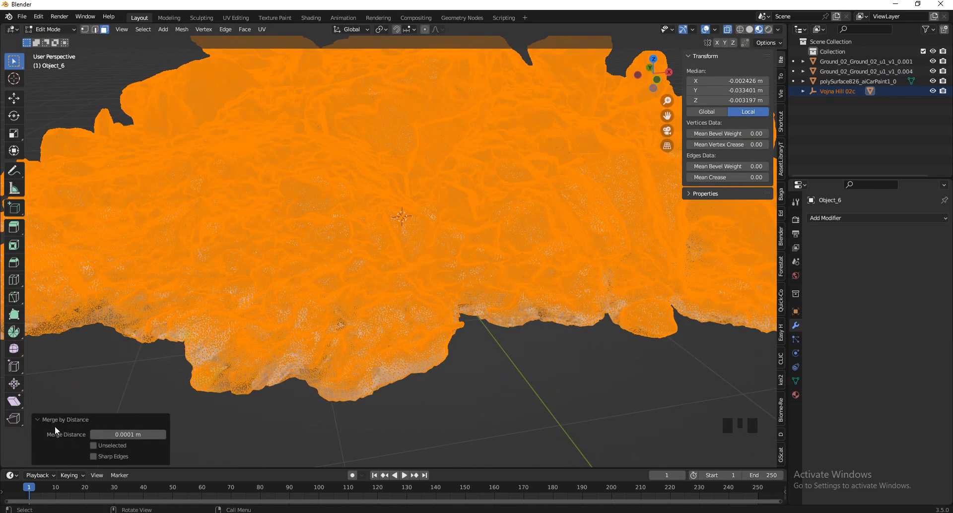
# Add a Decimate modifier with a collapse ratio of 0.1 to the rock mesh and turn off its viewport display for comparison.
pyautogui.press('Tab')
pyautogui.click(873, 218)
pyautogui.click(864, 276)
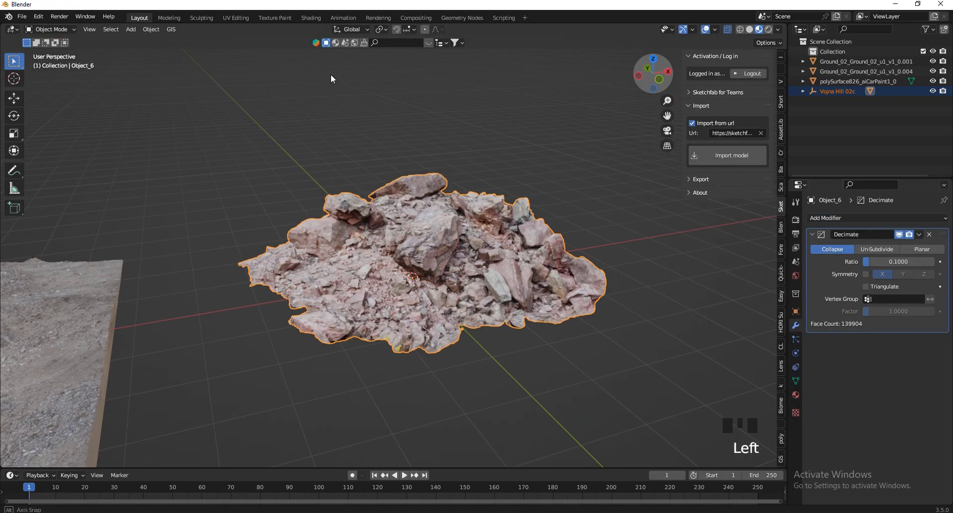
pyautogui.scroll(4, 329, 79)
pyautogui.click(899, 234)
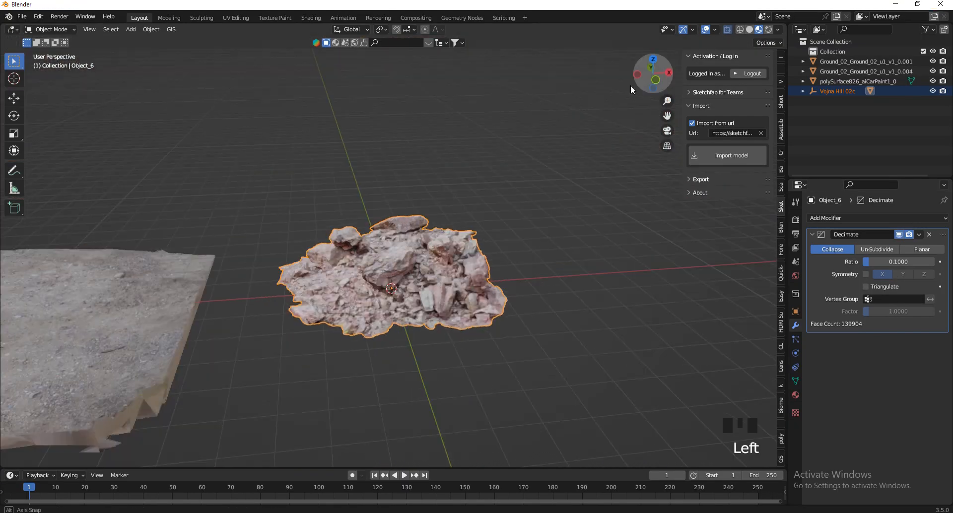
# Import the Rock Ground Lowpoly Free model from its Sketchfab link into the Blender scene.
pyautogui.scroll(-5, 394, 449)
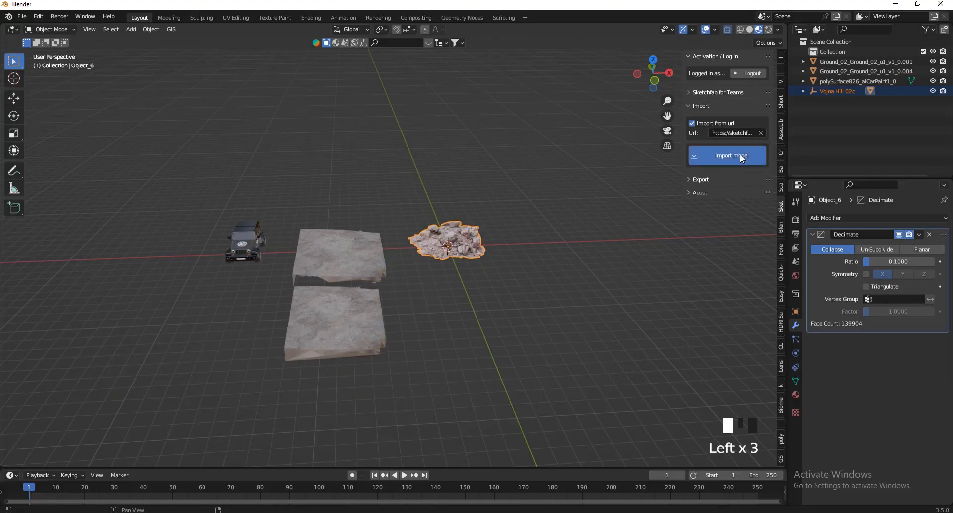
pyautogui.click(780, 512)
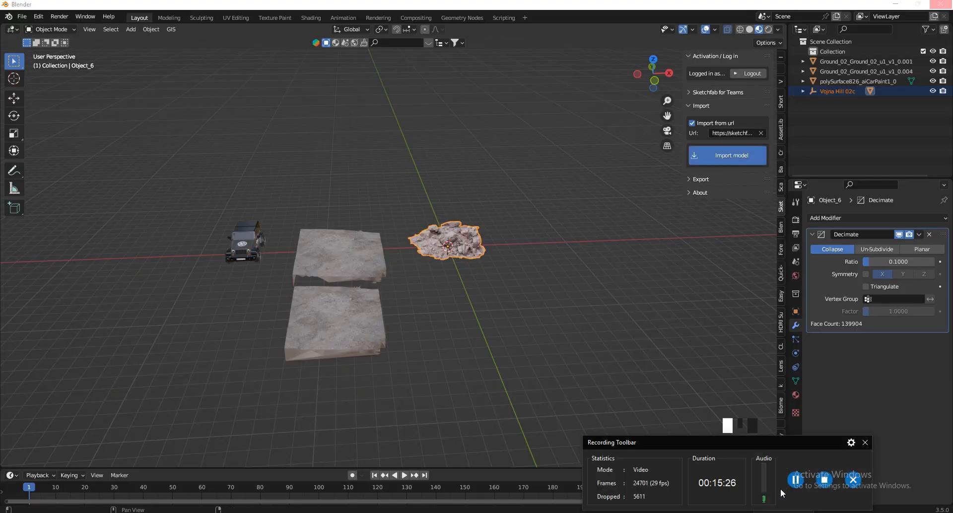
pyautogui.click(865, 442)
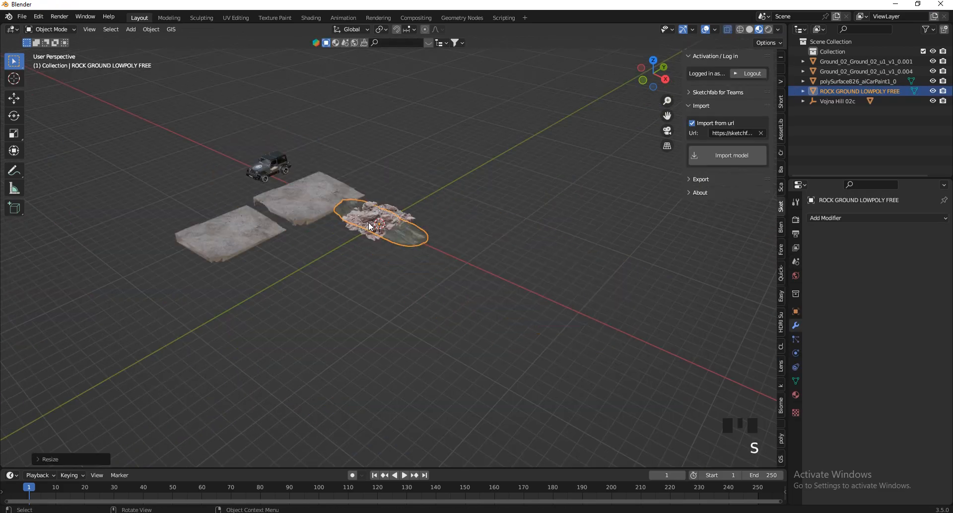
# Move the imported rock ground model beside the rocky hill in top view and rotate it lengthwise along the Y axis.
pyautogui.press('KP_7')
pyautogui.press('g')
pyautogui.click(457, 243)
pyautogui.press('r')
pyautogui.click(531, 307)
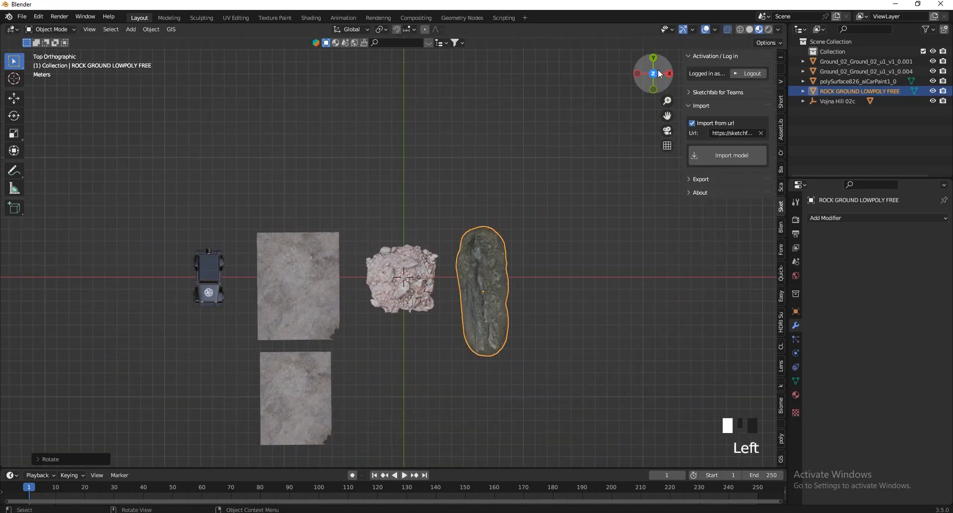
pyautogui.moveTo(660, 73); pyautogui.dragTo(641, 419)
pyautogui.scroll(3, 305, 220)
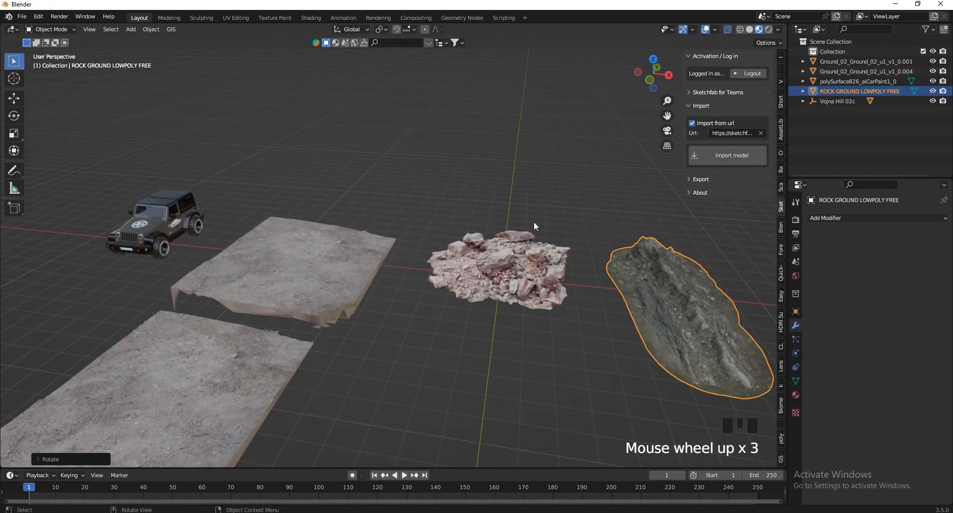
pyautogui.scroll(-3, 401, 255)
pyautogui.scroll(3, 280, 244)
# Move the larger ground piece underneath the Jeep in top view.
pyautogui.click(333, 206)
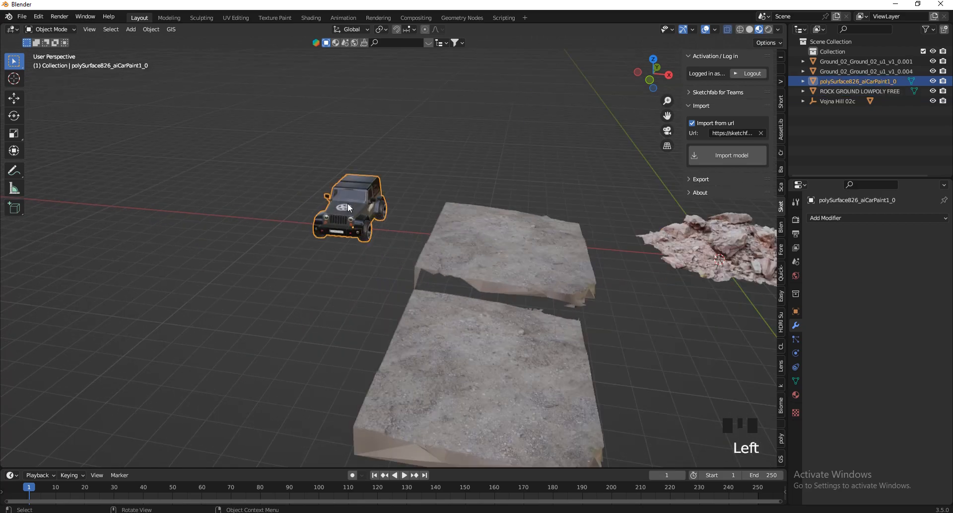
pyautogui.scroll(-4, 337, 213)
pyautogui.scroll(2, 308, 242)
pyautogui.click(649, 58)
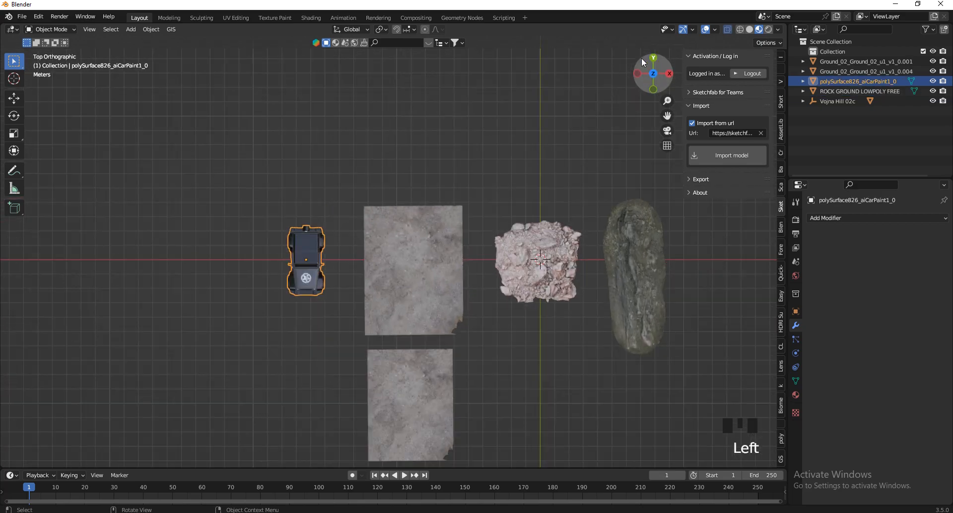
pyautogui.click(408, 279)
pyautogui.scroll(-3, 493, 276)
pyautogui.scroll(3, 493, 276)
pyautogui.press('g')
pyautogui.click(359, 259)
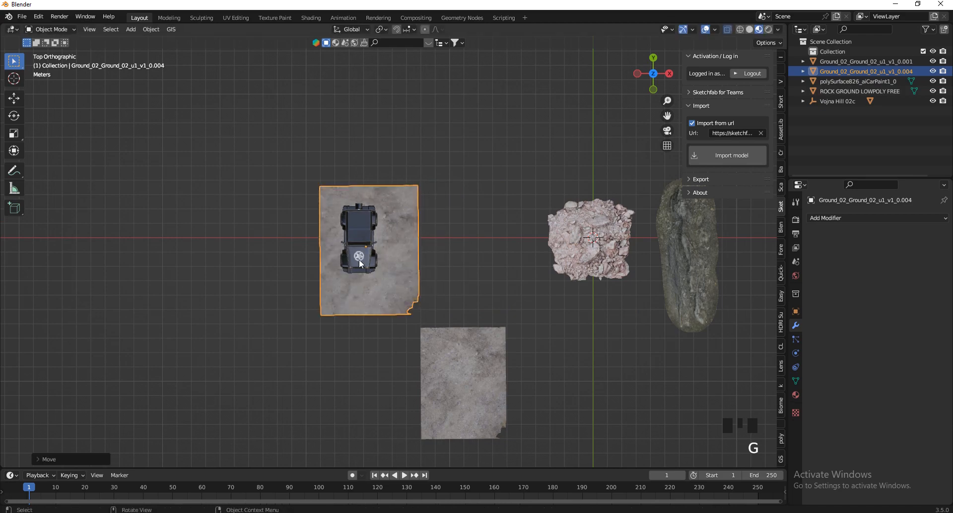
# Tilt the ground piece under the Jeep by about 4.5° to form an uphill slope.
pyautogui.scroll(5, 358, 258)
pyautogui.moveTo(642, 76); pyautogui.dragTo(520, 415)
pyautogui.press('r')
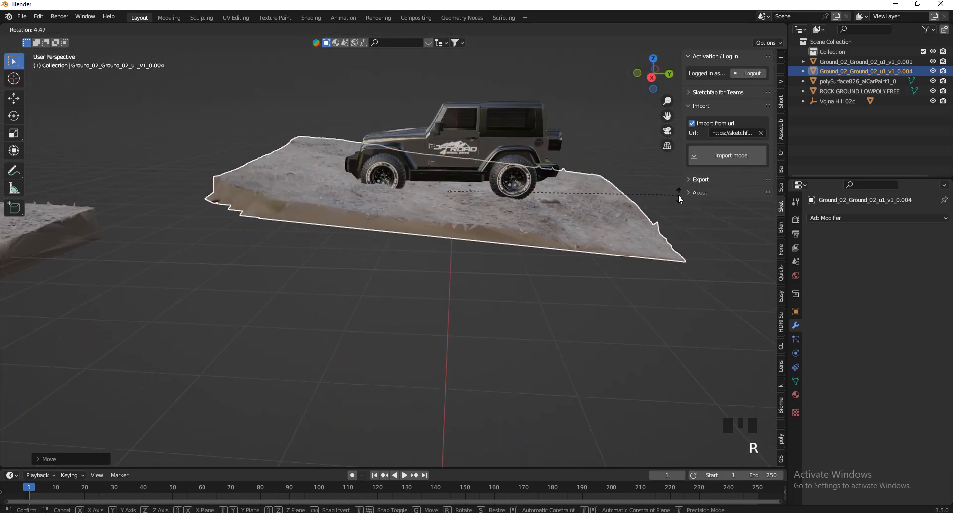
pyautogui.click(680, 197)
pyautogui.moveTo(661, 79); pyautogui.dragTo(601, 86)
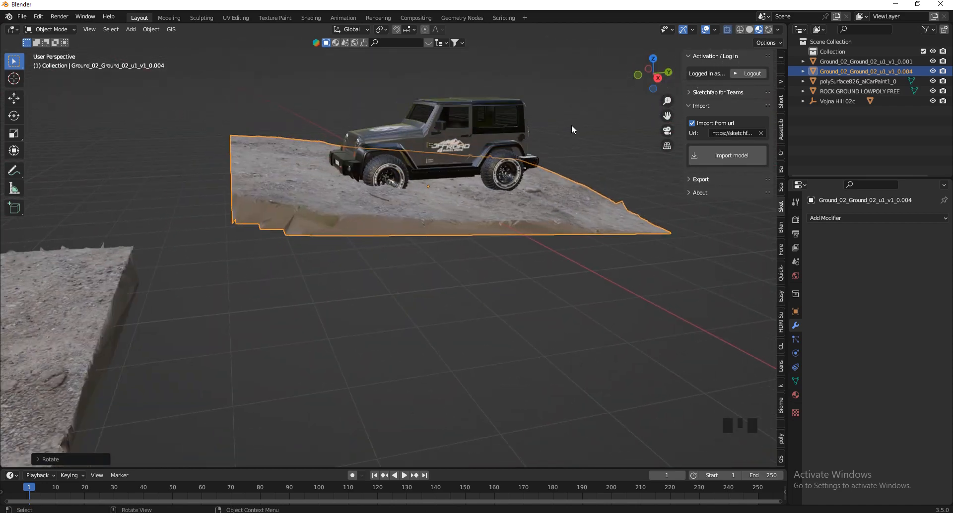
pyautogui.scroll(-1, 571, 129)
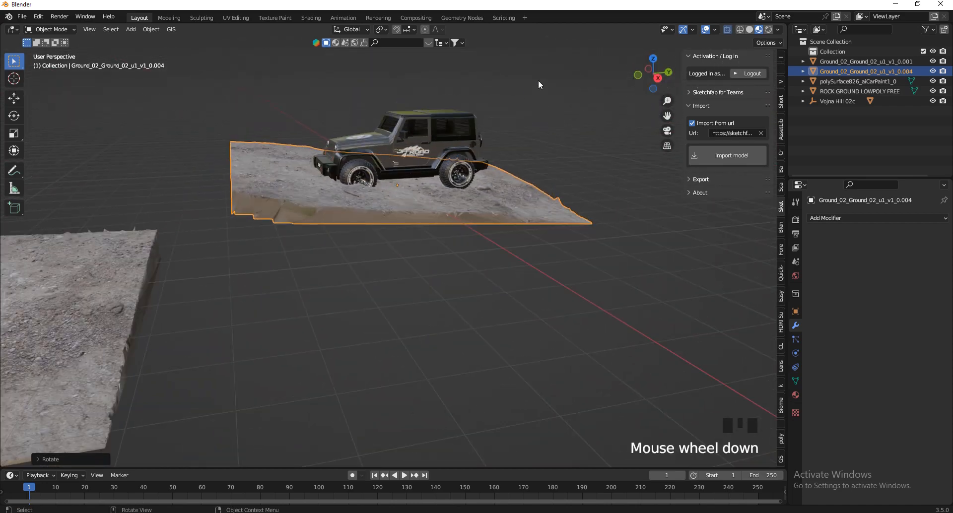
# Tilt the Jeep about 5° nose-up in side view and raise it so its wheels rest near the sloped ground surface.
pyautogui.moveTo(665, 79); pyautogui.dragTo(459, 133)
pyautogui.click(428, 150)
pyautogui.click(650, 82)
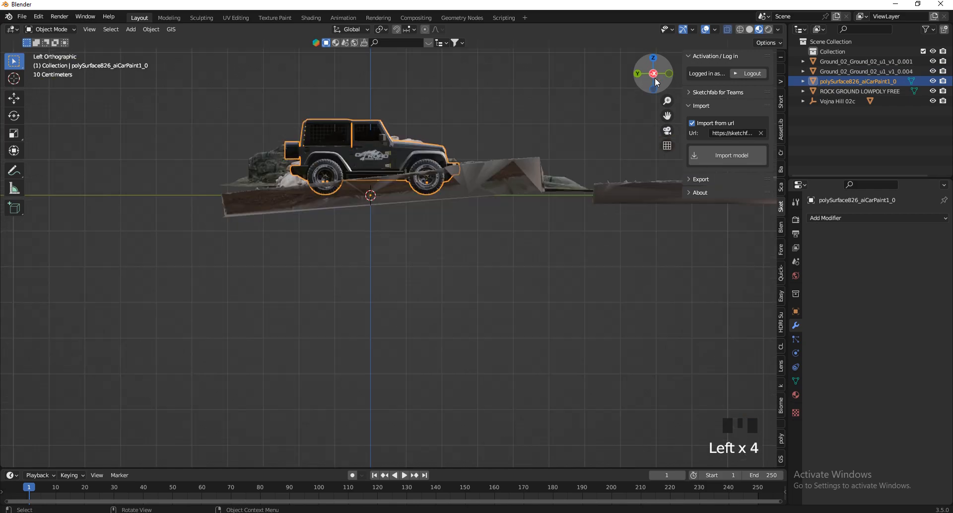
pyautogui.scroll(6, 433, 123)
pyautogui.press('r')
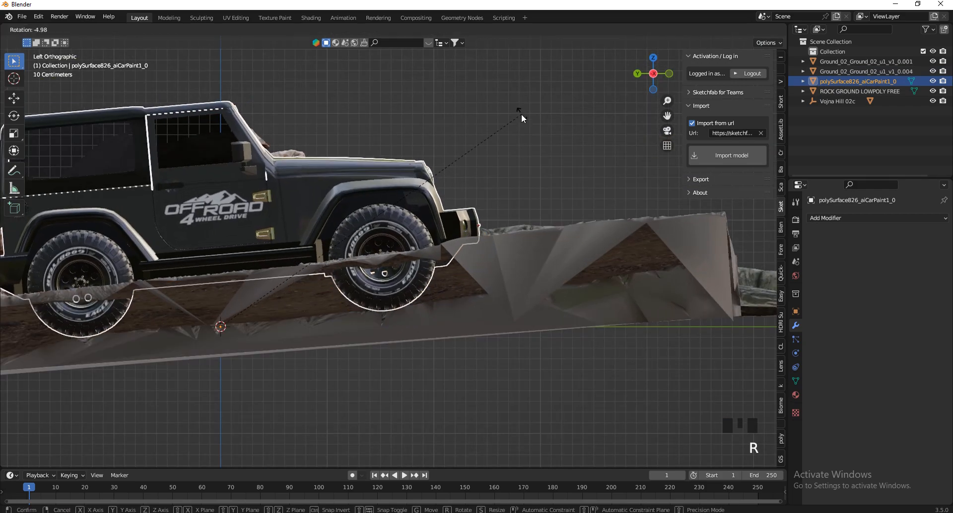
pyautogui.click(521, 114)
pyautogui.press('g')
pyautogui.click(491, 356)
pyautogui.press('r')
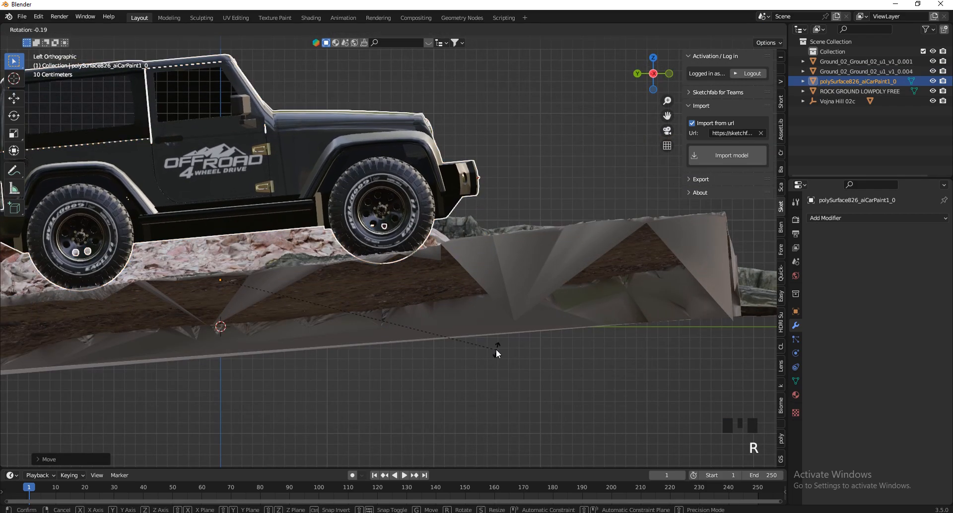
pyautogui.click(515, 361)
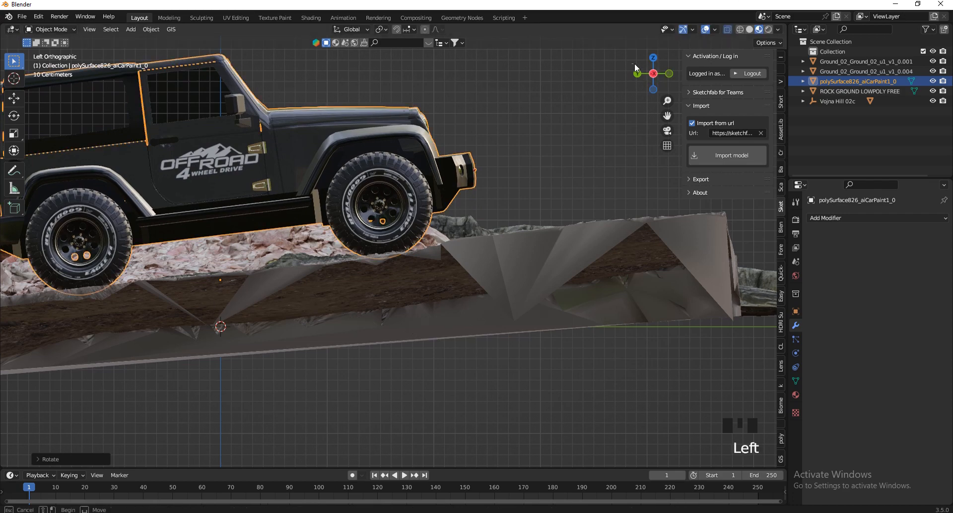
# Trackball-rotate the Jeep freely to follow the uneven ground, judging it from the front.
pyautogui.moveTo(652, 73)
pyautogui.mouseDown()
pyautogui.moveTo(526, 95)
pyautogui.moveTo(501, 88)
pyautogui.moveTo(649, 74)
pyautogui.mouseUp()
pyautogui.scroll(-2, 497, 186)
pyautogui.scroll(3, 482, 184)
pyautogui.press('r')
pyautogui.press('r')
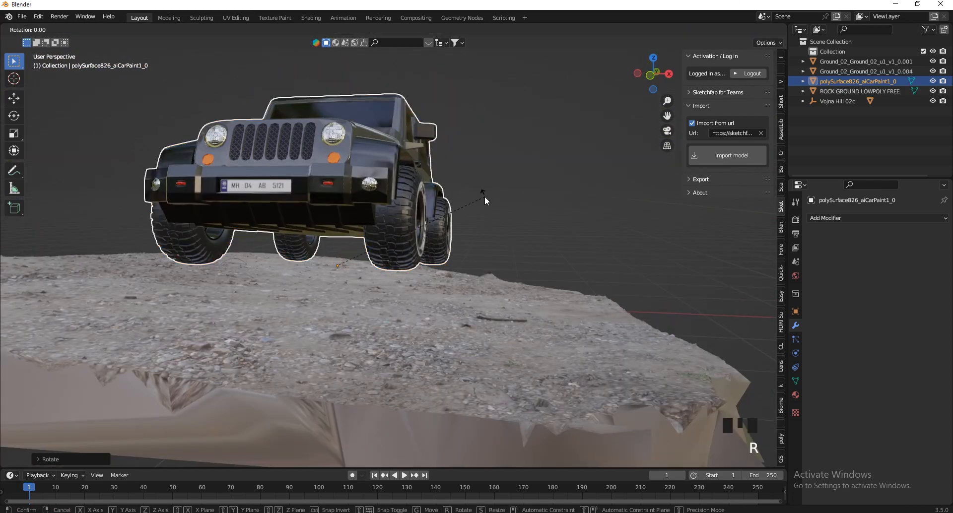
pyautogui.click(491, 288)
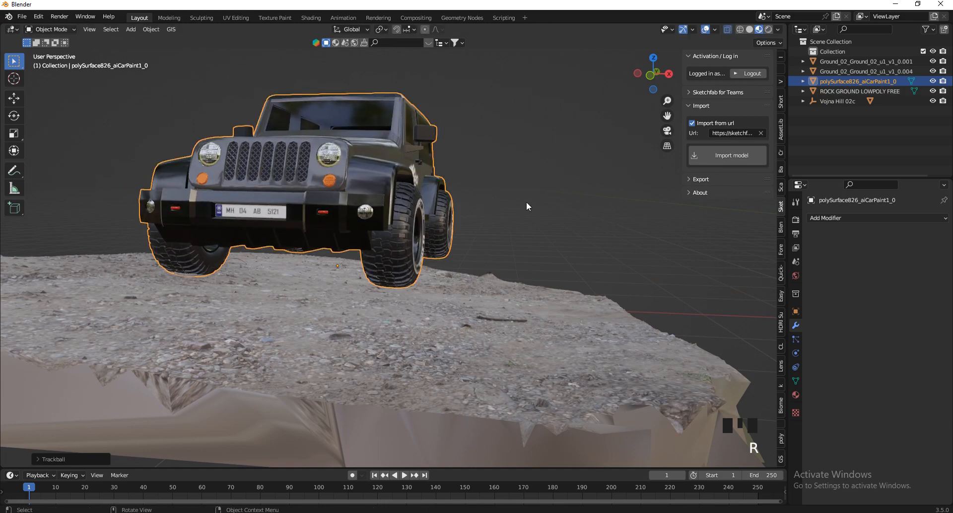
pyautogui.press('r')
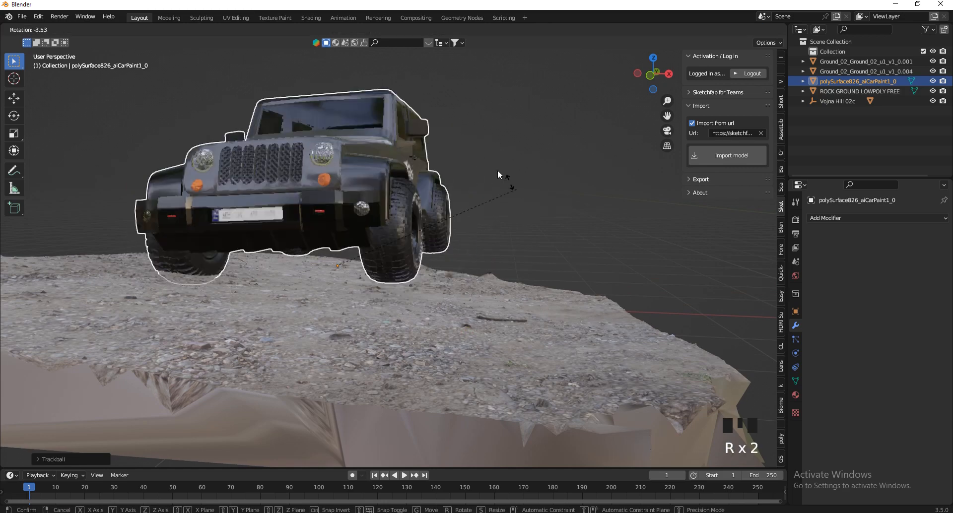
pyautogui.rightClick(500, 212)
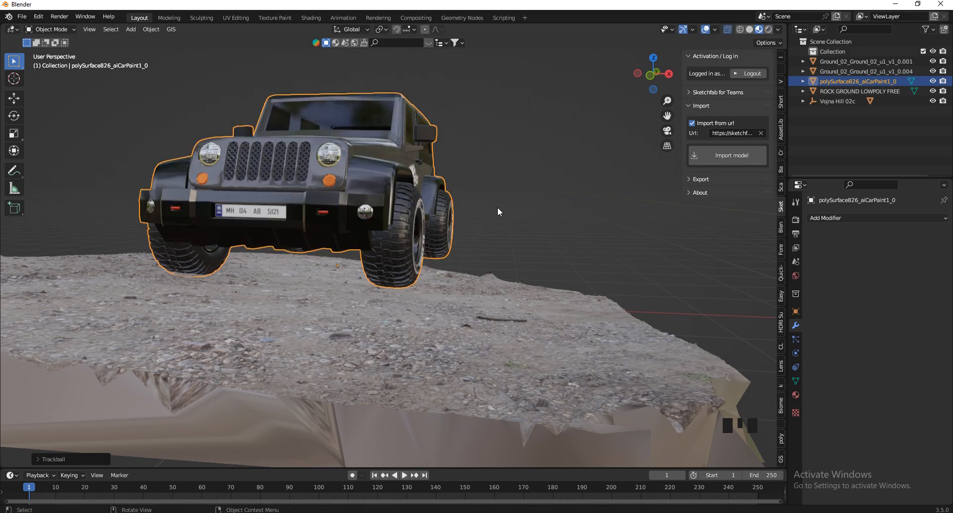
pyautogui.press('r')
pyautogui.press('r')
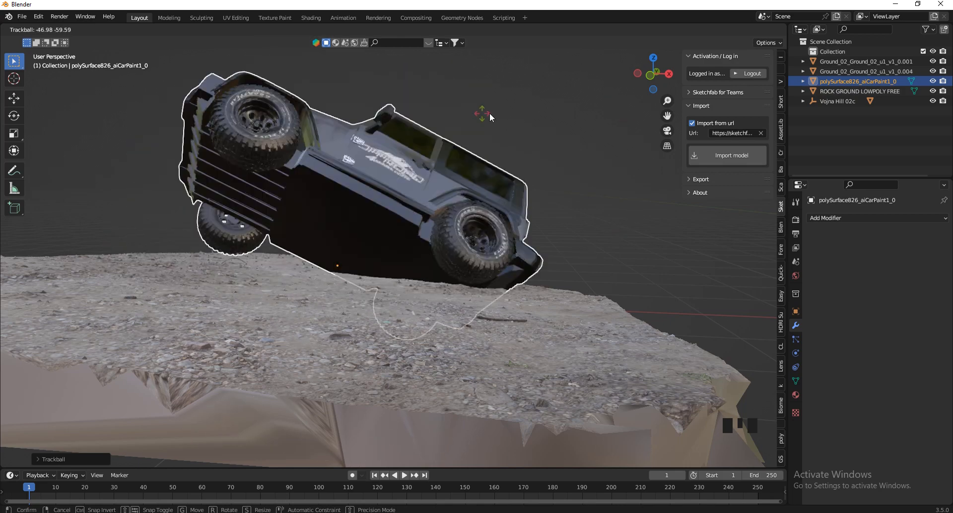
pyautogui.rightClick(464, 240)
# Fine-tune the Jeep's tilt with small trackball and plain rotations, and lower it about 0.08 m along Z.
pyautogui.press('r')
pyautogui.press('r')
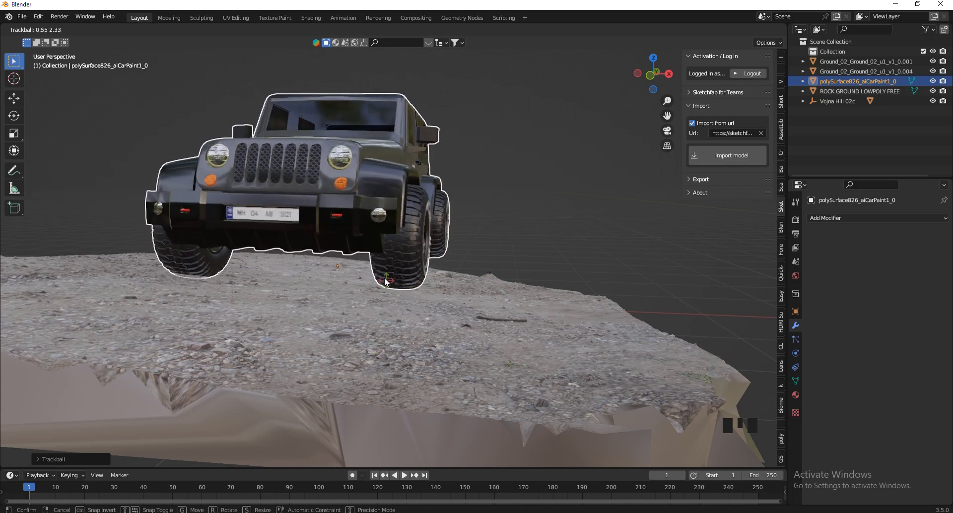
pyautogui.click(450, 225)
pyautogui.press('r')
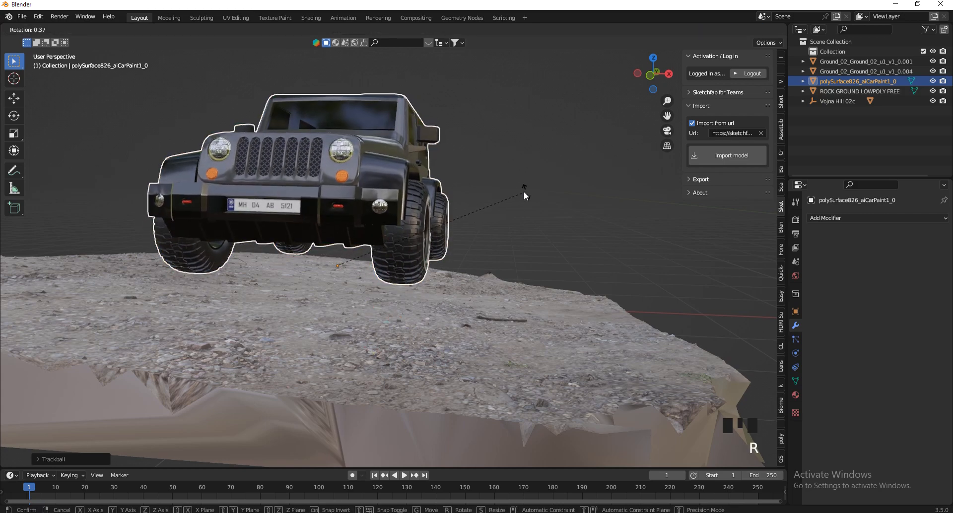
pyautogui.click(532, 198)
pyautogui.press('g')
pyautogui.press('z')
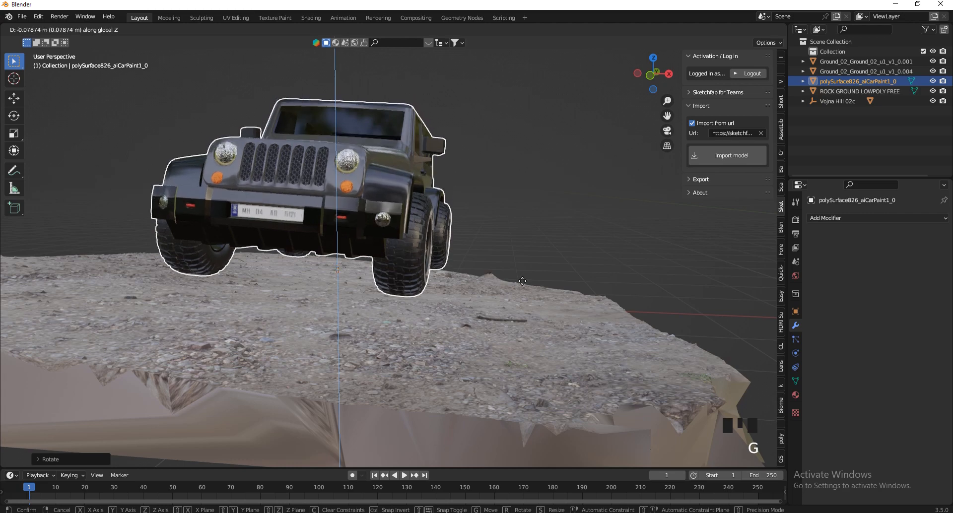
pyautogui.click(523, 278)
pyautogui.scroll(-2, 495, 223)
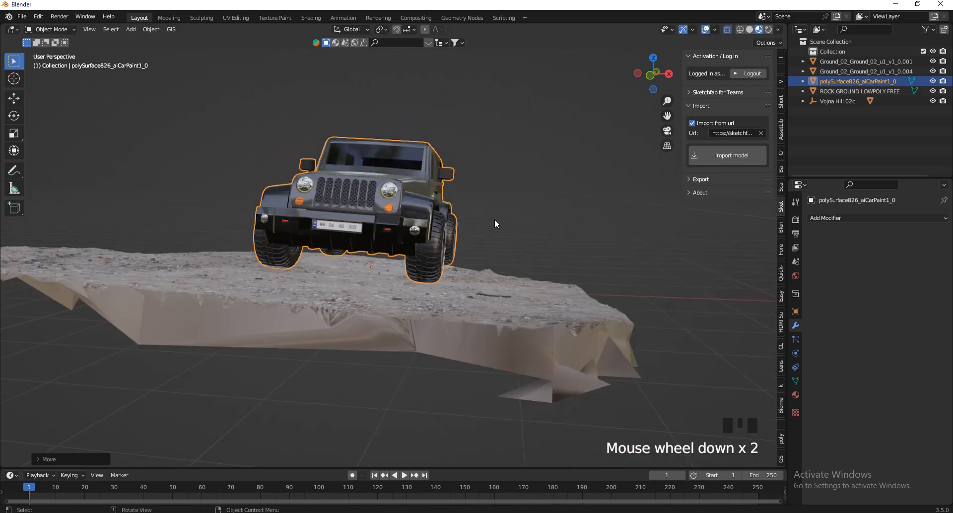
# Flatten the slope of the ground piece under the Jeep by about 1.4° and raise the piece about 0.09 m along Z.
pyautogui.moveTo(648, 72); pyautogui.dragTo(518, 64)
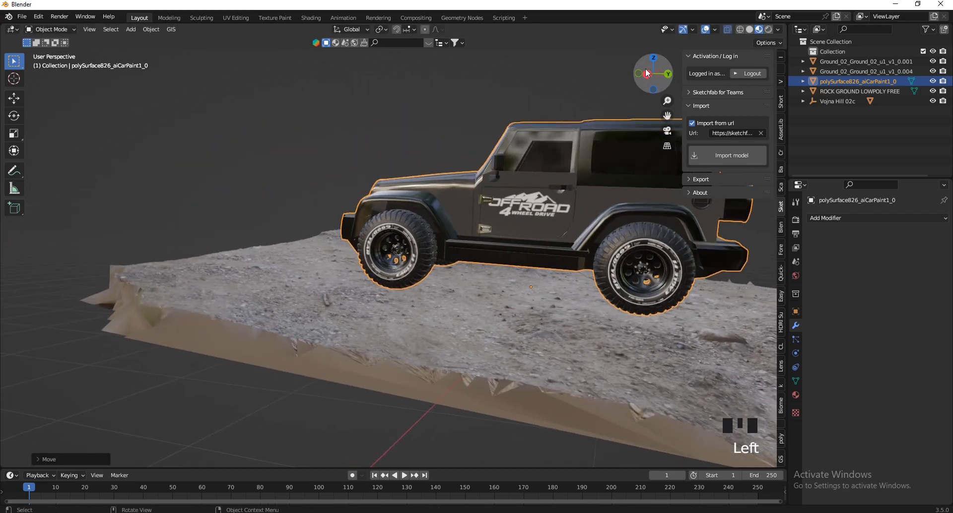
pyautogui.click(649, 74)
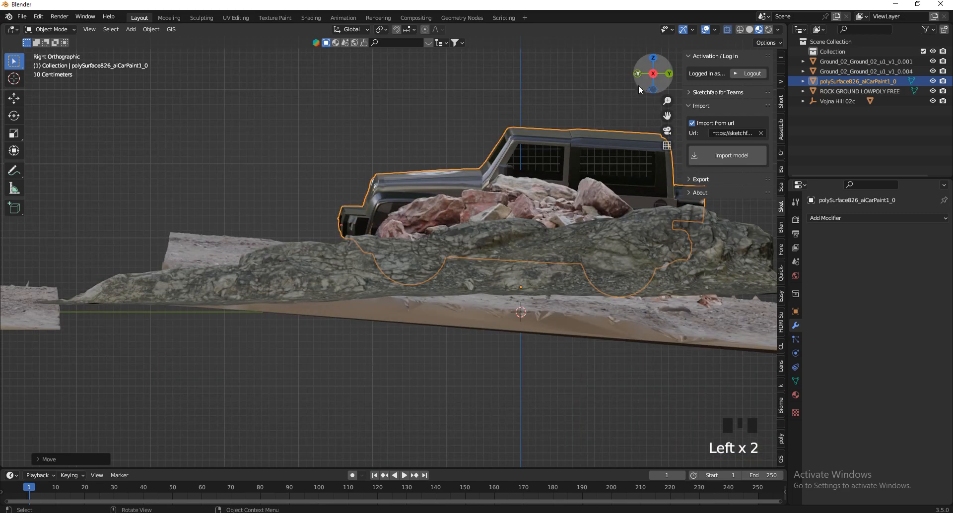
pyautogui.moveTo(638, 85); pyautogui.dragTo(617, 127)
pyautogui.scroll(4, 317, 210)
pyautogui.click(496, 263)
pyautogui.press('r')
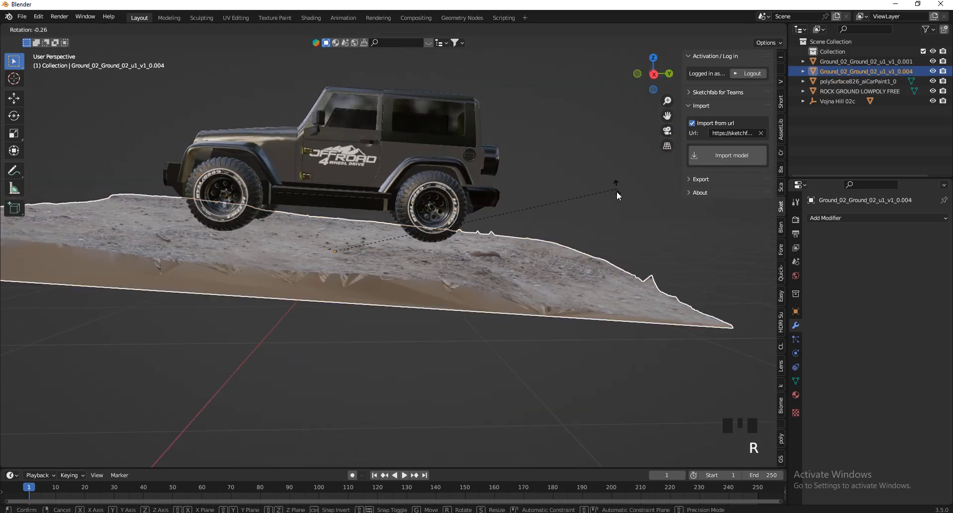
pyautogui.click(619, 188)
pyautogui.press('r')
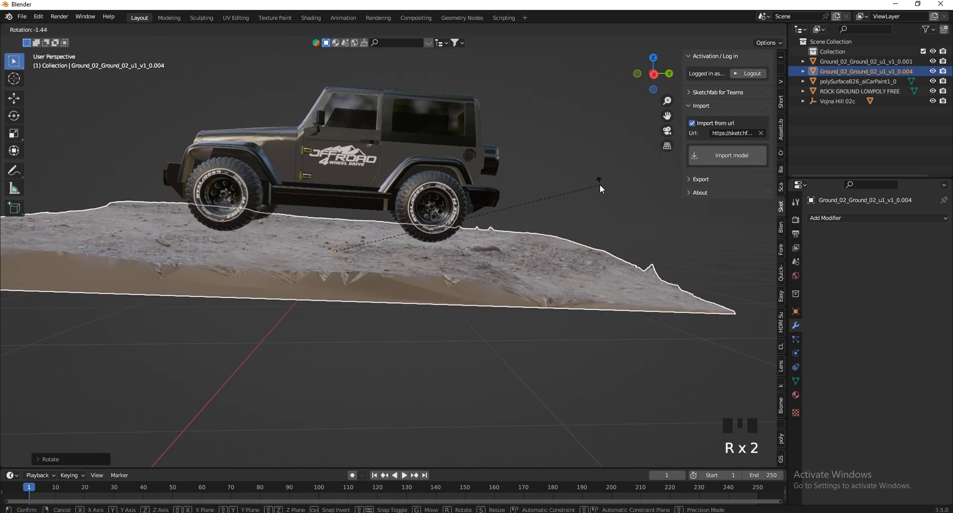
pyautogui.click(600, 184)
pyautogui.press('g')
pyautogui.press('z')
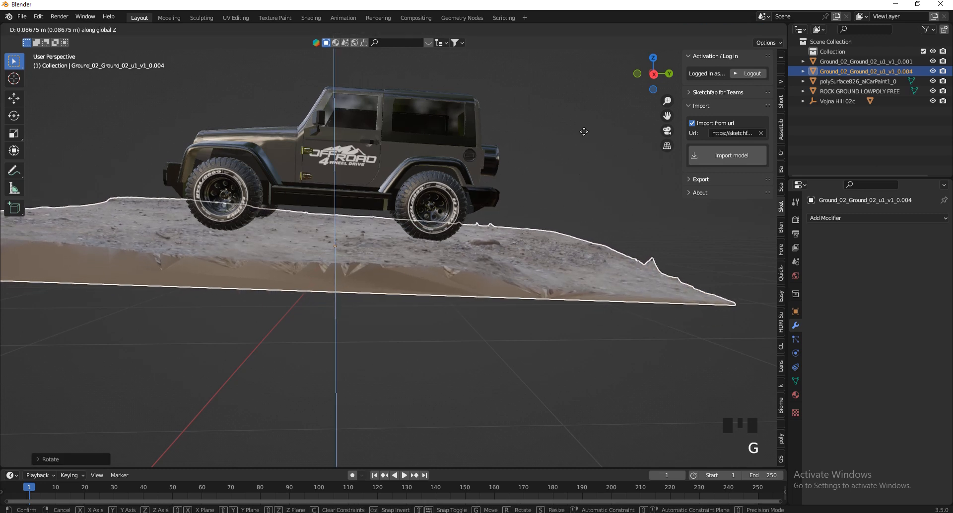
pyautogui.click(580, 135)
# Create a linked duplicate of the Jeep's ground piece, rotate it about 180° and place it along the original's right edge in top view.
pyautogui.click(653, 58)
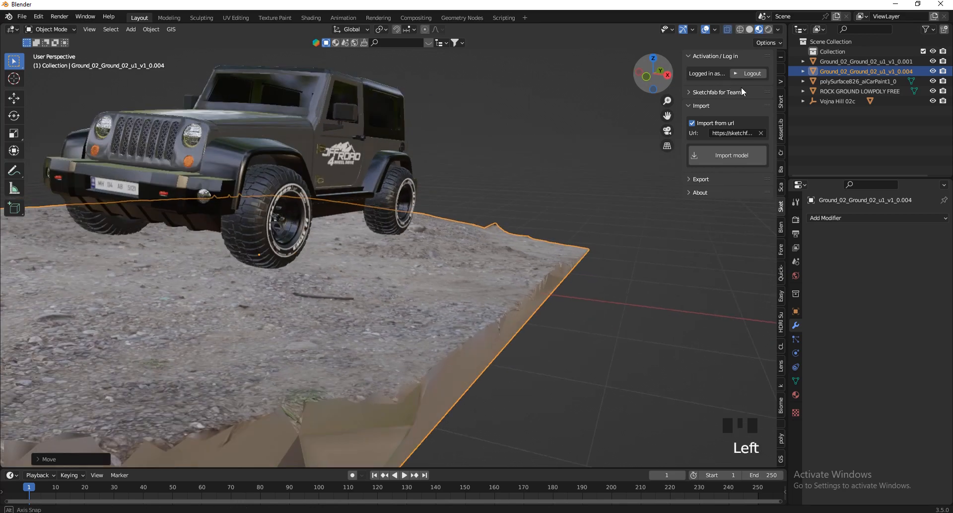
pyautogui.scroll(3, 548, 190)
pyautogui.hotkey('alt', 'd')
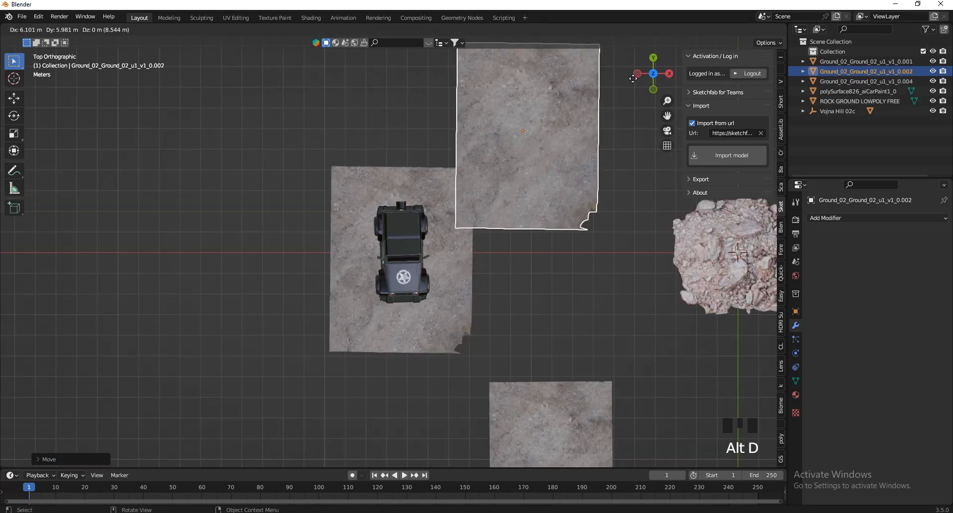
pyautogui.click(630, 149)
pyautogui.press('r')
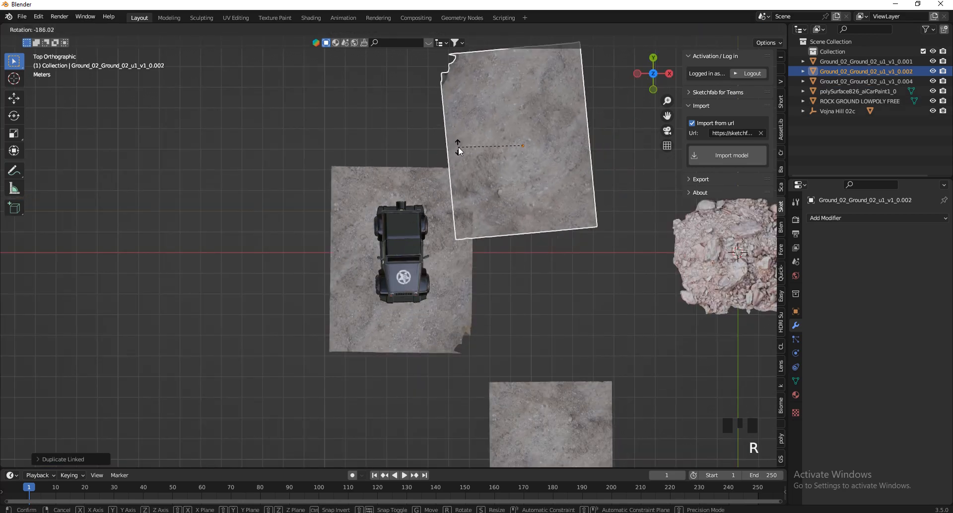
pyautogui.click(453, 145)
pyautogui.press('g')
pyautogui.click(554, 221)
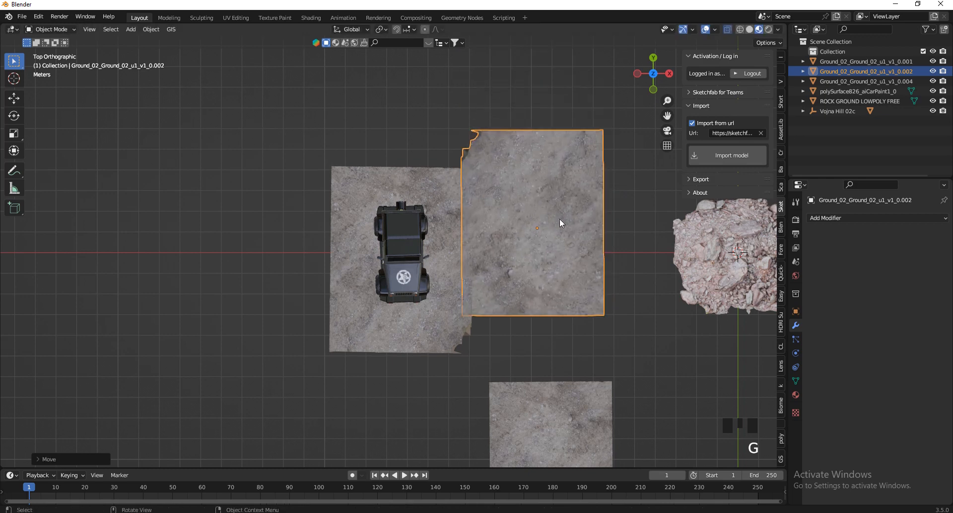
# Create a linked duplicate of the adjoining ground piece, rotate it to an angle and place it behind the Jeep, overlapping both existing pieces.
pyautogui.hotkey('alt', 'd')
pyautogui.click(471, 140)
pyautogui.press('r')
pyautogui.click(428, 29)
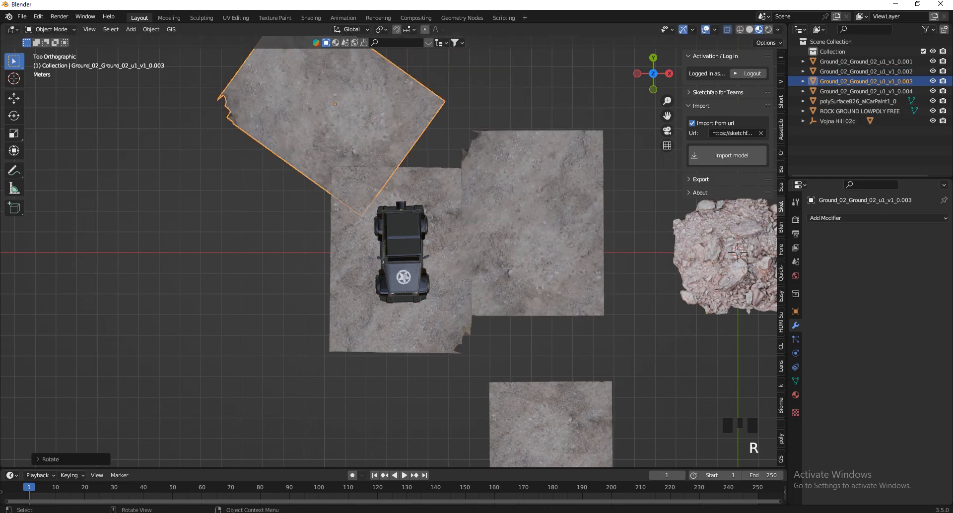
pyautogui.press('g')
pyautogui.press('g')
pyautogui.click(552, 91)
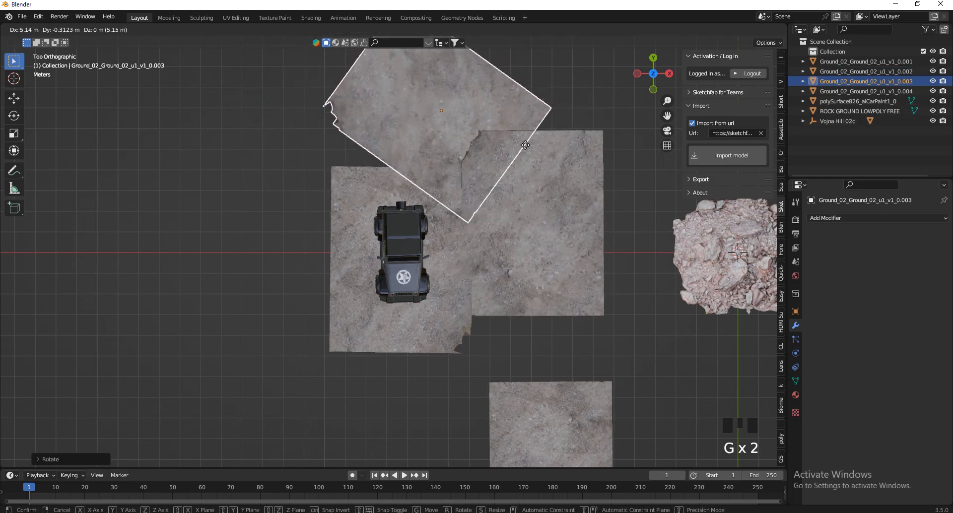
pyautogui.press('r')
pyautogui.click(548, 126)
pyautogui.press('g')
pyautogui.click(526, 136)
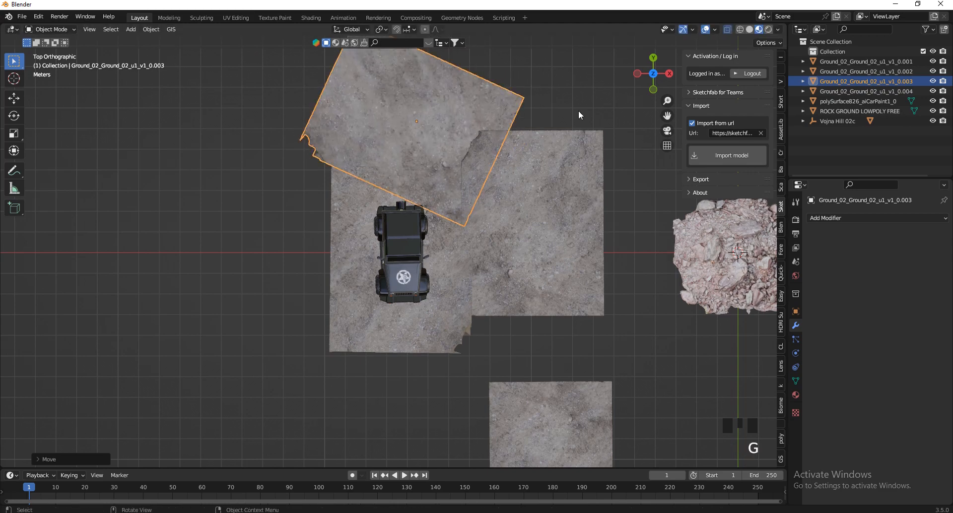
# Raise the new ground piece behind the Jeep about 0.1 m along Z so it blends with the neighbouring terrain.
pyautogui.moveTo(650, 79); pyautogui.dragTo(606, 397)
pyautogui.press('f')
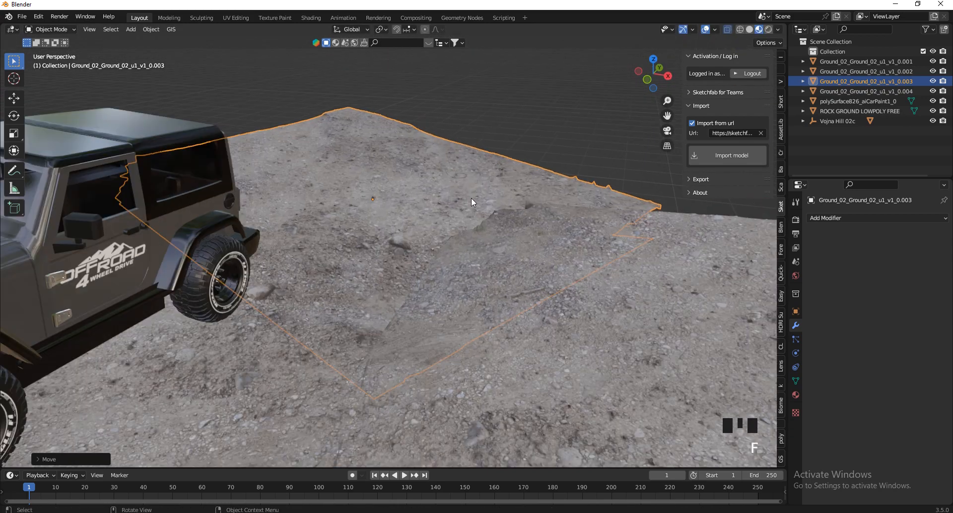
pyautogui.scroll(-5, 469, 211)
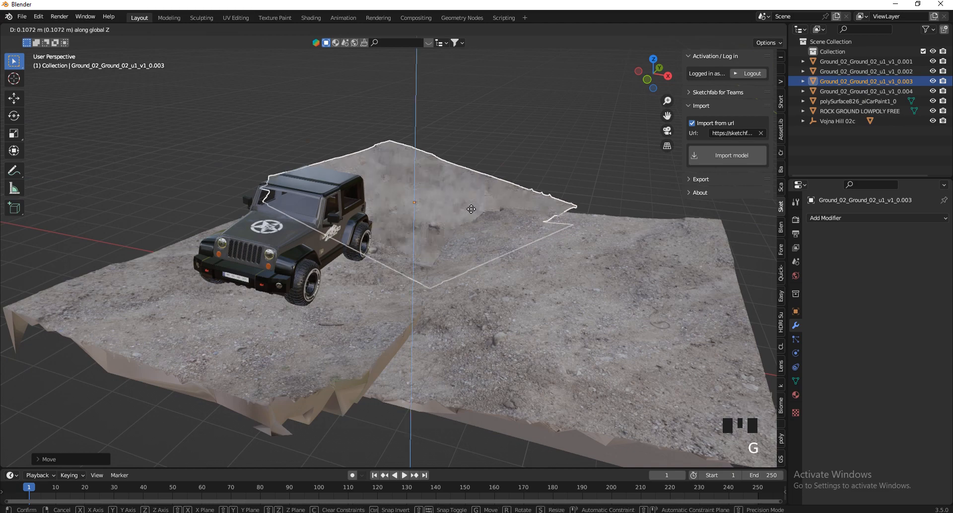
pyautogui.scroll(4, 324, 301)
pyautogui.scroll(-1, 388, 247)
pyautogui.scroll(-2, 394, 240)
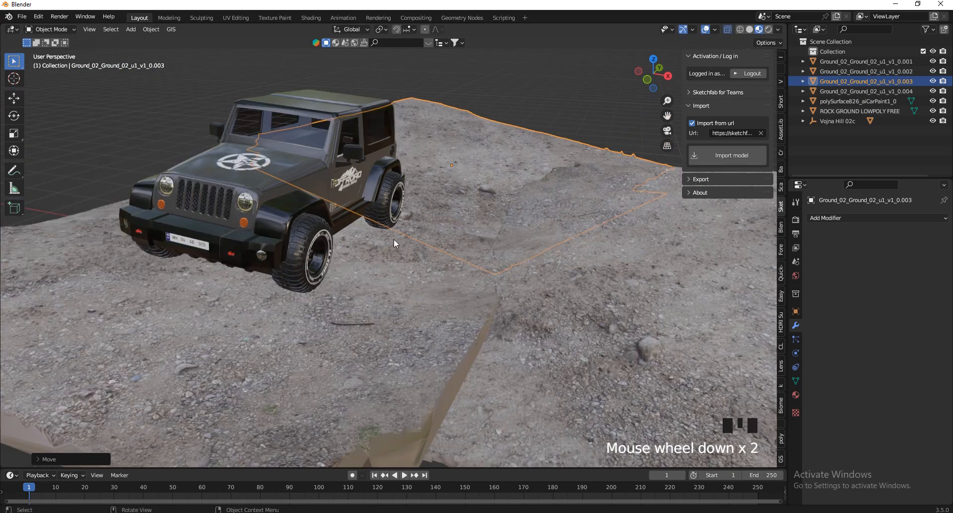
# Select the three ground pieces around the Jeep and scale them down together in two uniform passes.
pyautogui.keyDown('shift'); pyautogui.click(394, 299); pyautogui.keyUp('shift')
pyautogui.keyDown('shift'); pyautogui.click(541, 296); pyautogui.keyUp('shift')
pyautogui.keyDown('shift'); pyautogui.click(695, 356); pyautogui.keyUp('shift')
pyautogui.press('s')
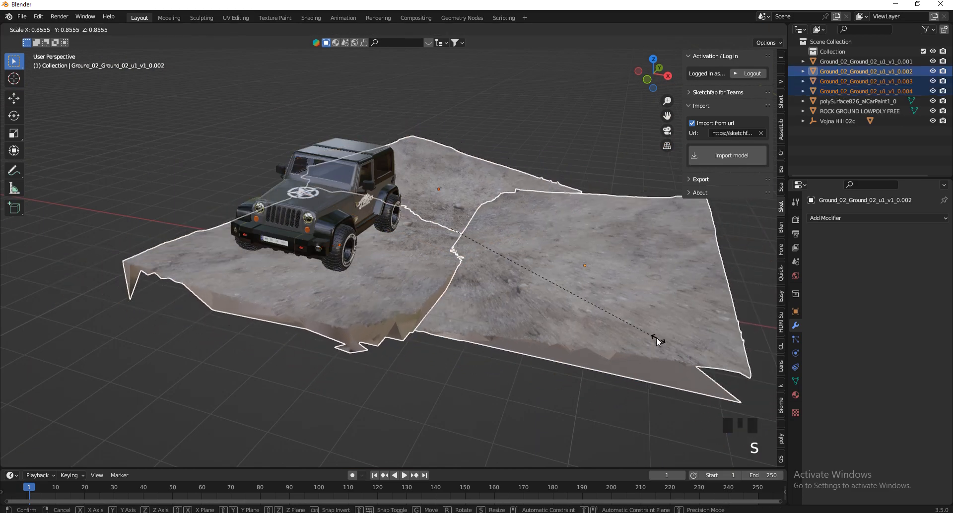
pyautogui.click(640, 330)
pyautogui.press('s')
pyautogui.click(654, 92)
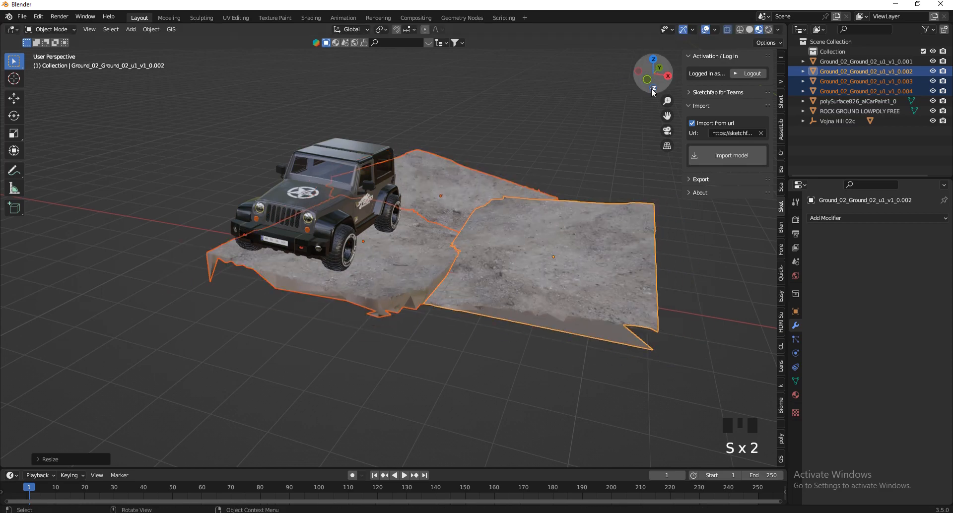
# Move the three scaled ground pieces together in top view so they sit back under the Jeep.
pyautogui.click(654, 60)
pyautogui.scroll(-2, 505, 184)
pyautogui.press('g')
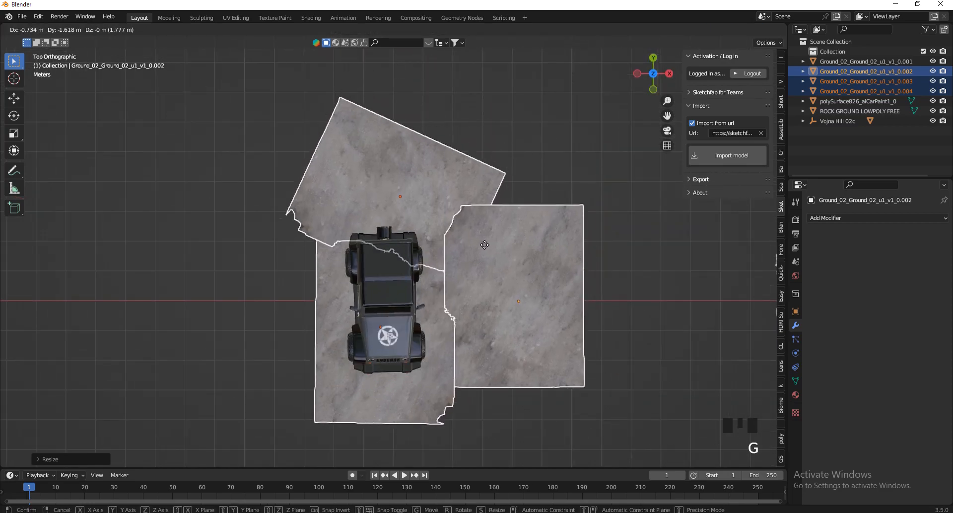
pyautogui.click(468, 214)
pyautogui.click(456, 186)
# Create a linked duplicate of the ground piece behind the Jeep, rotate it and place it over the terrain's rear right corner.
pyautogui.click(533, 264)
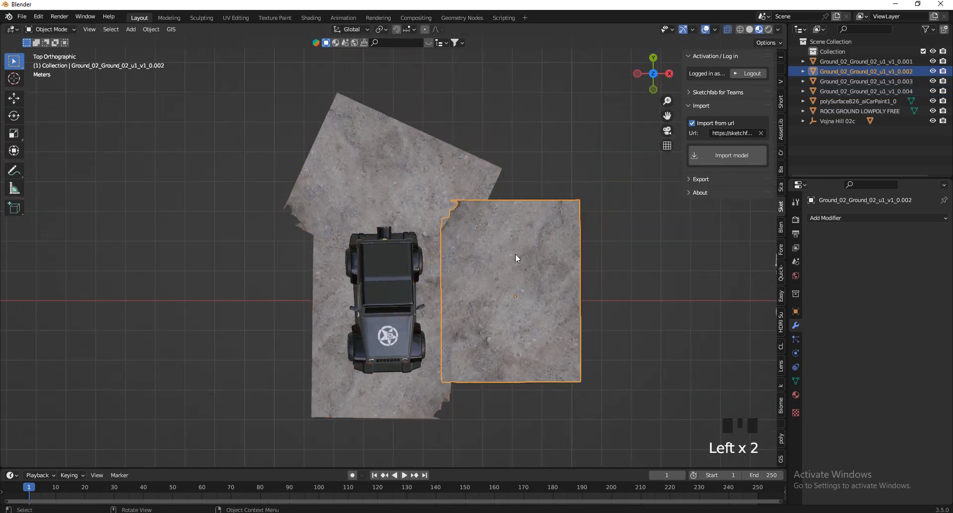
pyautogui.click(434, 178)
pyautogui.hotkey('alt', 'd')
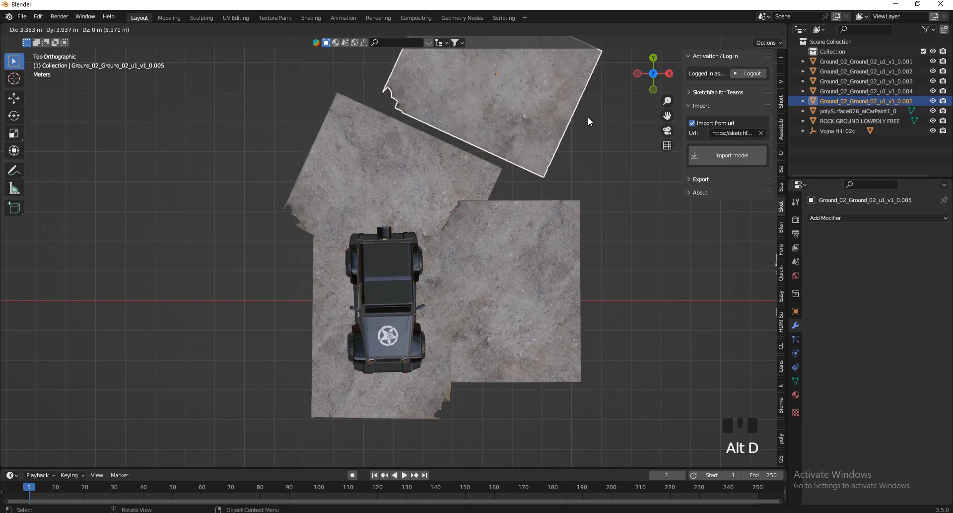
pyautogui.press('r')
pyautogui.click(536, 209)
pyautogui.press('g')
pyautogui.click(567, 266)
# Create a linked duplicate of the rear right ground piece, rotate it roughly a quarter turn and place it behind the Jeep.
pyautogui.scroll(-4, 566, 266)
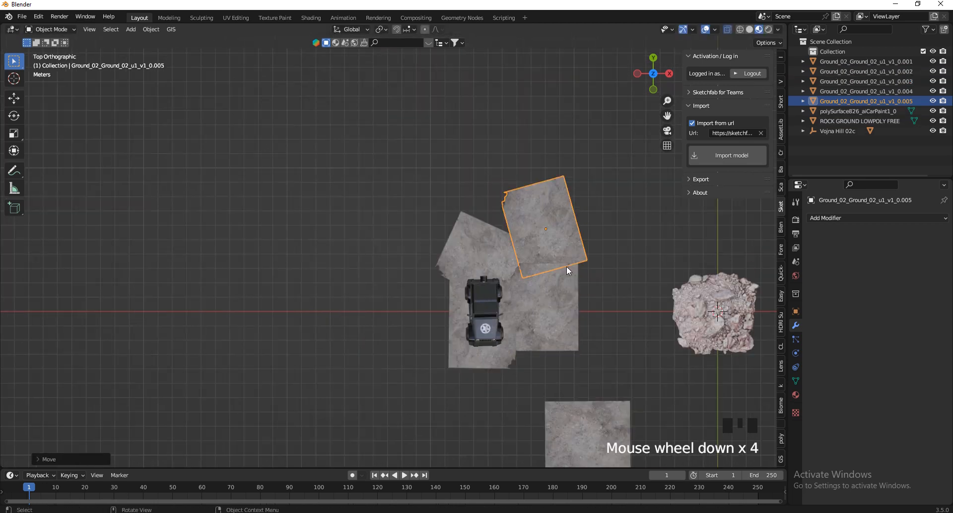
pyautogui.hotkey('alt', 'd')
pyautogui.click(491, 156)
pyautogui.press('r')
pyautogui.click(507, 119)
pyautogui.press('g')
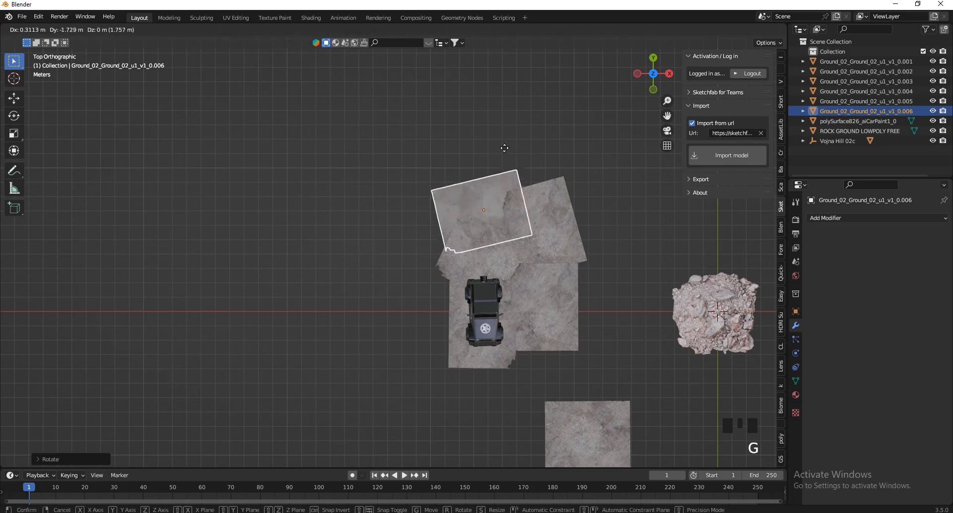
pyautogui.click(525, 155)
pyautogui.moveTo(525, 155); pyautogui.dragTo(631, 417, button='middle')
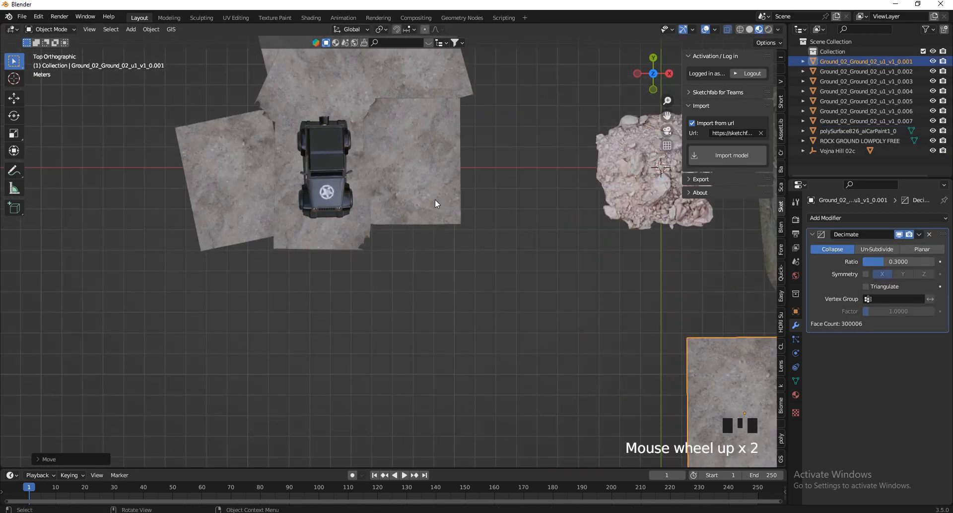
pyautogui.scroll(1, 389, 208)
# Place the 3D cursor on the ground beside the Jeep's front, add a camera there and align it to the current view.
pyautogui.keyDown('shift'); pyautogui.rightClick(389, 207); pyautogui.keyUp('shift')
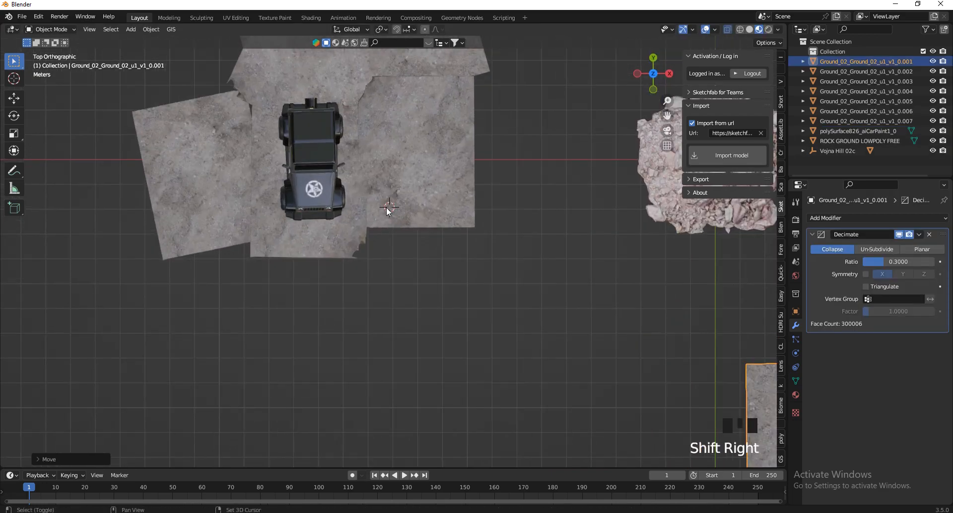
pyautogui.hotkey('shift', 'a')
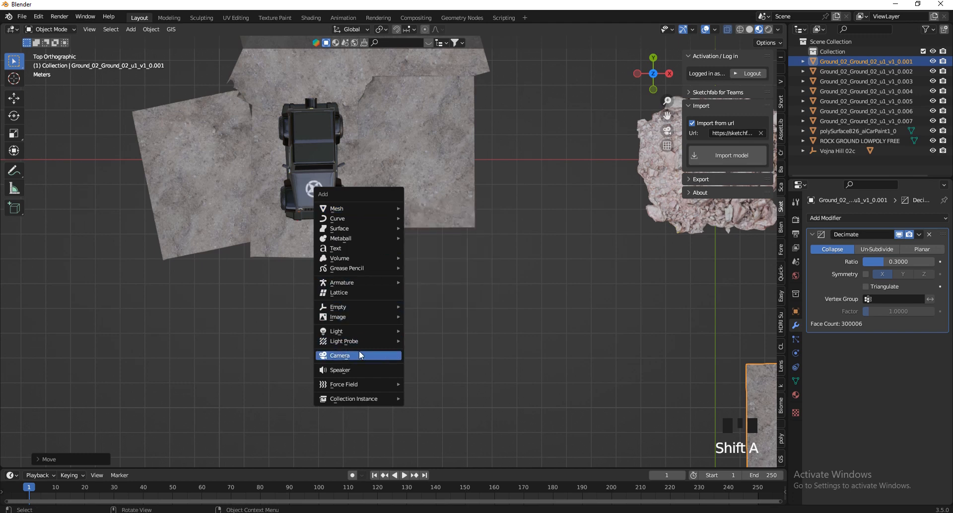
pyautogui.click(360, 353)
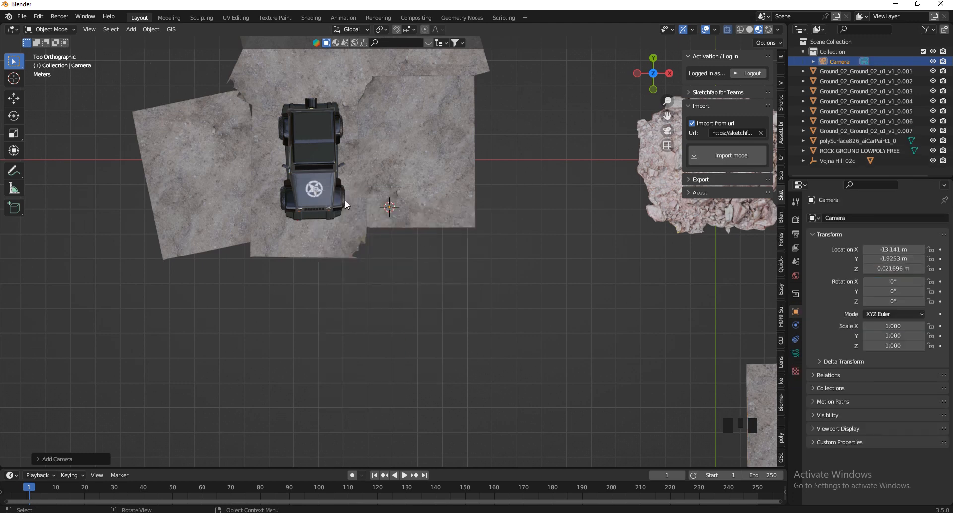
pyautogui.scroll(3, 346, 205)
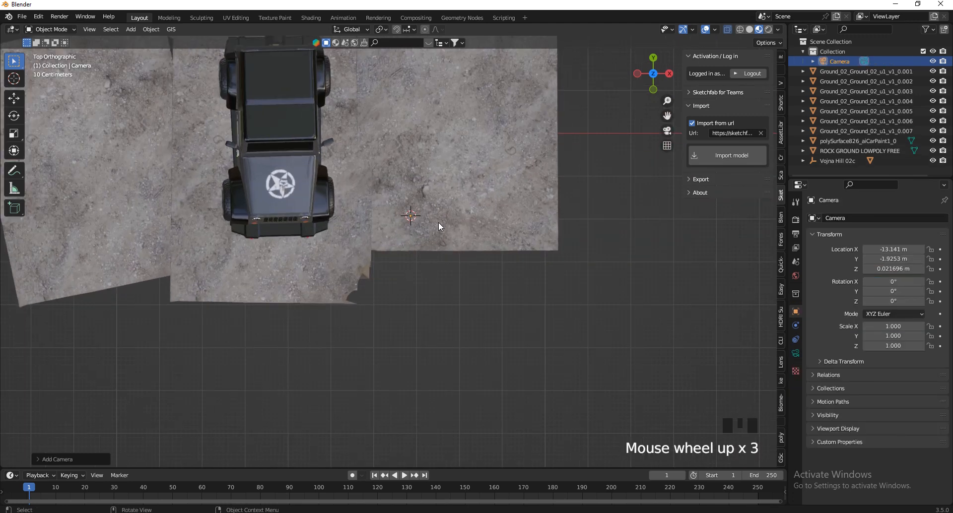
pyautogui.press('ctrl+alt+KP_0')
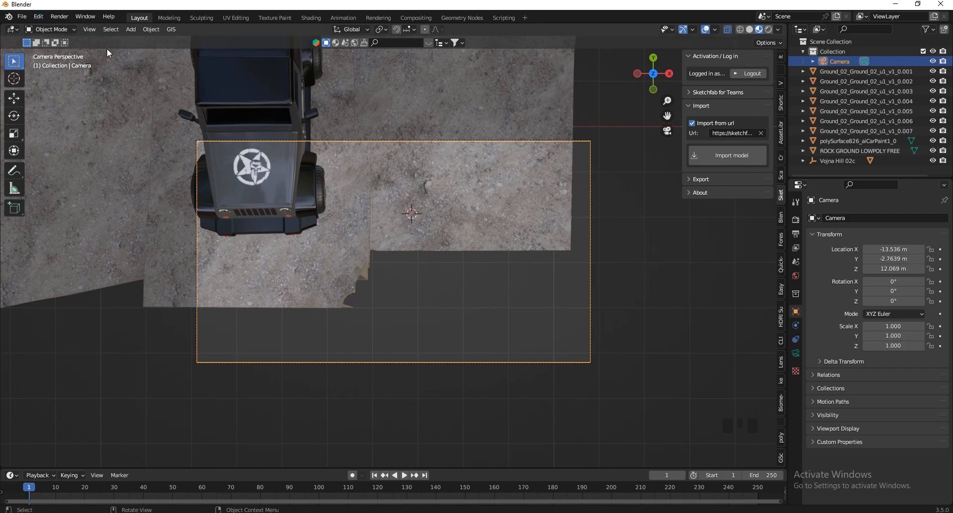
# Fly the camera down towards the Jeep's roof with Walk Navigation, tilting it to about 43.5° in X.
pyautogui.click(94, 30)
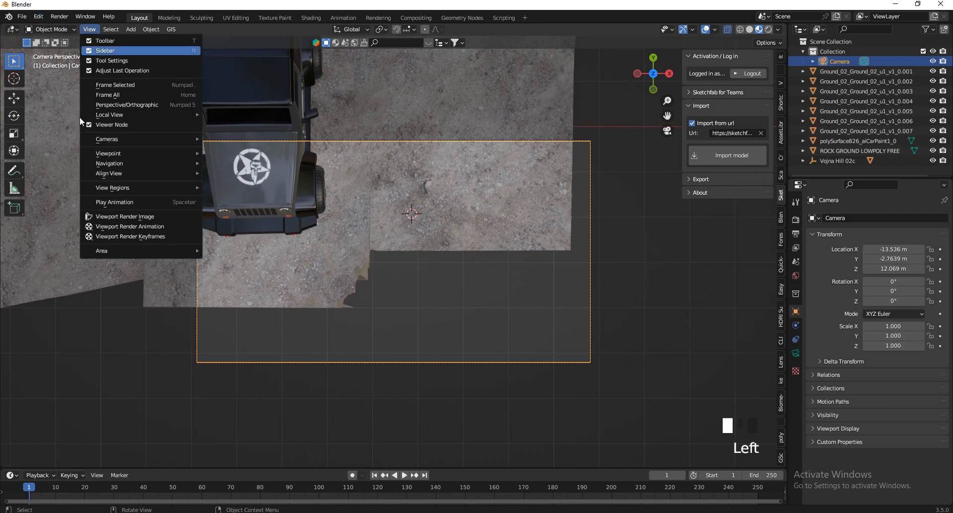
pyautogui.moveTo(123, 165)
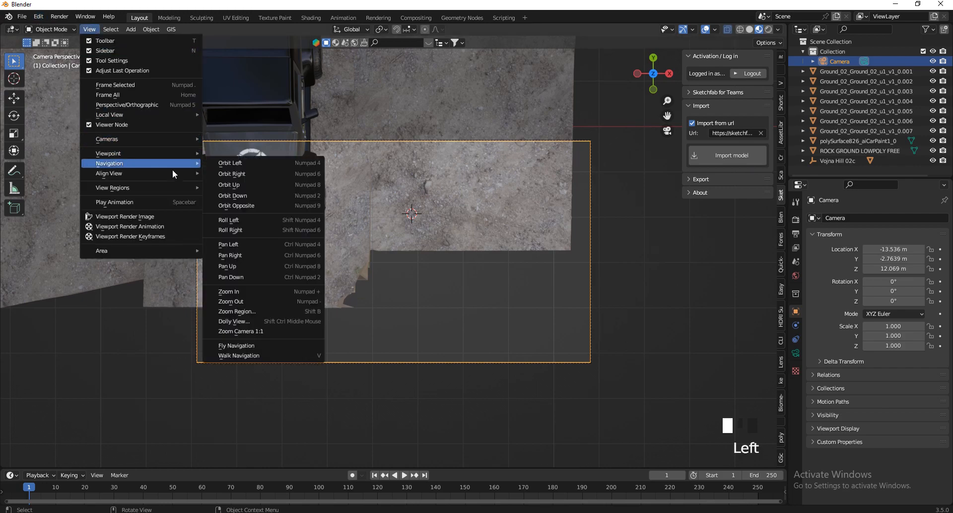
pyautogui.click(245, 357)
pyautogui.press('q')
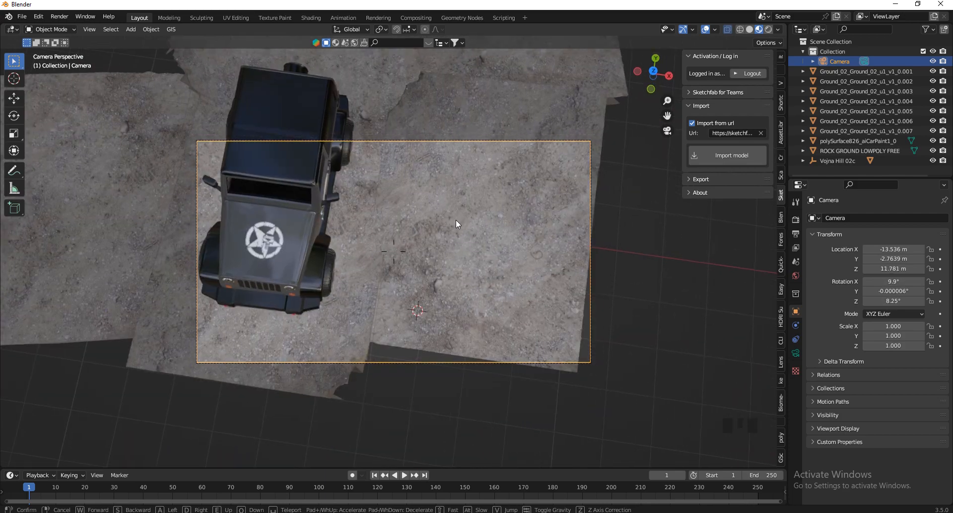
pyautogui.press('w')
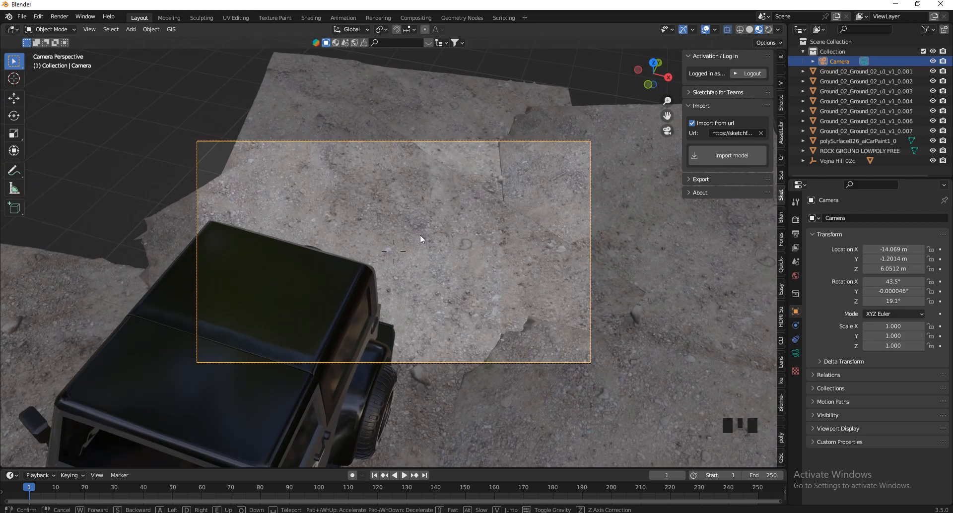
pyautogui.press('s')
pyautogui.press('a')
pyautogui.press('d')
pyautogui.press('q')
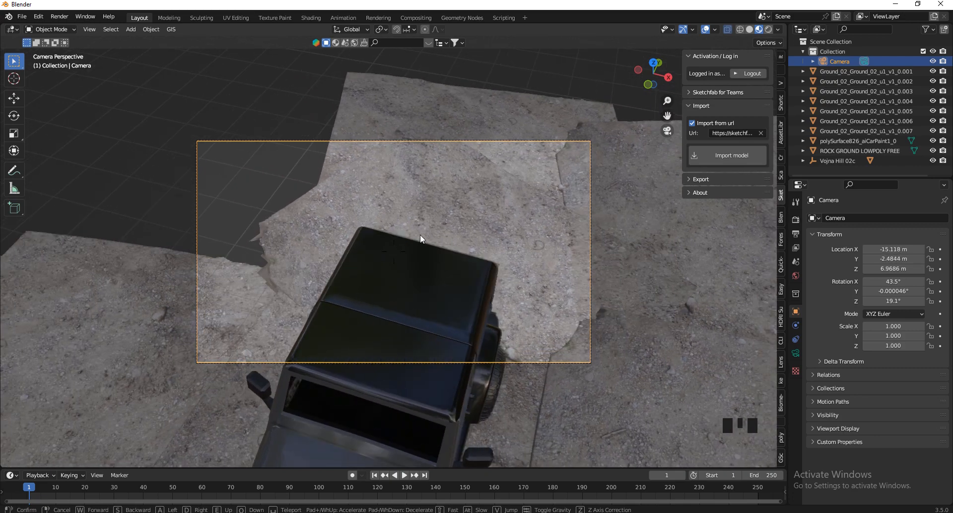
# Back the camera away and lower it to about 2.2 m, tilted about 86°, framing the Jeep from its front corner.
pyautogui.press('s')
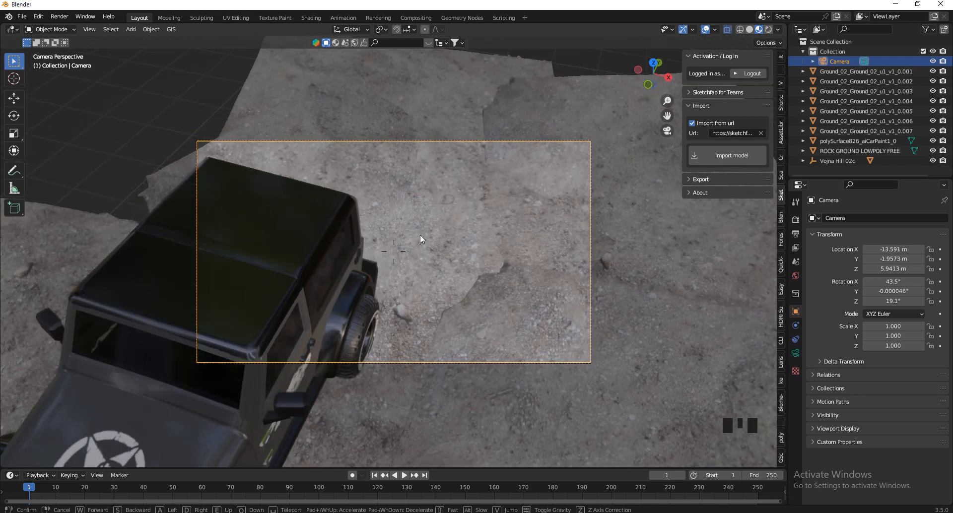
pyautogui.press('q')
pyautogui.press('w')
pyautogui.press('s')
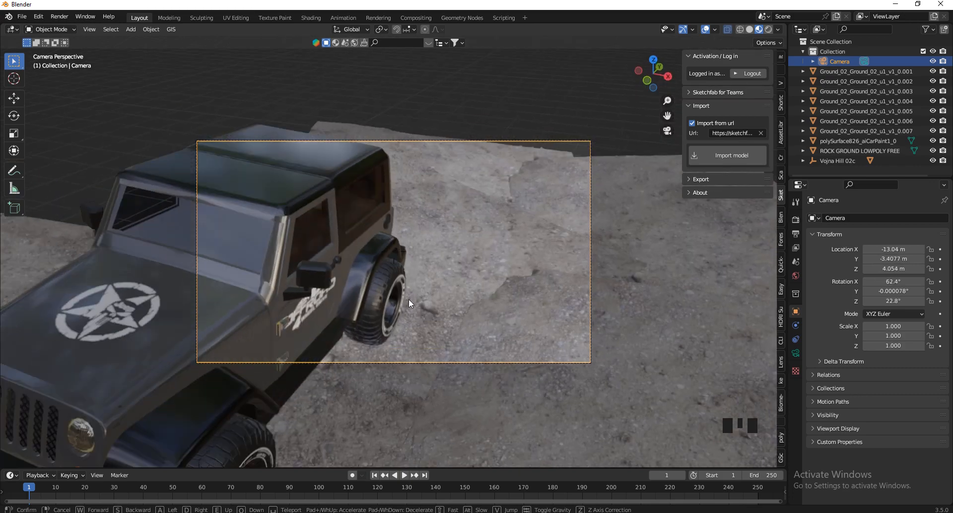
pyautogui.press('q')
pyautogui.press('s')
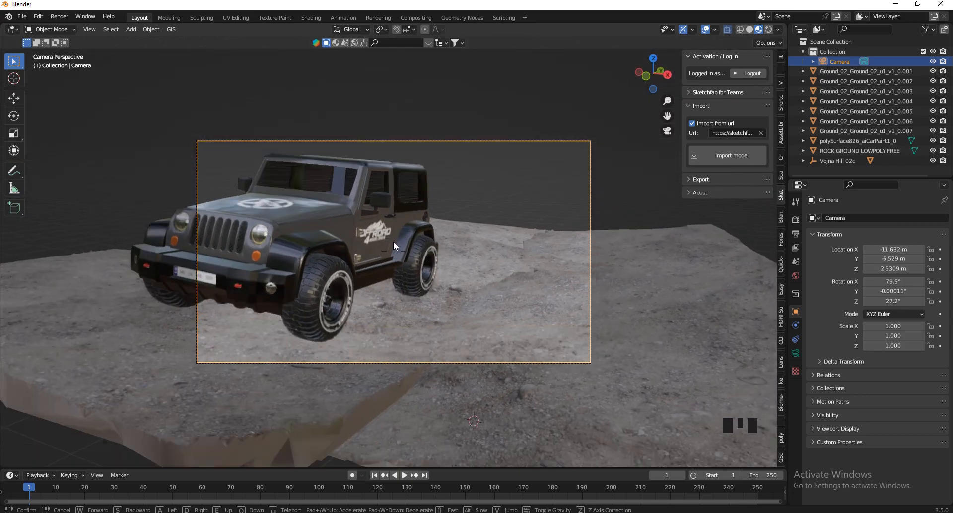
pyautogui.press('a')
pyautogui.press('q')
pyautogui.click(397, 248)
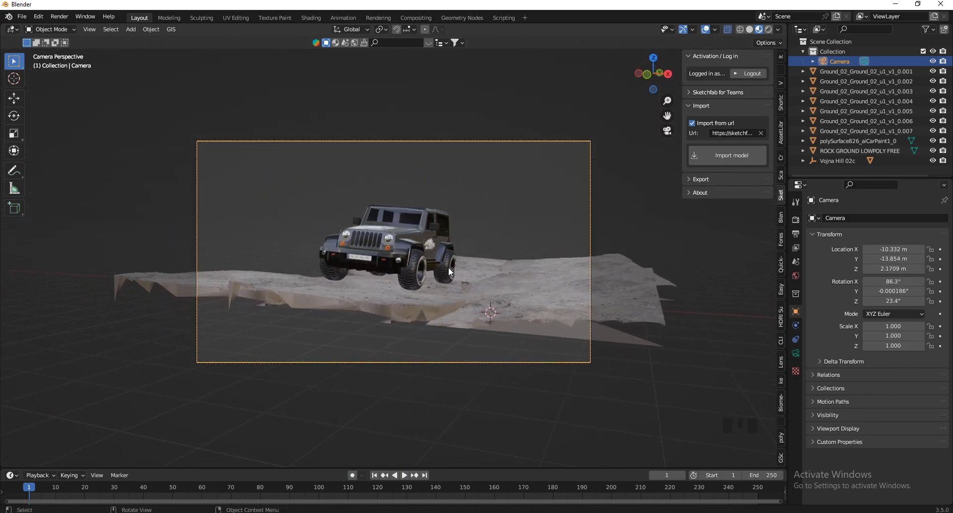
# Select the Jeep together with its surrounding ground pieces and rotate them slightly about global Z in the camera view.
pyautogui.moveTo(526, 246); pyautogui.dragTo(238, 318)
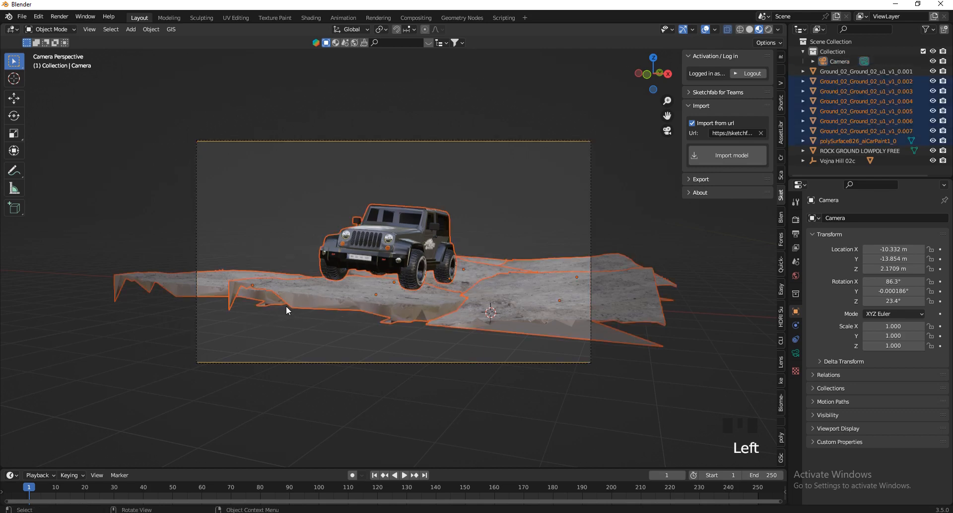
pyautogui.scroll(2, 474, 295)
pyautogui.press('r')
pyautogui.press('z')
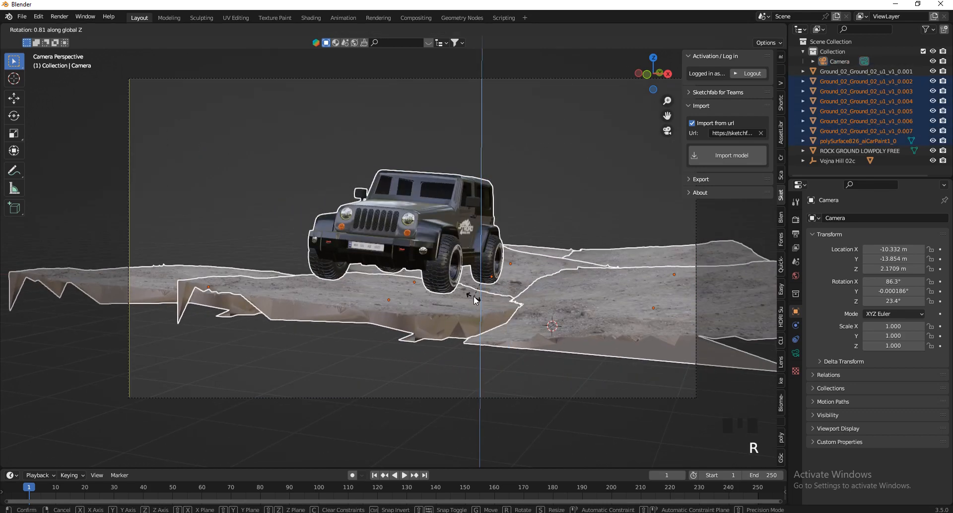
pyautogui.click(468, 296)
# Walk the camera back, up and sideways to about X -9.9, Y -16, Z 2.5 m, reframing the Jeep and terrain.
pyautogui.click(423, 400)
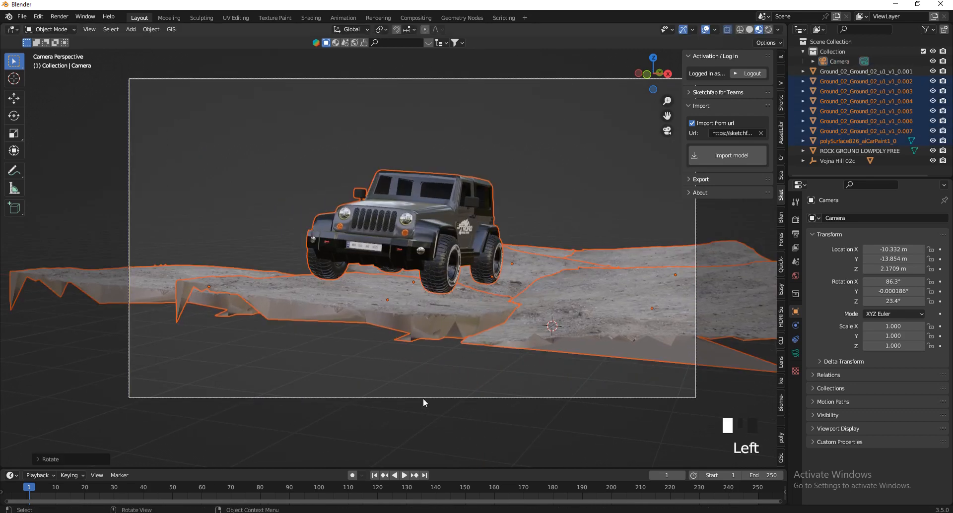
pyautogui.press('v')
pyautogui.press('s')
pyautogui.press('e')
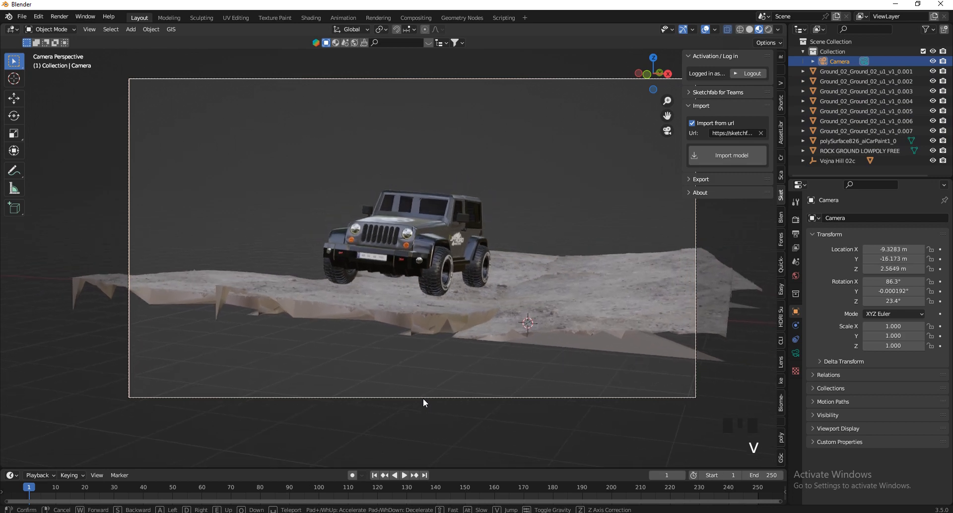
pyautogui.press('a')
pyautogui.click(423, 399)
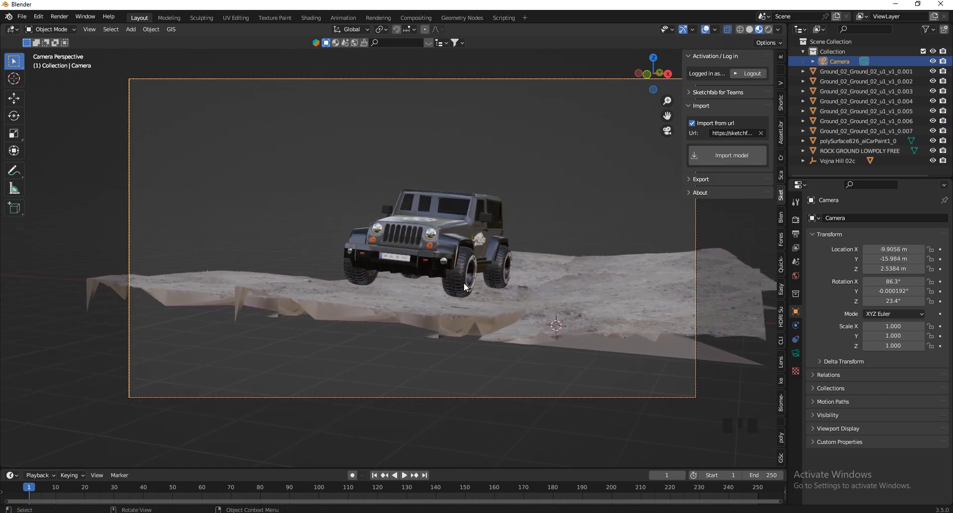
# Rotate the Jeep a few degrees about global Z to adjust its heading in the camera view.
pyautogui.click(463, 281)
pyautogui.press('r')
pyautogui.press('z')
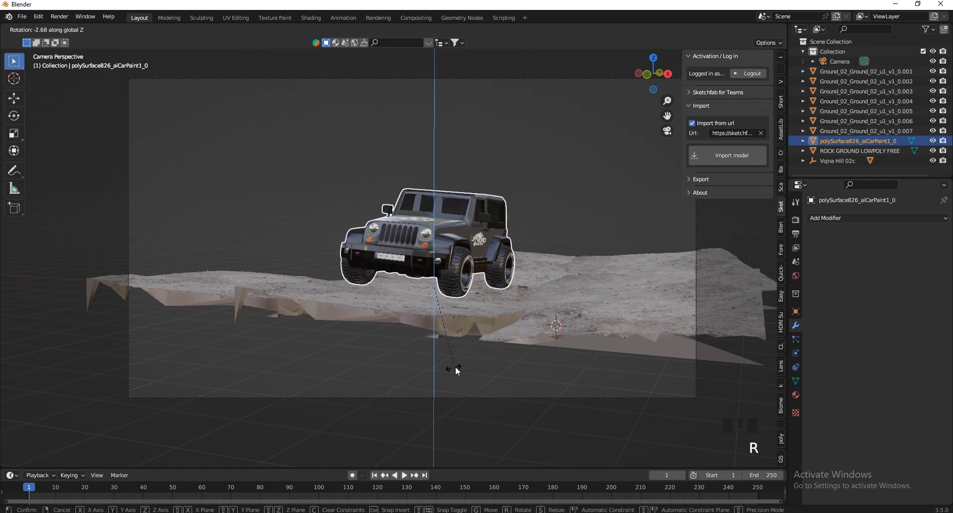
pyautogui.click(407, 352)
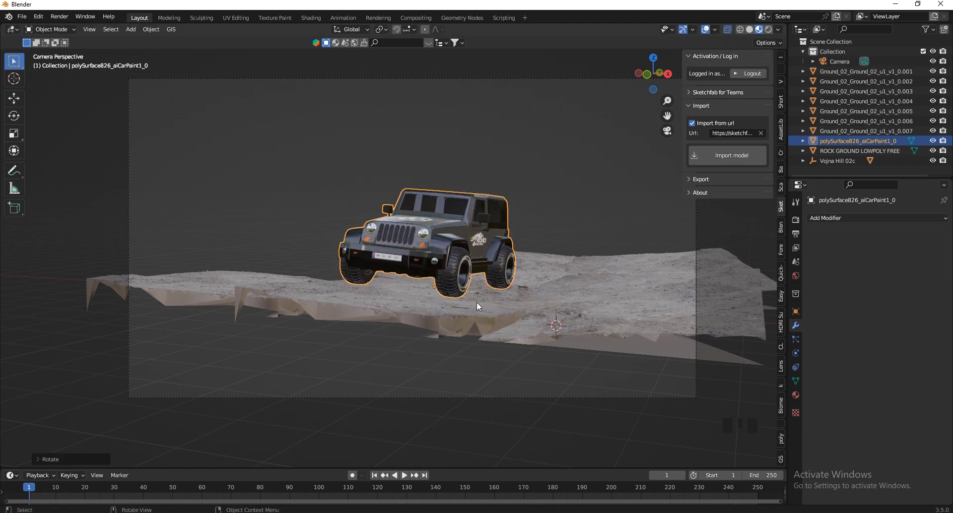
pyautogui.press('r')
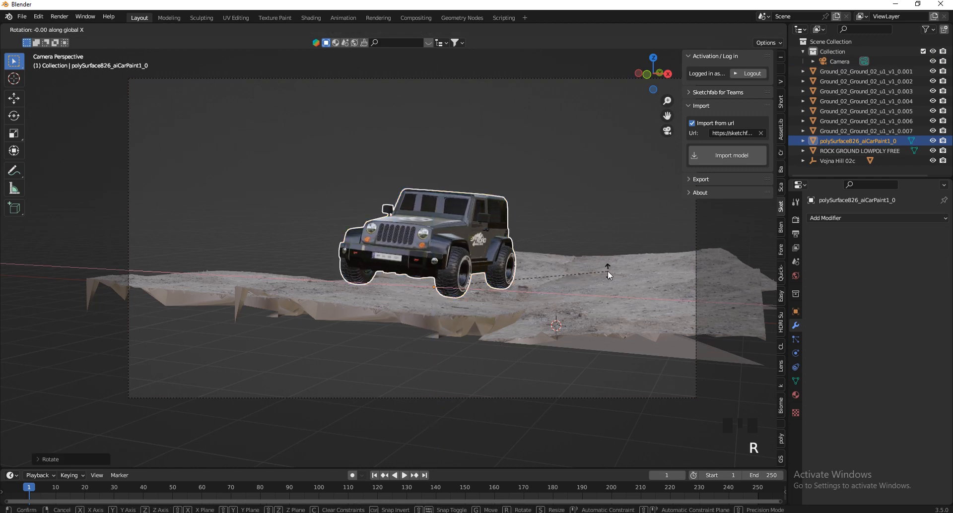
pyautogui.press('x')
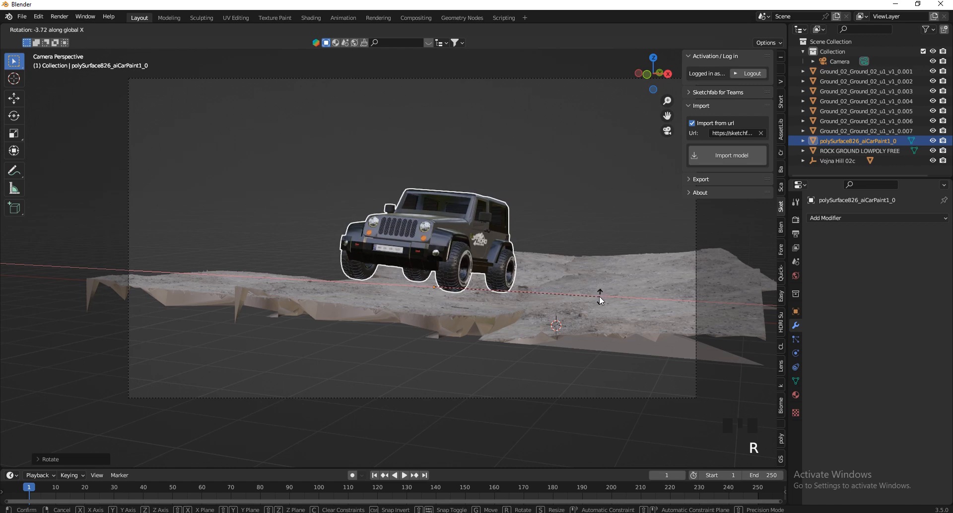
pyautogui.click(599, 296)
# Select the Jeep together with its surrounding ground pieces, rotate them slightly about global X, and deselect everything.
pyautogui.moveTo(611, 273); pyautogui.dragTo(173, 351)
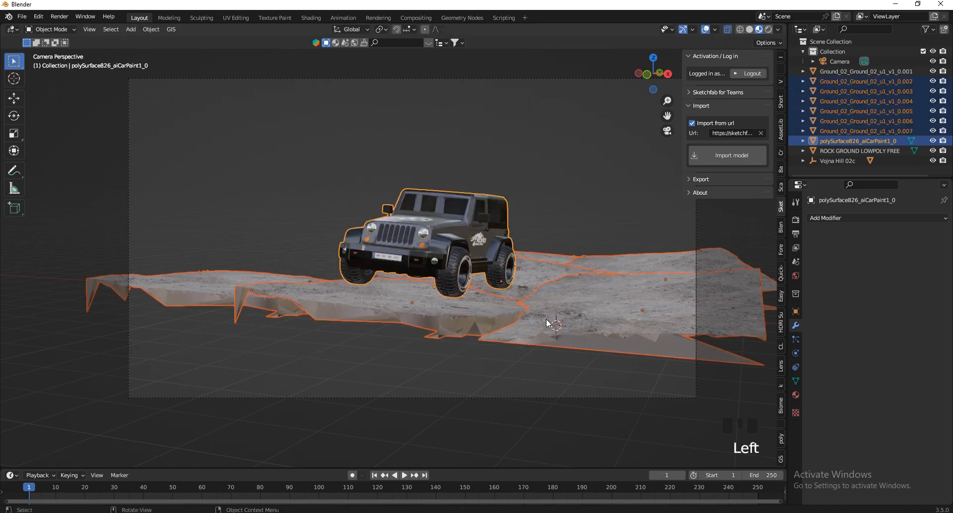
pyautogui.press('r')
pyautogui.press('x')
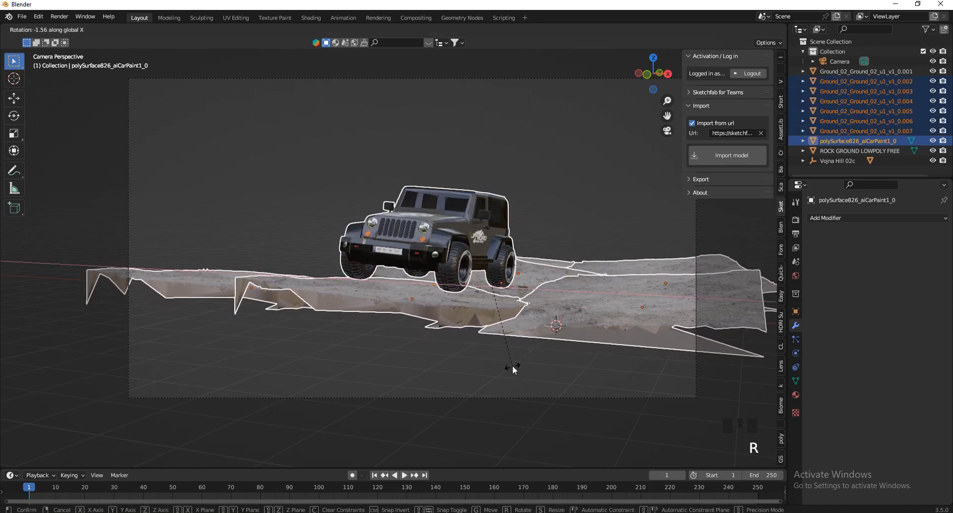
pyautogui.click(498, 372)
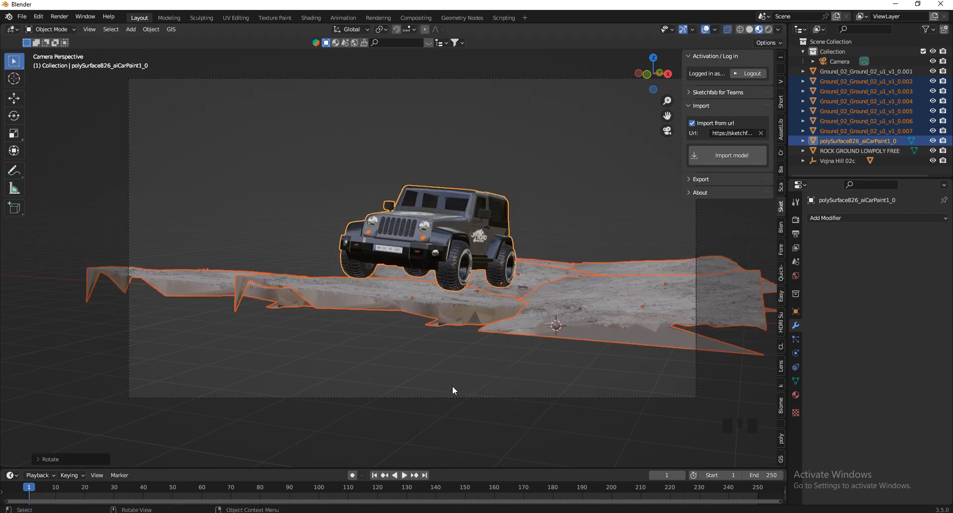
pyautogui.click(477, 385)
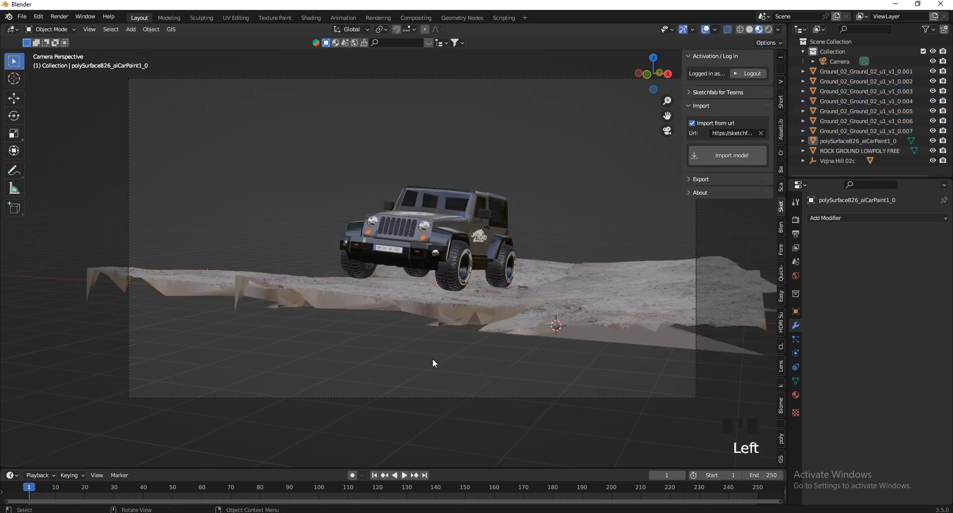
# Enlarge the Outliner area and turn it into a second 3D viewport.
pyautogui.press('n')
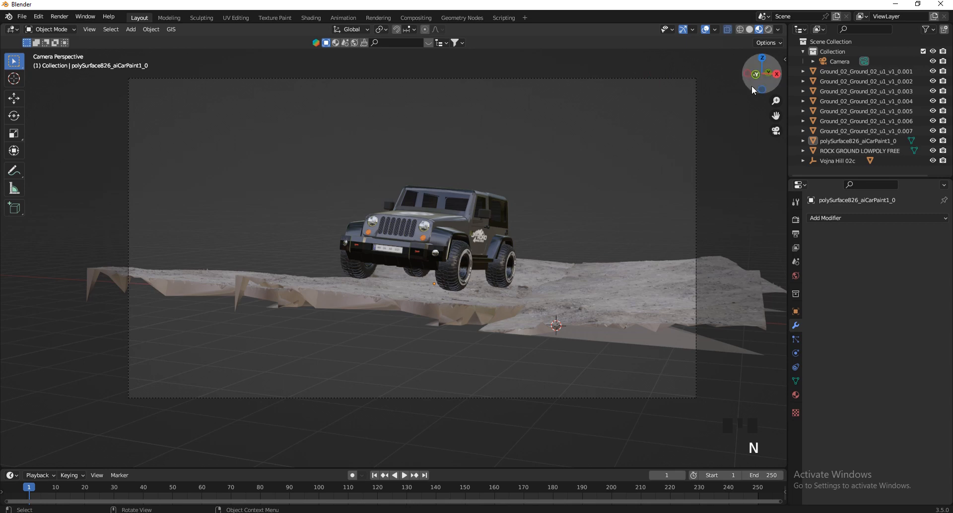
pyautogui.moveTo(751, 86); pyautogui.dragTo(692, 126)
pyautogui.scroll(-9, 356, 303)
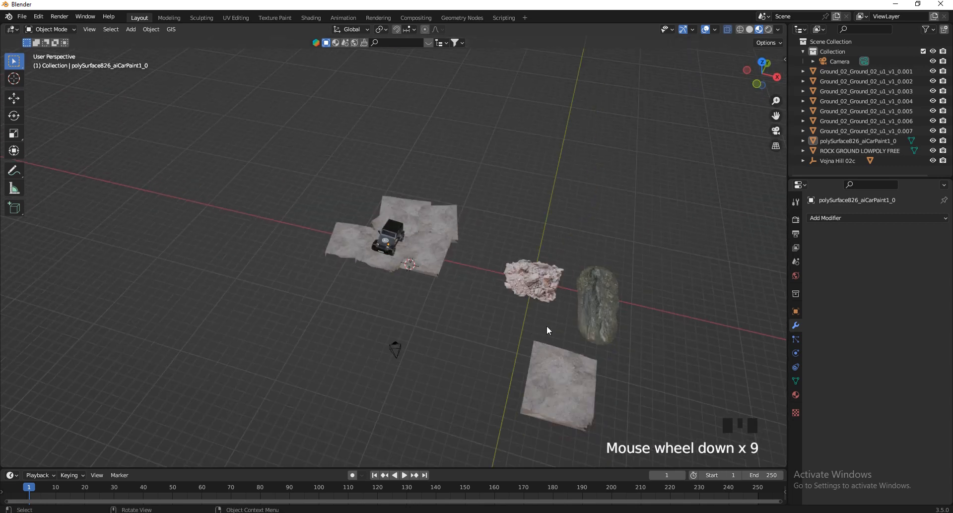
pyautogui.moveTo(787, 168); pyautogui.dragTo(701, 400)
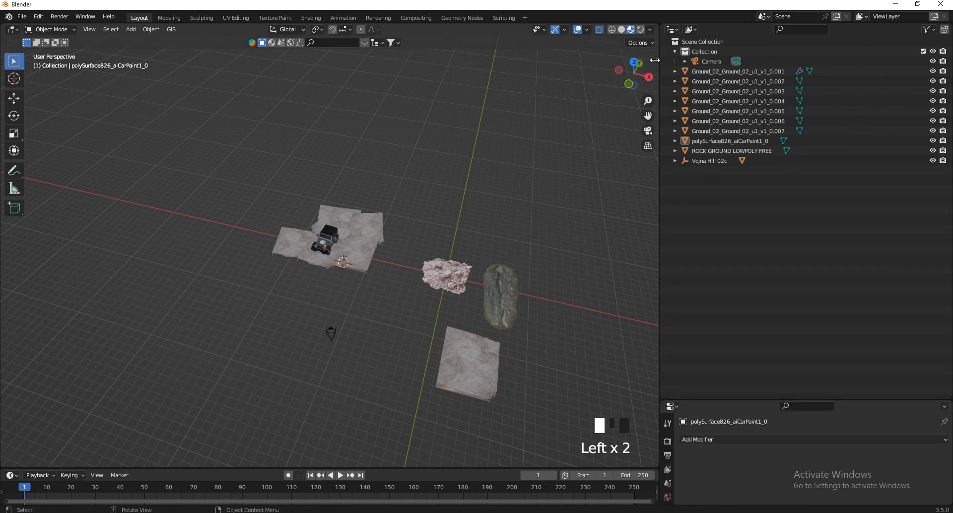
pyautogui.click(671, 30)
pyautogui.click(343, 58)
# Show the scene camera's view in the second viewport, framed on the Jeep and terrain.
pyautogui.scroll(-8, 801, 206)
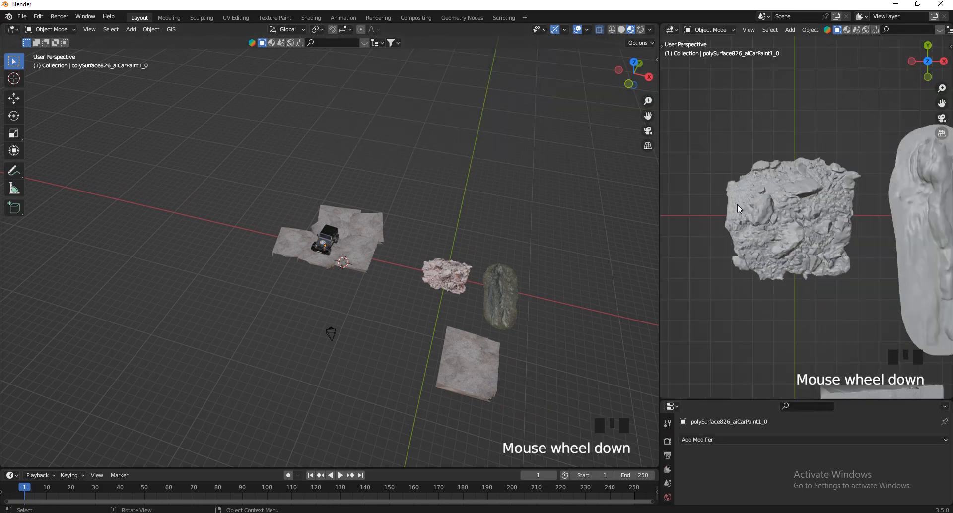
pyautogui.scroll(-2, 801, 206)
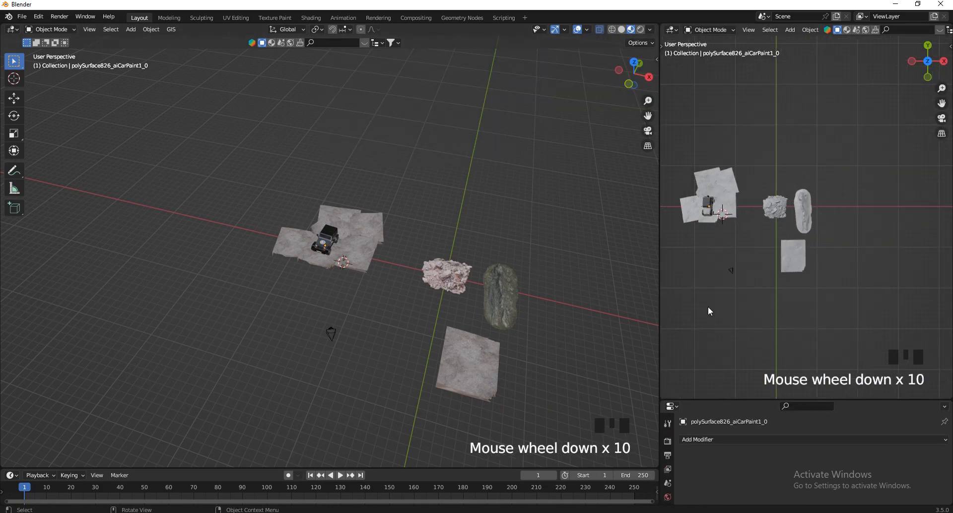
pyautogui.press('KP_0')
pyautogui.scroll(2, 847, 210)
pyautogui.scroll(-2, 747, 216)
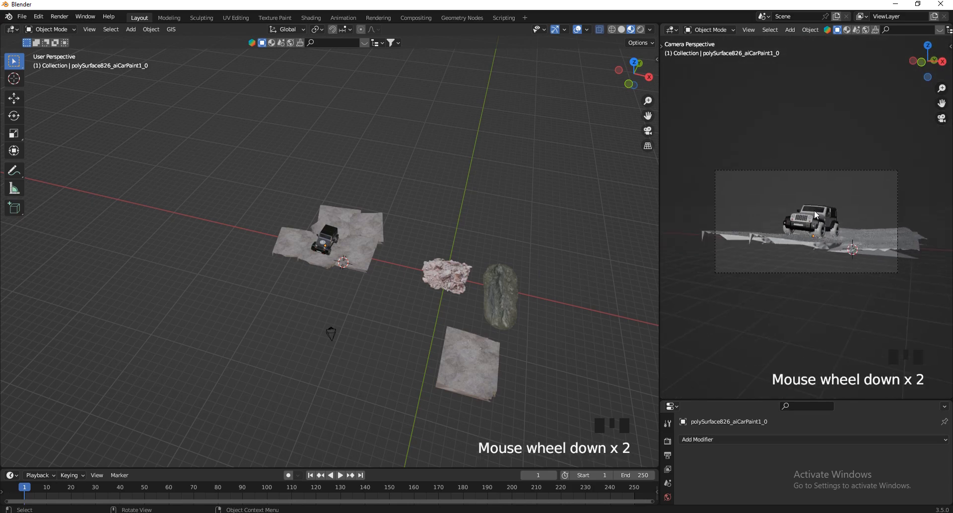
pyautogui.scroll(4, 815, 198)
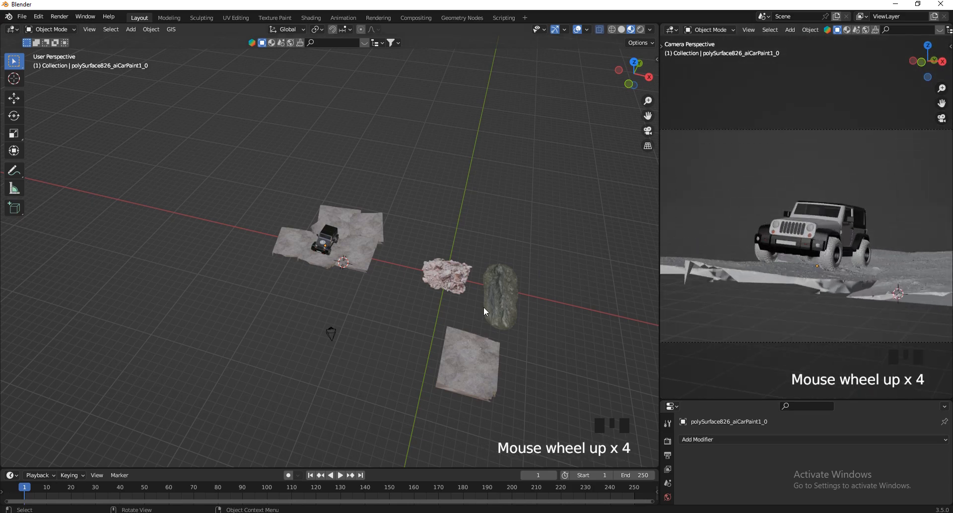
# Select the pinkish rock ground model and, in top view, move it to the terrain's front corner on the negative X side.
pyautogui.scroll(3, 467, 290)
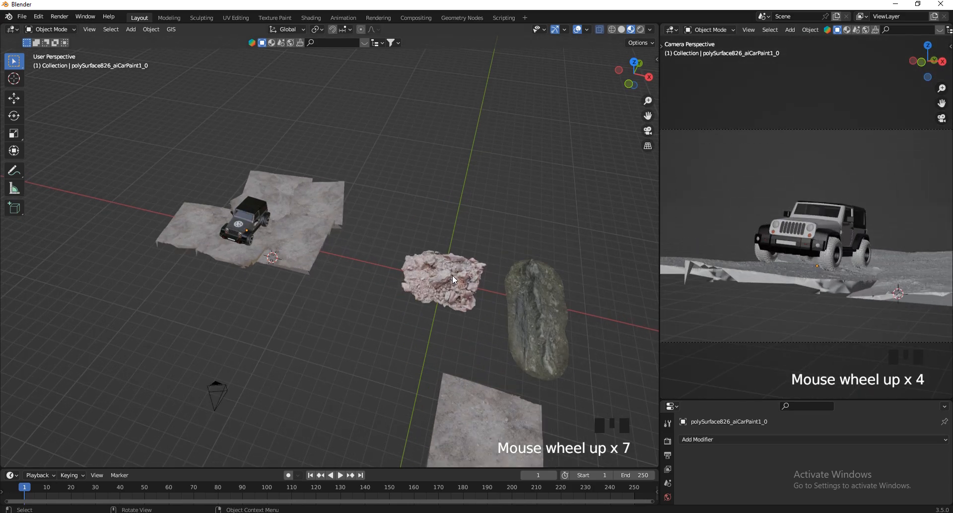
pyautogui.click(449, 277)
pyautogui.click(634, 64)
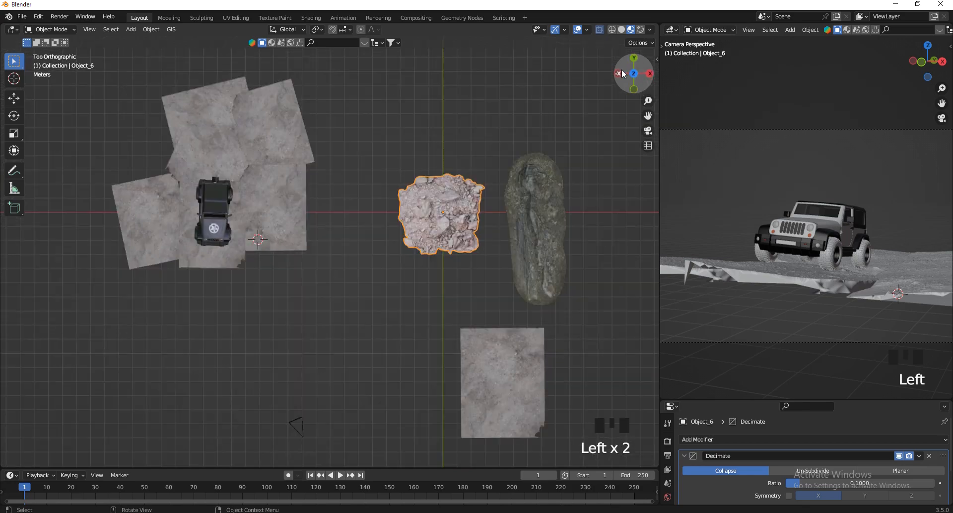
pyautogui.press('g')
pyautogui.click(553, 249)
pyautogui.scroll(-3, 747, 235)
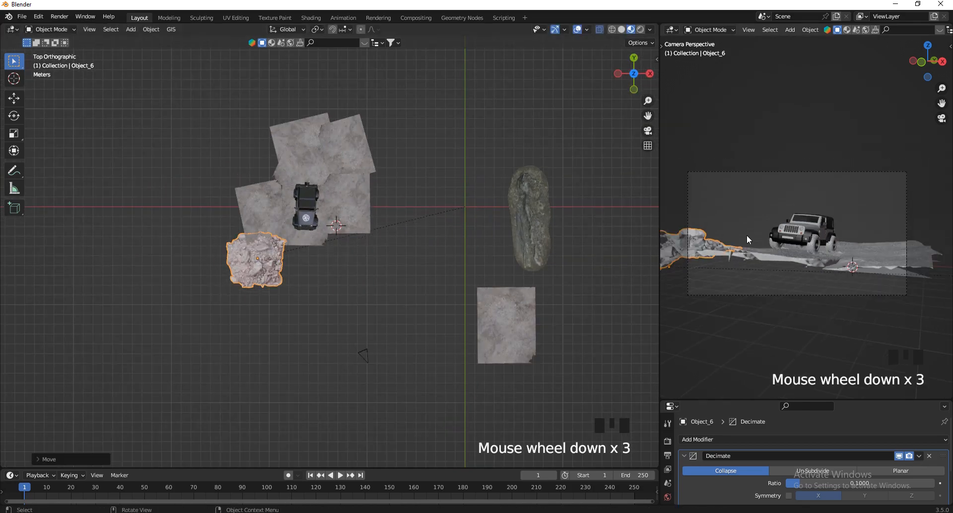
# Refine the rock model's position using camera and top views so it overlaps the terrain edge at the camera frame's left side.
pyautogui.scroll(2, 746, 234)
pyautogui.press('g')
pyautogui.click(770, 222)
pyautogui.scroll(2, 235, 206)
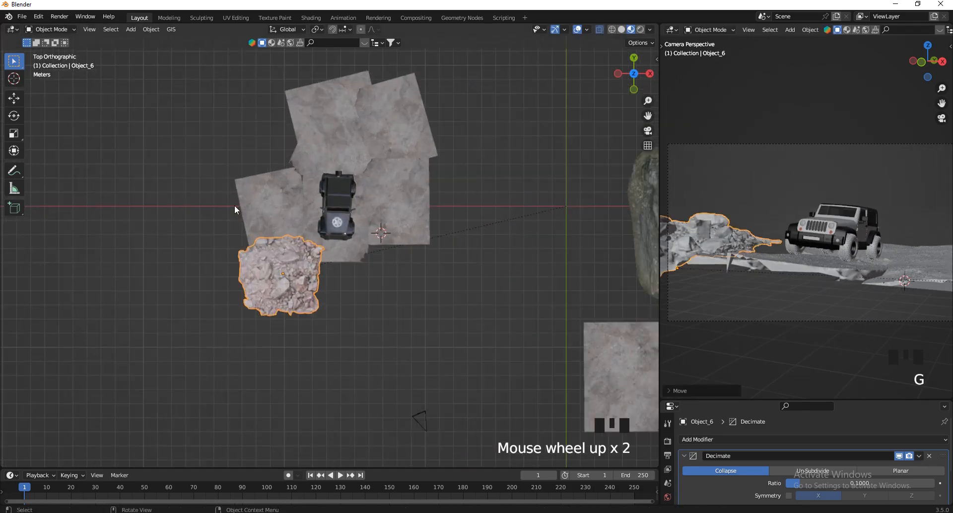
pyautogui.scroll(1, 243, 219)
pyautogui.press('g')
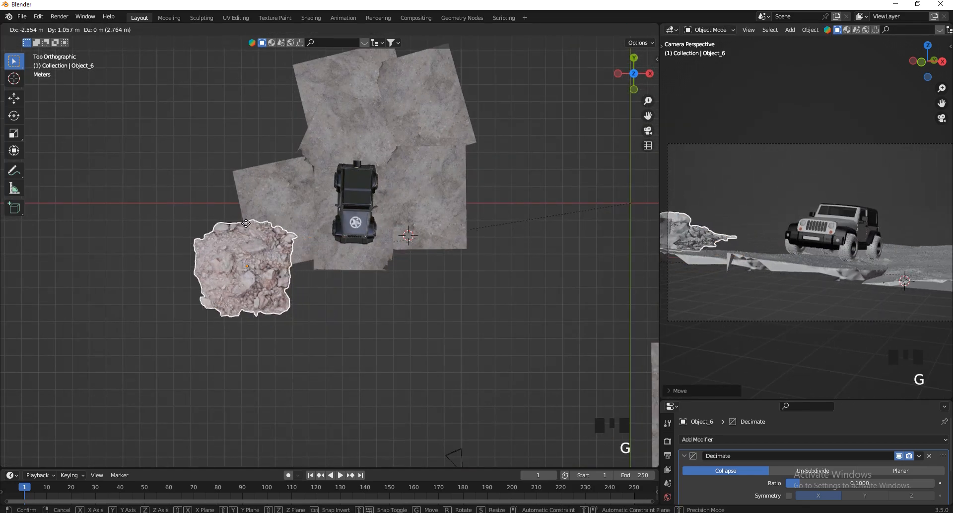
pyautogui.click(248, 212)
pyautogui.press('g')
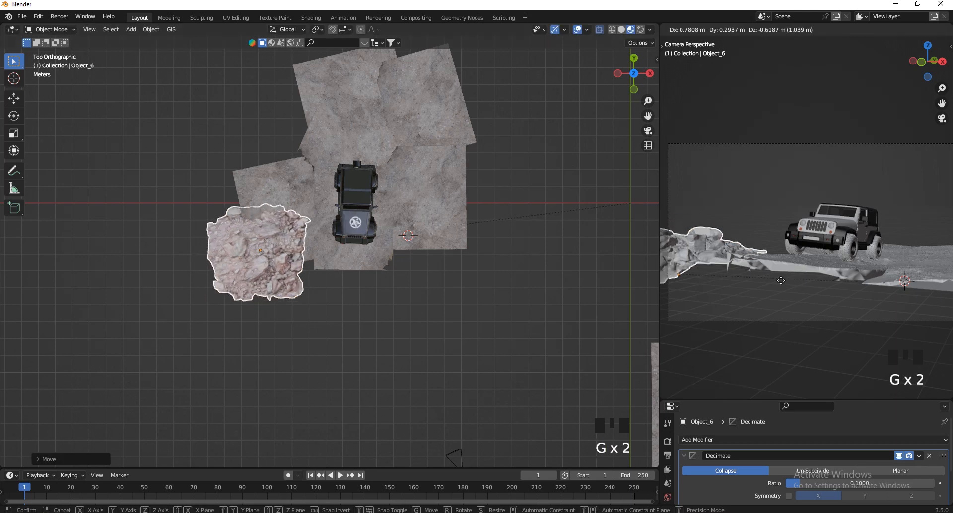
pyautogui.click(745, 263)
pyautogui.scroll(-2, 198, 241)
pyautogui.scroll(-2, 769, 236)
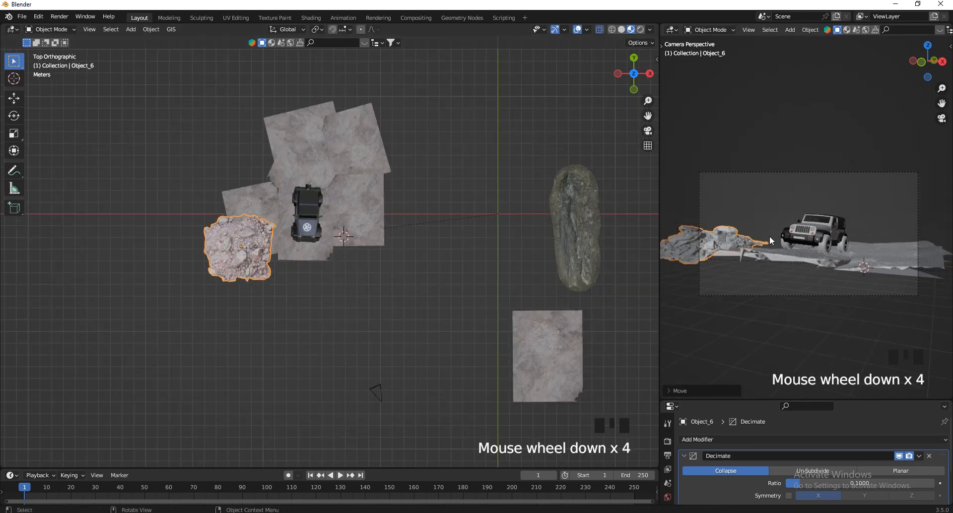
pyautogui.scroll(2, 848, 232)
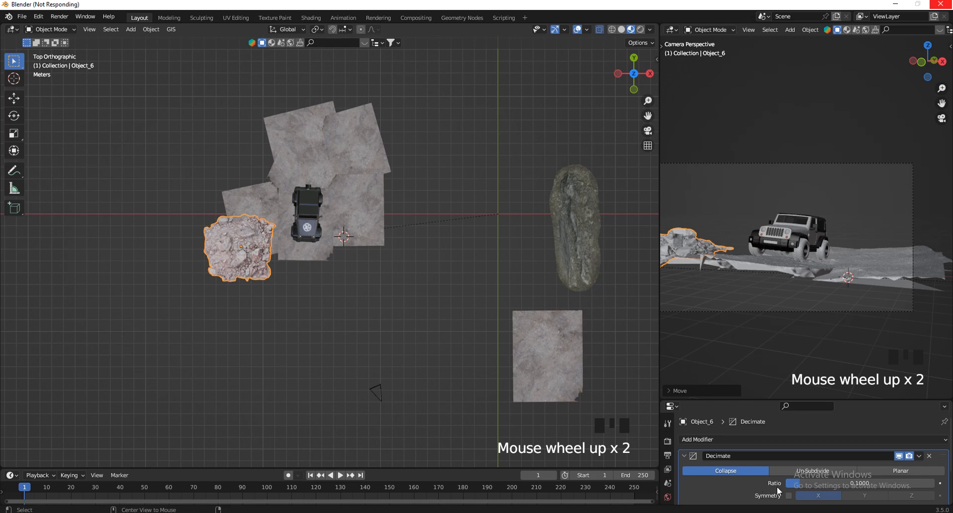
# Try a linked duplicate of the rock model between the terrain and the spare ground tile, and delete the copy.
pyautogui.hotkey('shift', 'd')
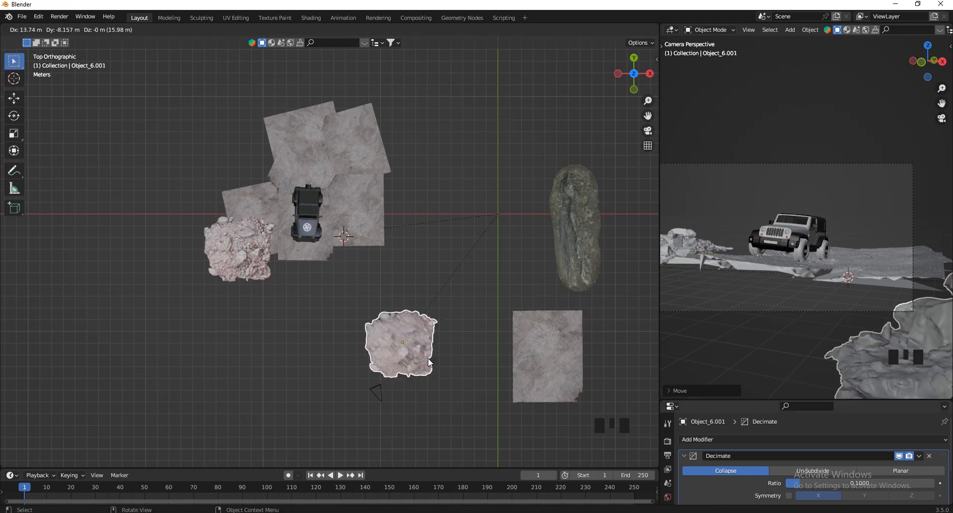
pyautogui.click(442, 300)
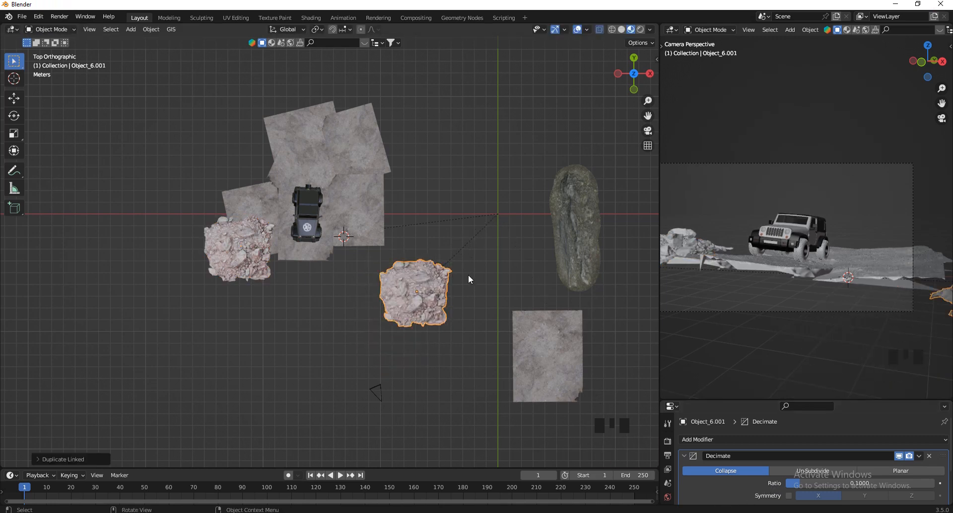
pyautogui.press('x')
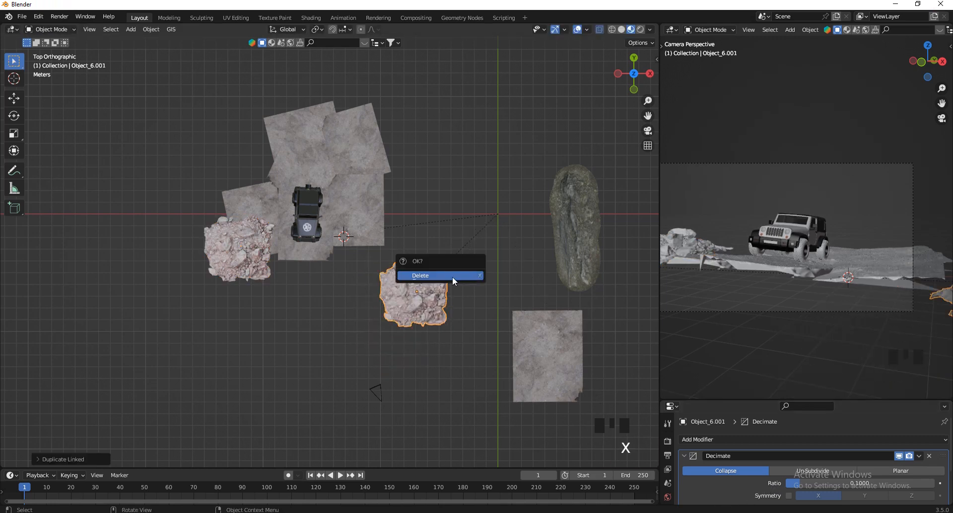
pyautogui.click(350, 272)
# Reselect the original rock model and clear its parent while keeping its transformation.
pyautogui.click(222, 261)
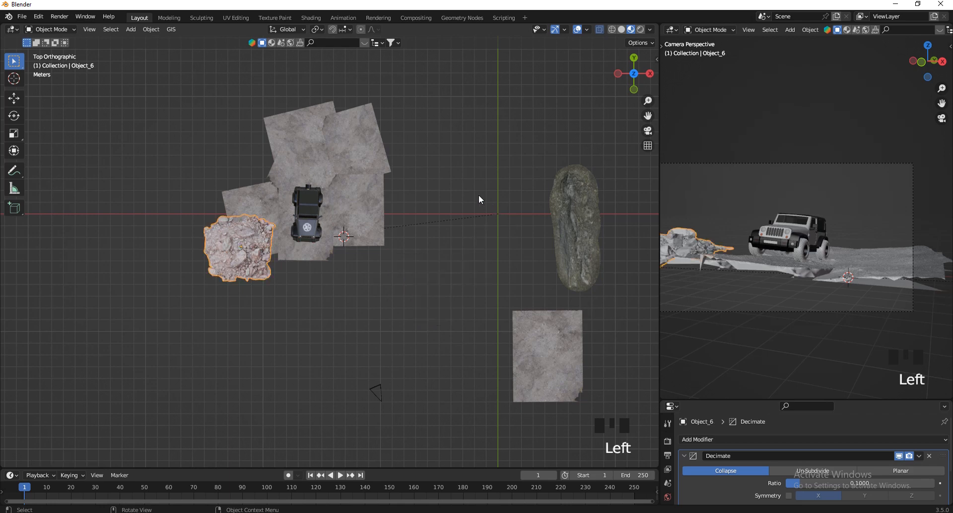
pyautogui.keyDown('shift'); pyautogui.moveTo(479, 195); pyautogui.dragTo(516, 248); pyautogui.keyUp('shift')
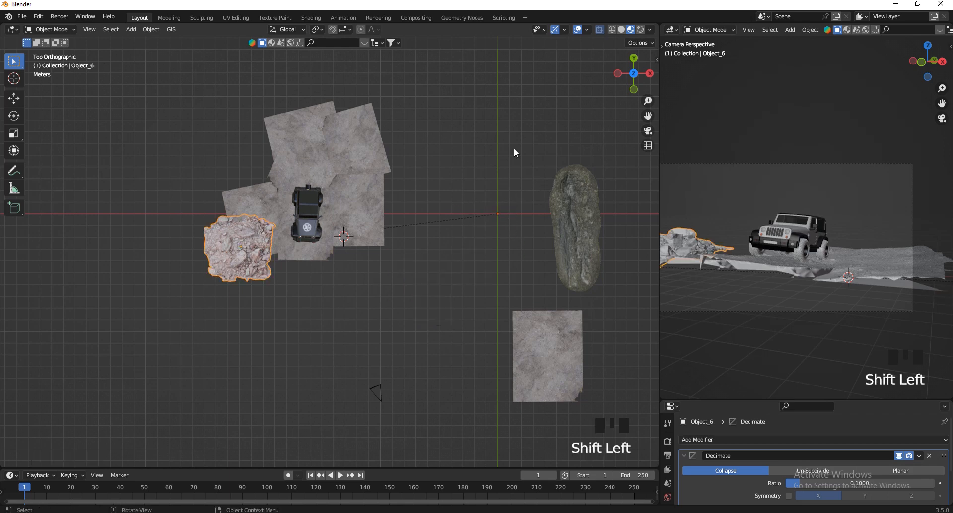
pyautogui.hotkey('alt', 'p')
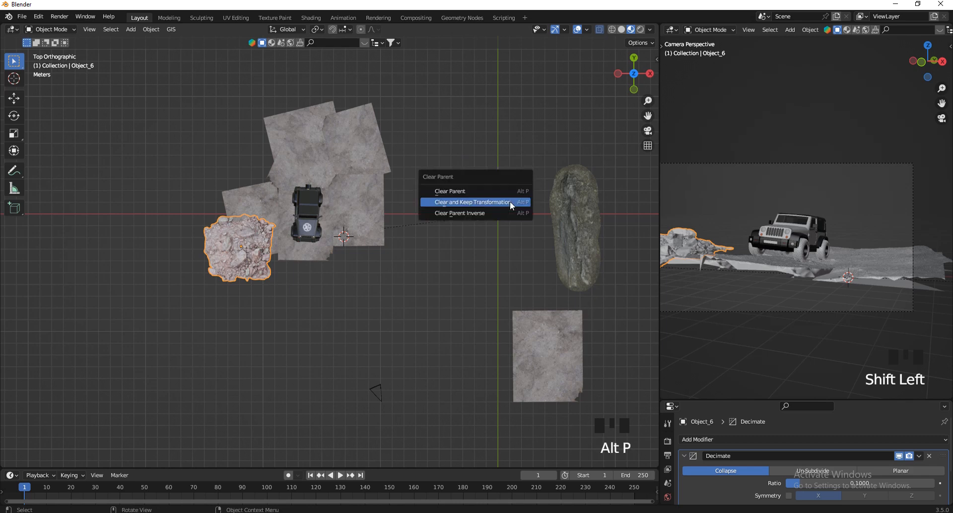
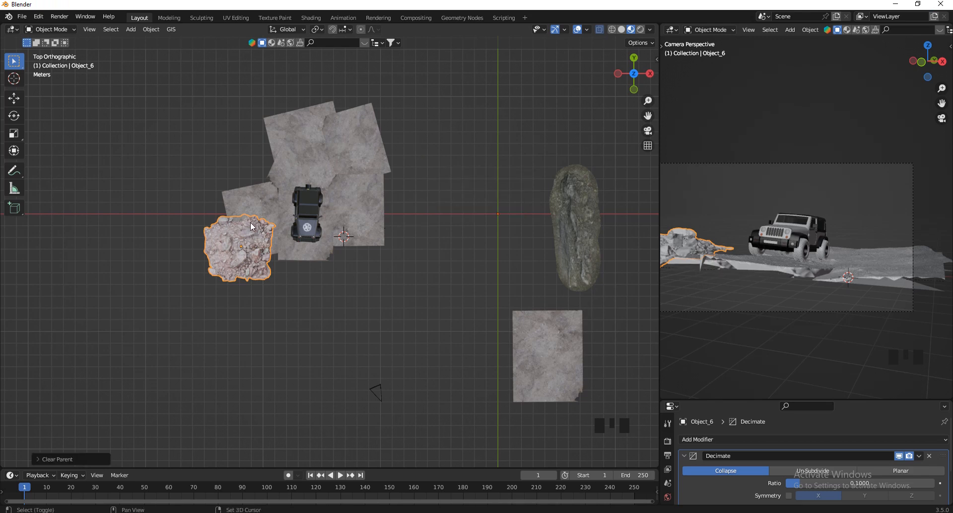
# Place a full duplicate of the rock model beyond the spare ground tile and apply the original rock's Decimate modifier.
pyautogui.hotkey('shift', 'd')
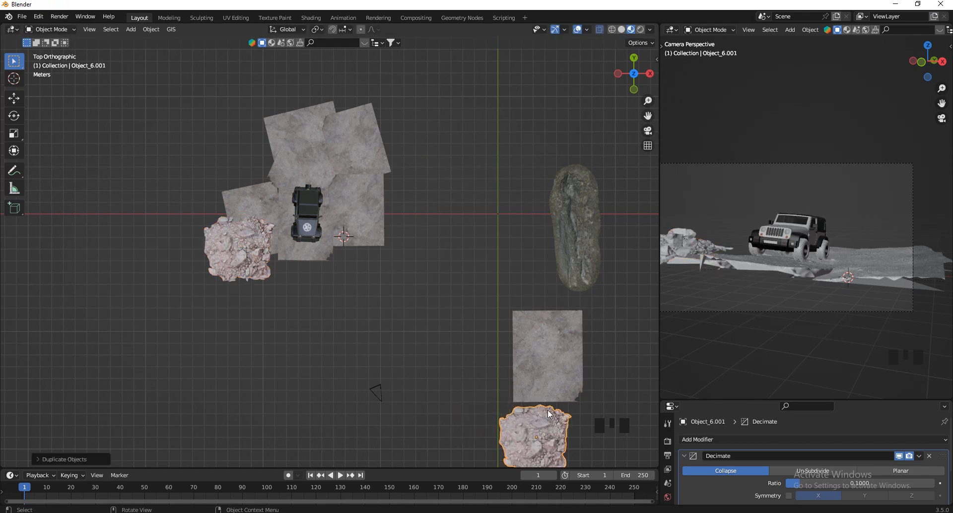
pyautogui.click(239, 262)
pyautogui.click(239, 261)
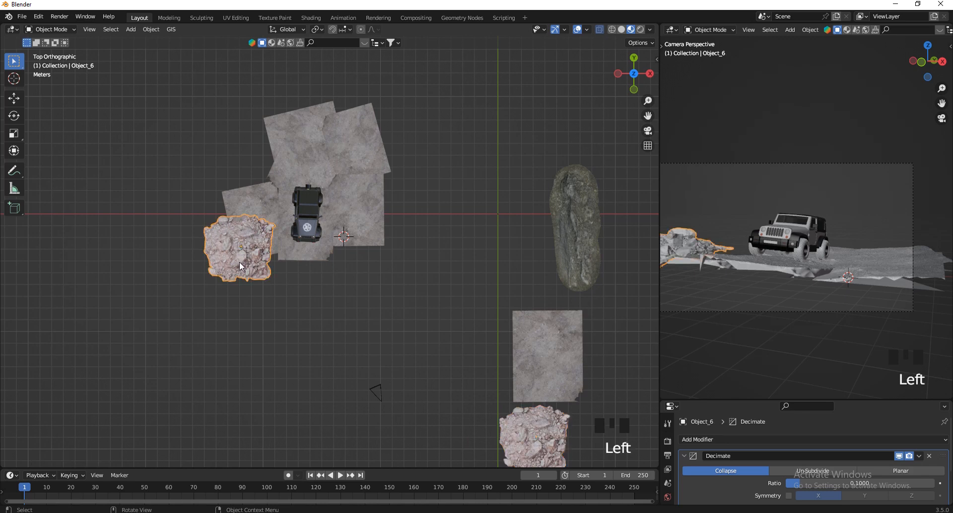
pyautogui.click(920, 456)
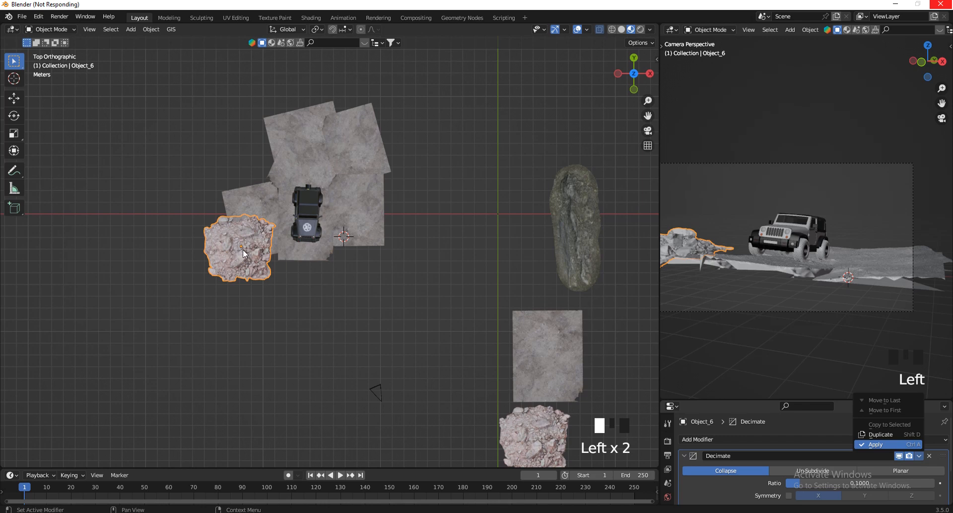
# Place a linked duplicate of the rock model at the terrain's back corner on the positive X side, rotated to a different angle.
pyautogui.scroll(1, 238, 232)
pyautogui.scroll(-2, 275, 282)
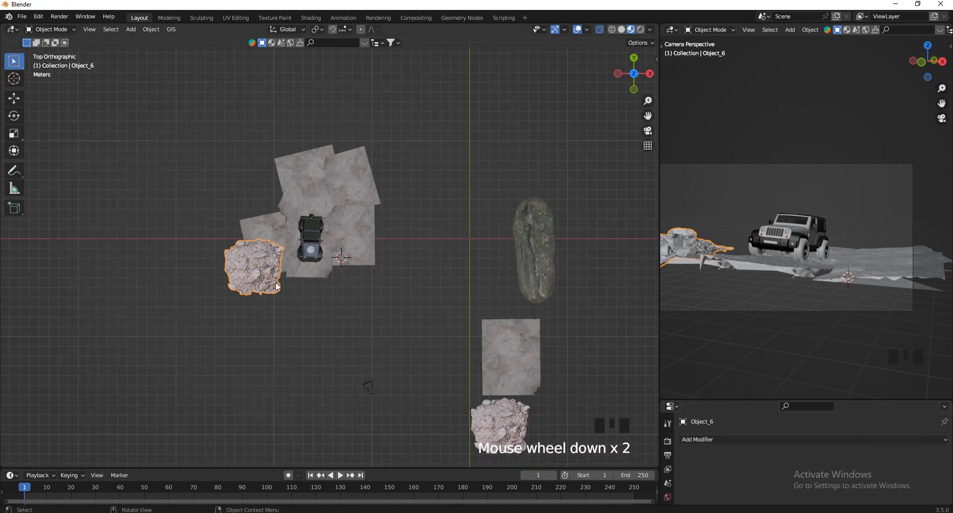
pyautogui.hotkey('alt', 'd')
pyautogui.click(431, 176)
pyautogui.scroll(3, 353, 103)
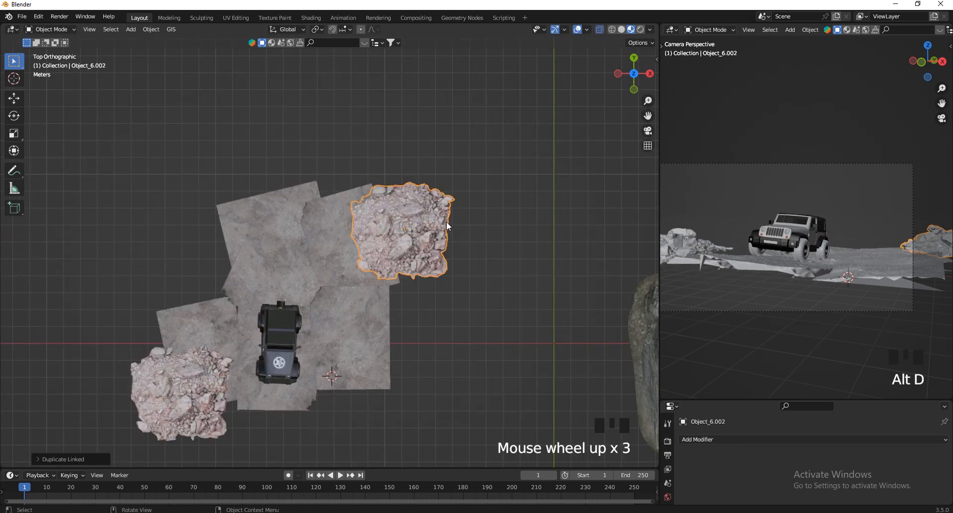
pyautogui.press('r')
pyautogui.click(366, 292)
pyautogui.press('g')
pyautogui.click(356, 290)
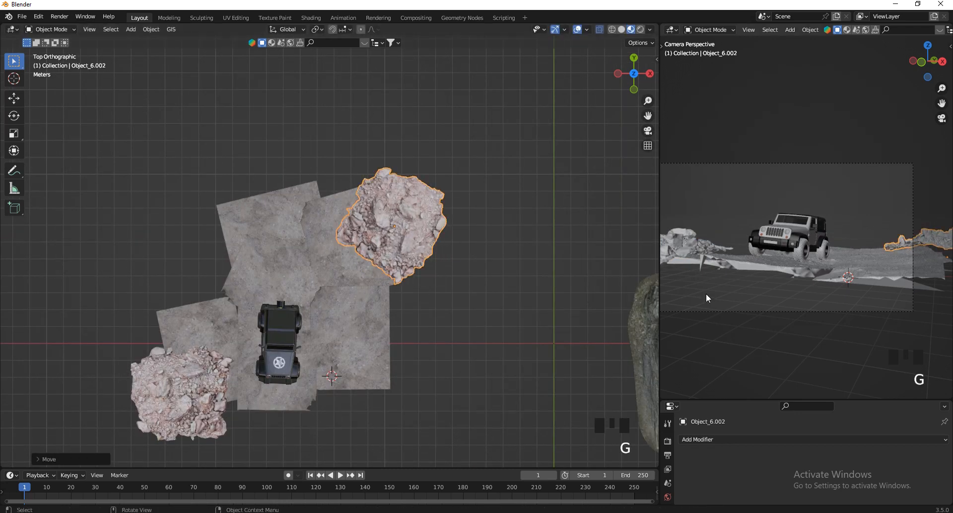
# Widen the camera viewport, shift the rock copy further into the camera frame, and lower it along Z into the terrain.
pyautogui.moveTo(658, 311); pyautogui.dragTo(508, 313)
pyautogui.scroll(2, 860, 240)
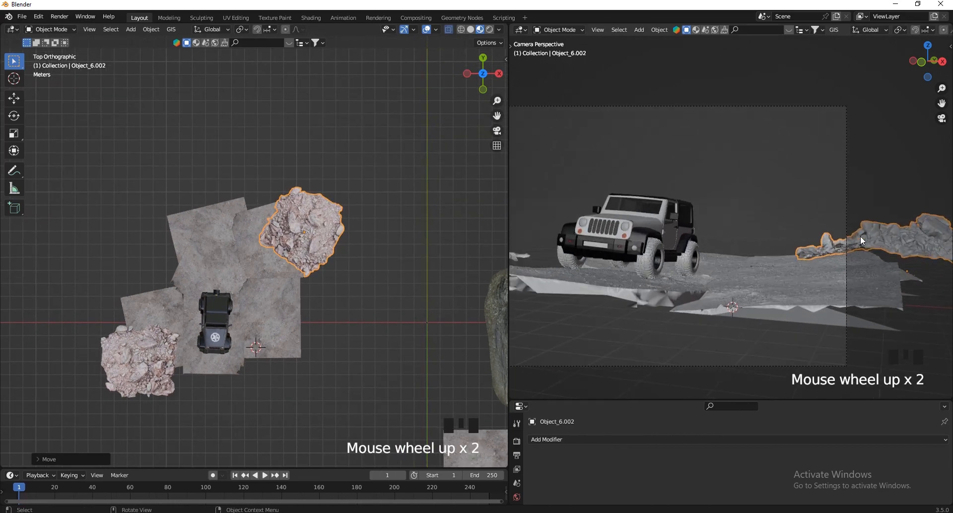
pyautogui.scroll(-2, 859, 236)
pyautogui.press('g')
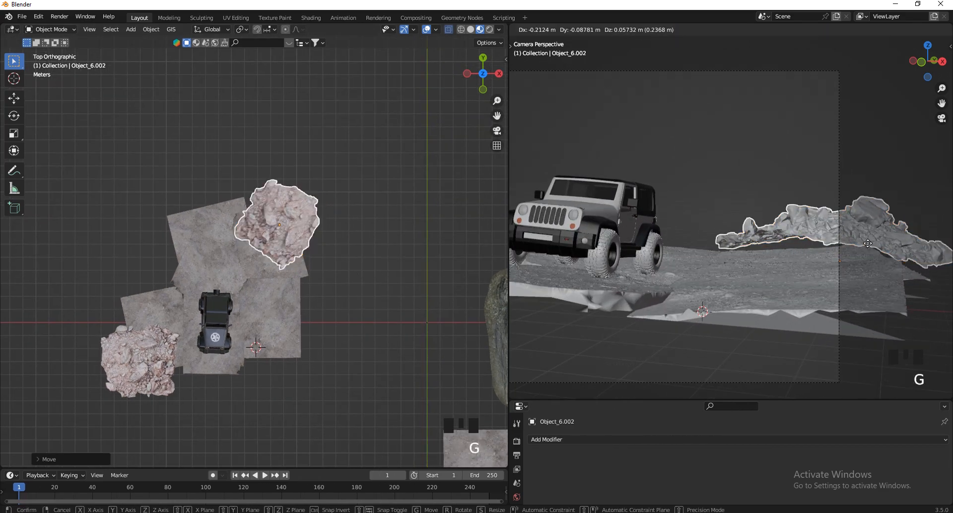
pyautogui.press('r')
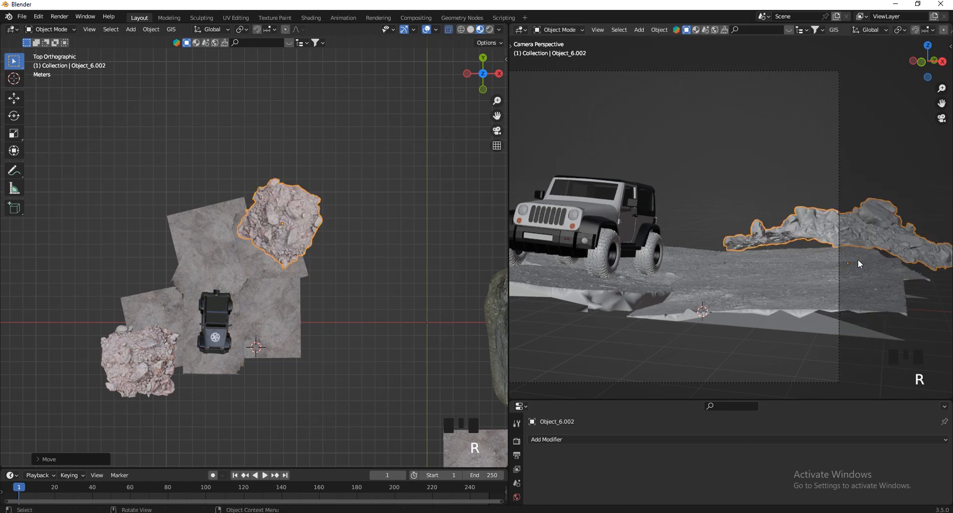
pyautogui.press('r')
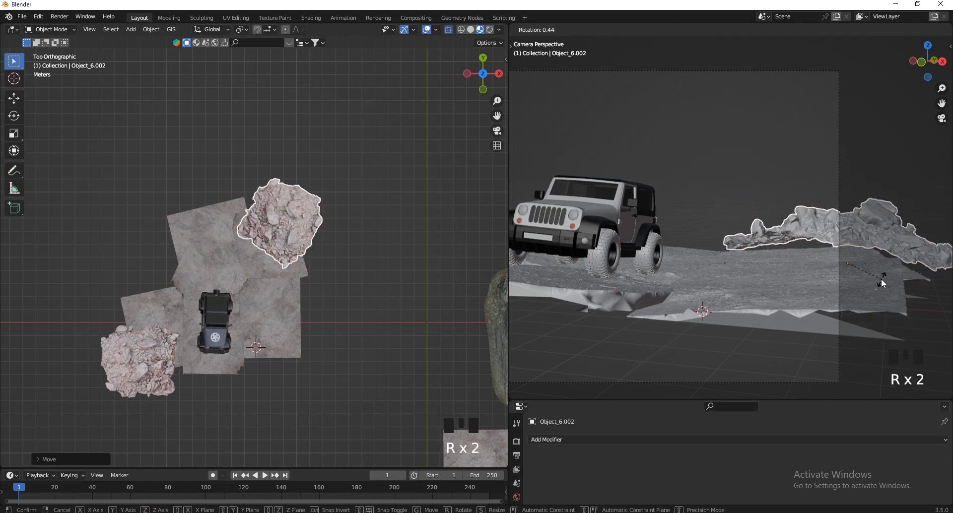
pyautogui.press('g')
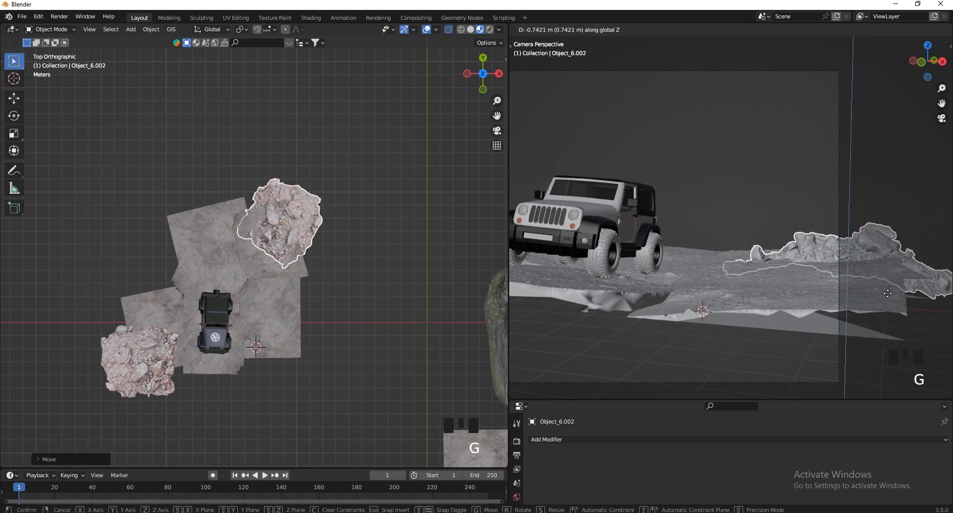
pyautogui.click(893, 298)
# Rotate the rock copy around Z to show its other side and scale it up to fill the terrain's back corner.
pyautogui.press('r')
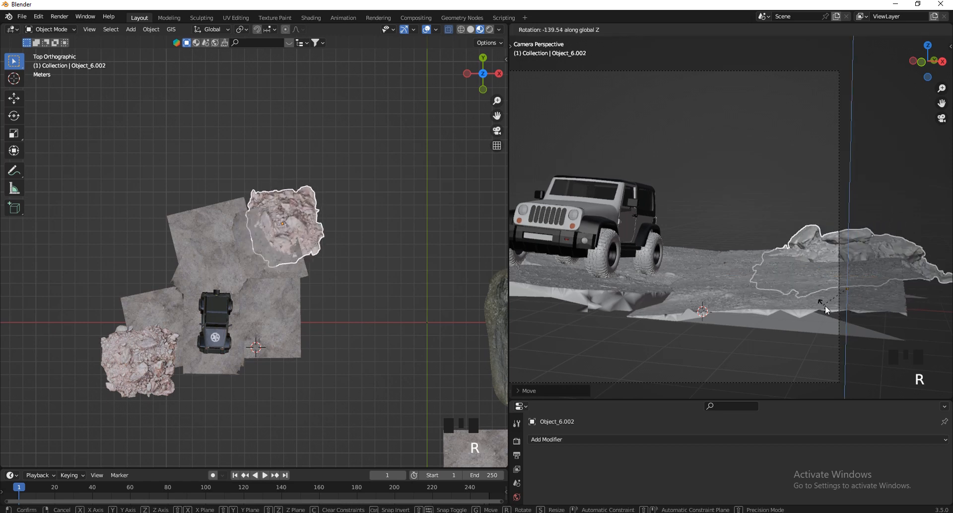
pyautogui.click(828, 306)
pyautogui.press('s')
pyautogui.click(815, 348)
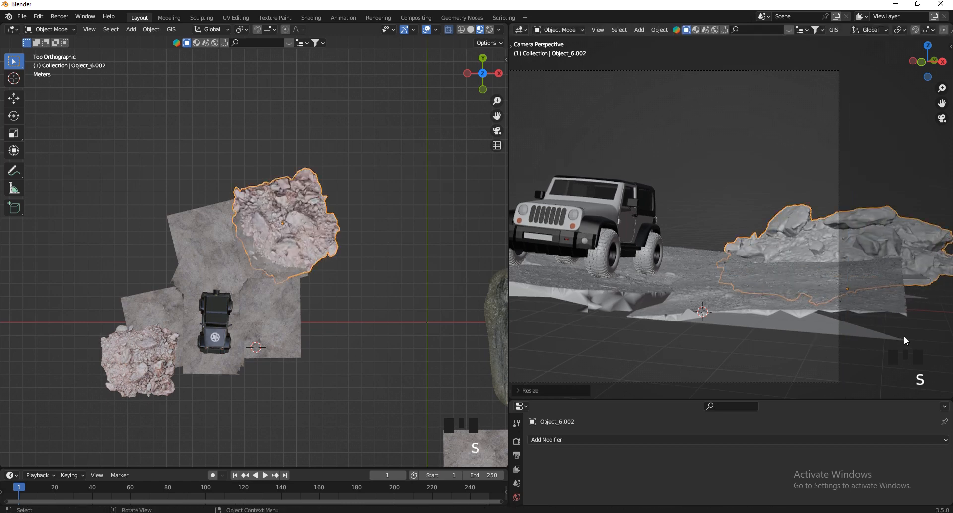
pyautogui.press('r')
pyautogui.rightClick(888, 346)
pyautogui.press('r')
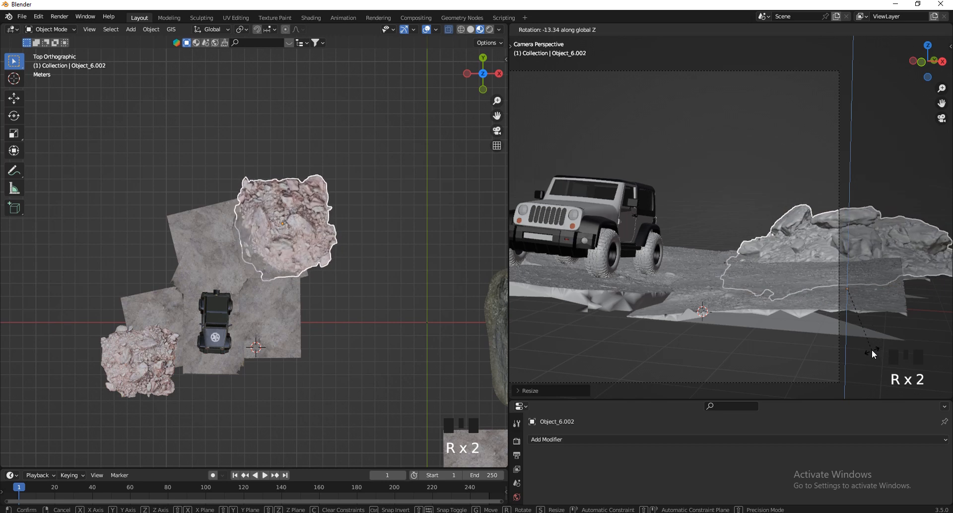
pyautogui.click(871, 350)
# Select the original rock model at the front corner and tilt it in camera view so it slopes down to the terrain edge.
pyautogui.scroll(-4, 863, 314)
pyautogui.scroll(3, 648, 270)
pyautogui.click(648, 270)
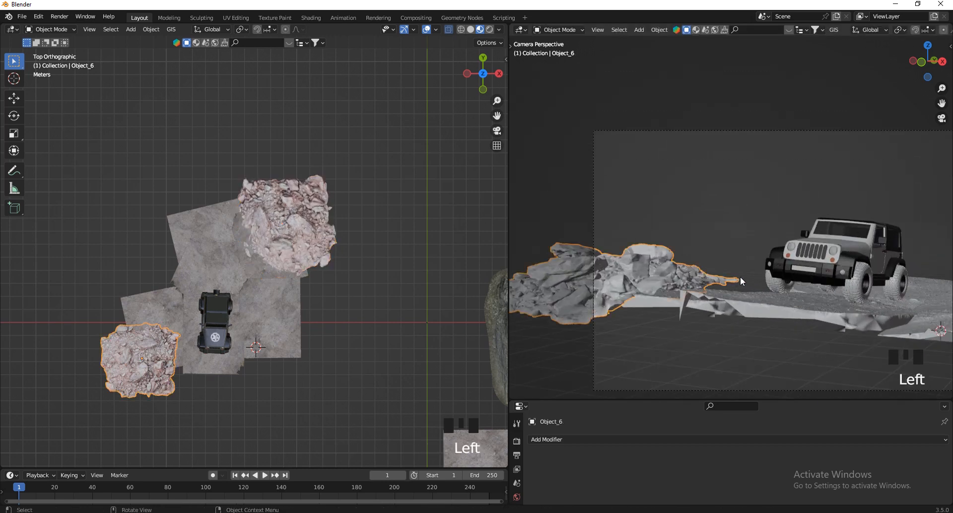
pyautogui.scroll(1, 740, 276)
pyautogui.press('r')
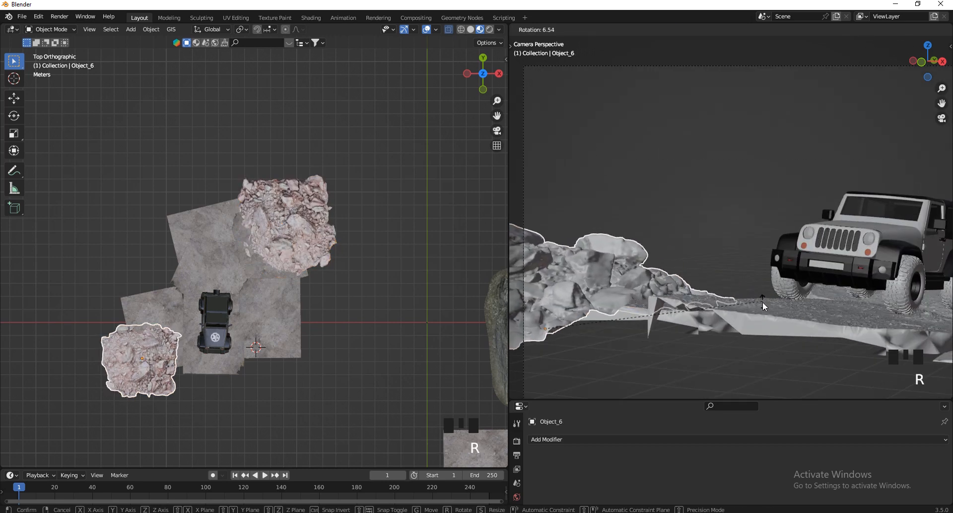
pyautogui.click(763, 303)
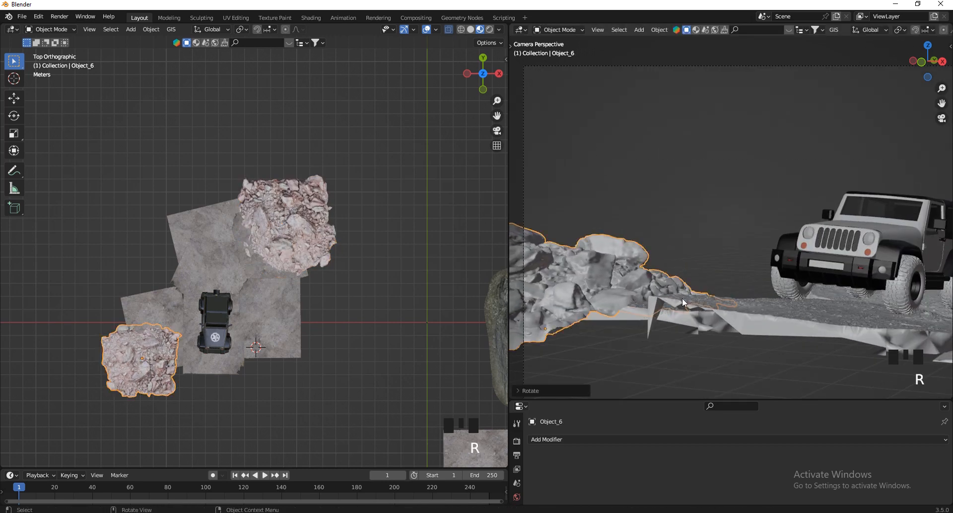
pyautogui.scroll(-3, 682, 298)
pyautogui.scroll(4, 239, 369)
# Move the spare ground tile to the front of the terrain so it overlaps the area ahead of the Jeep.
pyautogui.click(234, 335)
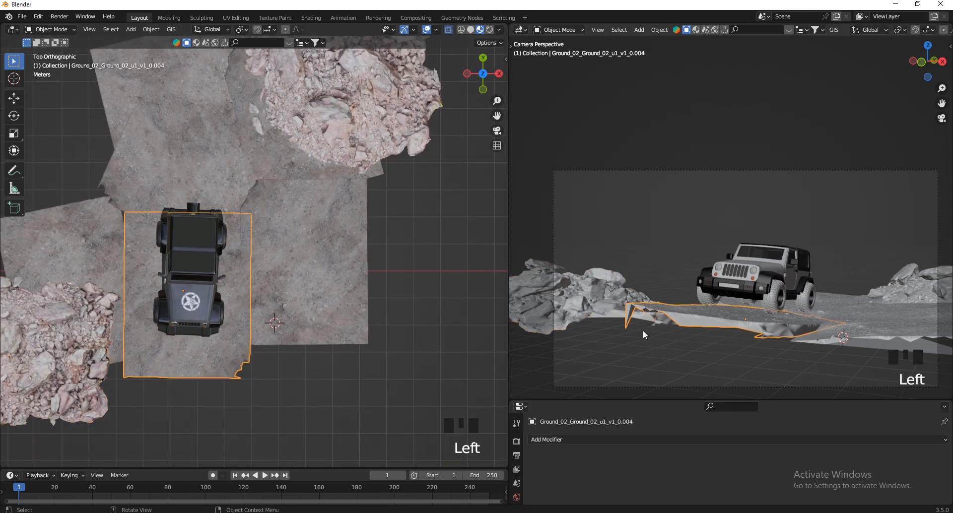
pyautogui.scroll(-6, 395, 394)
pyautogui.click(412, 390)
pyautogui.scroll(2, 414, 391)
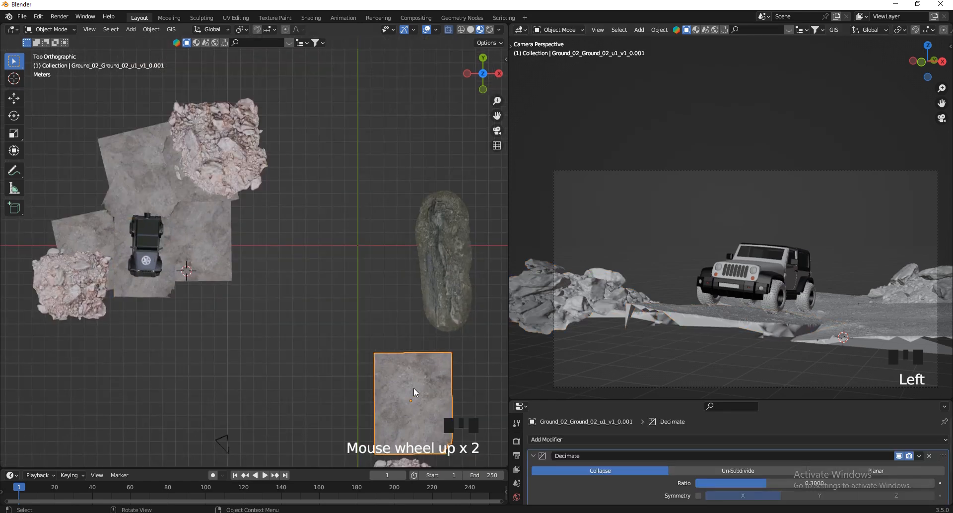
pyautogui.press('g')
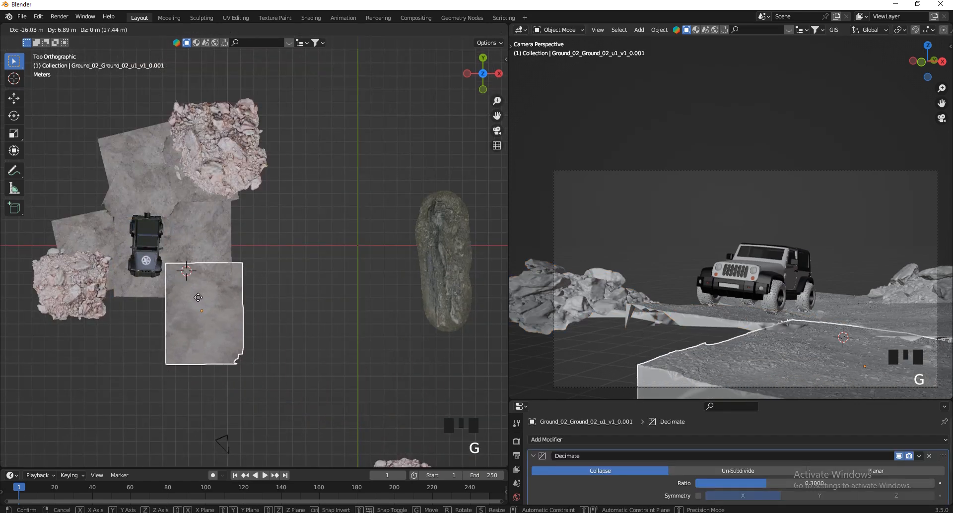
pyautogui.click(163, 293)
pyautogui.scroll(4, 164, 292)
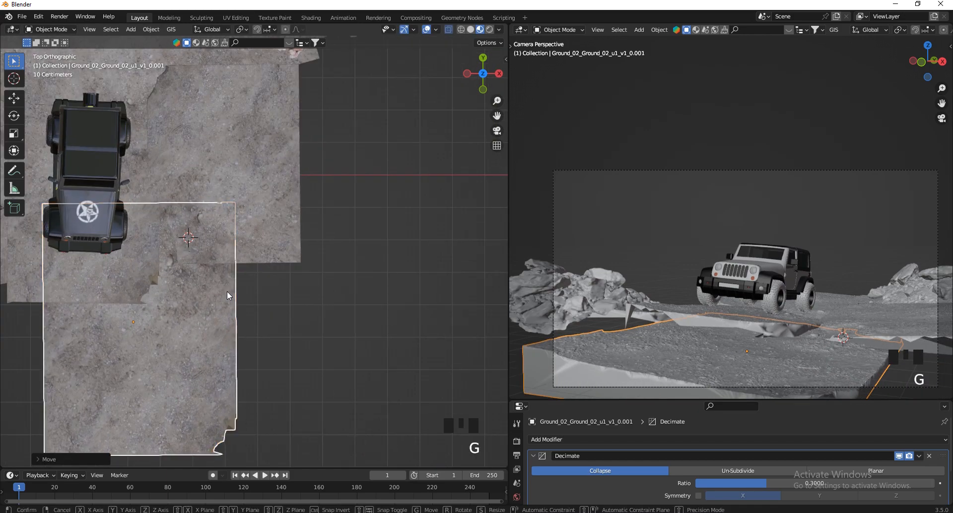
# Raise the front ground tile about 0.35 m along Z.
pyautogui.press('g')
pyautogui.press('z')
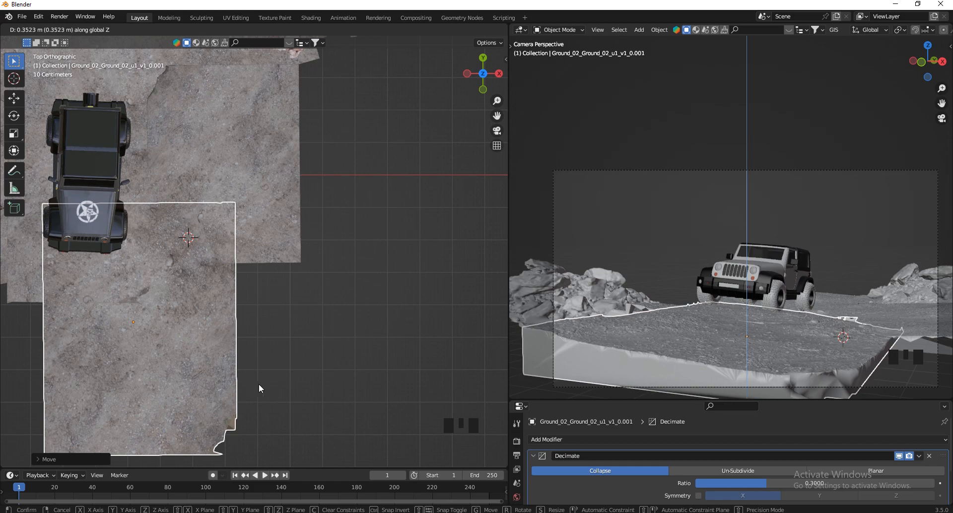
pyautogui.click(260, 385)
# Rotate the front ground tile diagonally in top view and reposition it to overlap the terrain's front edge near the Jeep.
pyautogui.press('g')
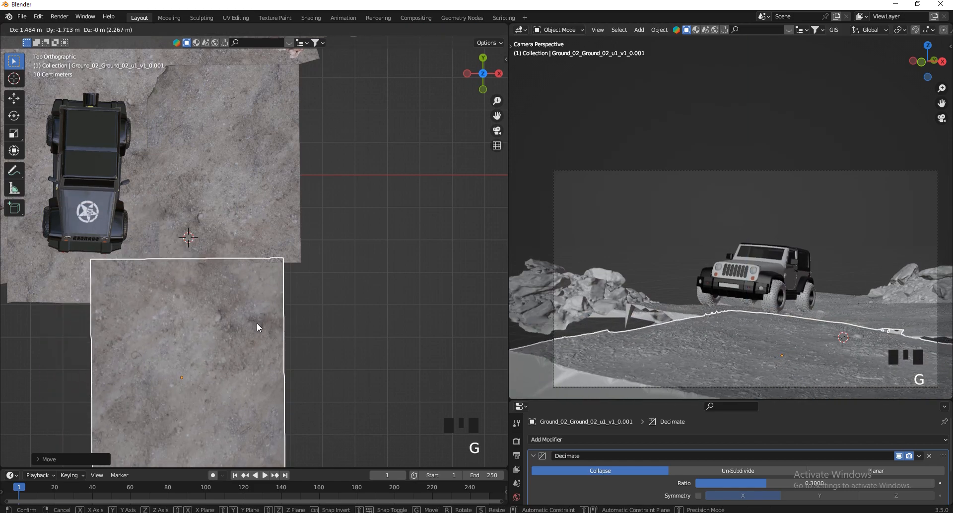
pyautogui.press('r')
pyautogui.click(489, 171)
pyautogui.press('g')
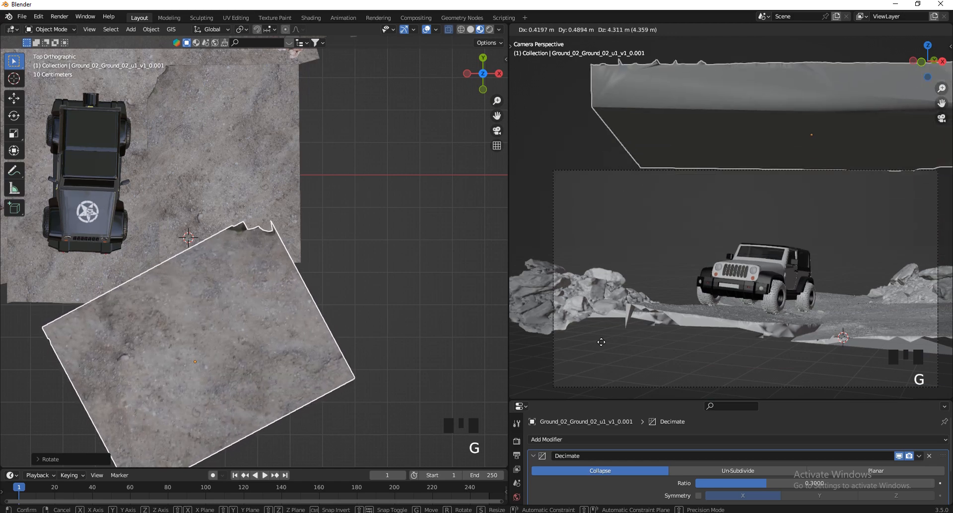
pyautogui.rightClick(605, 336)
pyautogui.press('g')
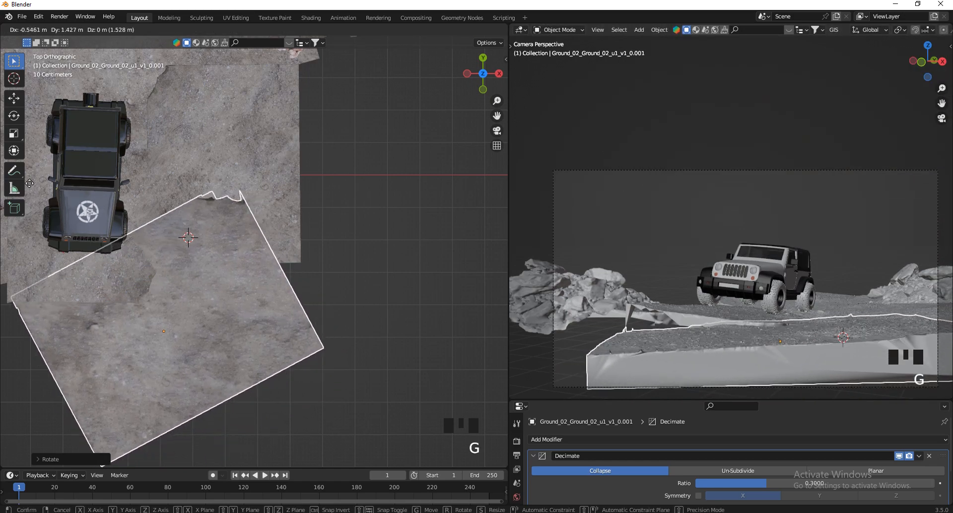
pyautogui.click(437, 236)
# Widen the camera viewport further and reselect the front ground tile.
pyautogui.scroll(-3, 821, 200)
pyautogui.scroll(1, 911, 294)
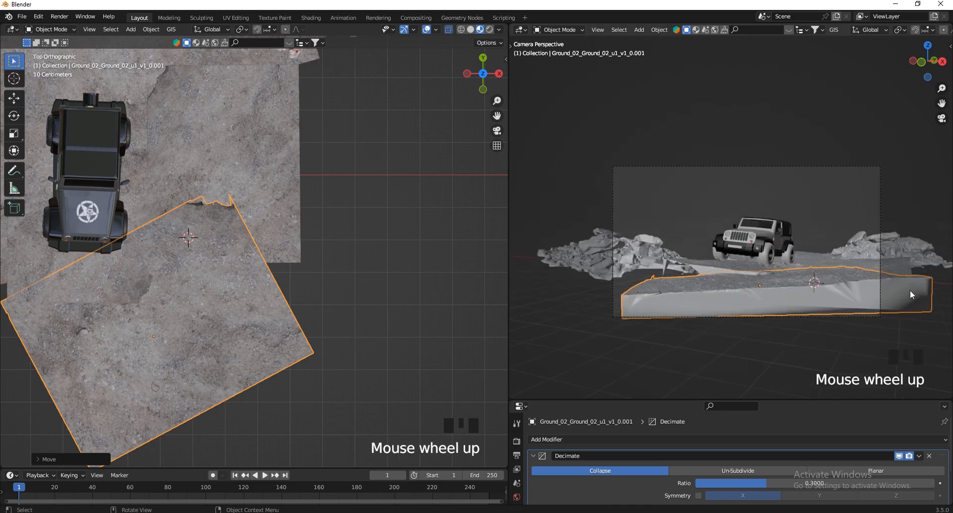
pyautogui.click(506, 272)
pyautogui.moveTo(508, 272); pyautogui.dragTo(395, 263)
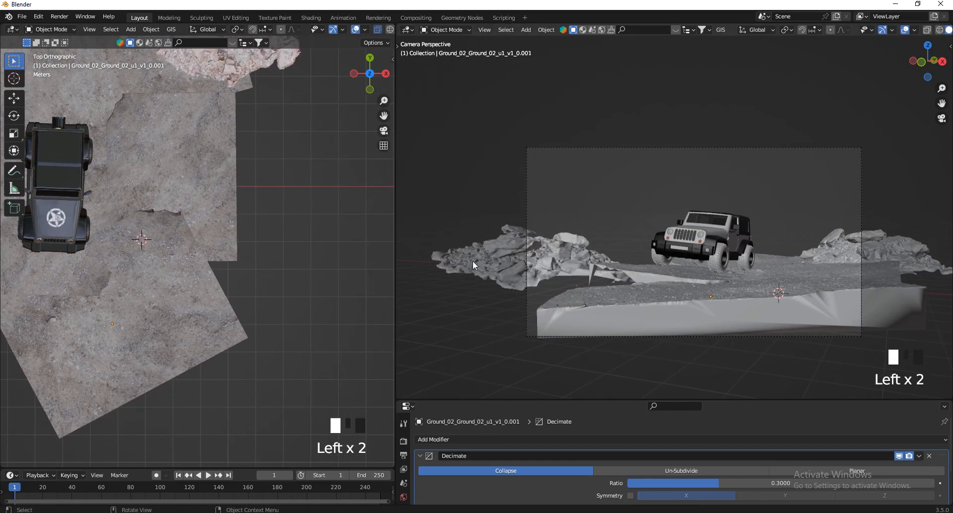
pyautogui.click(784, 299)
pyautogui.scroll(1, 831, 293)
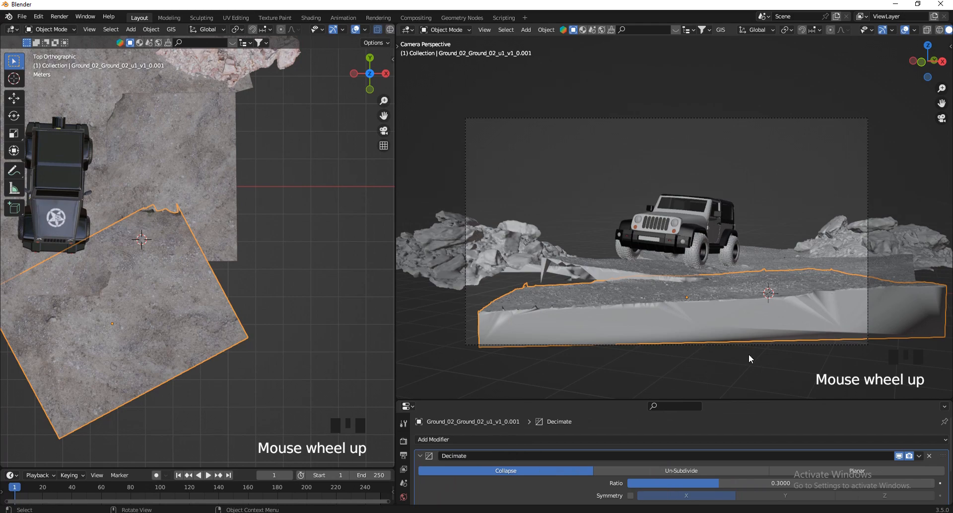
# Move the Jeep back along the terrain in top view, away from the front ground tile.
pyautogui.scroll(-3, 159, 251)
pyautogui.scroll(4, 118, 203)
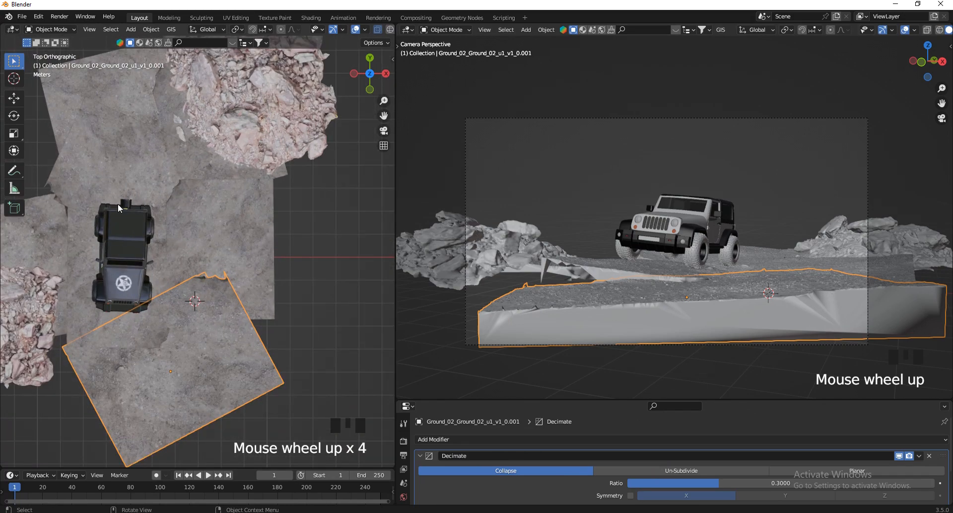
pyautogui.click(130, 243)
pyautogui.press('g')
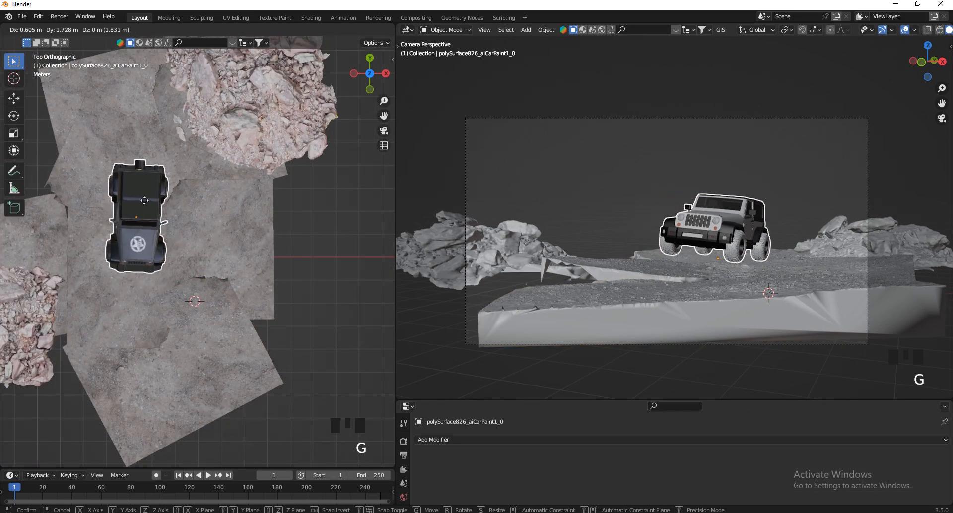
pyautogui.click(152, 125)
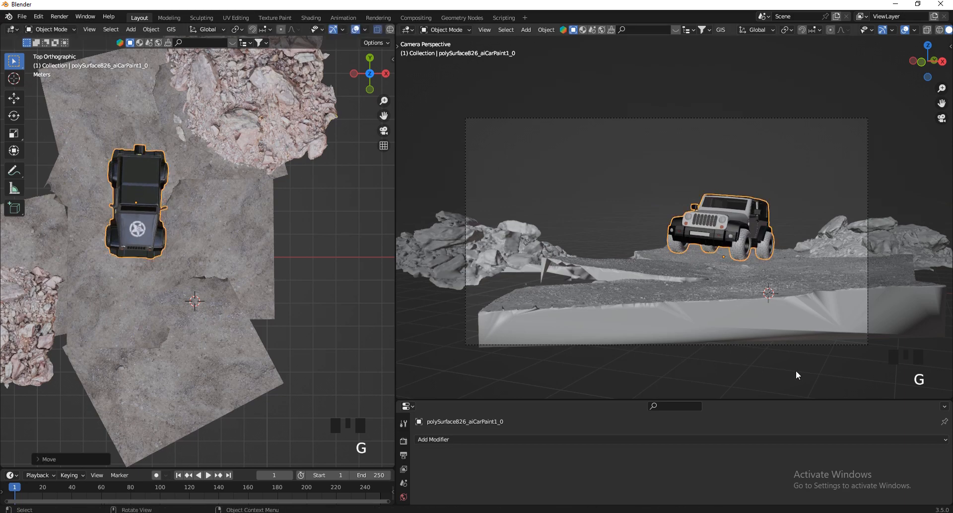
# Select the camera and use walk navigation to bring it closer so the ground fills the lower part of the frame.
pyautogui.click(780, 343)
pyautogui.press('b')
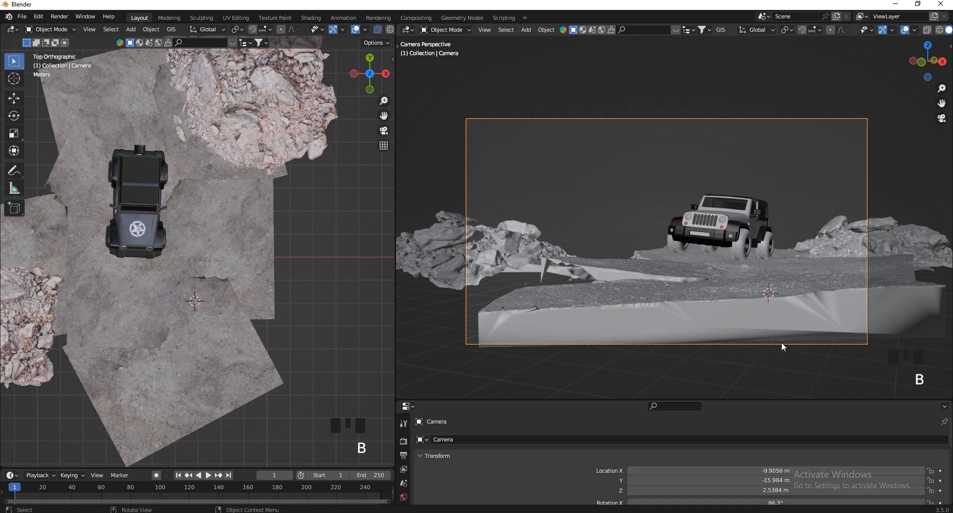
pyautogui.press('v')
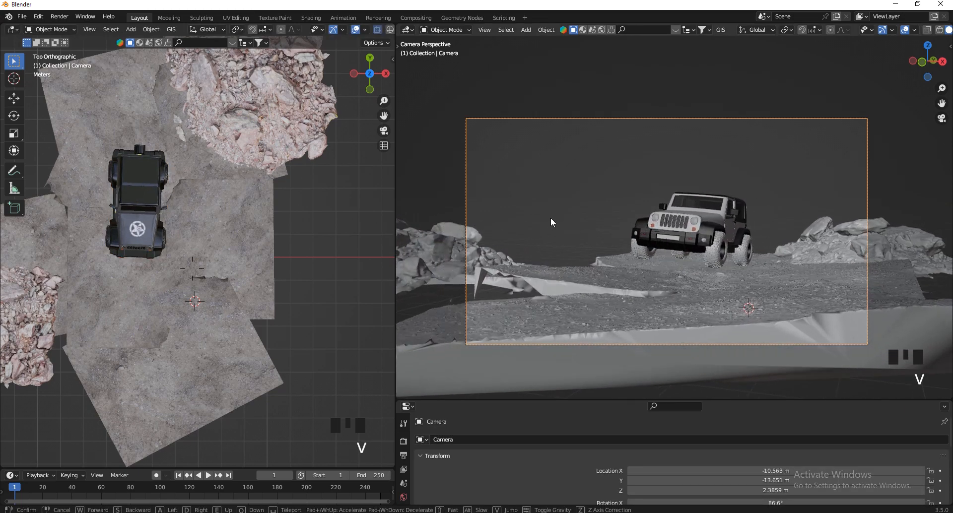
pyautogui.press('w')
pyautogui.press('w')
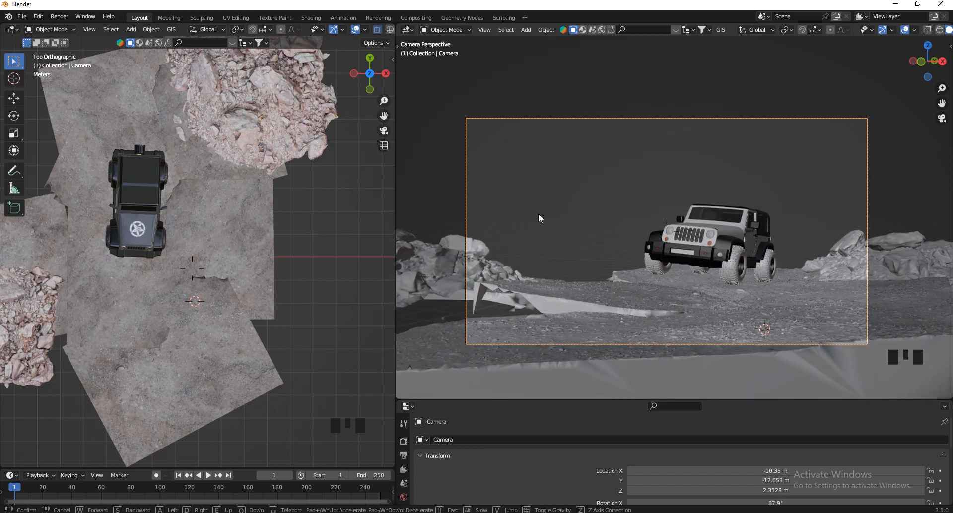
pyautogui.press('w')
pyautogui.click(702, 333)
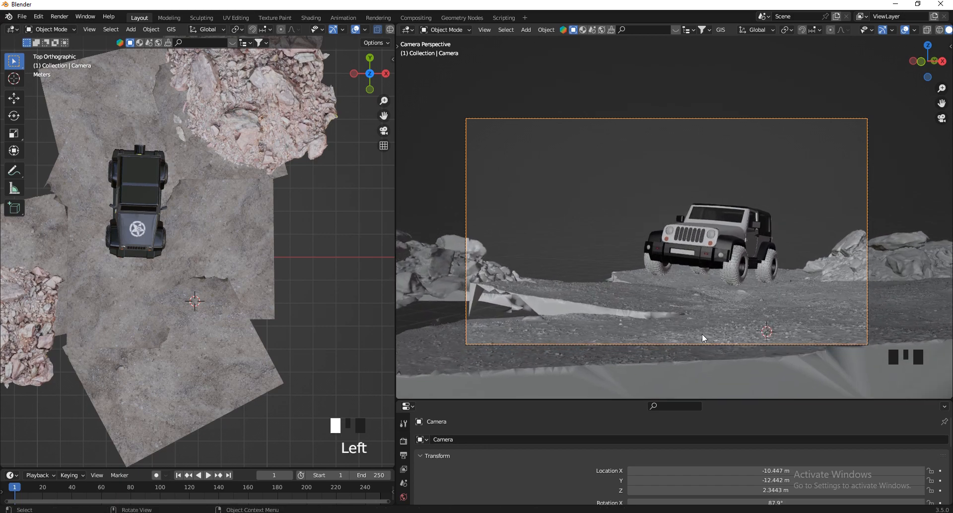
# Tilt the front ground tile slightly in camera view and raise it along the Z axis to hide more of the terrain gap.
pyautogui.click(899, 332)
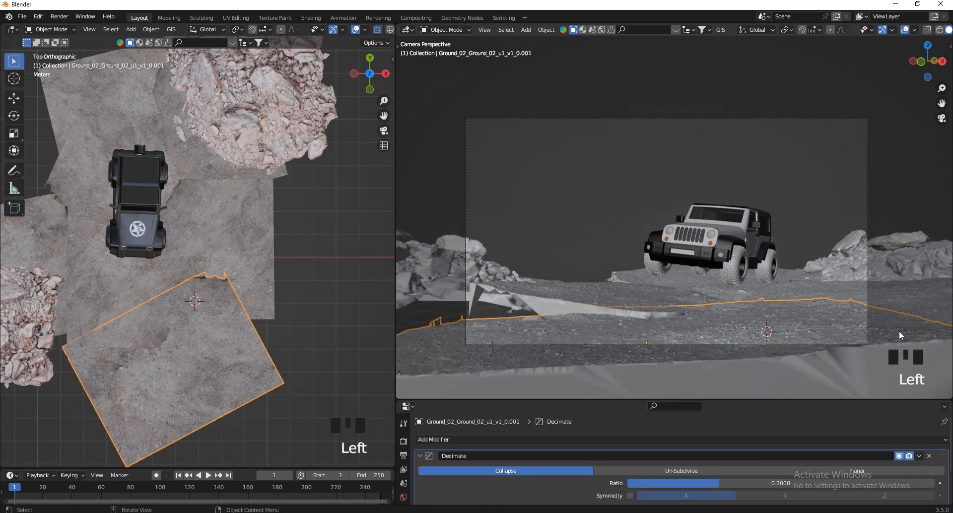
pyautogui.click(938, 375)
pyautogui.press('g')
pyautogui.press('z')
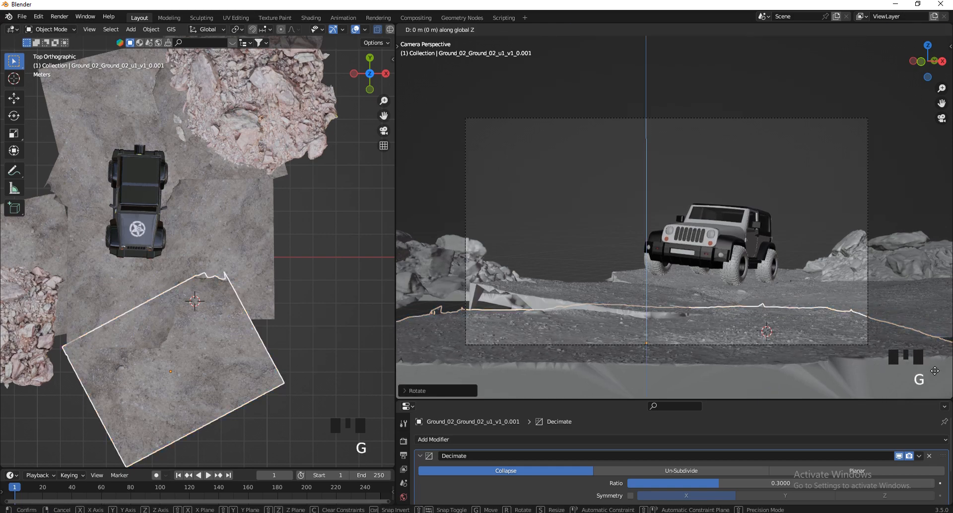
pyautogui.click(933, 295)
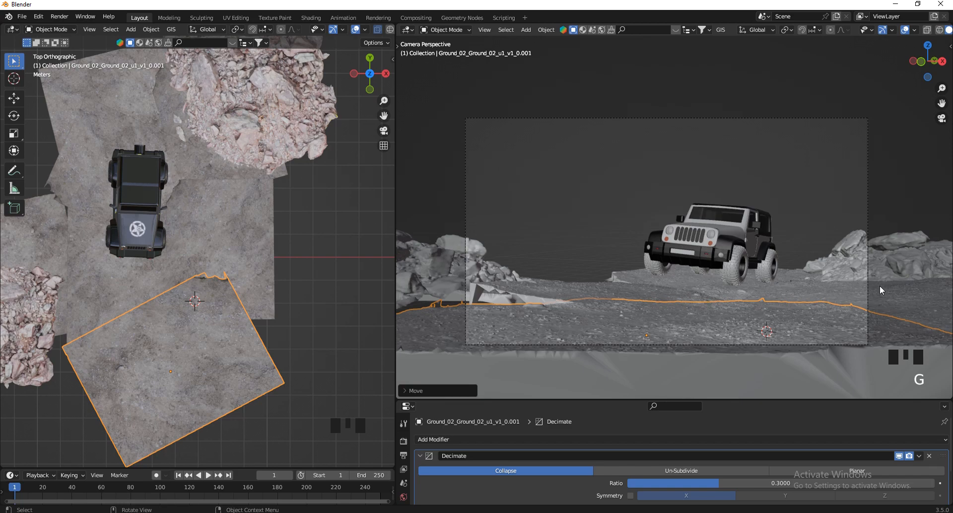
pyautogui.scroll(1, 881, 283)
pyautogui.scroll(-3, 258, 196)
pyautogui.scroll(3, 186, 186)
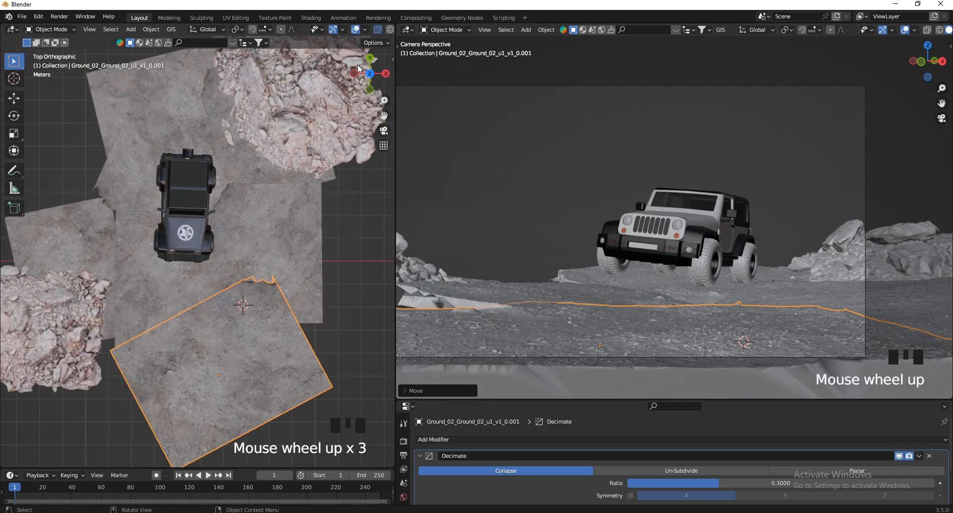
# Join the overlapping ground tiles beneath and around the Jeep into one object, leaving out the front ground tile.
pyautogui.moveTo(370, 73); pyautogui.dragTo(300, 145)
pyautogui.scroll(-3, 300, 145)
pyautogui.scroll(4, 213, 276)
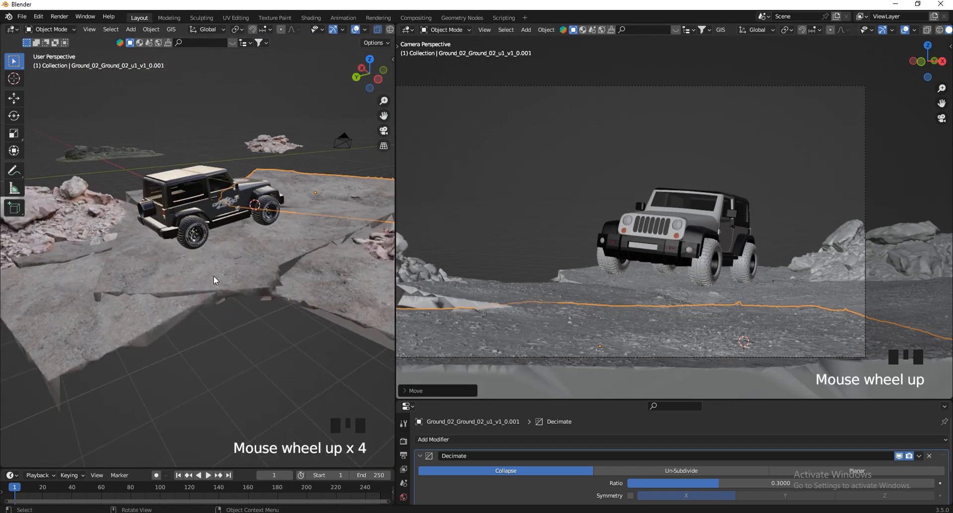
pyautogui.click(206, 279)
pyautogui.scroll(-3, 207, 279)
pyautogui.keyDown('shift'); pyautogui.click(140, 334); pyautogui.keyUp('shift')
pyautogui.scroll(3, 140, 327)
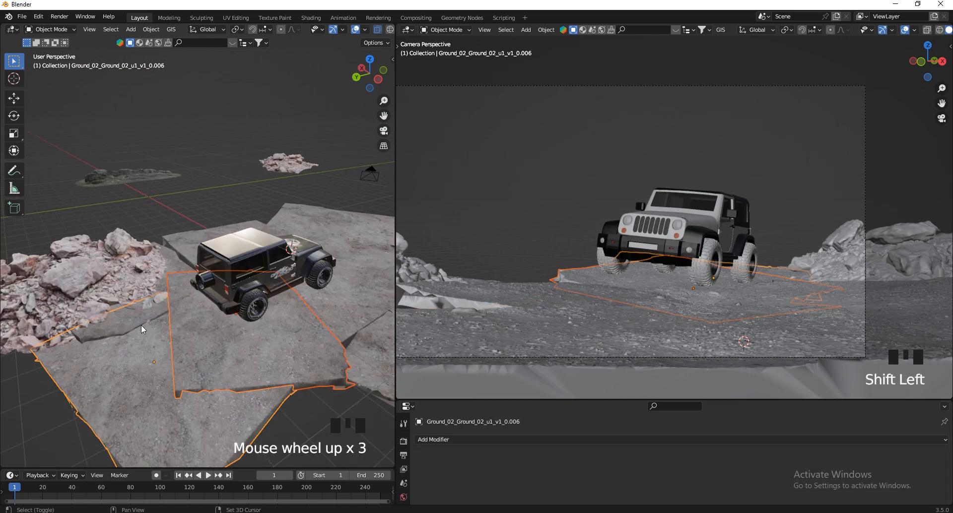
pyautogui.keyDown('shift'); pyautogui.click(138, 322); pyautogui.keyUp('shift')
pyautogui.keyDown('shift'); pyautogui.click(189, 240); pyautogui.keyUp('shift')
pyautogui.scroll(-2, 299, 338)
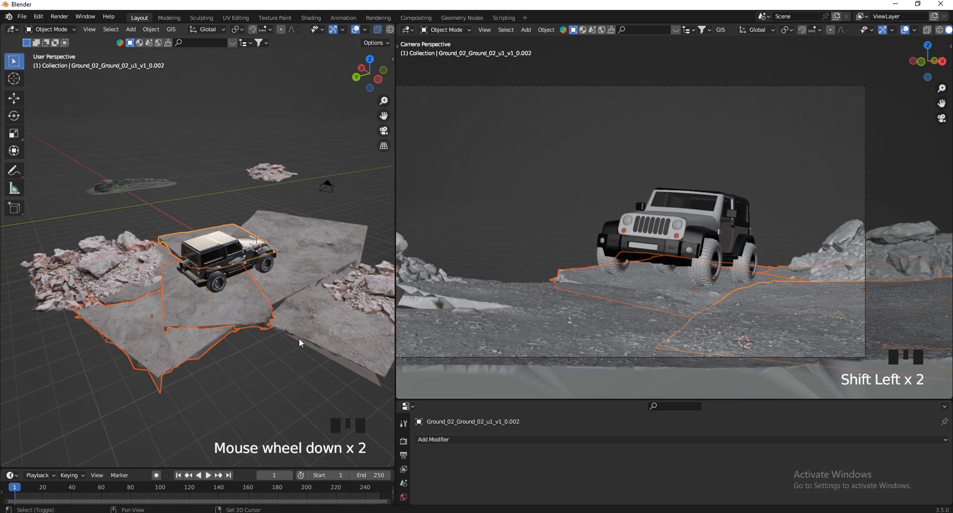
pyautogui.keyDown('shift'); pyautogui.click(272, 275); pyautogui.keyUp('shift')
pyautogui.keyDown('shift'); pyautogui.click(275, 273); pyautogui.keyUp('shift')
pyautogui.scroll(-1, 180, 305)
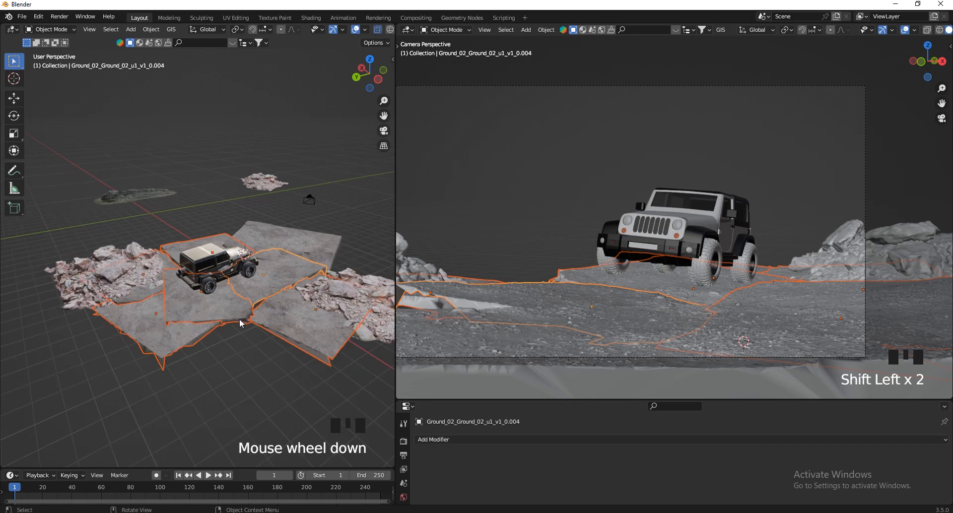
pyautogui.scroll(3, 243, 321)
pyautogui.rightClick(218, 308)
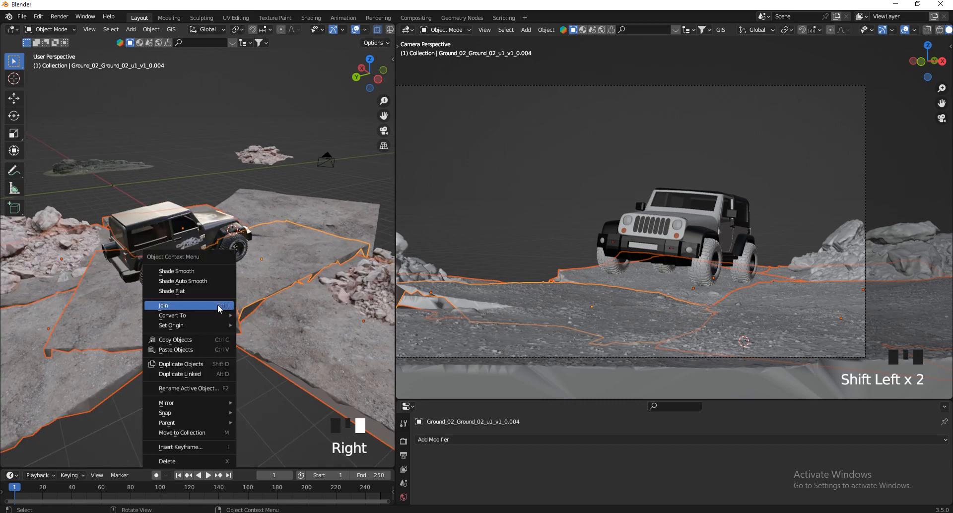
pyautogui.click(218, 308)
pyautogui.scroll(-3, 254, 334)
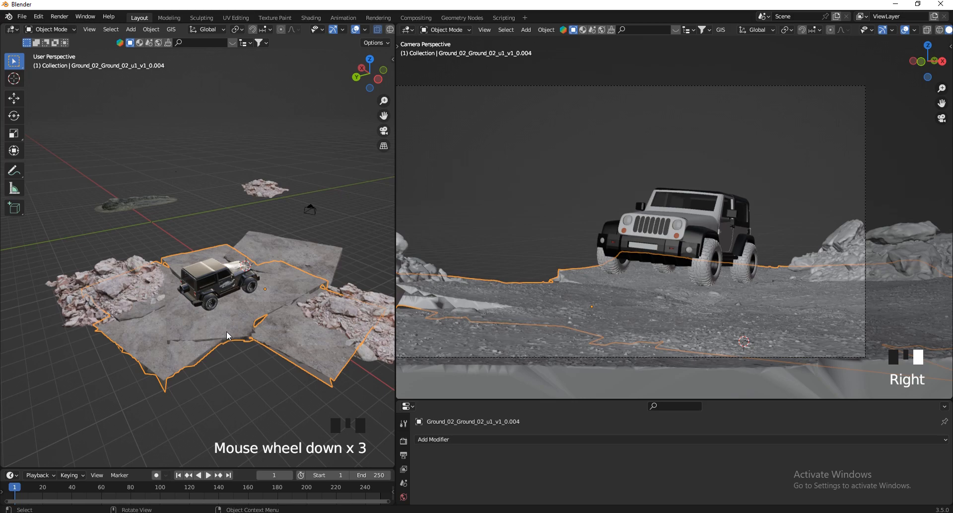
# Open the joined ground mesh in Edit Mode with proportional editing enabled and X-ray turned off.
pyautogui.press('Tab')
pyautogui.scroll(6, 240, 324)
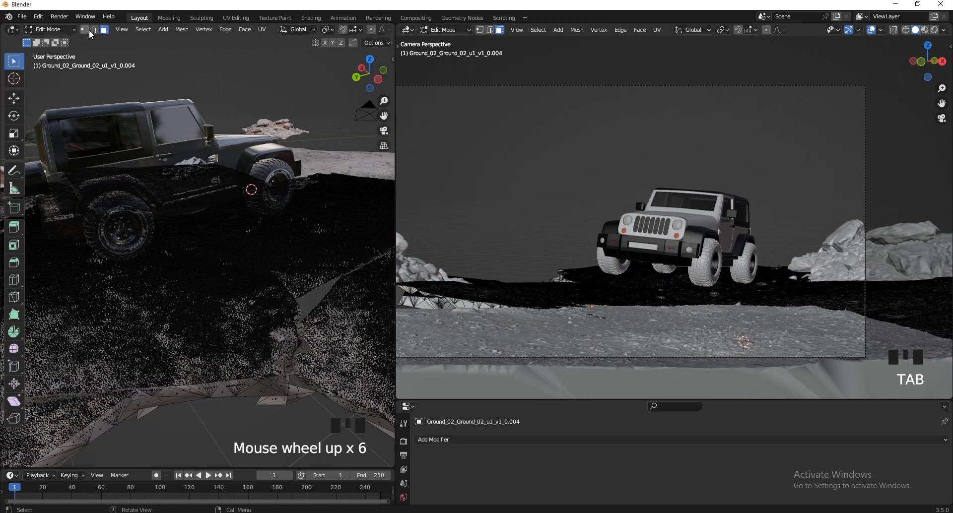
pyautogui.moveTo(288, 295); pyautogui.dragTo(279, 307)
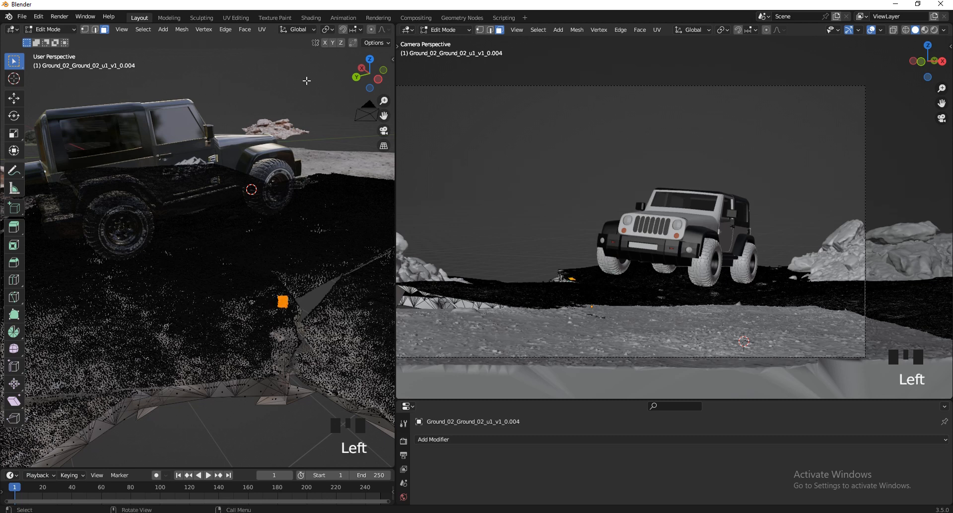
pyautogui.scroll(-4, 328, 29)
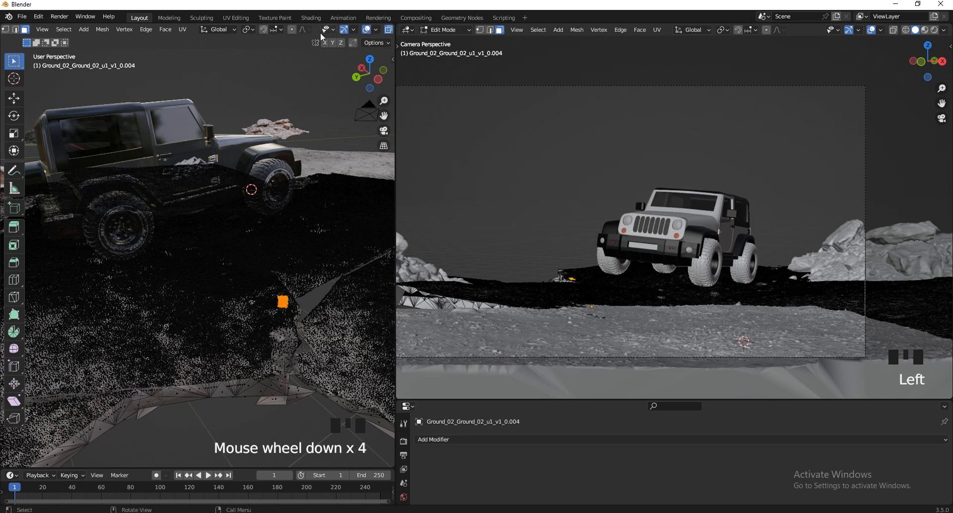
pyautogui.click(291, 30)
pyautogui.scroll(-1, 348, 32)
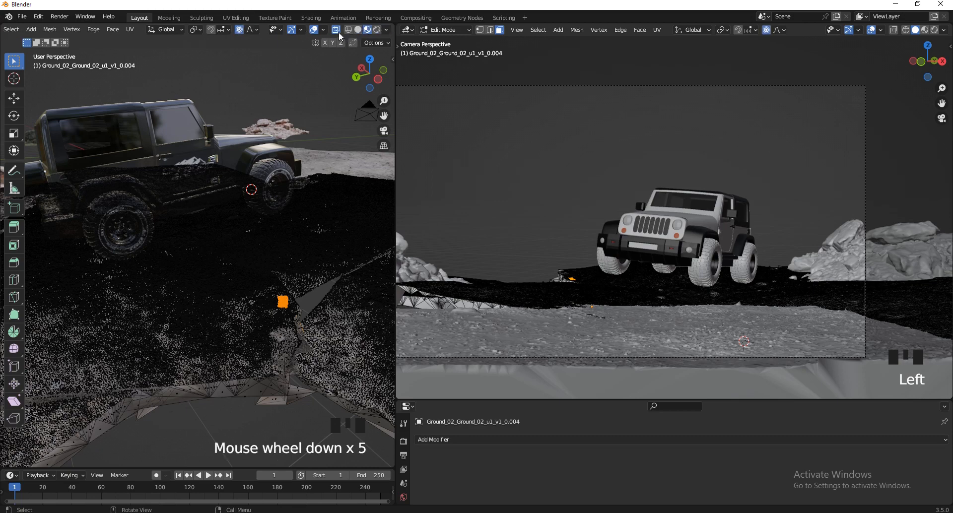
pyautogui.click(336, 31)
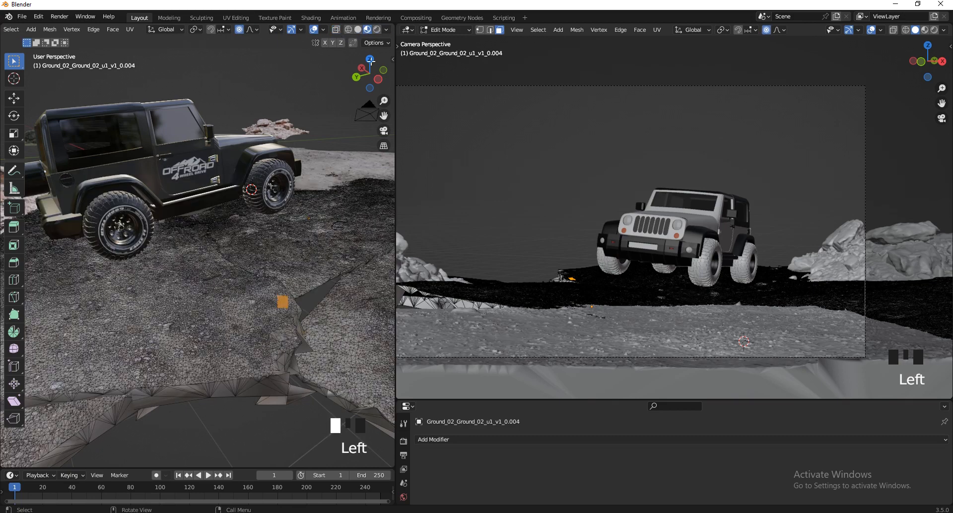
# Select a small patch of faces on the raised seam edge beside the Jeep.
pyautogui.moveTo(368, 62); pyautogui.dragTo(111, 61)
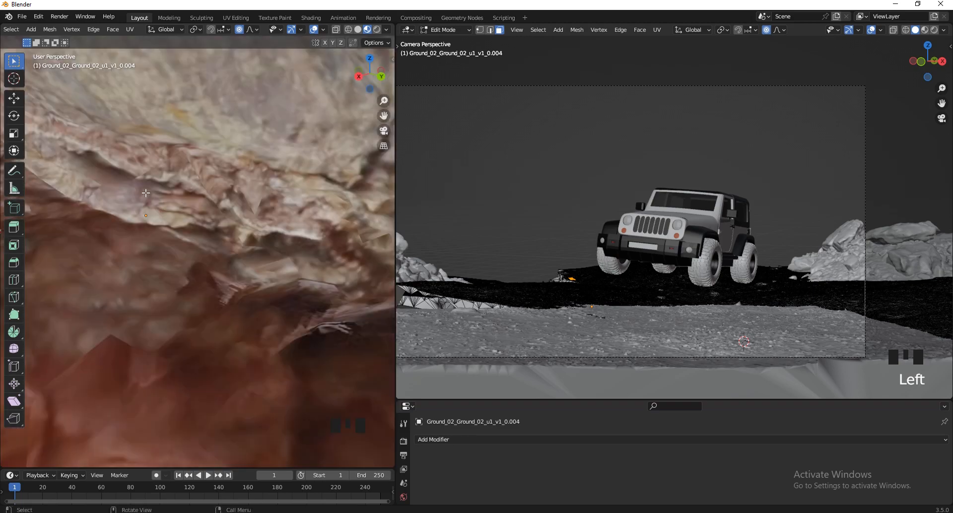
pyautogui.scroll(3, 172, 257)
pyautogui.scroll(-2, 144, 323)
pyautogui.scroll(2, 148, 299)
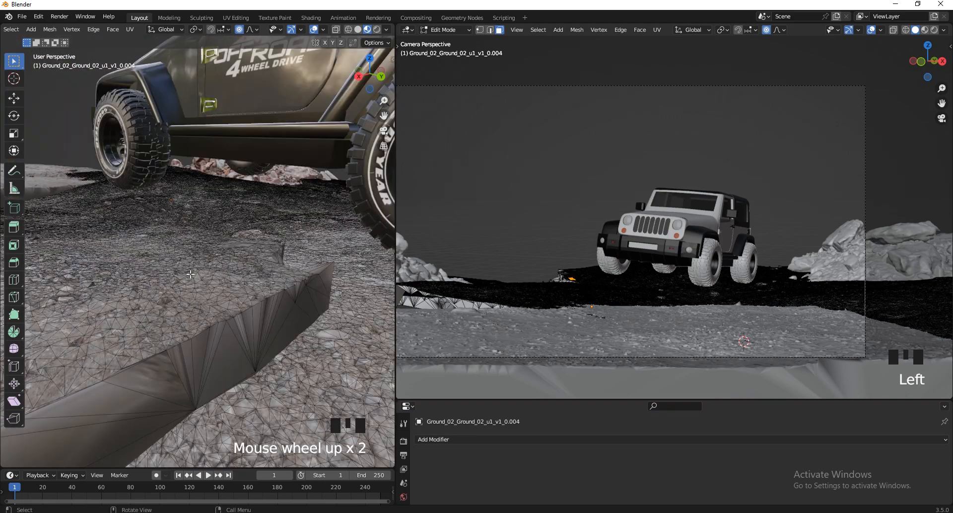
pyautogui.scroll(-1, 180, 315)
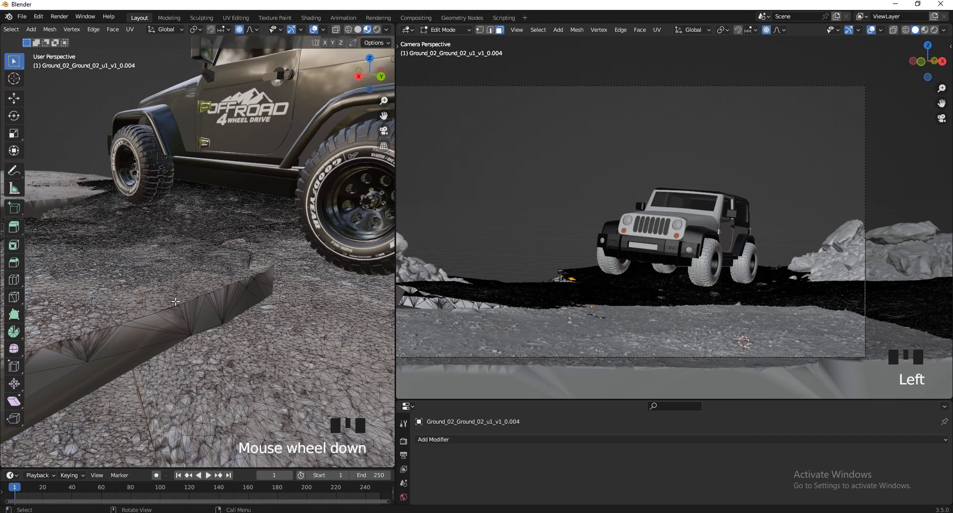
pyautogui.moveTo(192, 292); pyautogui.dragTo(178, 306)
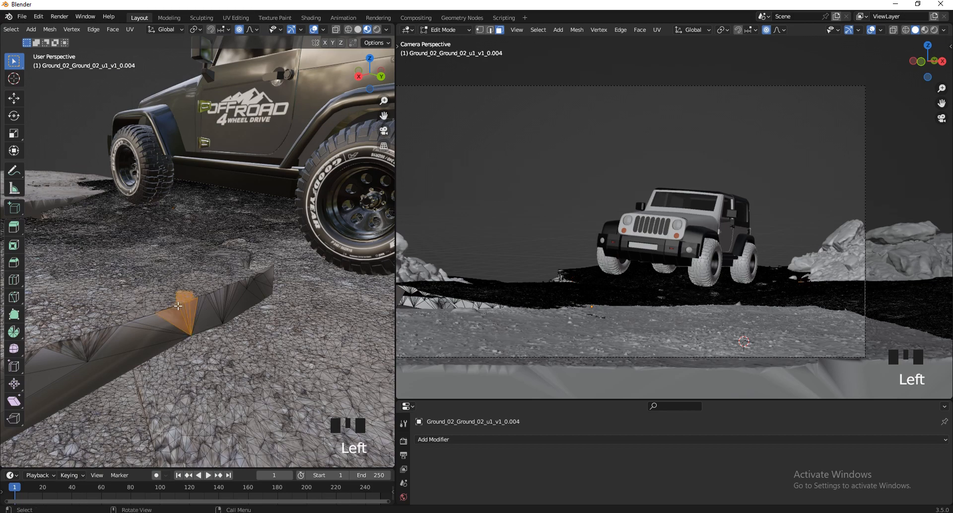
pyautogui.press('g')
pyautogui.press('z')
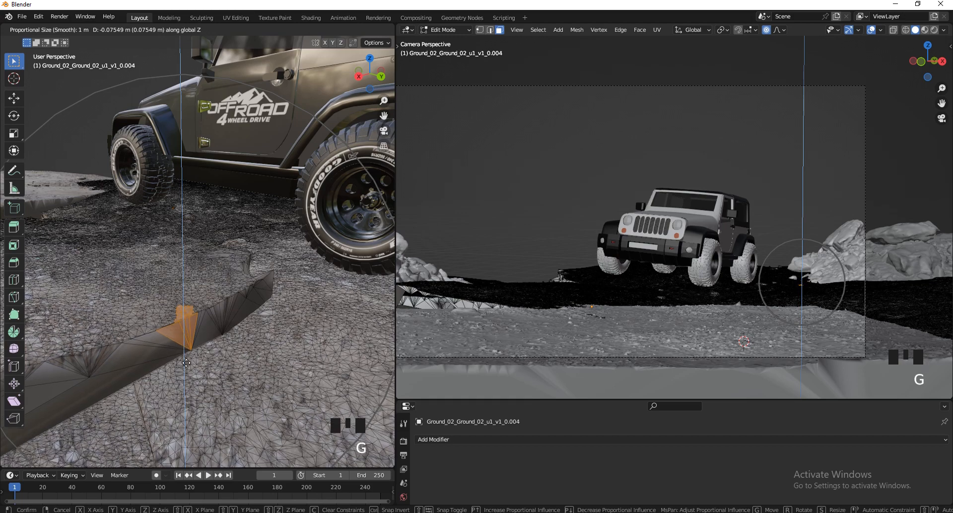
pyautogui.rightClick(170, 382)
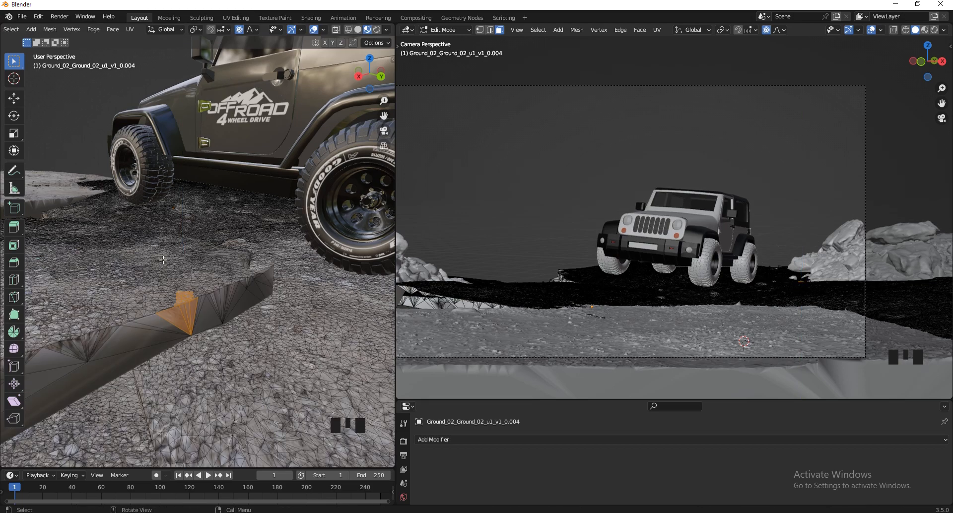
# Lower the selected seam patch about 0.23 m along Z with smooth proportional falloff and an influence radius of about 2.14 m.
pyautogui.click(254, 29)
pyautogui.press('g')
pyautogui.press('z')
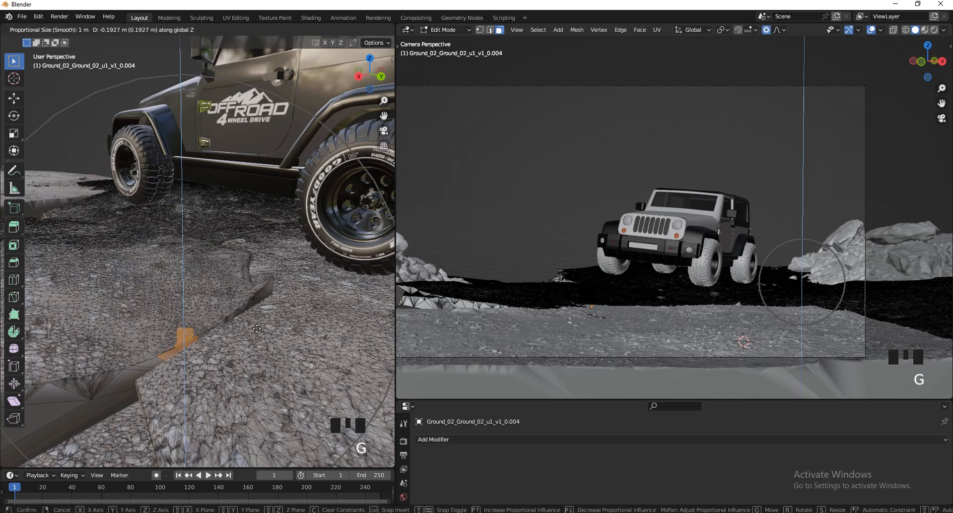
pyautogui.scroll(1, 257, 329)
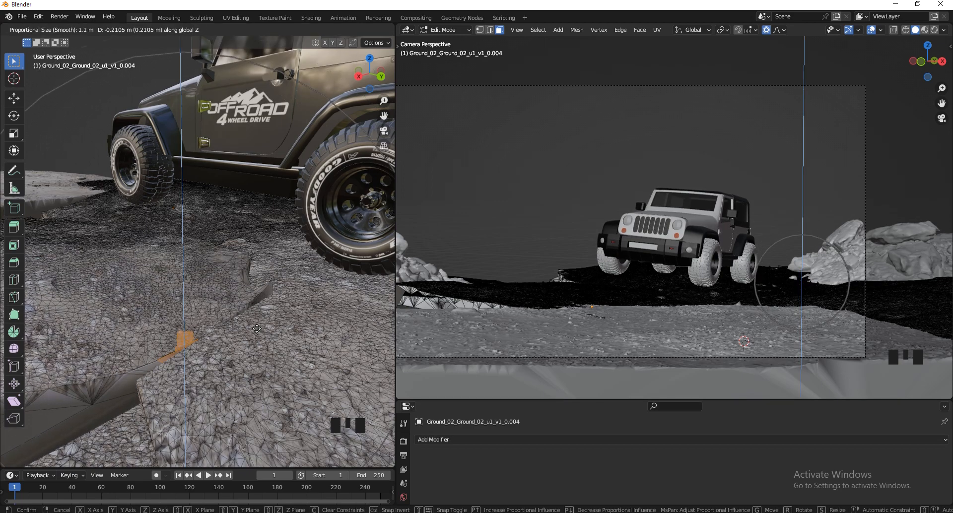
pyautogui.scroll(5, 257, 329)
pyautogui.scroll(-11, 257, 329)
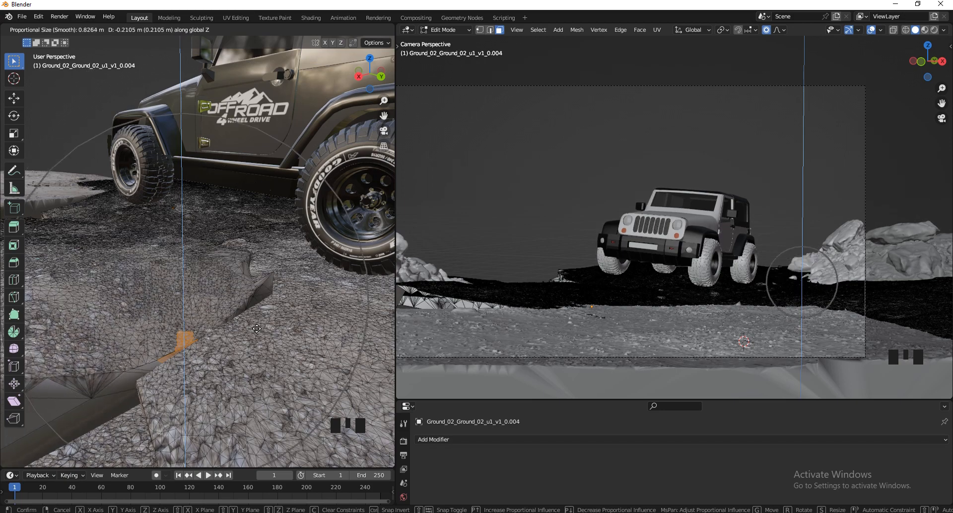
pyautogui.scroll(-2, 257, 328)
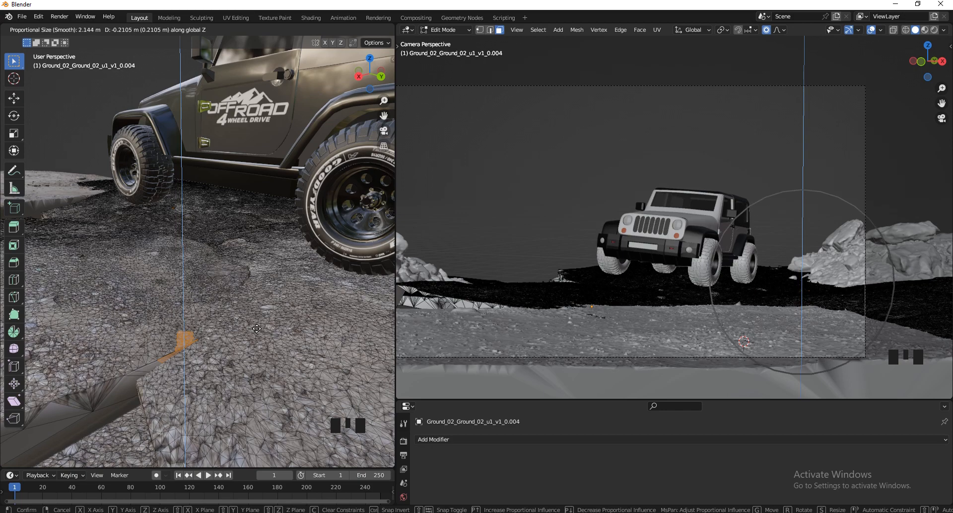
pyautogui.scroll(-1, 258, 331)
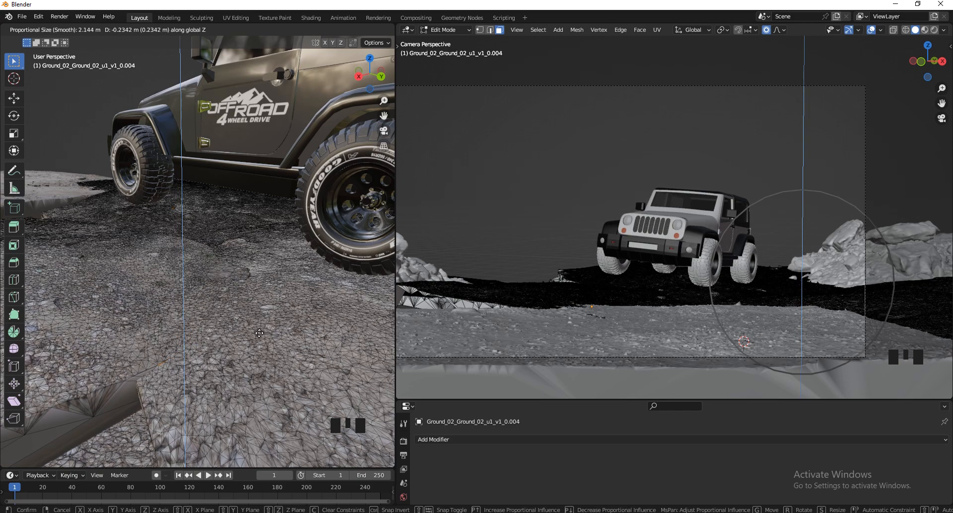
pyautogui.click(259, 333)
# Select a small patch of faces on the remaining raised seam edge near the rocks beside the Jeep.
pyautogui.scroll(-3, 175, 322)
pyautogui.scroll(1, 175, 321)
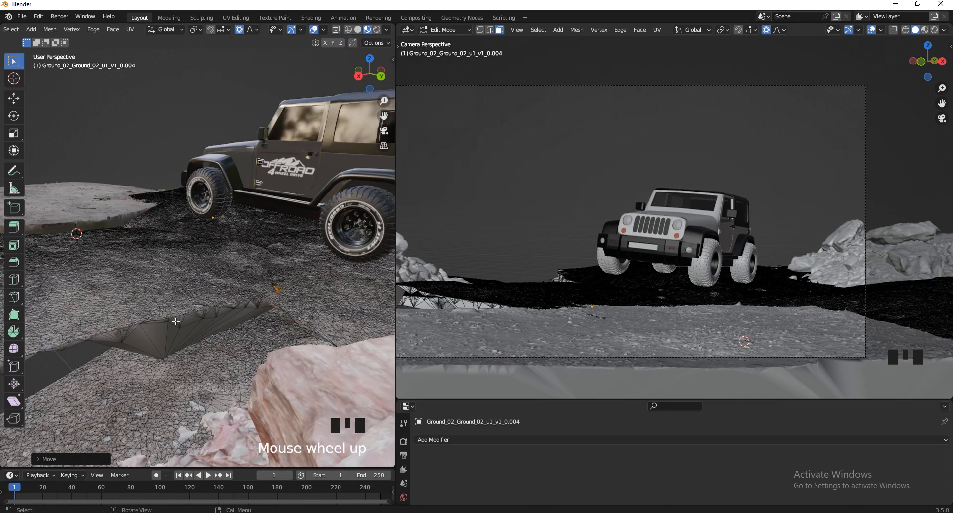
pyautogui.click(176, 322)
pyautogui.scroll(2, 176, 321)
pyautogui.scroll(-1, 213, 288)
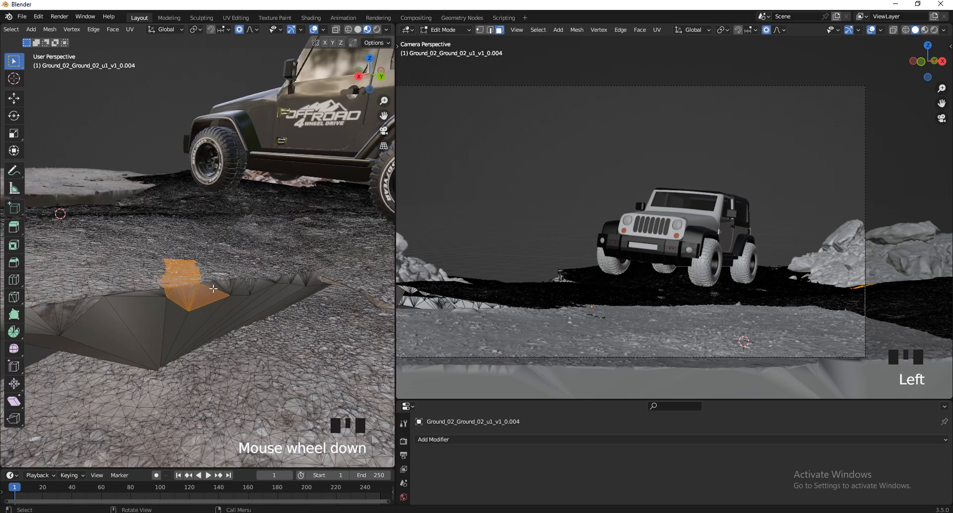
pyautogui.click(213, 295)
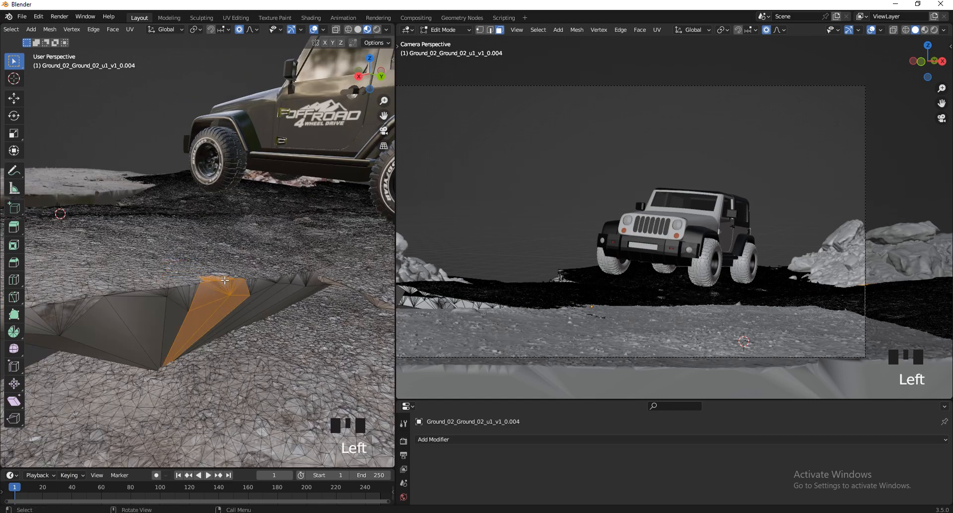
pyautogui.click(210, 286)
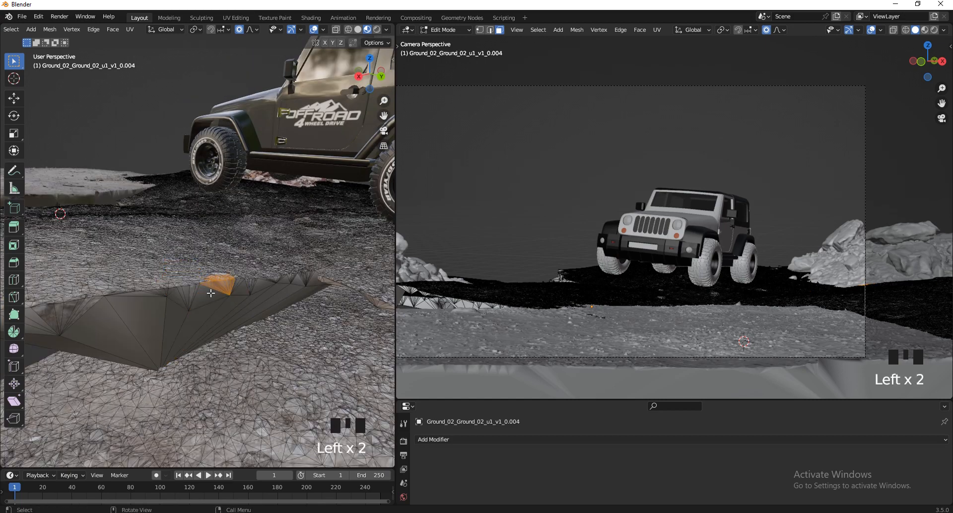
pyautogui.press('g')
pyautogui.press('z')
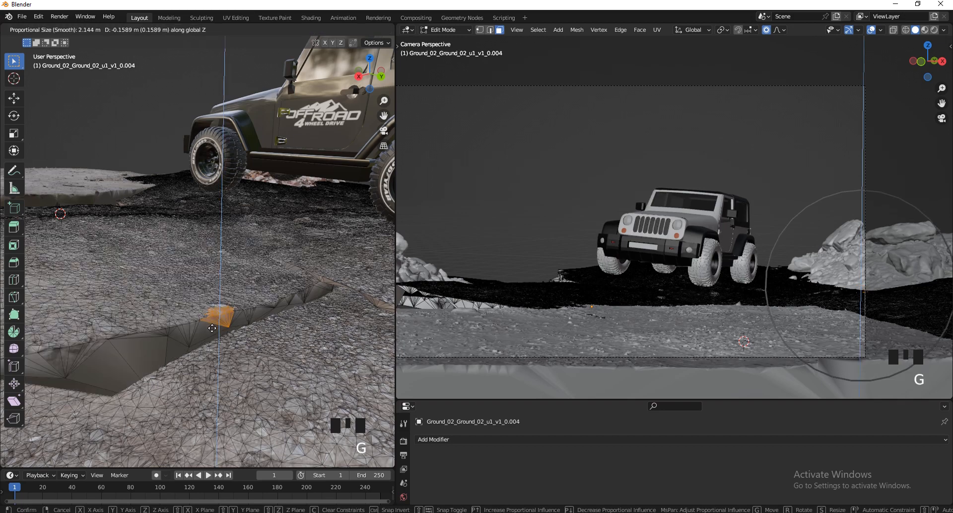
pyautogui.scroll(-4, 213, 330)
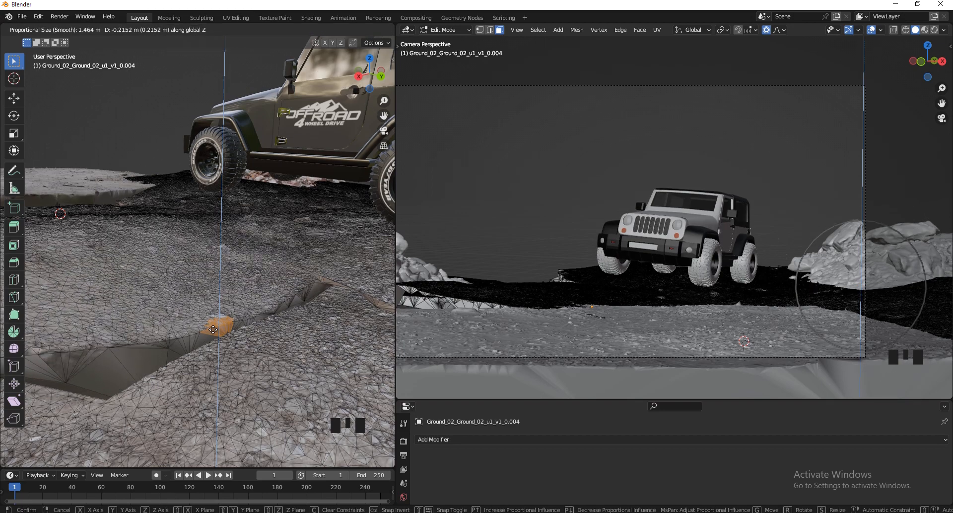
pyautogui.scroll(1, 213, 335)
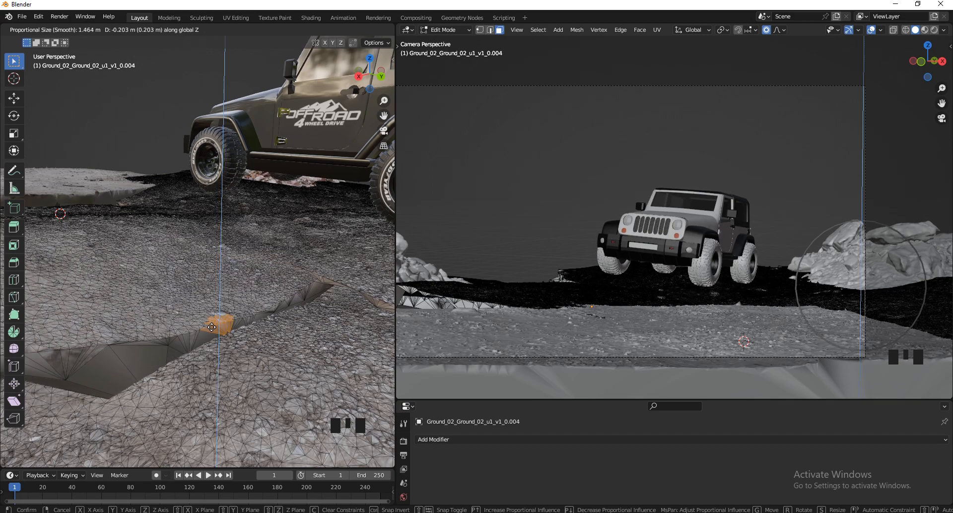
pyautogui.click(333, 278)
# Add a second patch near the seam's end to the selection and lower both about 0.16 m along Z with a smooth 0.75 m falloff.
pyautogui.scroll(2, 329, 267)
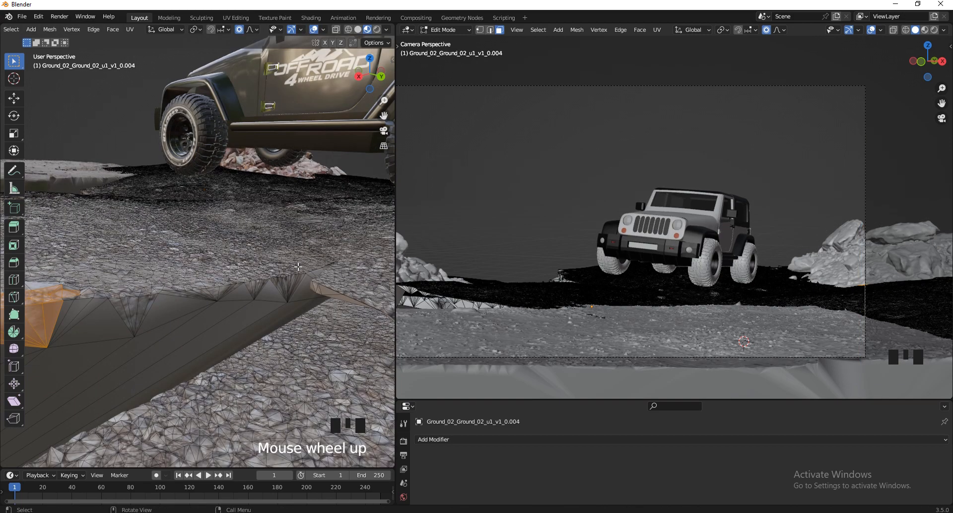
pyautogui.keyDown('shift'); pyautogui.click(272, 289); pyautogui.keyUp('shift')
pyautogui.scroll(-1, 301, 288)
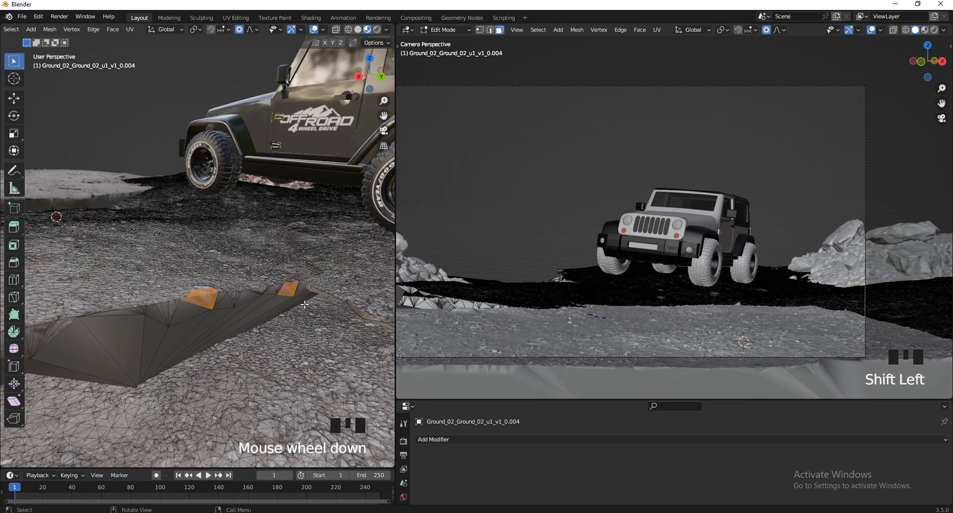
pyautogui.press('g')
pyautogui.press('z')
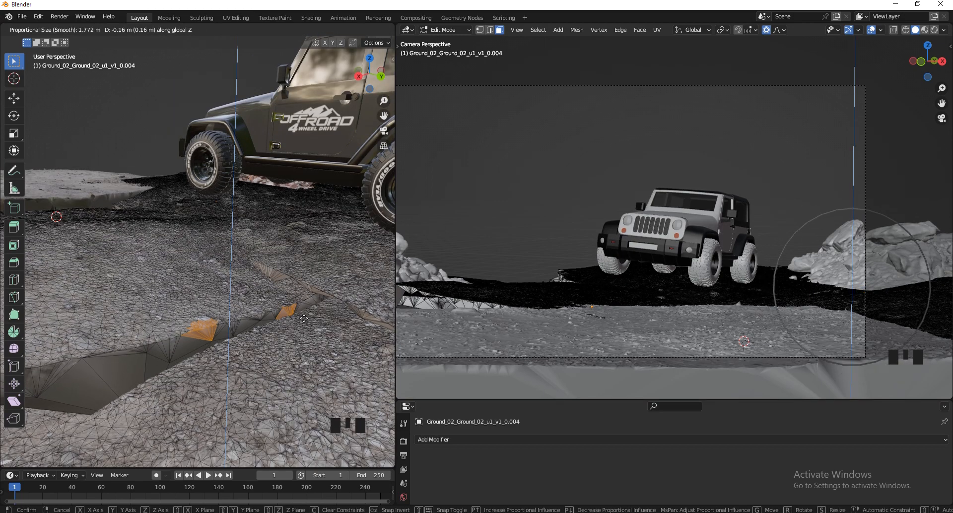
pyautogui.scroll(9, 303, 318)
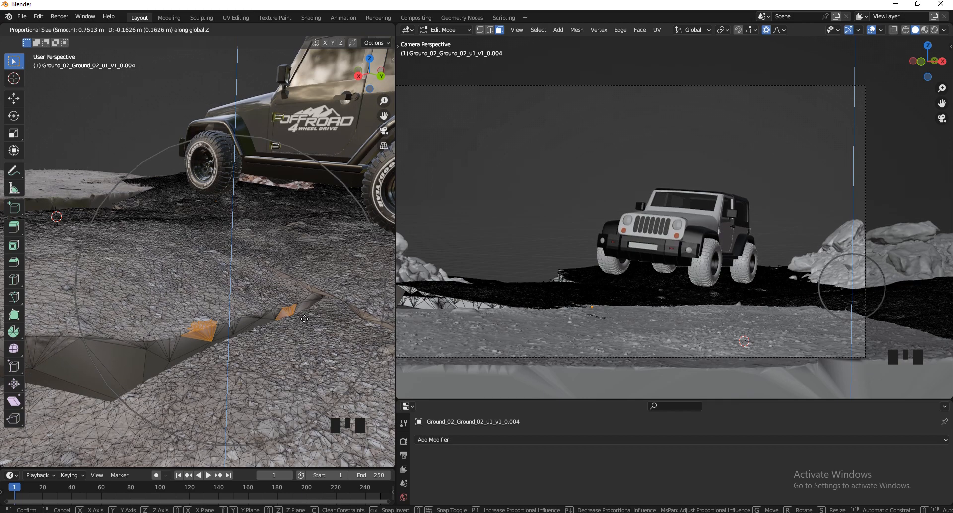
pyautogui.click(304, 319)
# Raise a small patch on the lower ground edge across the gap about 0.40 m along Z with a smooth 1.46 m falloff, leaving Edit Mode.
pyautogui.scroll(-2, 317, 319)
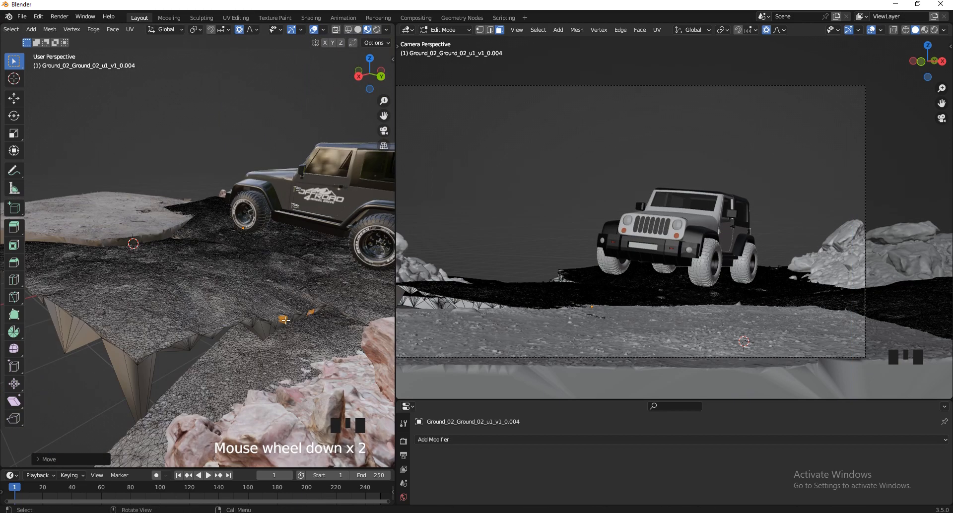
pyautogui.scroll(1, 286, 320)
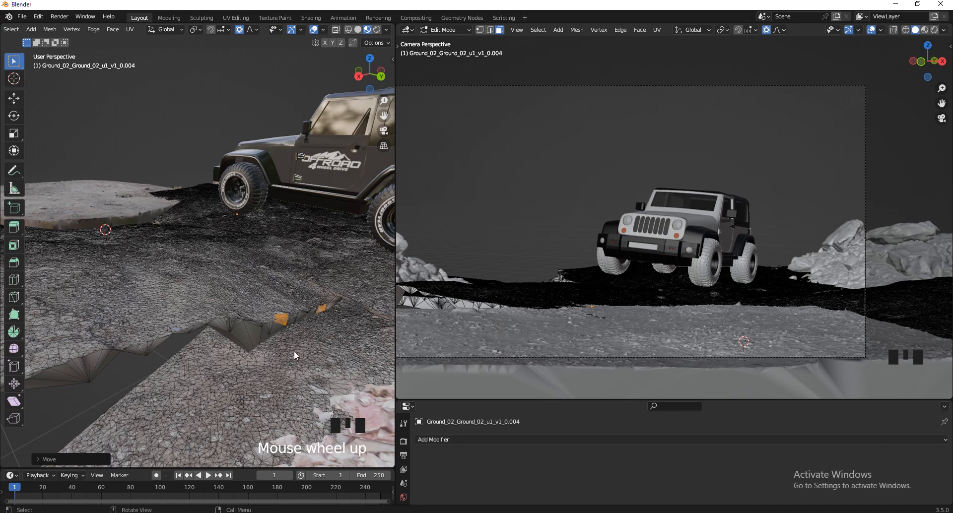
pyautogui.press('Tab')
pyautogui.press('Tab')
pyautogui.click(194, 339)
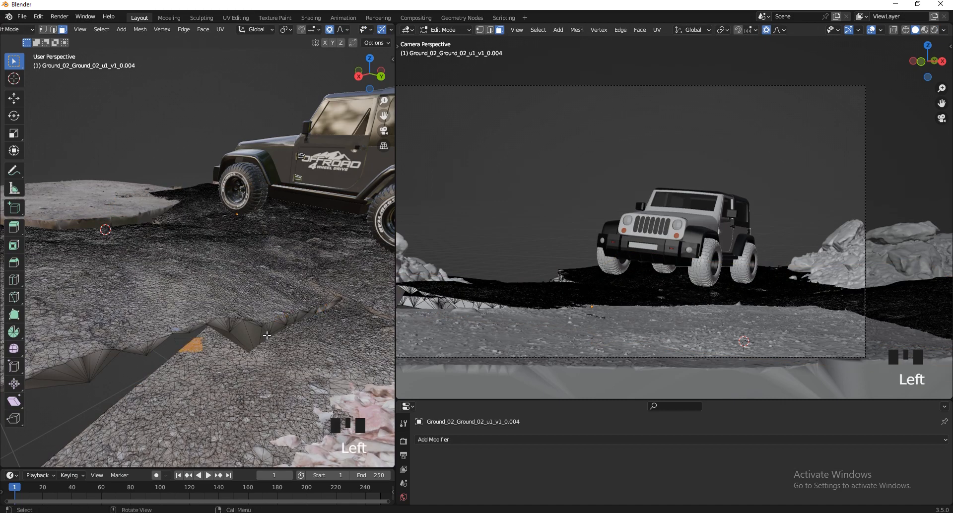
pyautogui.press('g')
pyautogui.press('z')
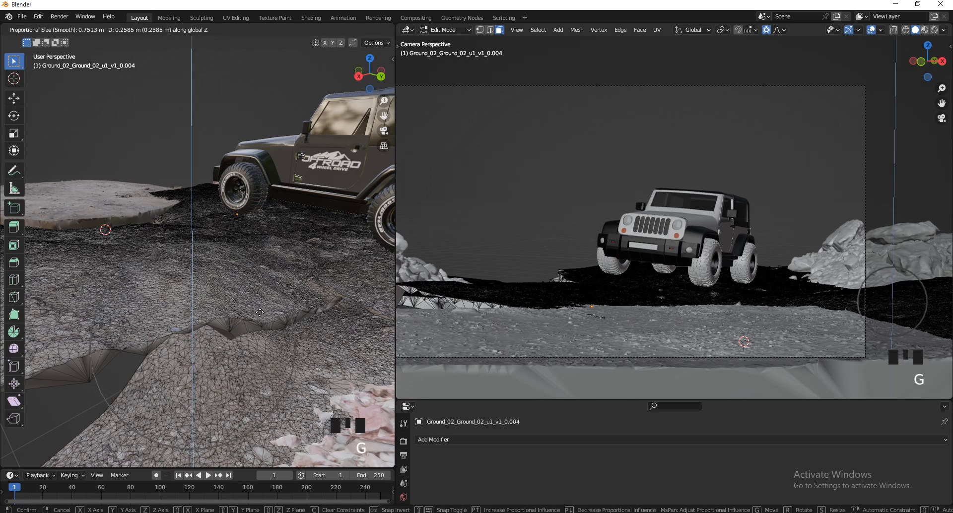
pyautogui.scroll(-5, 259, 310)
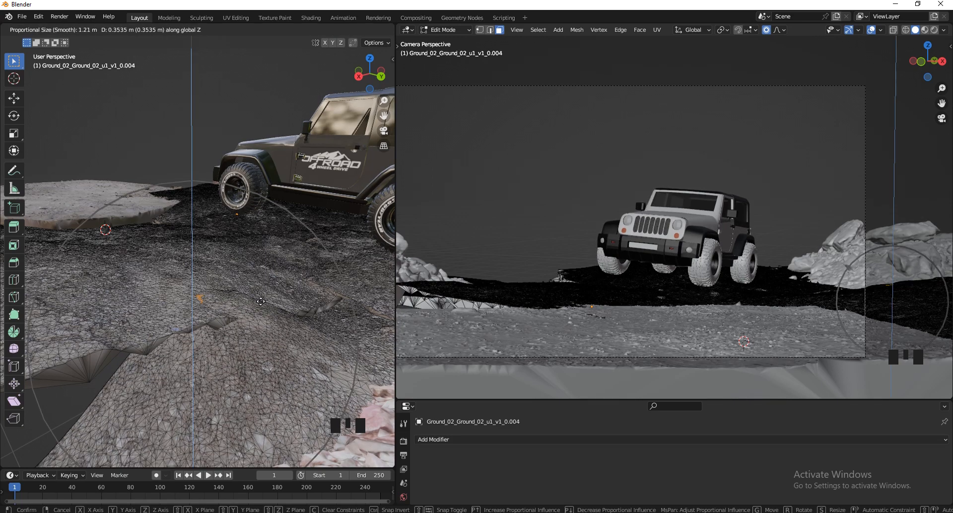
pyautogui.scroll(-2, 259, 301)
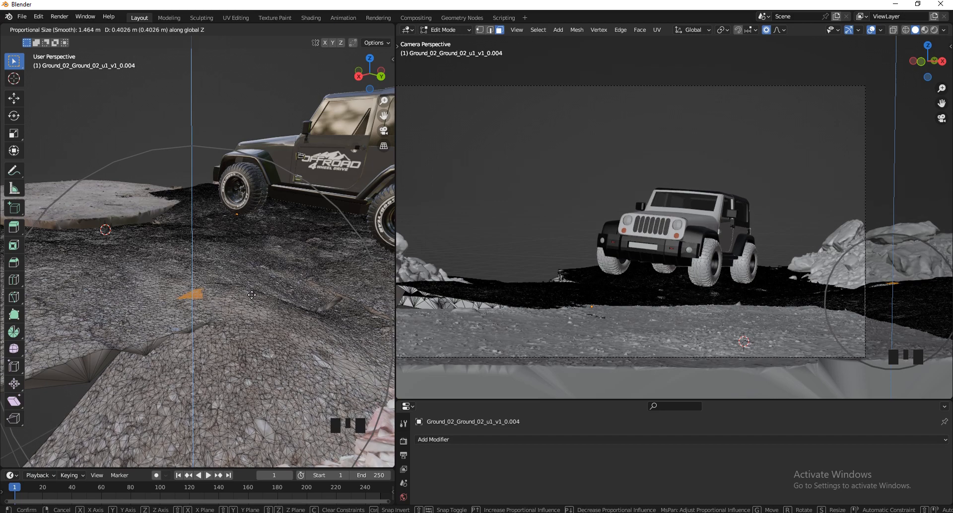
pyautogui.click(251, 294)
pyautogui.press('Tab')
# Examine the blended ground seams around the Jeep and how the rocks and front ground tile sit in the camera view.
pyautogui.scroll(-2, 149, 312)
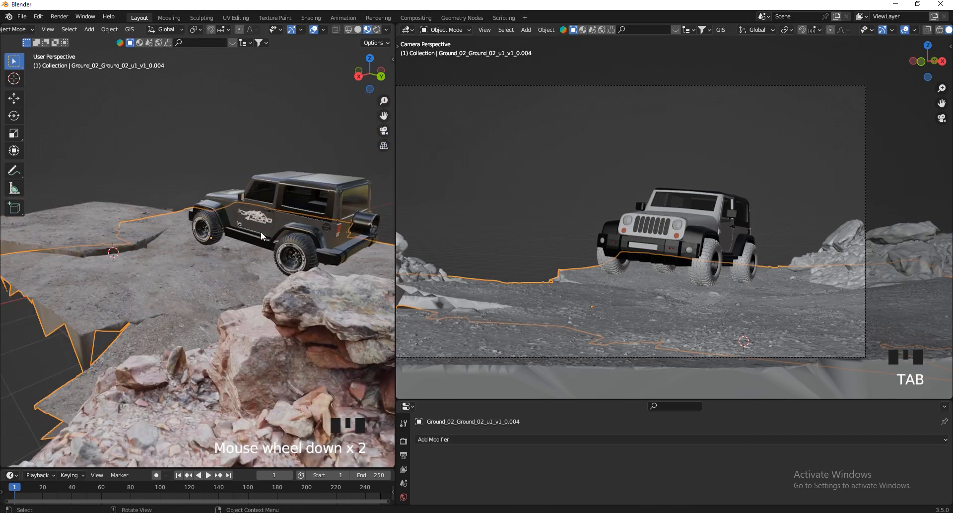
pyautogui.moveTo(370, 73); pyautogui.dragTo(50, 92)
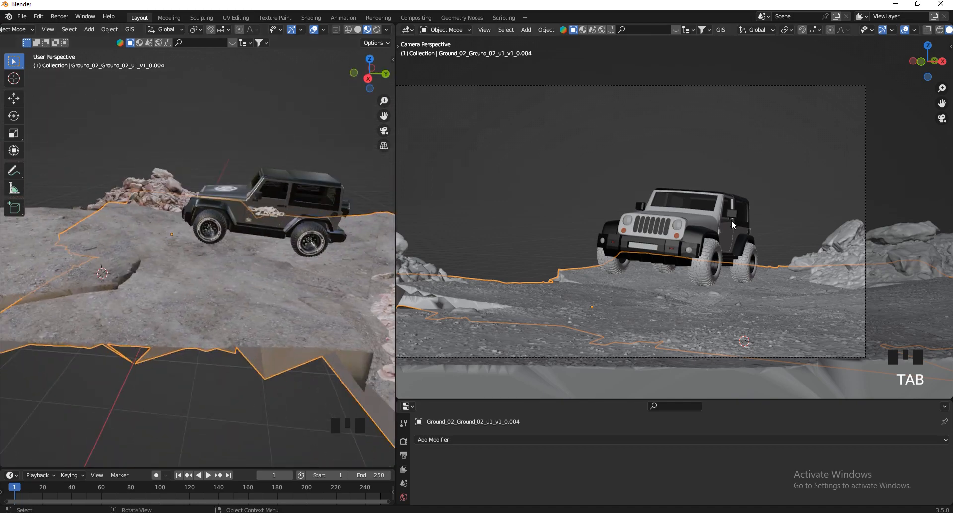
pyautogui.scroll(-4, 646, 298)
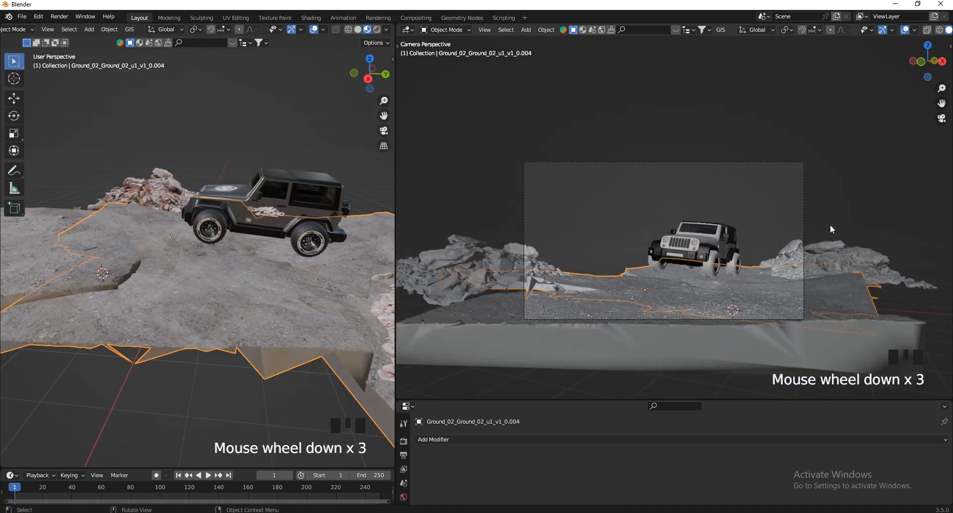
pyautogui.scroll(2, 797, 182)
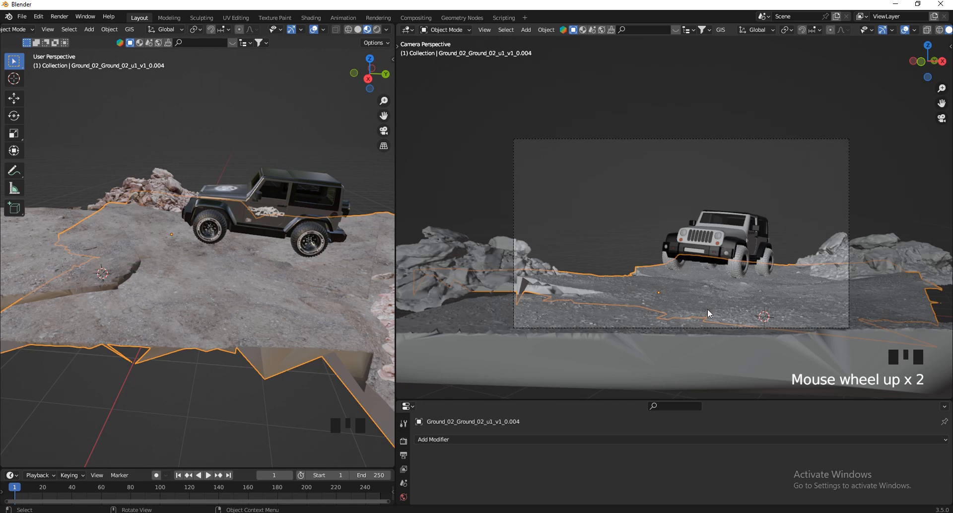
pyautogui.click(873, 256)
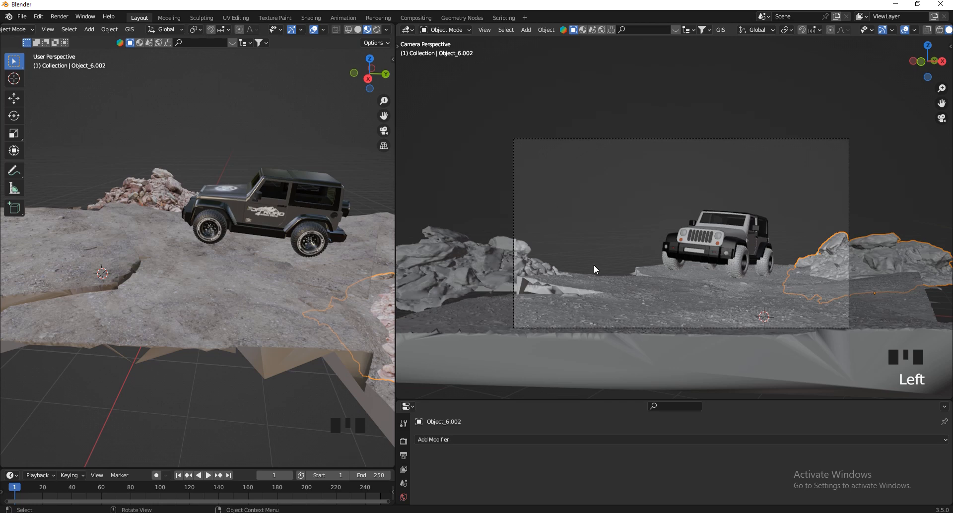
pyautogui.click(666, 314)
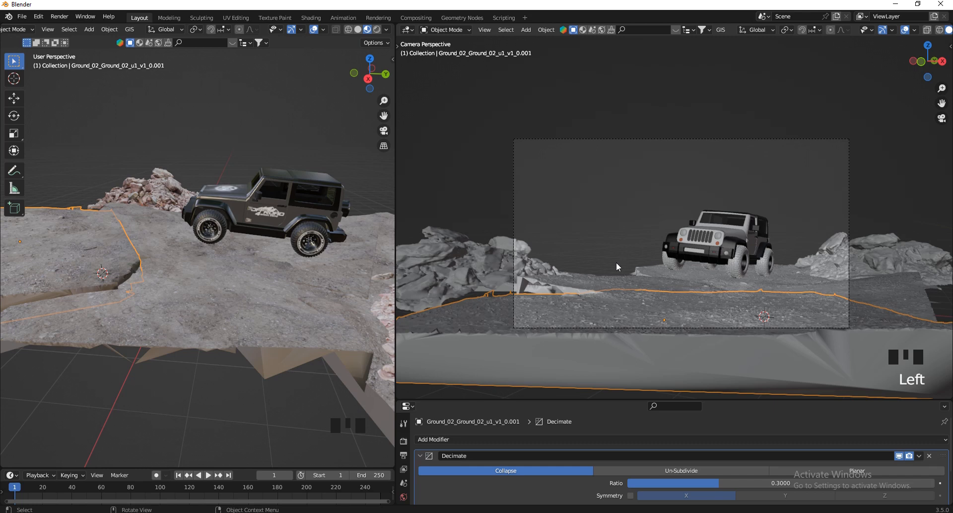
pyautogui.press('KP_0')
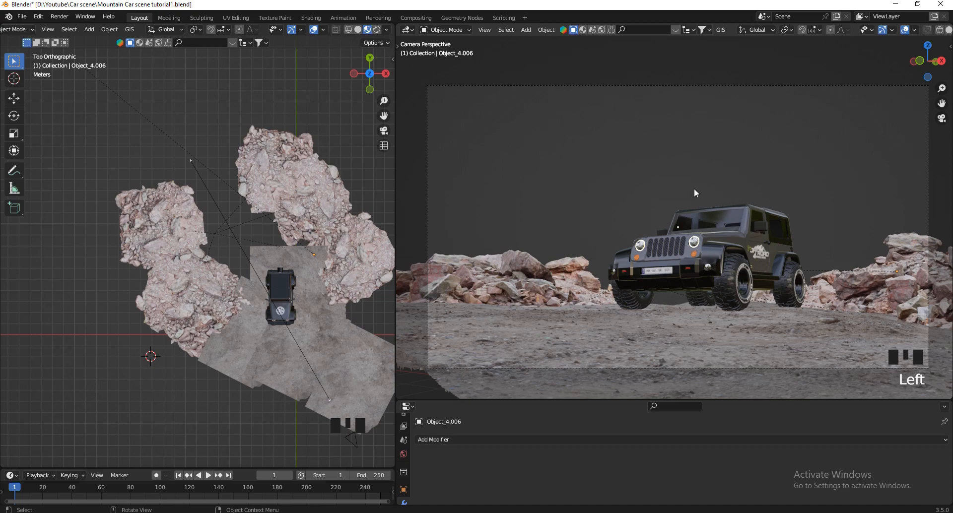
# Review the layout from above by selecting the rock pile and each ground tile around the Jeep in turn, ending with nothing selected.
pyautogui.click(198, 309)
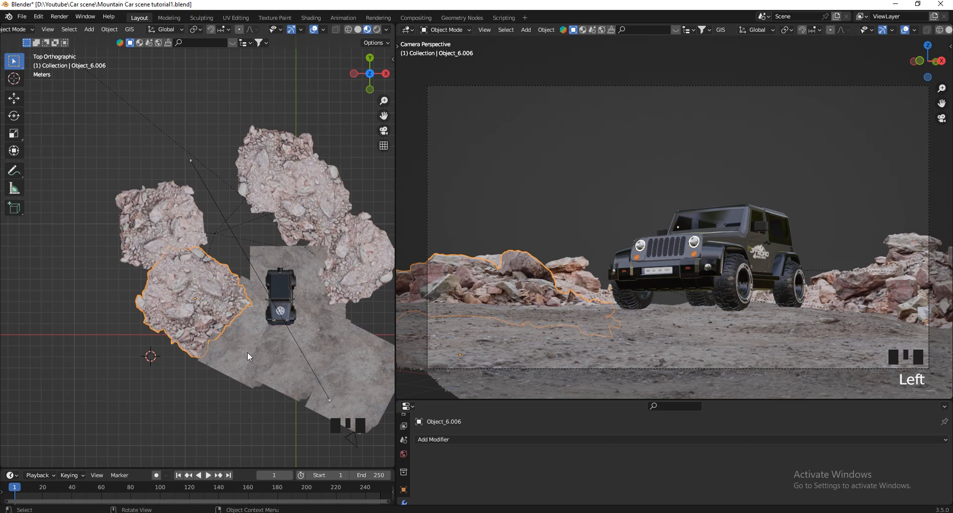
pyautogui.click(269, 364)
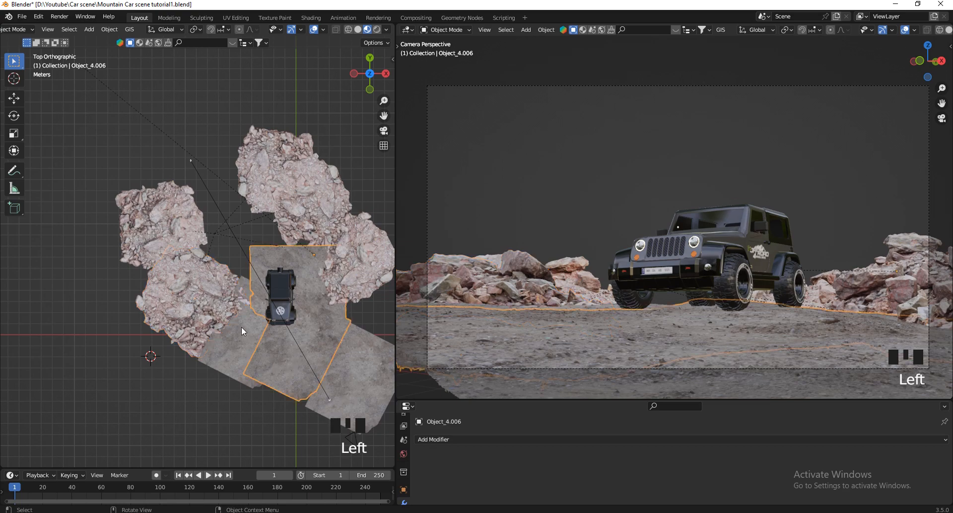
pyautogui.scroll(-2, 258, 323)
pyautogui.scroll(2, 201, 216)
pyautogui.click(195, 350)
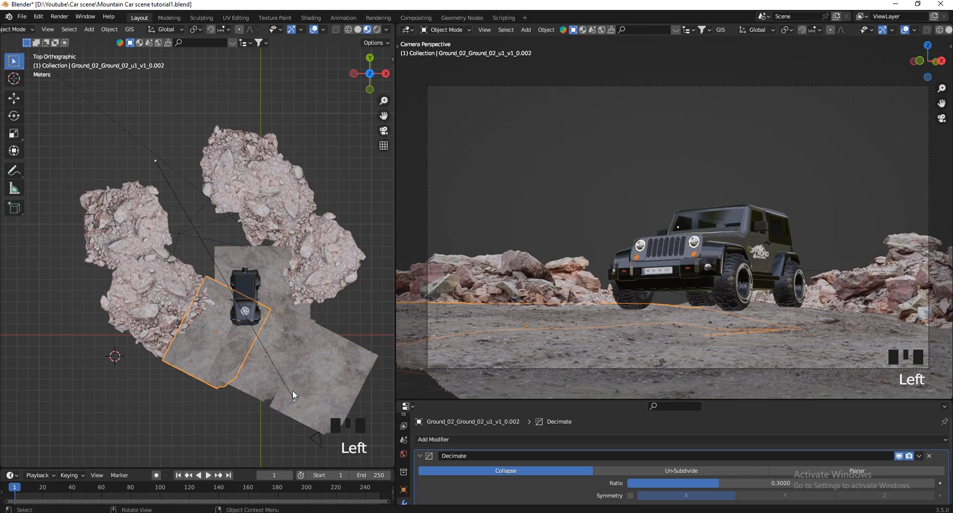
pyautogui.click(320, 392)
pyautogui.click(209, 351)
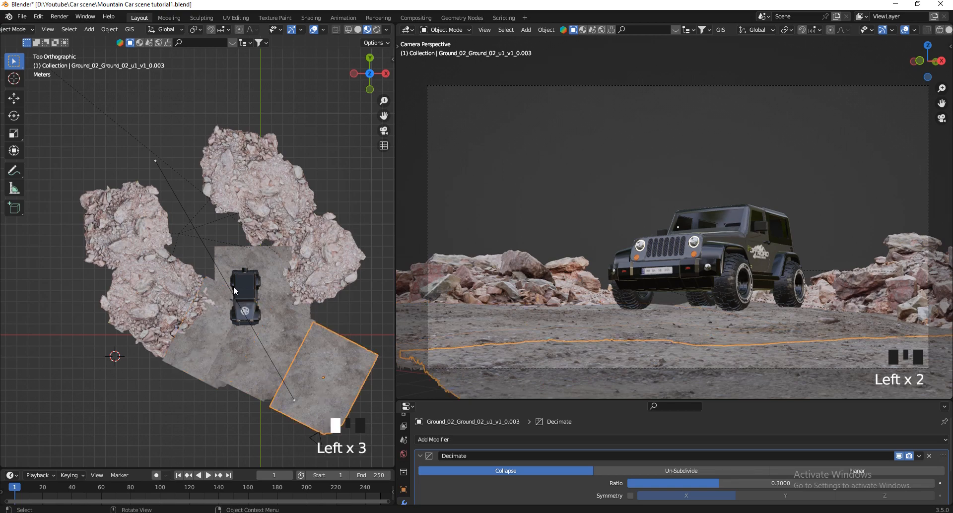
pyautogui.click(273, 270)
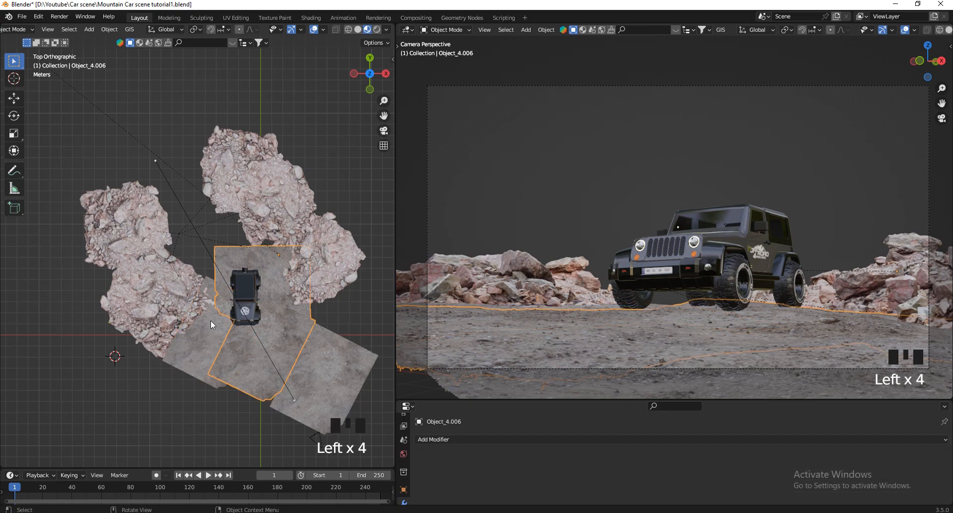
pyautogui.click(347, 159)
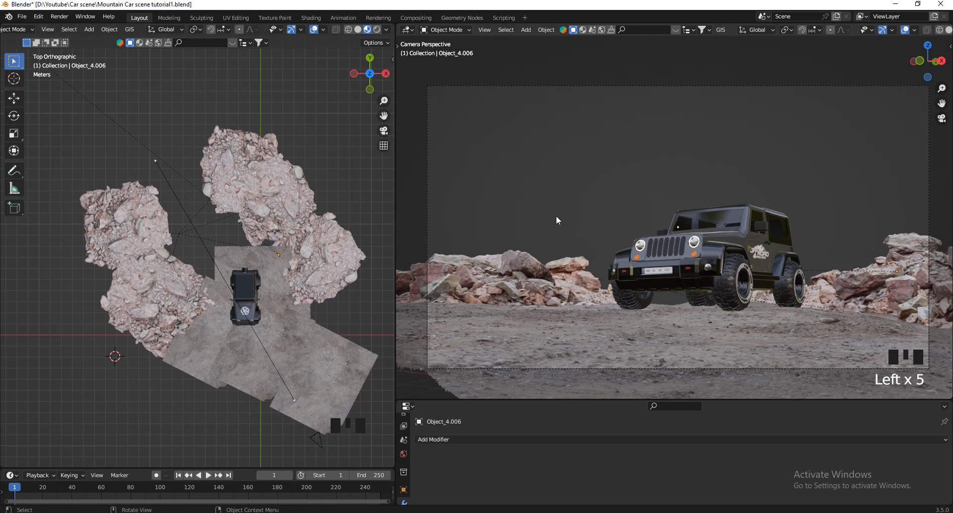
# Paste the copied tree objects into the scene around the rocks and Jeep, and clear the selection.
pyautogui.press('ctrl')
pyautogui.hotkey('ctrl', 'v')
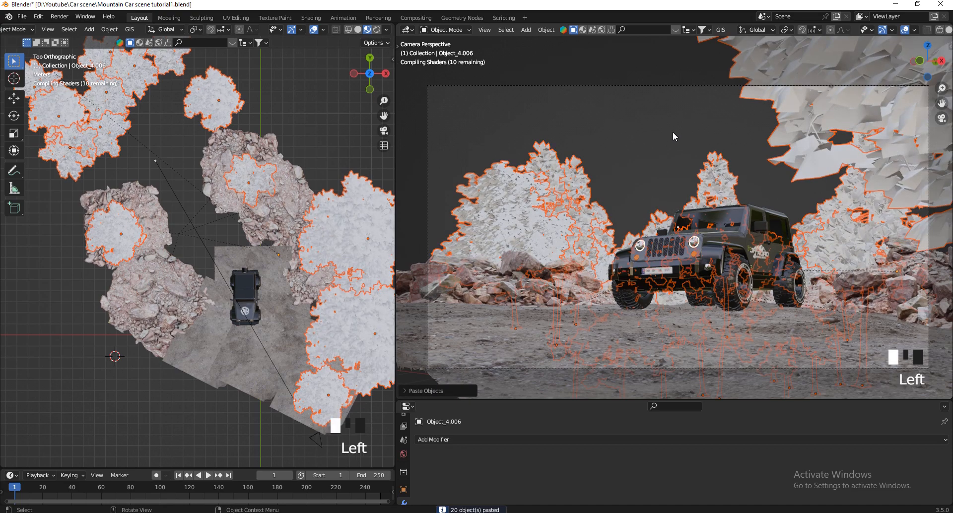
pyautogui.click(711, 130)
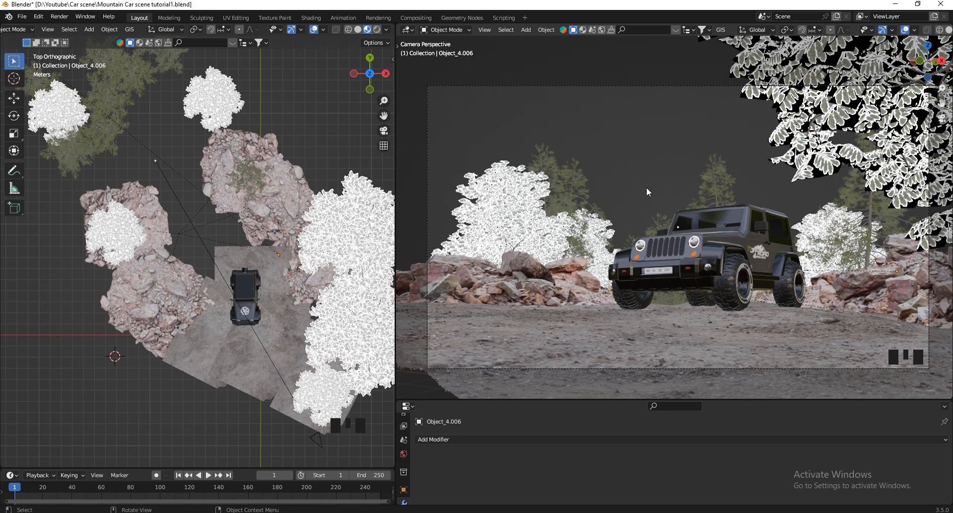
pyautogui.click(663, 154)
# Check the leaf transparency of the white broadleaf trees up close and select Tree 7 behind the rocks in the camera view.
pyautogui.scroll(8, 527, 174)
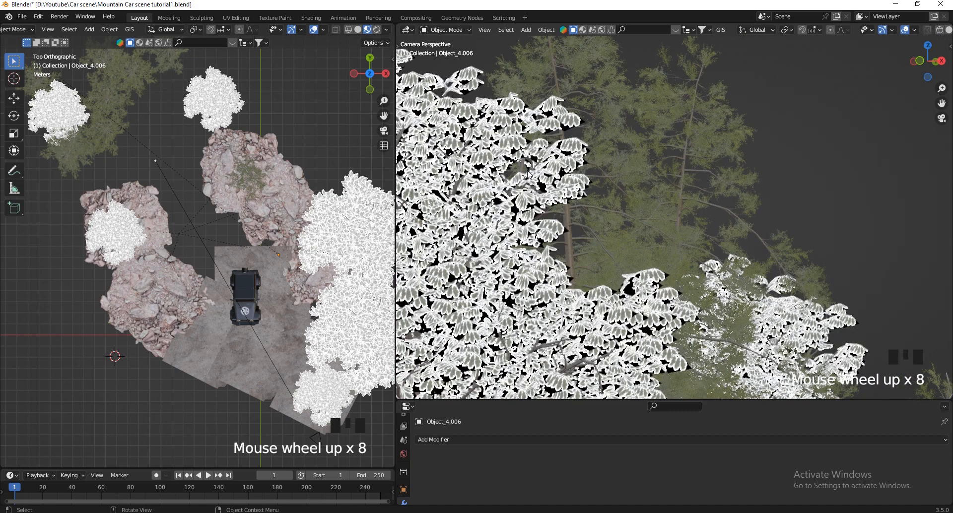
pyautogui.scroll(8, 528, 175)
pyautogui.scroll(6, 666, 149)
pyautogui.scroll(-5, 659, 140)
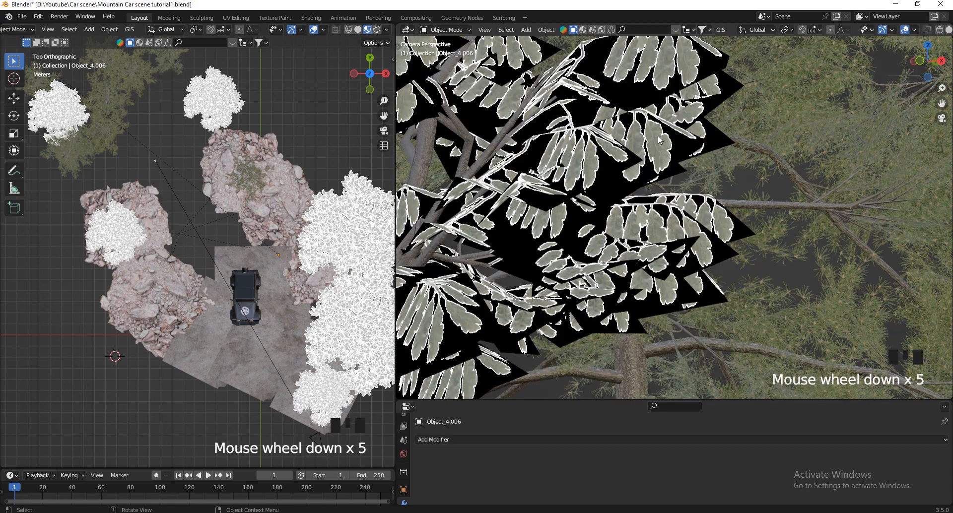
pyautogui.click(663, 142)
pyautogui.scroll(-12, 685, 139)
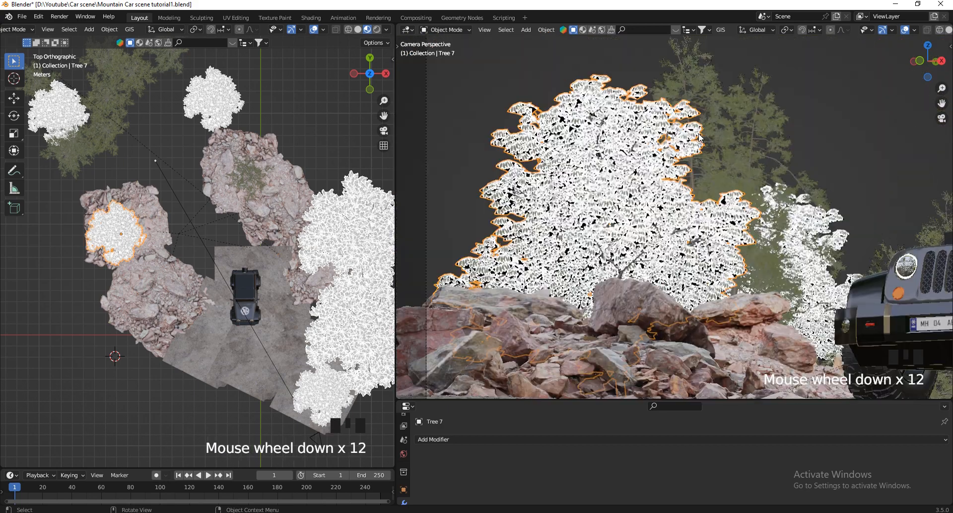
pyautogui.scroll(-1, 700, 138)
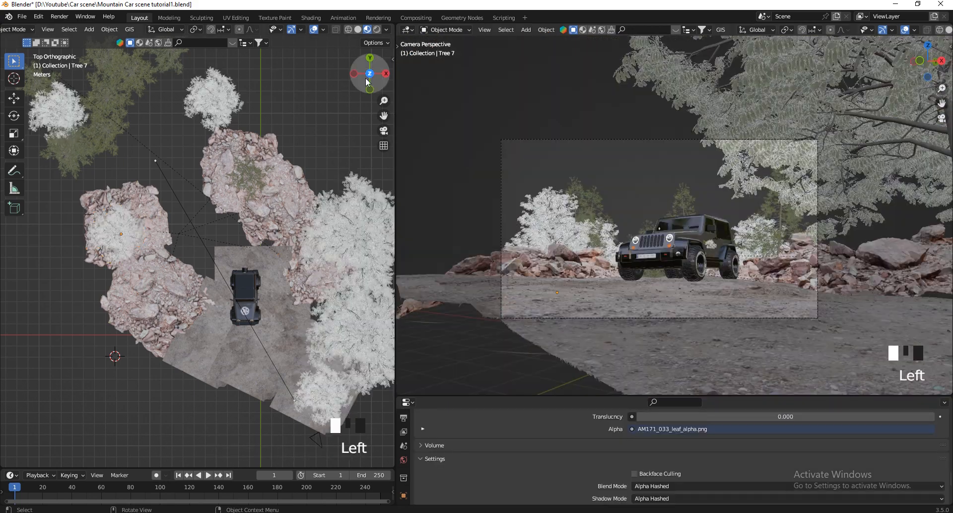
# Examine the placement of the trees around the rocks, ground and Jeep from several angles, including the left orthographic view.
pyautogui.moveTo(370, 75); pyautogui.dragTo(293, 75)
pyautogui.scroll(-6, 279, 135)
pyautogui.scroll(3, 279, 135)
pyautogui.click(377, 83)
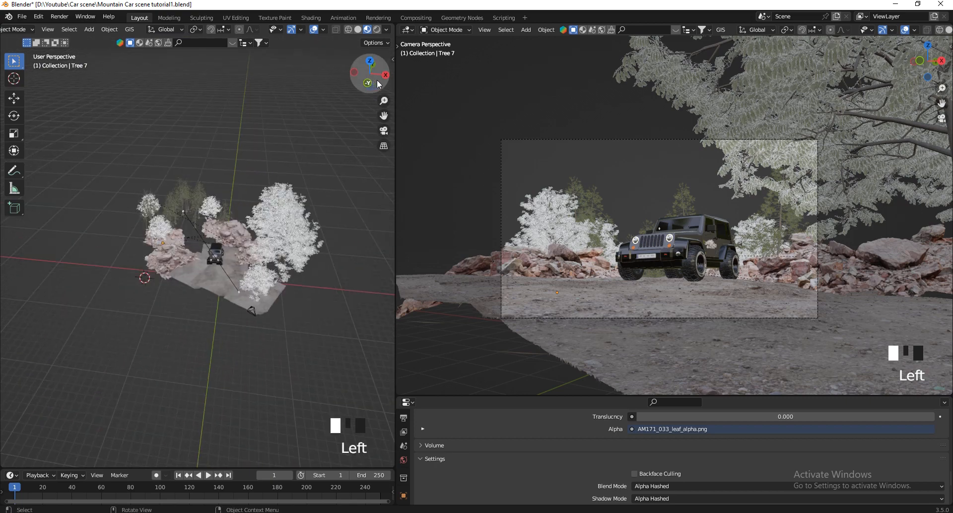
pyautogui.moveTo(377, 83); pyautogui.dragTo(174, 54)
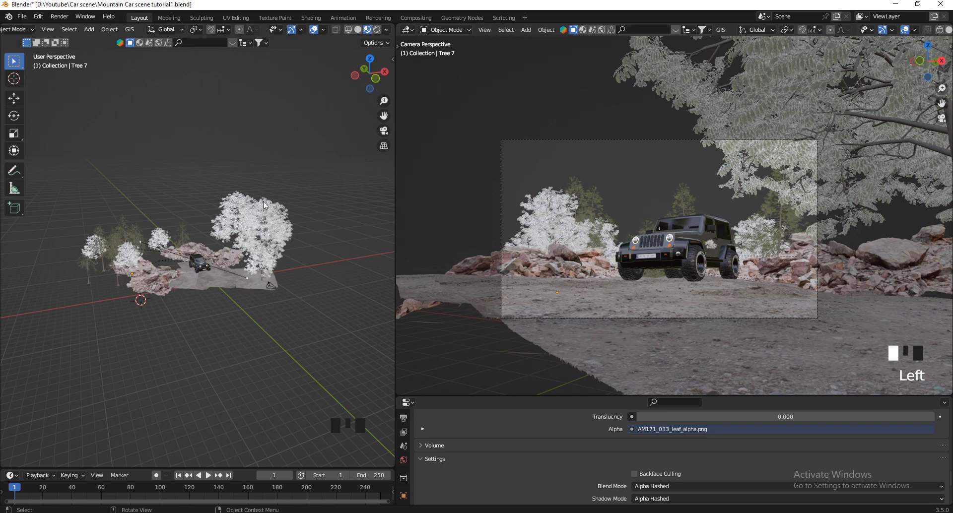
pyautogui.scroll(2, 73, 232)
pyautogui.scroll(2, 72, 232)
pyautogui.moveTo(369, 73); pyautogui.dragTo(263, 153)
pyautogui.scroll(-2, 327, 267)
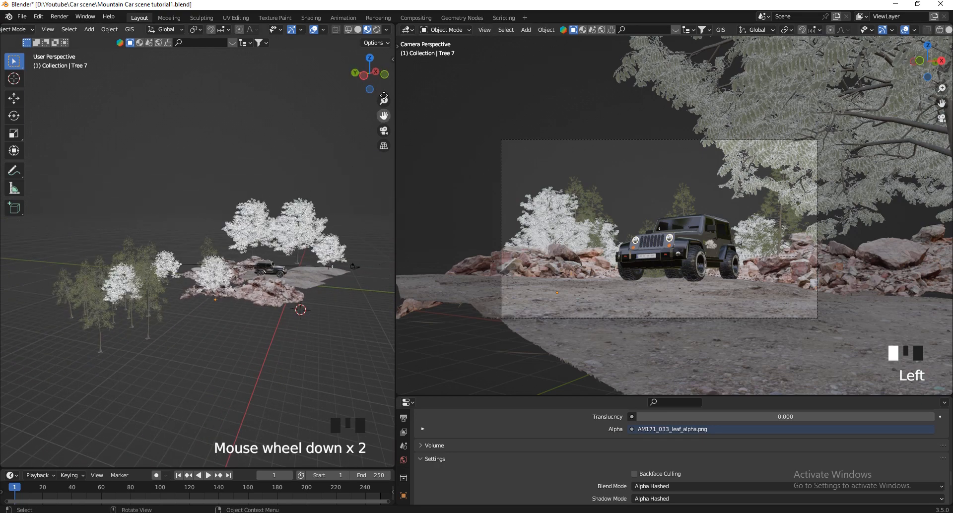
pyautogui.click(364, 75)
pyautogui.scroll(-3, 364, 210)
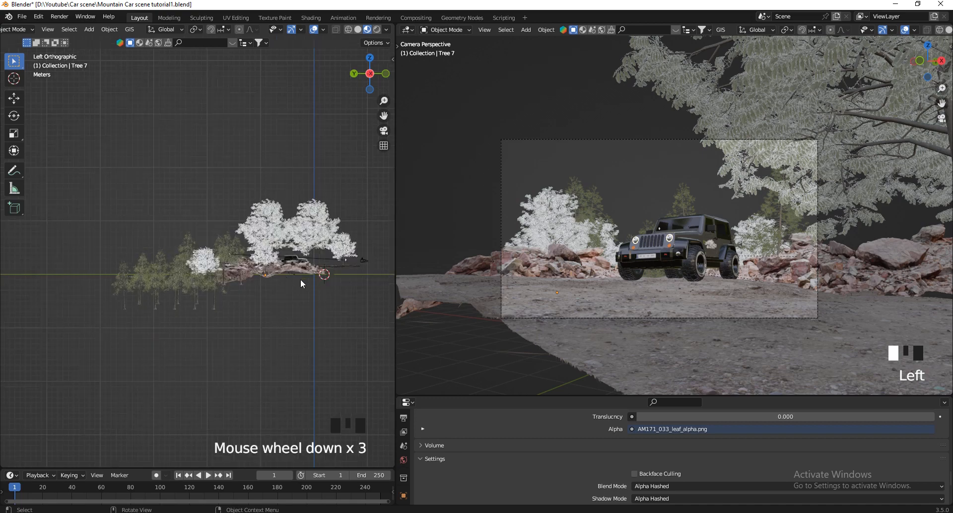
pyautogui.scroll(3, 286, 260)
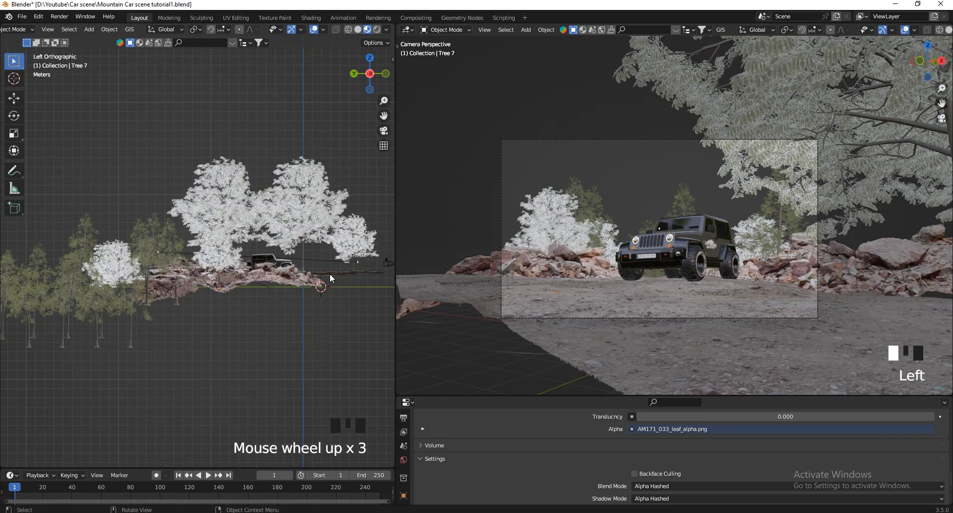
pyautogui.scroll(-1, 306, 279)
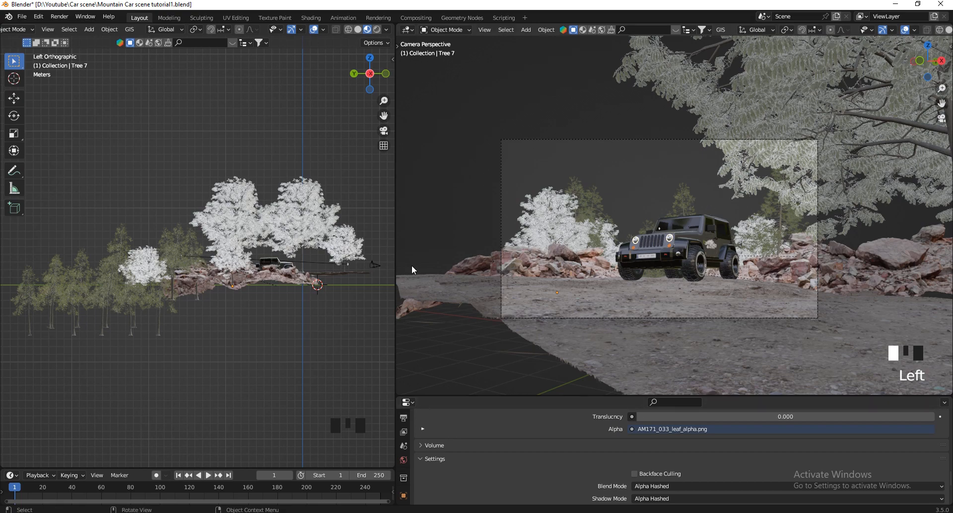
# Save the scene file with the added trees.
pyautogui.hotkey('ctrl', 's')
pyautogui.scroll(3, 546, 375)
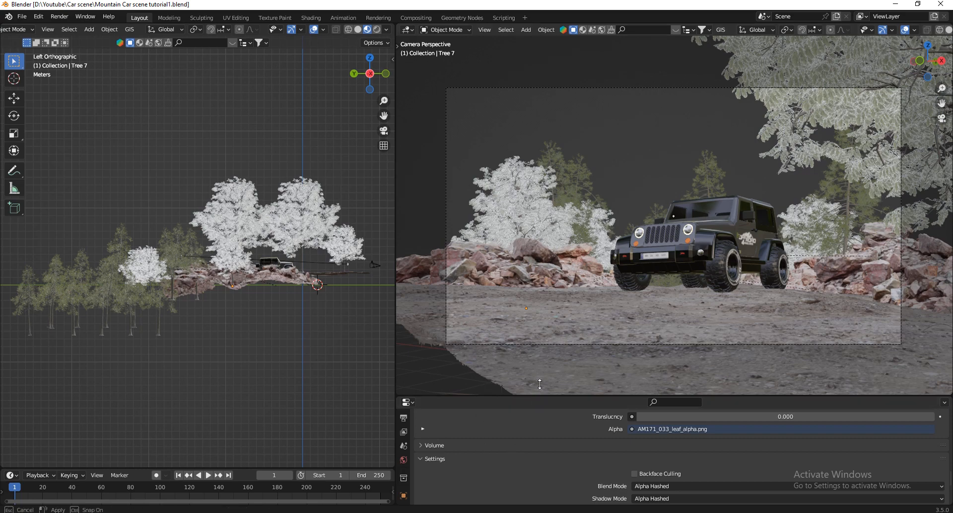
# Bring up the Easy HDRI add-on panel beside the left orthographic view and enlarge the properties, viewport and timeline areas.
pyautogui.moveTo(539, 396); pyautogui.dragTo(539, 308)
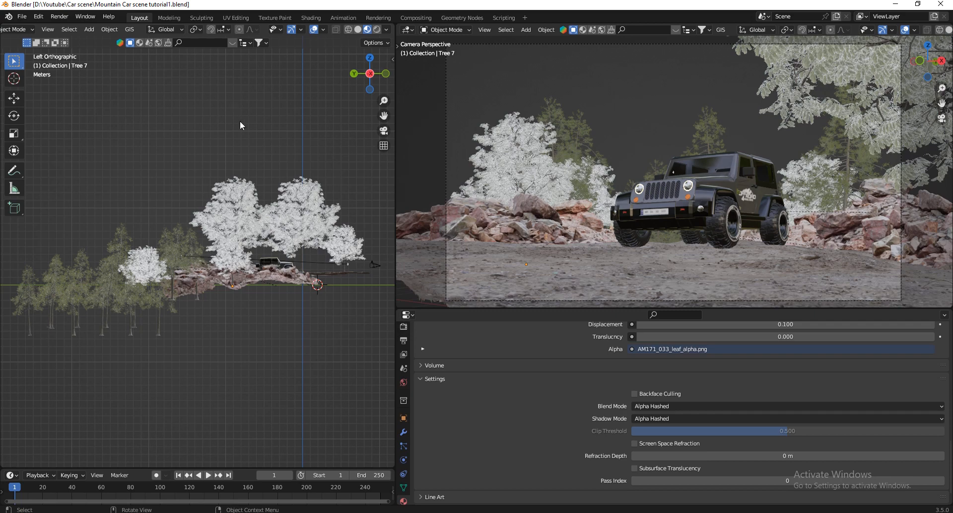
pyautogui.press('n')
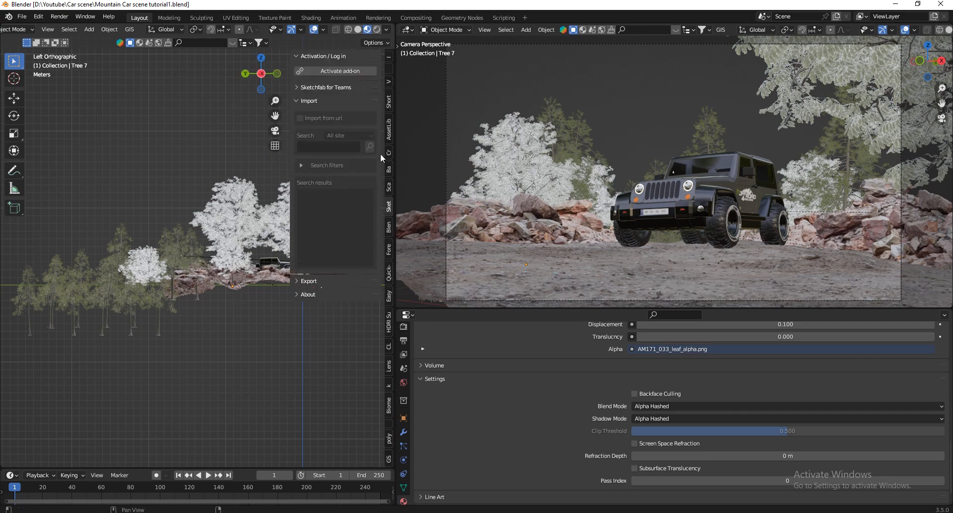
pyautogui.click(389, 296)
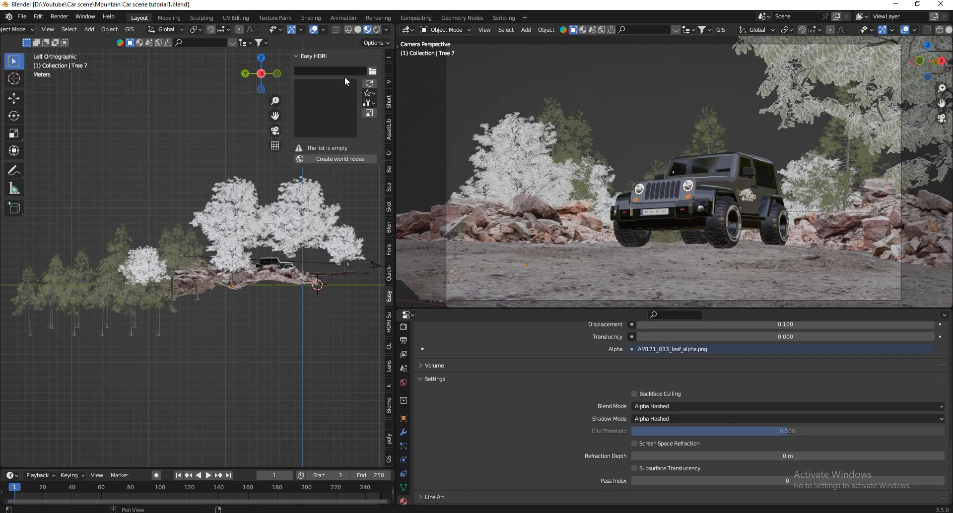
pyautogui.moveTo(395, 358); pyautogui.dragTo(428, 357)
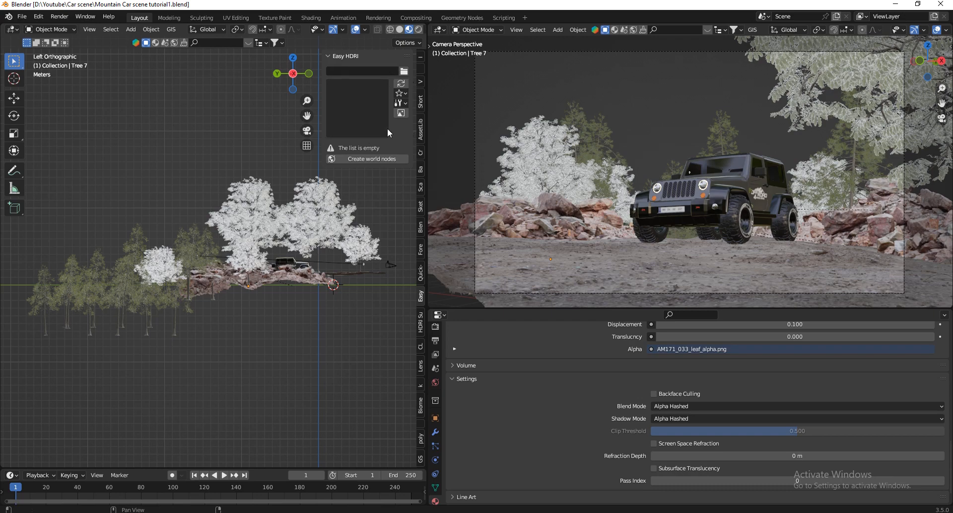
pyautogui.moveTo(372, 469); pyautogui.dragTo(371, 417)
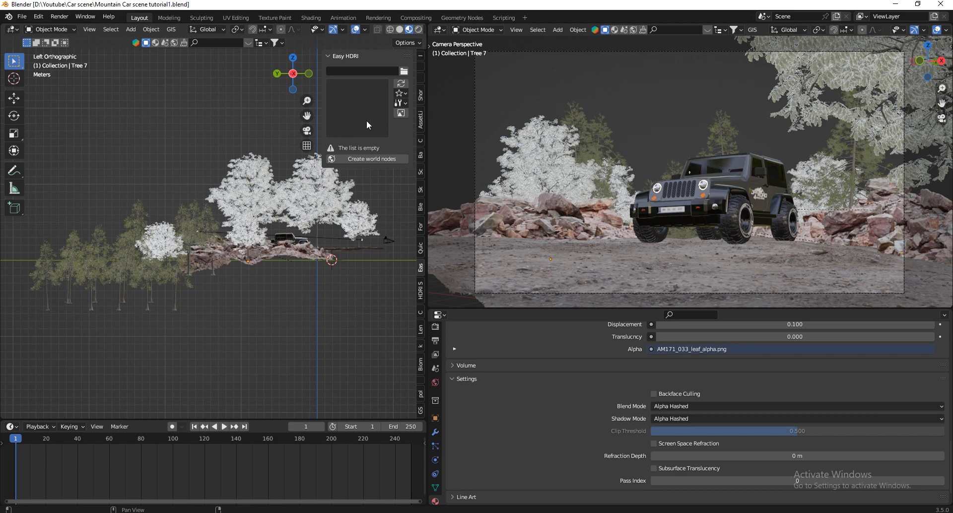
# Load the HDRI images from the D:\Downloads folder into Easy HDRI and create its world nodes.
pyautogui.click(404, 71)
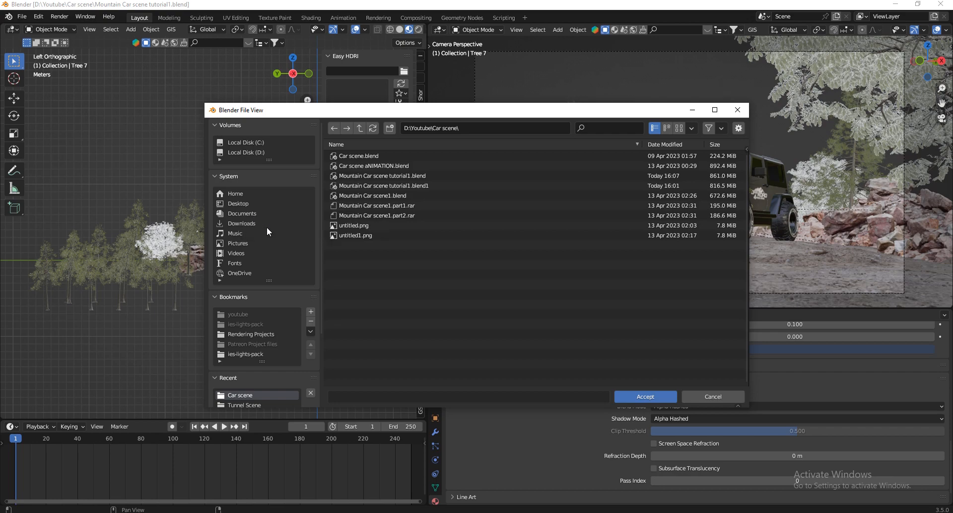
pyautogui.click(241, 223)
pyautogui.press('Return')
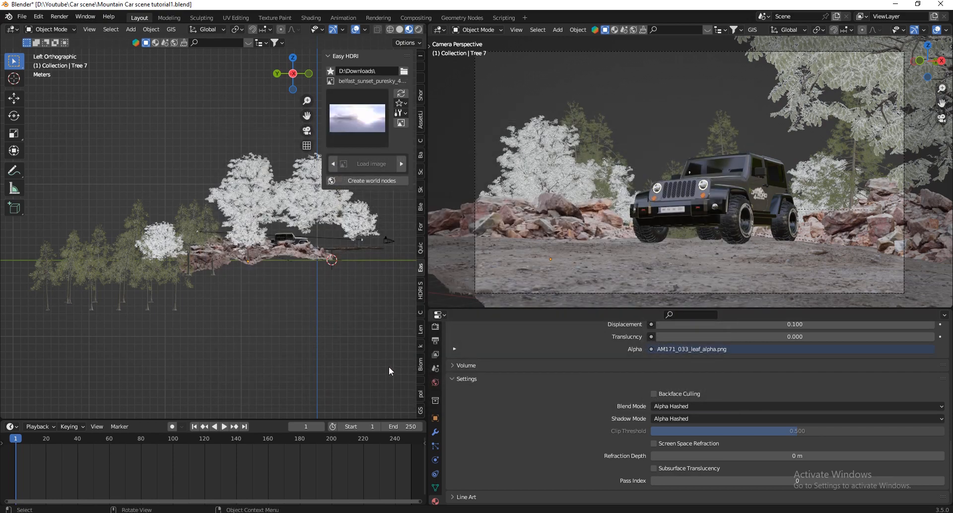
pyautogui.click(357, 177)
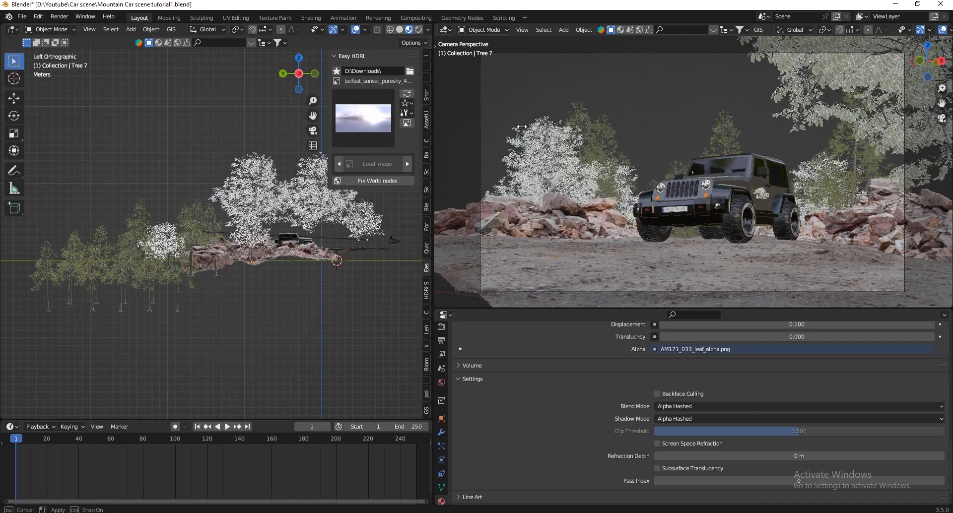
# Enlarge the main 3D viewport, turn the former camera viewport into an Outliner, and view the scene through the camera.
pyautogui.moveTo(427, 126); pyautogui.dragTo(669, 126)
pyautogui.click(682, 31)
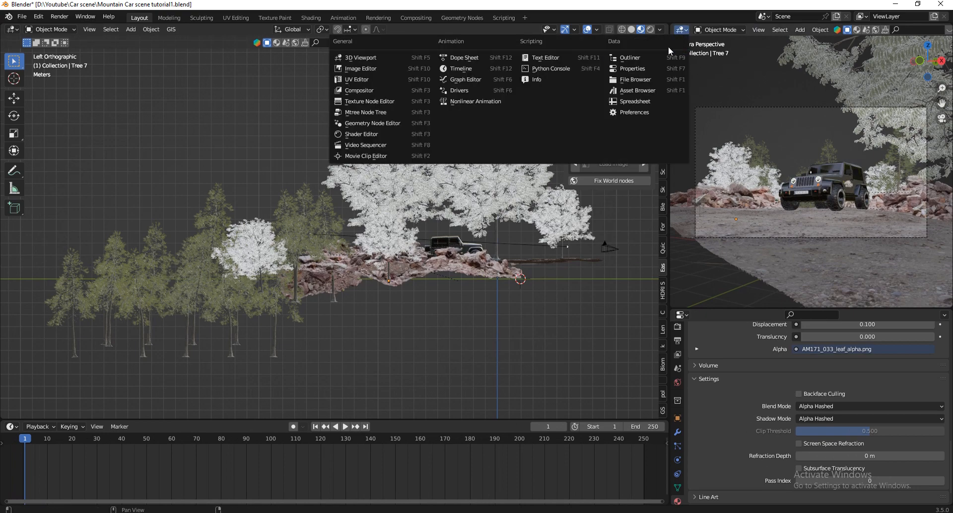
pyautogui.click(671, 50)
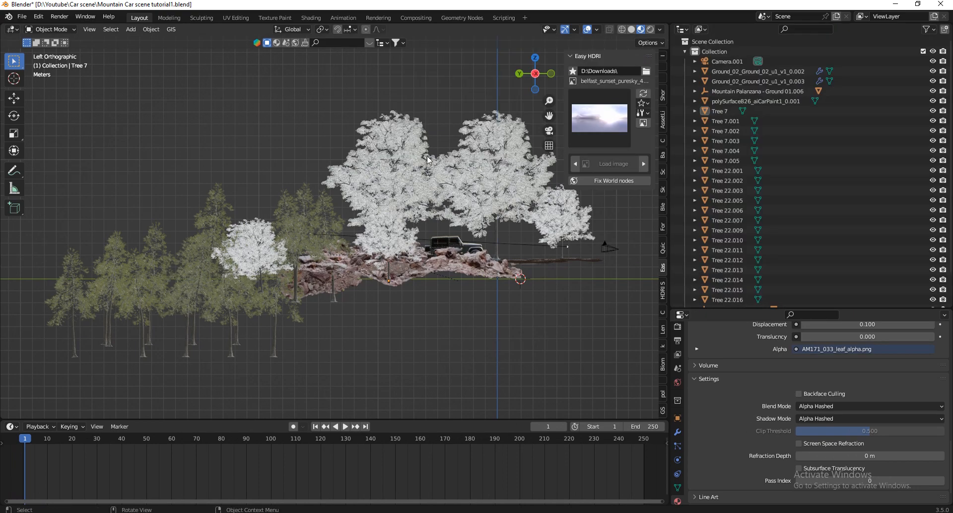
pyautogui.press('KP_0')
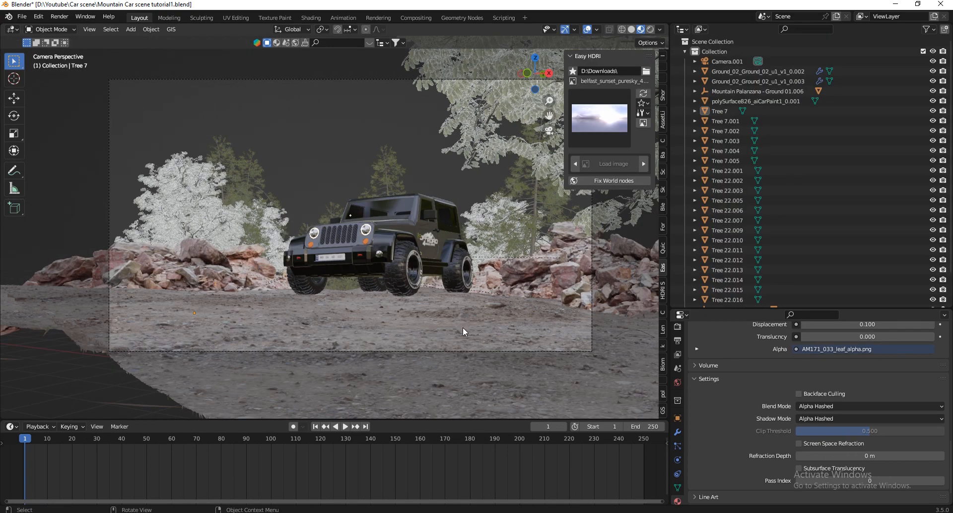
pyautogui.click(90, 30)
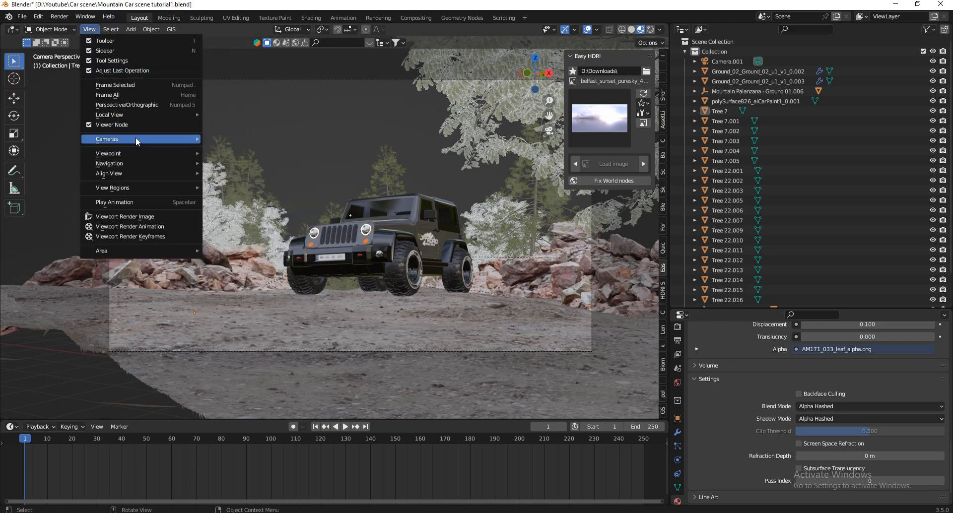
pyautogui.moveTo(136, 139)
pyautogui.click(241, 149)
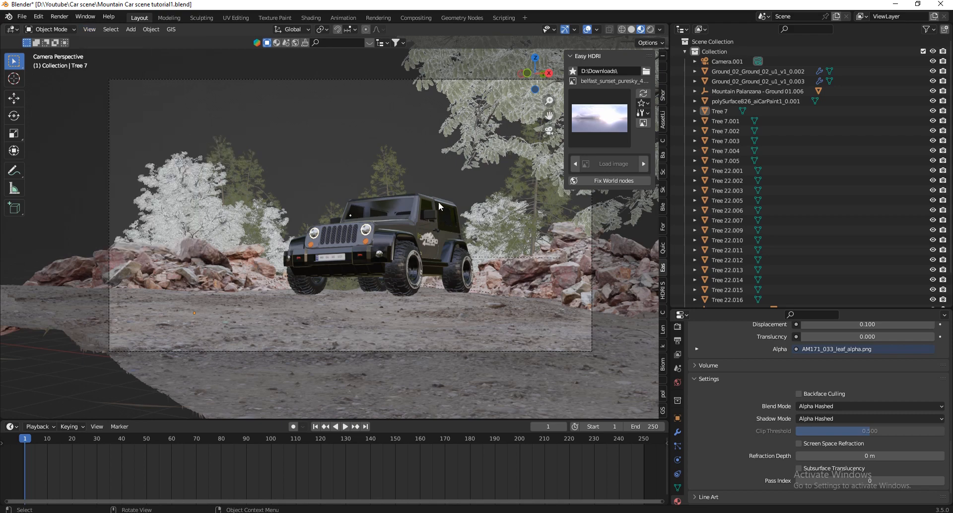
pyautogui.scroll(-3, 336, 300)
pyautogui.scroll(3, 408, 274)
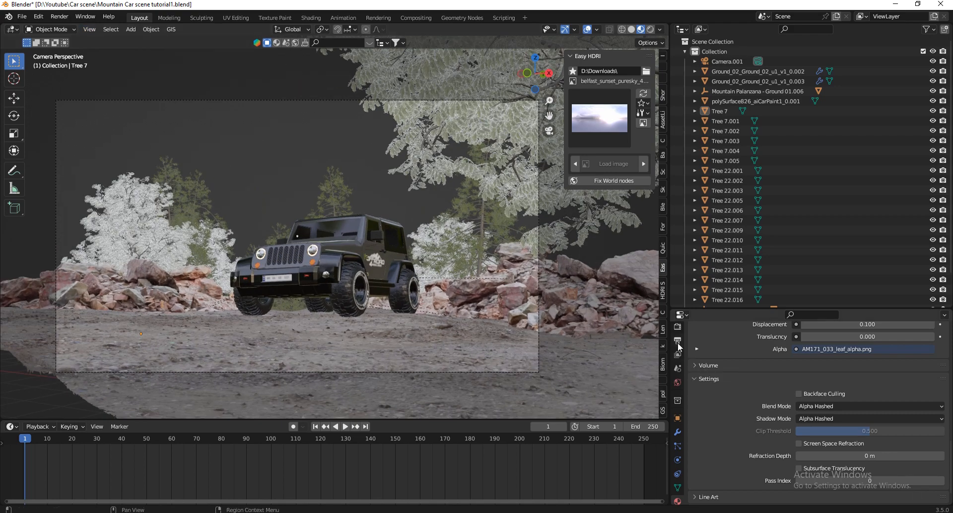
# Switch the camera view to rendered shading and set the render engine to Cycles with GPU Compute as the device.
pyautogui.click(651, 29)
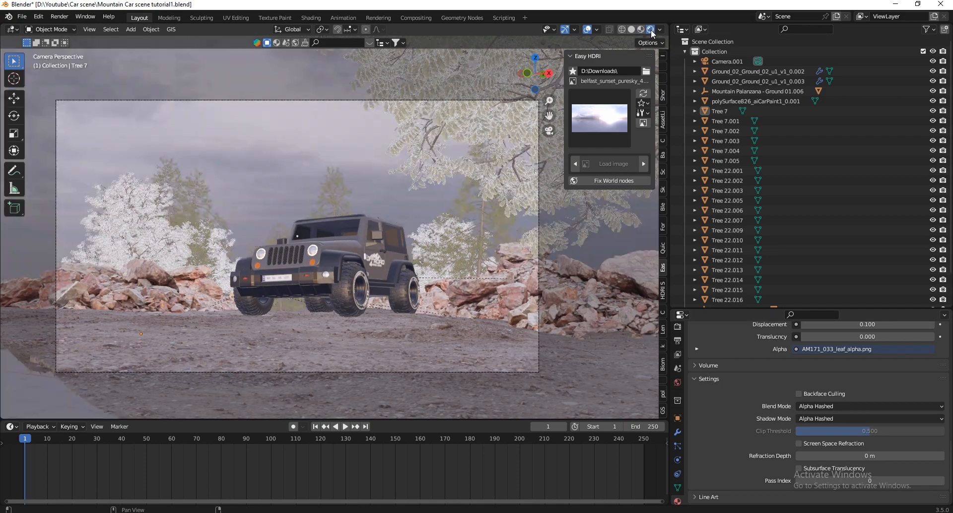
pyautogui.click(677, 327)
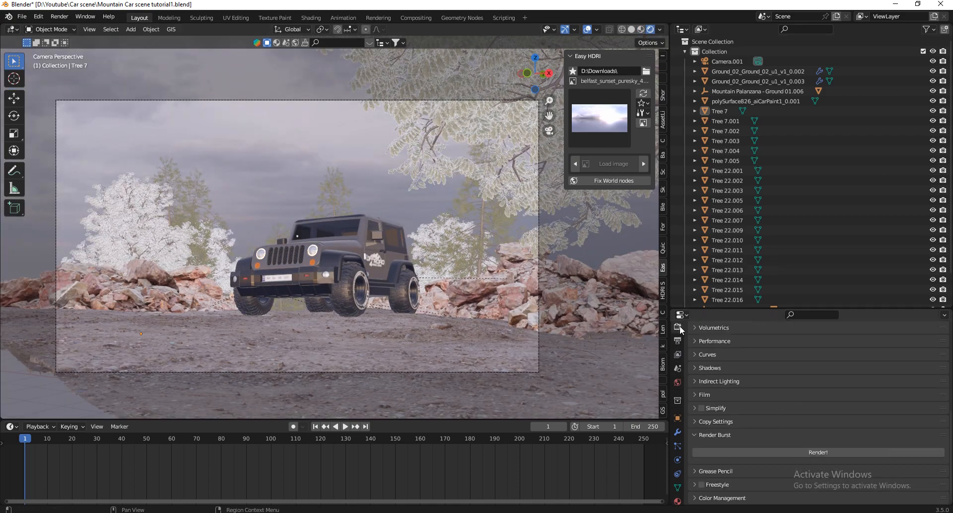
pyautogui.scroll(10, 709, 449)
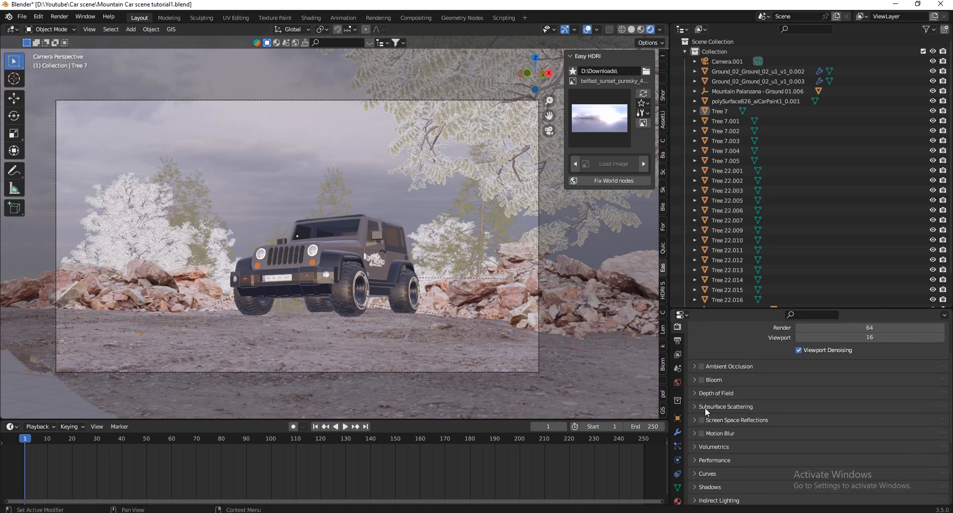
pyautogui.click(814, 348)
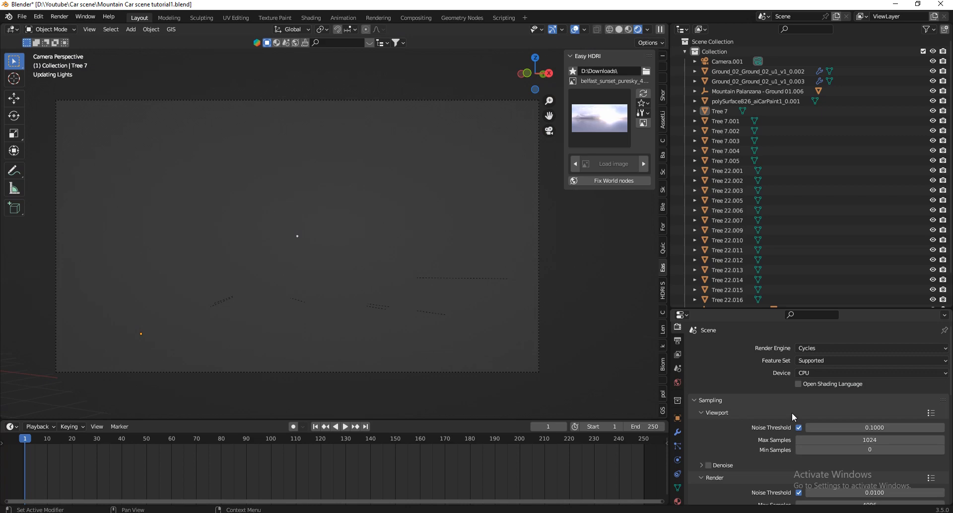
pyautogui.click(814, 372)
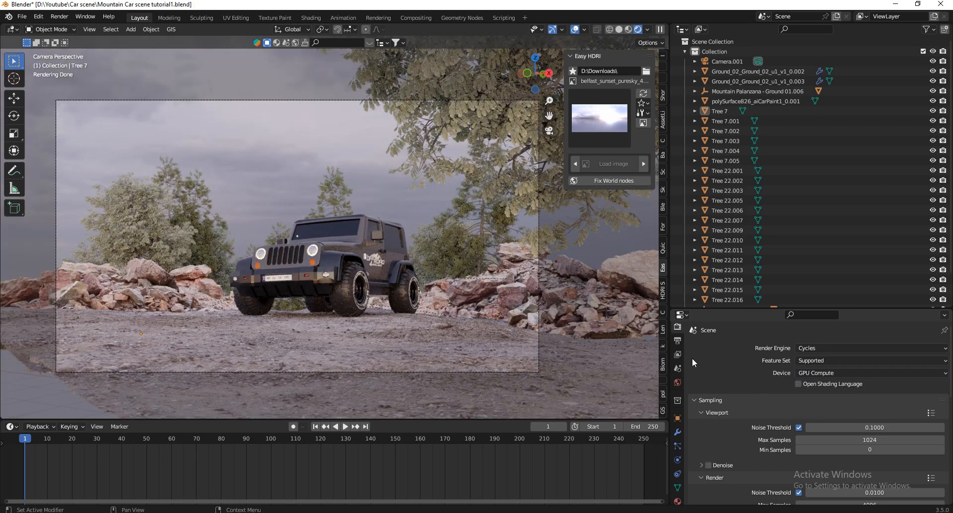
# Enable Render Region in the output format settings so that only the camera frame is rendered.
pyautogui.click(676, 341)
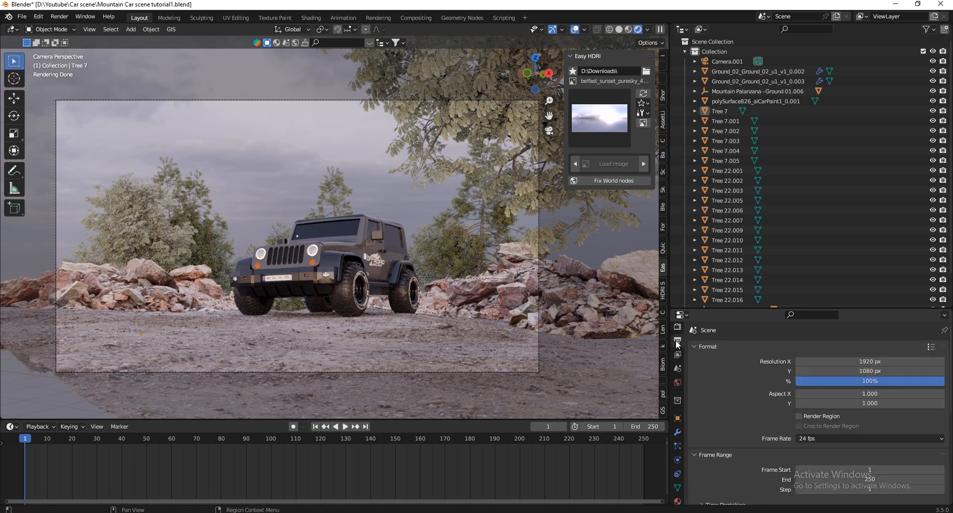
pyautogui.click(799, 416)
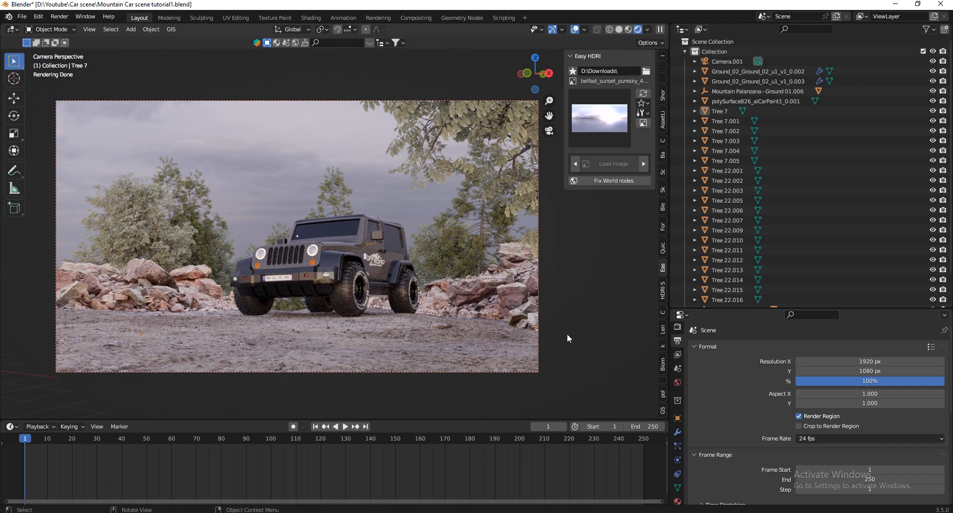
pyautogui.scroll(-1, 567, 334)
pyautogui.scroll(1, 447, 312)
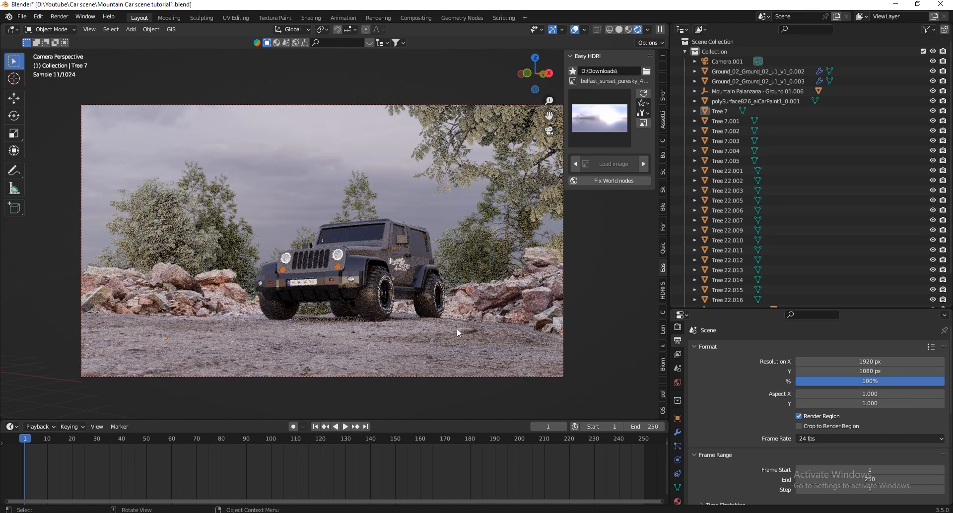
# Try the cannon_4k, clarens_night_02_1k, solitude_4k and dikhololo_night_4k HDRIs as the scene's environment lighting.
pyautogui.click(599, 117)
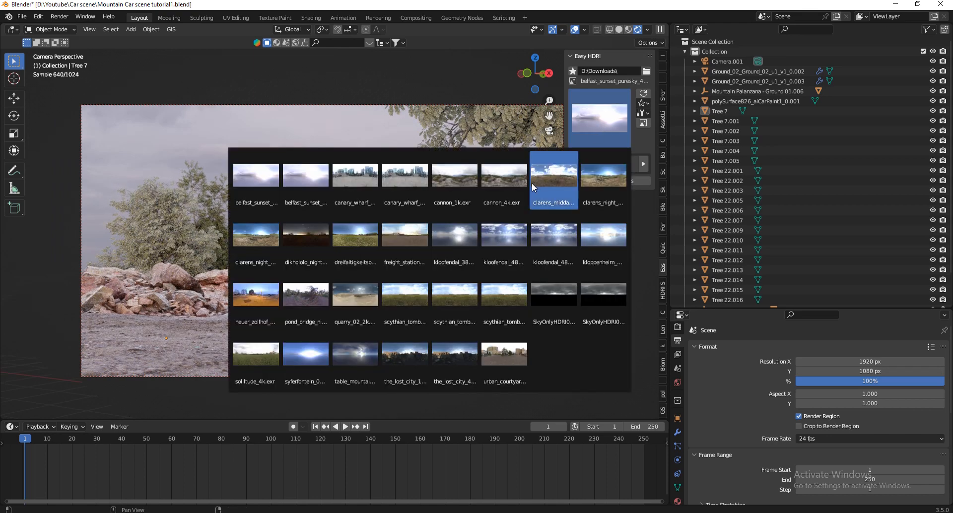
pyautogui.click(514, 182)
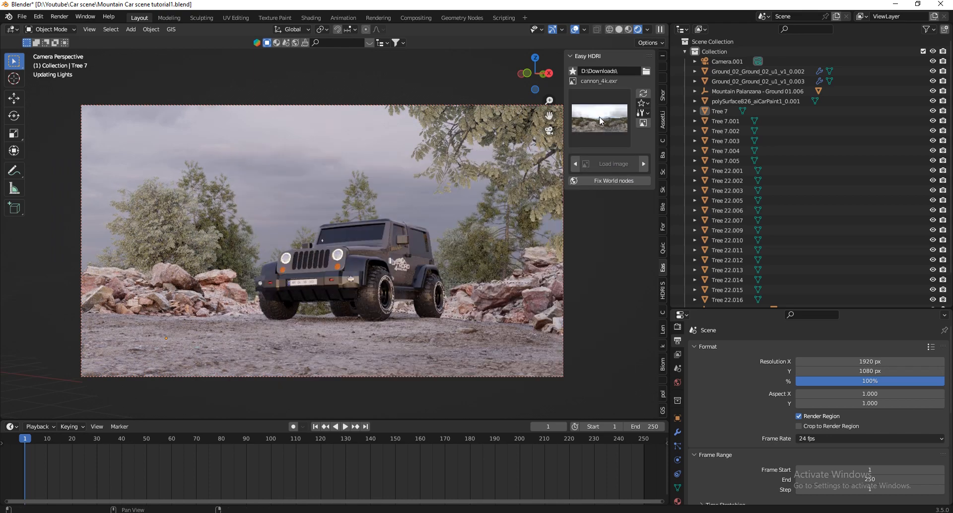
pyautogui.click(601, 119)
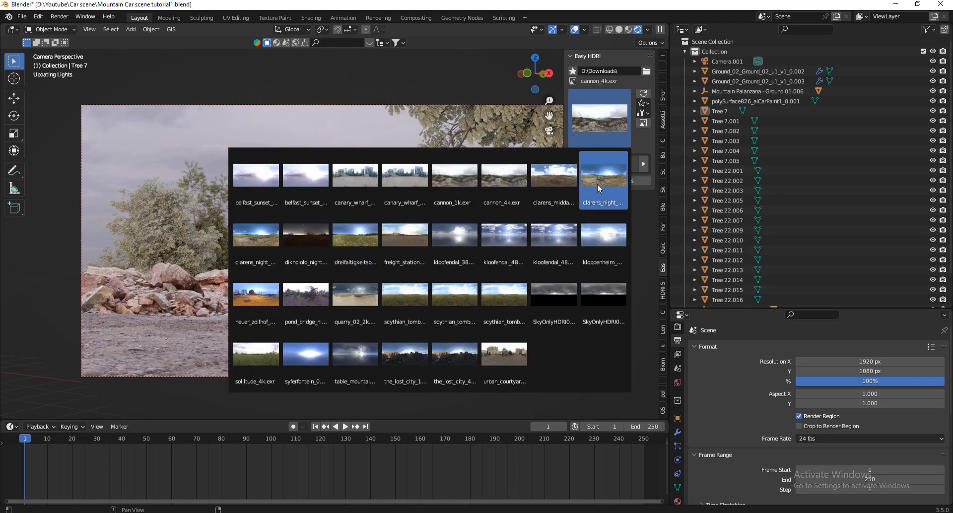
pyautogui.click(597, 117)
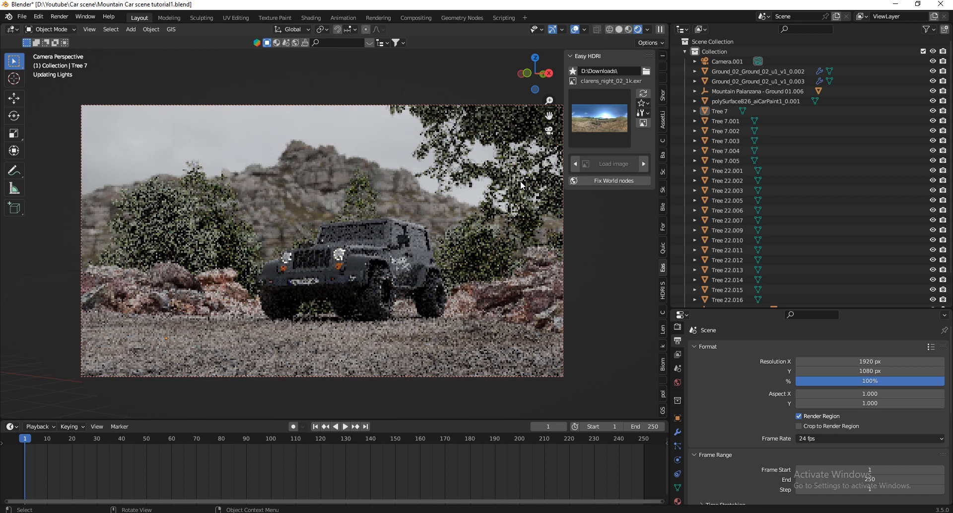
pyautogui.click(610, 179)
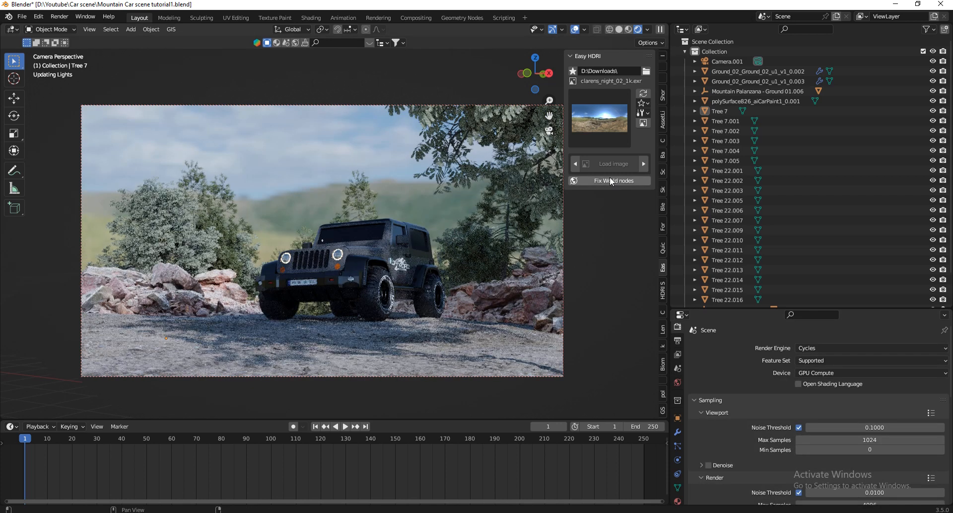
pyautogui.click(599, 117)
pyautogui.click(241, 364)
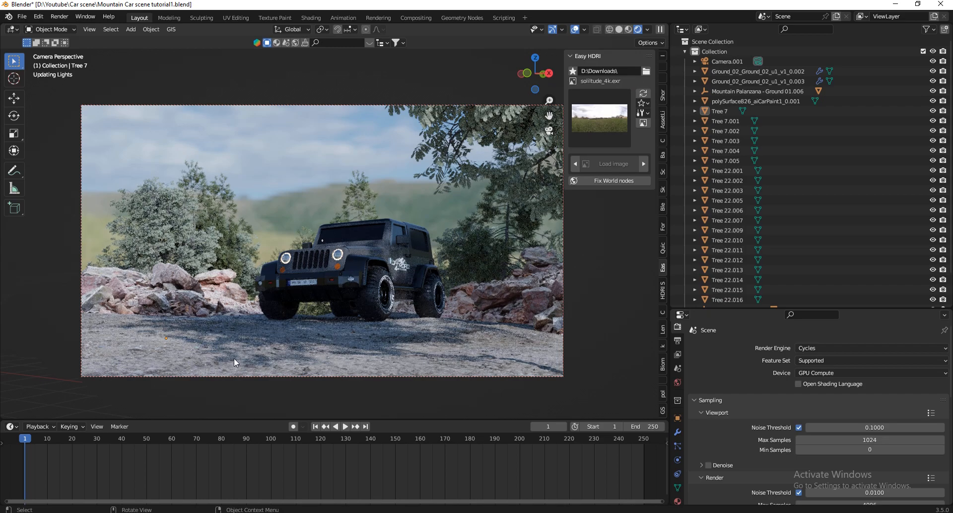
pyautogui.click(602, 118)
pyautogui.click(291, 229)
# Set the dreifaltigkeitsberg_4k HDRI as the scene's environment.
pyautogui.click(607, 118)
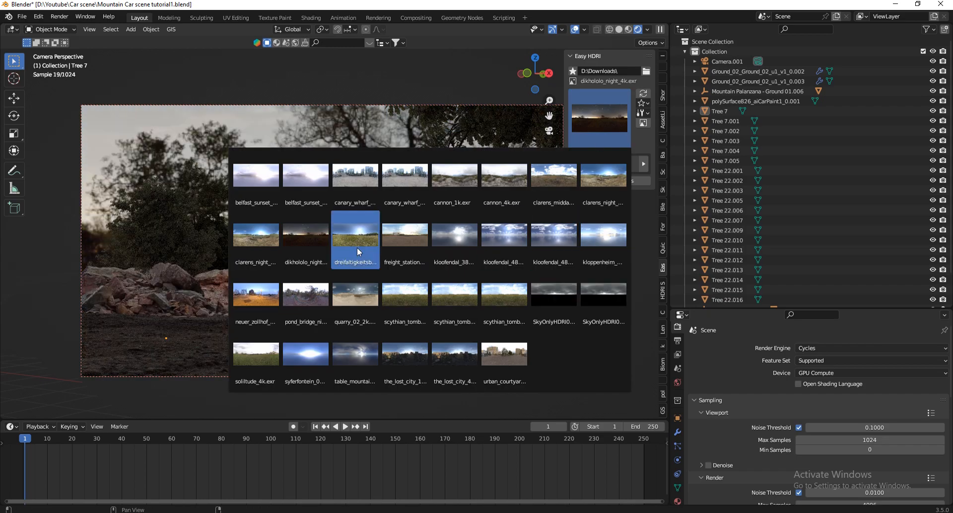
pyautogui.click(356, 239)
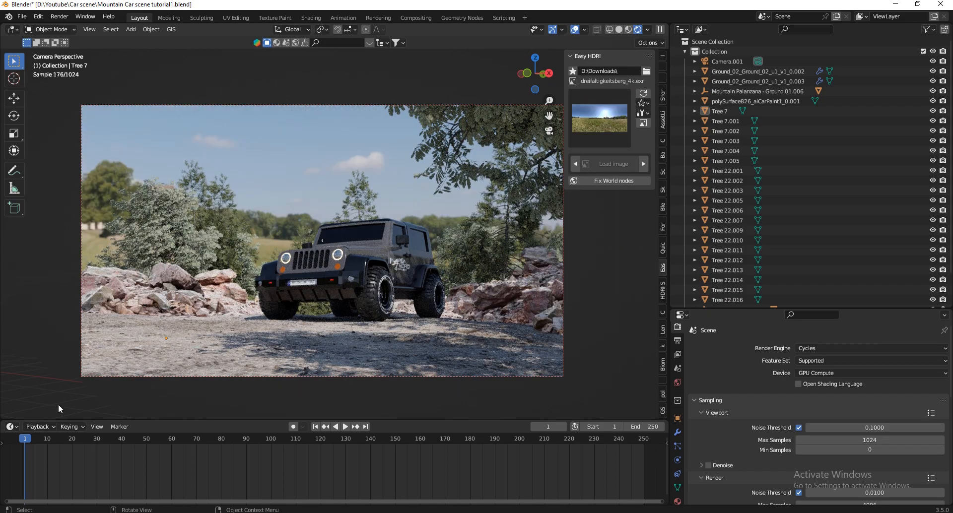
# Enlarge the timeline area, turn it into a Shader Editor, and display all nodes of the EasyHDR world in it.
pyautogui.moveTo(47, 420); pyautogui.dragTo(37, 327)
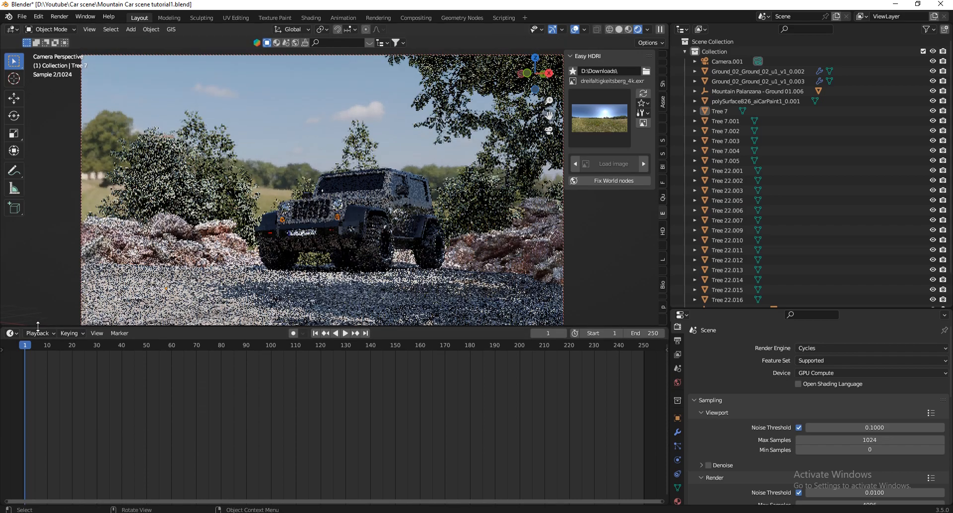
pyautogui.click(11, 333)
pyautogui.click(28, 439)
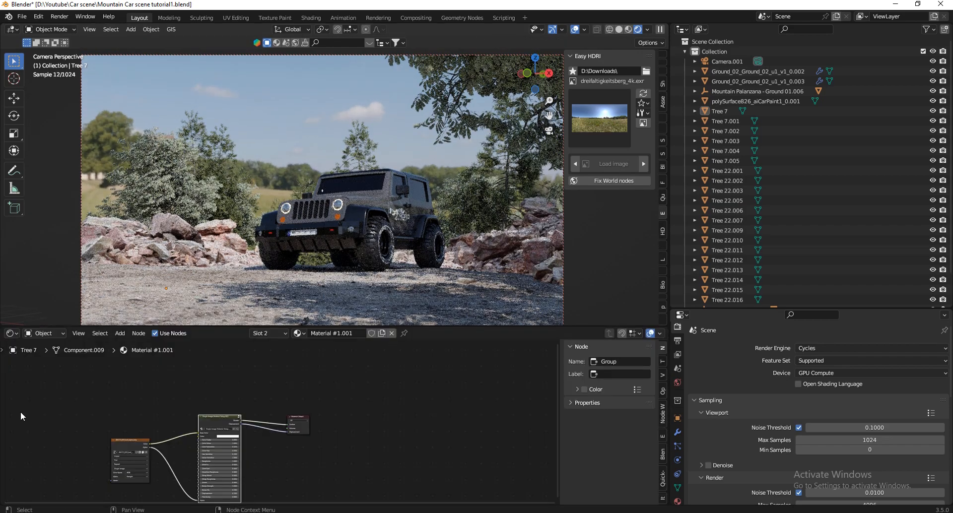
pyautogui.click(40, 334)
pyautogui.click(47, 356)
pyautogui.press('Home')
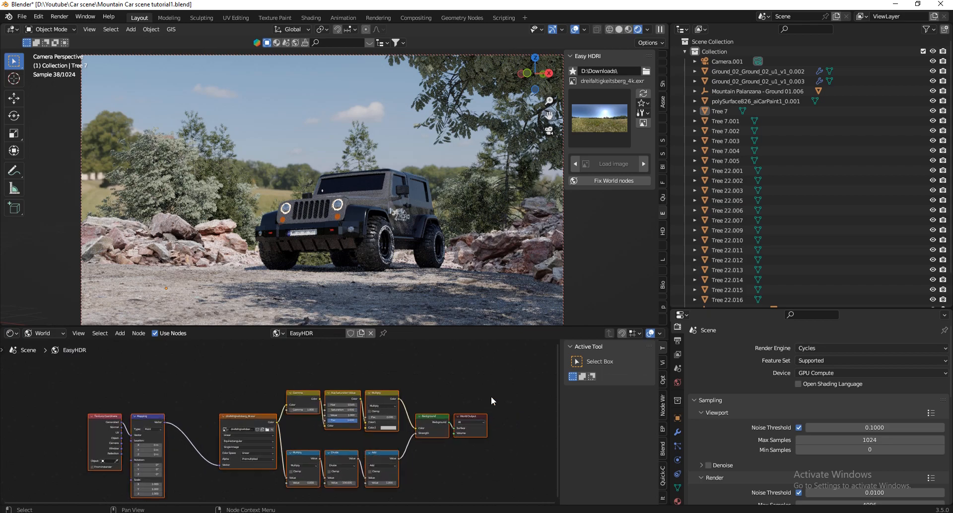
pyautogui.scroll(-2, 315, 189)
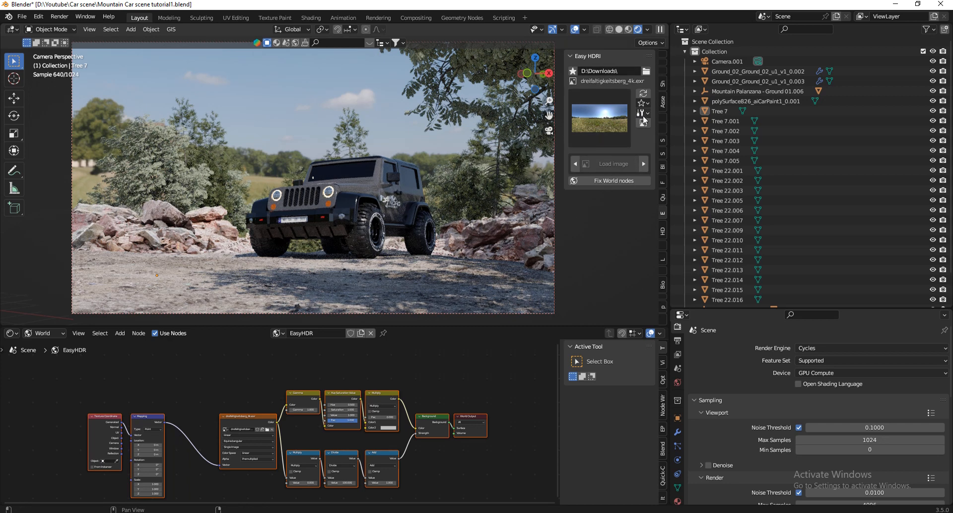
pyautogui.moveTo(441, 451); pyautogui.dragTo(336, 441, button='middle')
pyautogui.scroll(-5, 337, 441)
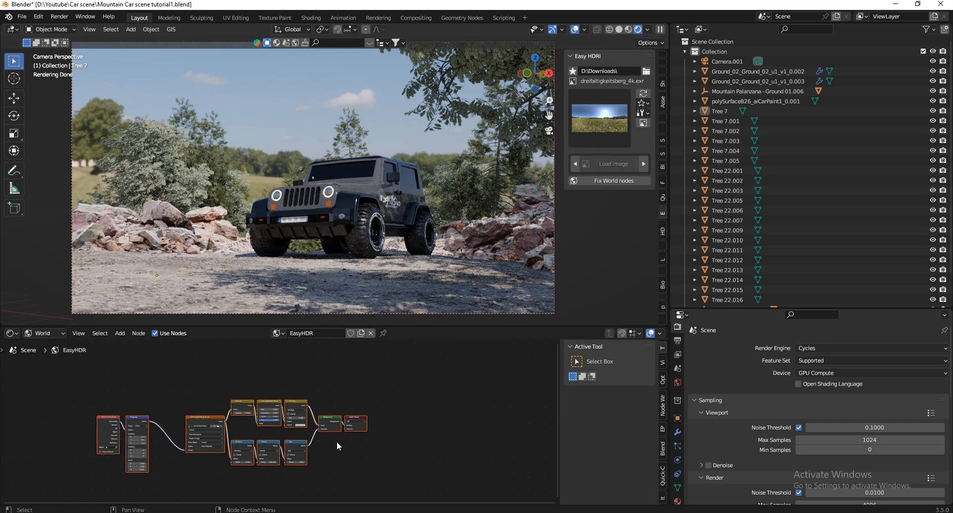
# Move the World Output node away and insert a Mix Shader between the Background and World Output nodes.
pyautogui.scroll(7, 338, 421)
pyautogui.moveTo(369, 419); pyautogui.dragTo(479, 463)
pyautogui.click(320, 419)
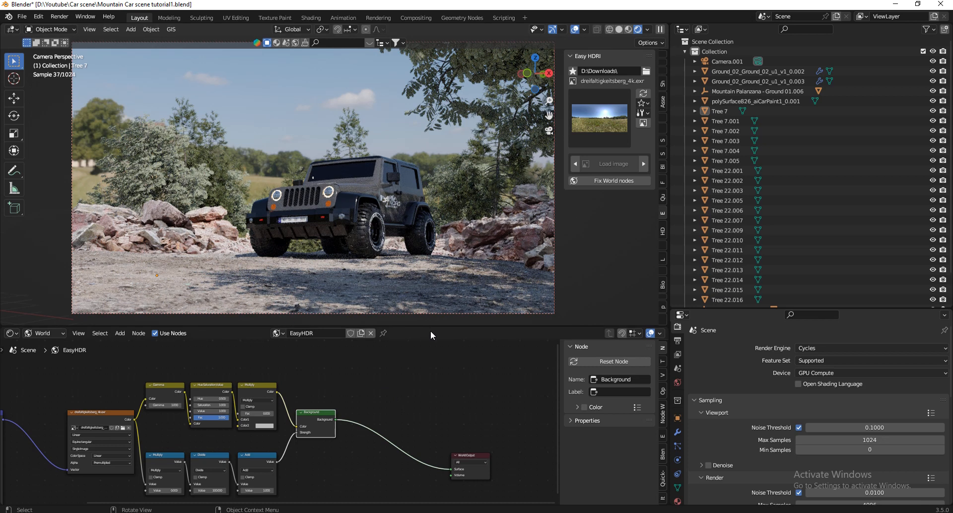
pyautogui.hotkey('shift', 'a')
pyautogui.click(392, 367)
pyautogui.hotkey('shift', 'a')
pyautogui.click(394, 367)
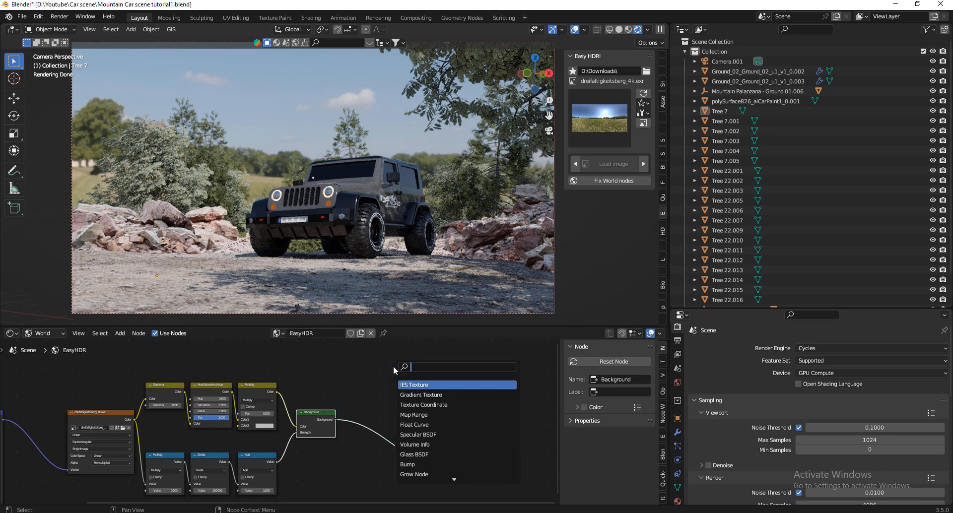
pyautogui.write('mi')
pyautogui.click(424, 397)
pyautogui.click(400, 441)
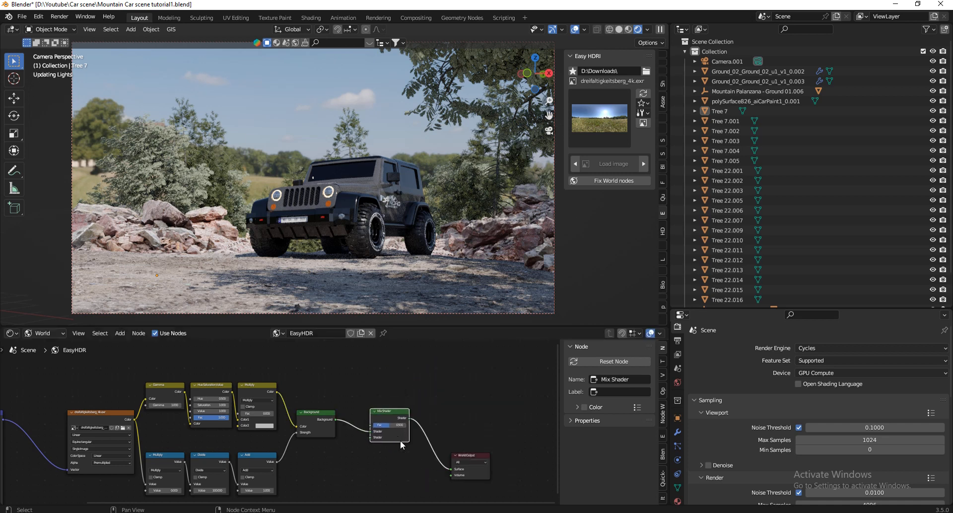
# Duplicate the Background node below the original and link the Multiply node's color output to the duplicate's Color input.
pyautogui.scroll(-5, 412, 422)
pyautogui.scroll(6, 400, 463)
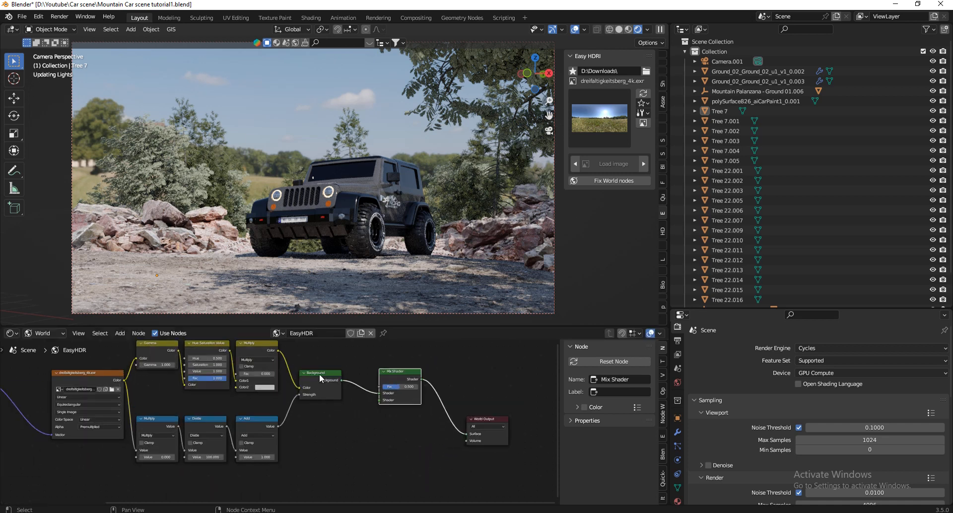
pyautogui.click(320, 374)
pyautogui.hotkey('shift', 'd')
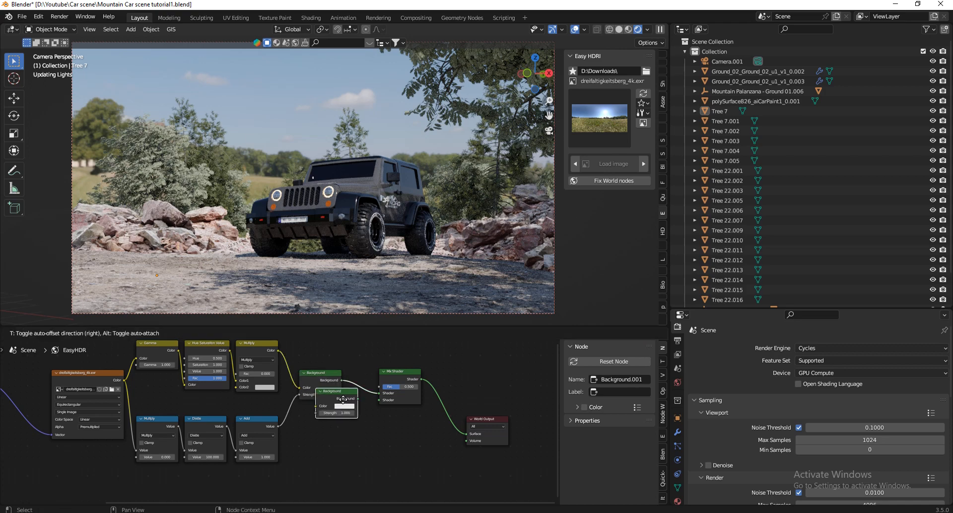
pyautogui.click(359, 418)
pyautogui.moveTo(277, 351); pyautogui.dragTo(335, 430)
# Space out the Mix Shader and Background nodes, and link the duplicated Background to the Mix Shader's second Shader input.
pyautogui.moveTo(416, 371); pyautogui.dragTo(440, 368)
pyautogui.moveTo(333, 376); pyautogui.dragTo(362, 369)
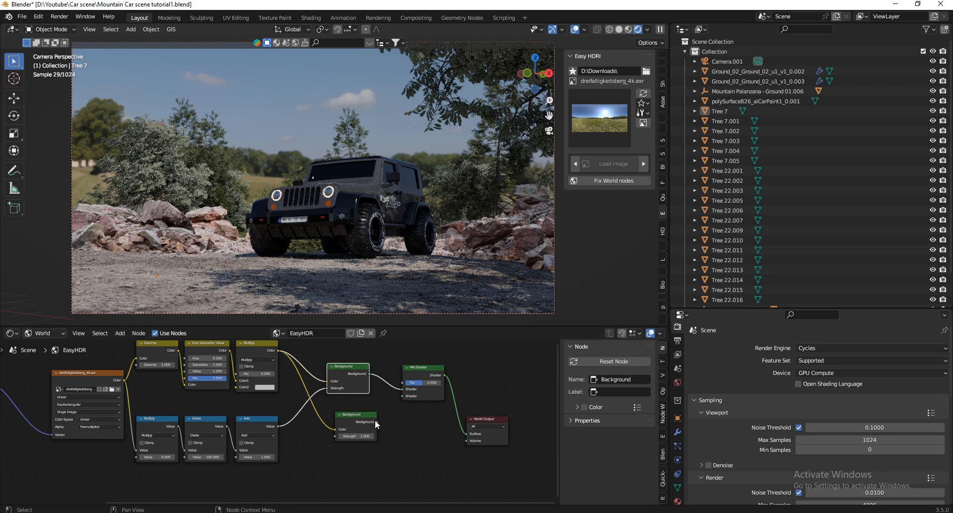
pyautogui.moveTo(376, 422); pyautogui.dragTo(406, 397)
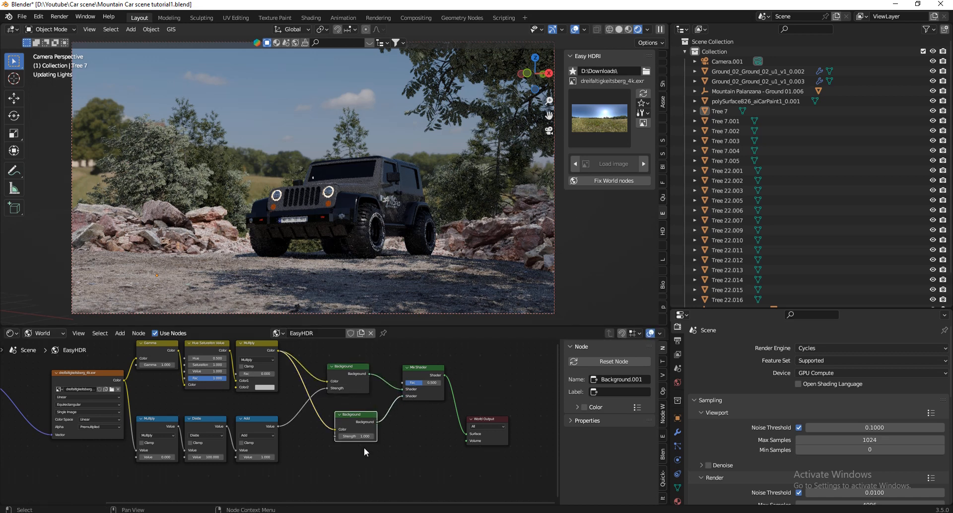
pyautogui.moveTo(353, 416); pyautogui.dragTo(339, 418)
pyautogui.scroll(-2, 348, 467)
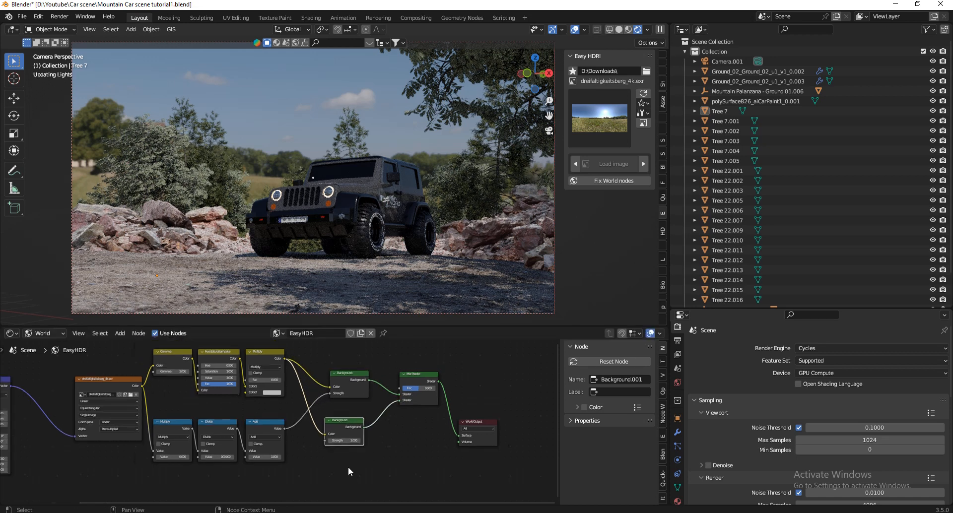
# Add a Light Path node above the two Background nodes.
pyautogui.moveTo(348, 467); pyautogui.dragTo(340, 500, button='middle')
pyautogui.hotkey('shift', 'a')
pyautogui.click(376, 373)
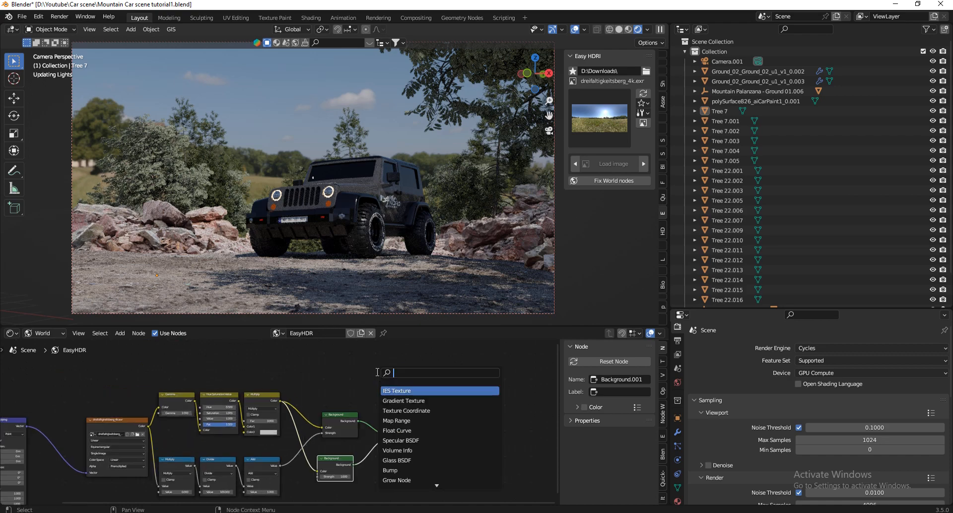
pyautogui.write('l')
pyautogui.click(411, 390)
pyautogui.click(354, 345)
pyautogui.moveTo(354, 345); pyautogui.dragTo(353, 375, button='middle')
# Connect the Light Path node's Is Glossy Ray output to the Mix Shader's Fac input.
pyautogui.scroll(1, 353, 376)
pyautogui.scroll(2, 352, 375)
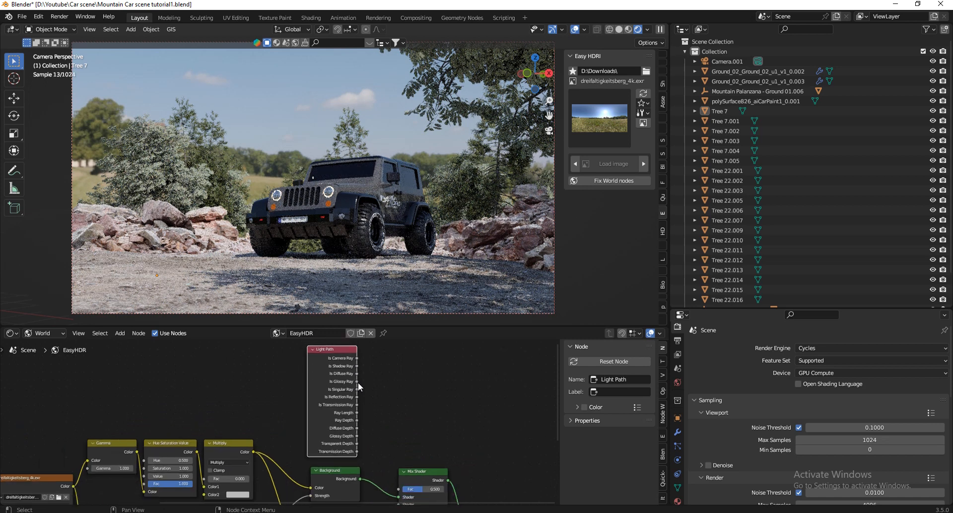
pyautogui.moveTo(357, 381); pyautogui.dragTo(398, 475)
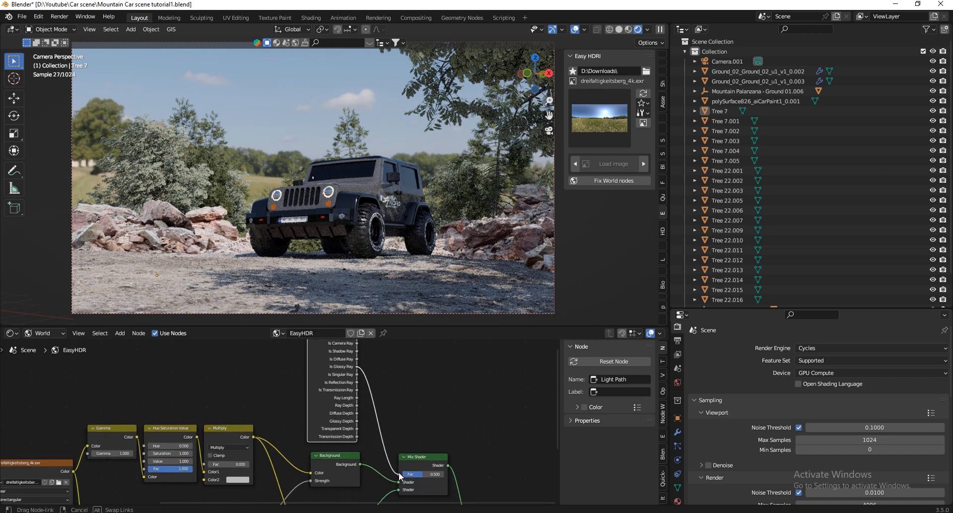
pyautogui.scroll(-6, 434, 371)
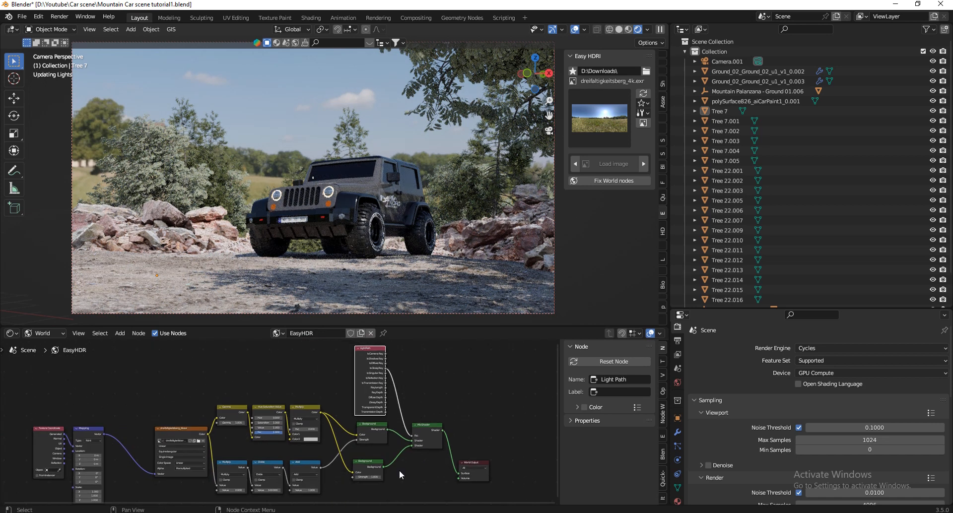
# Set the duplicated Background node's Strength to 3.
pyautogui.scroll(6, 399, 470)
pyautogui.scroll(4, 316, 470)
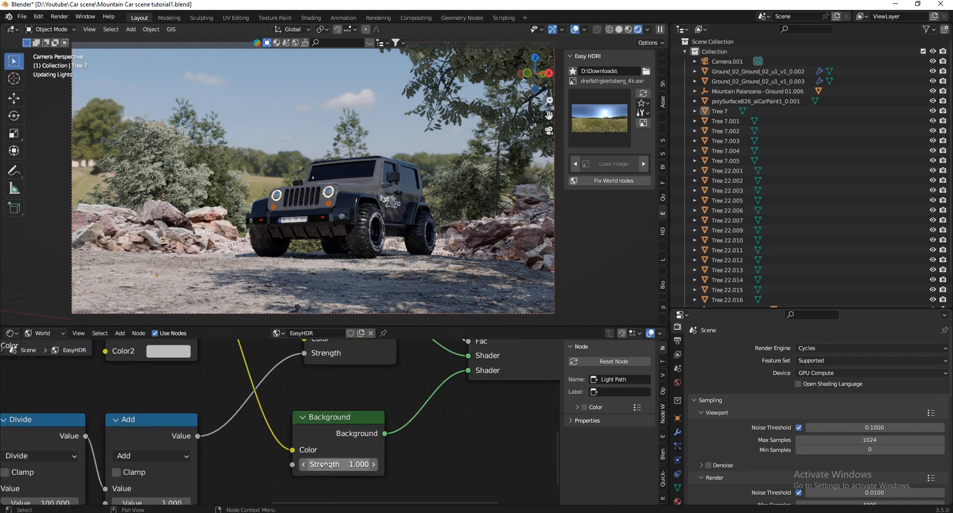
pyautogui.moveTo(318, 467); pyautogui.dragTo(325, 464)
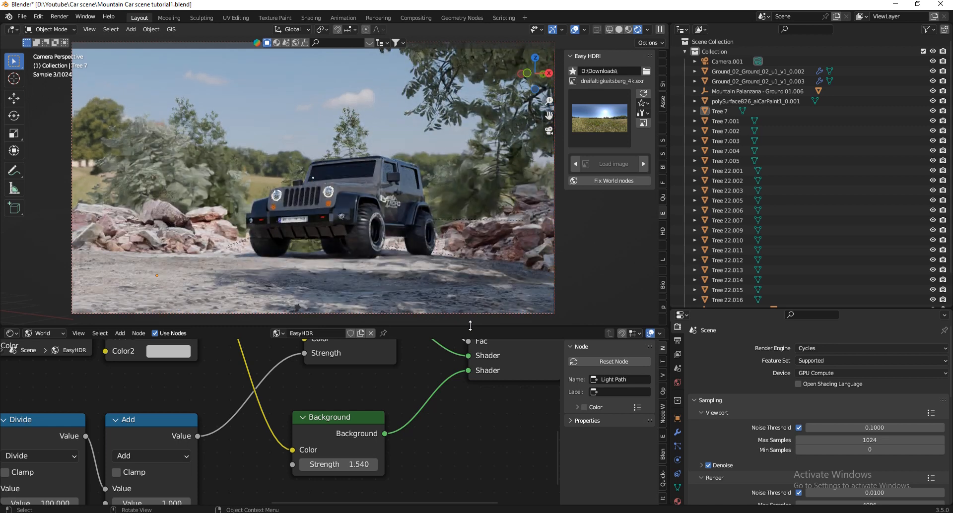
pyautogui.doubleClick(360, 465)
pyautogui.write('3')
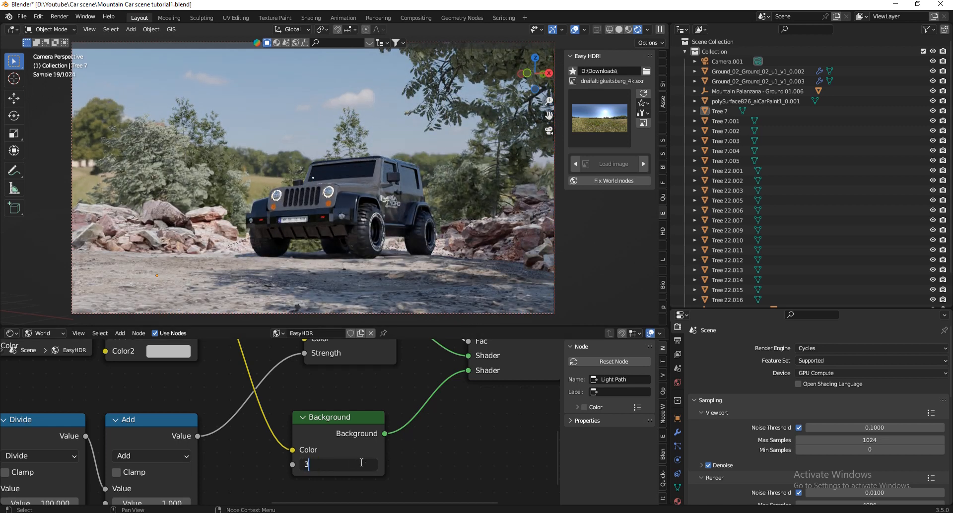
pyautogui.press('Return')
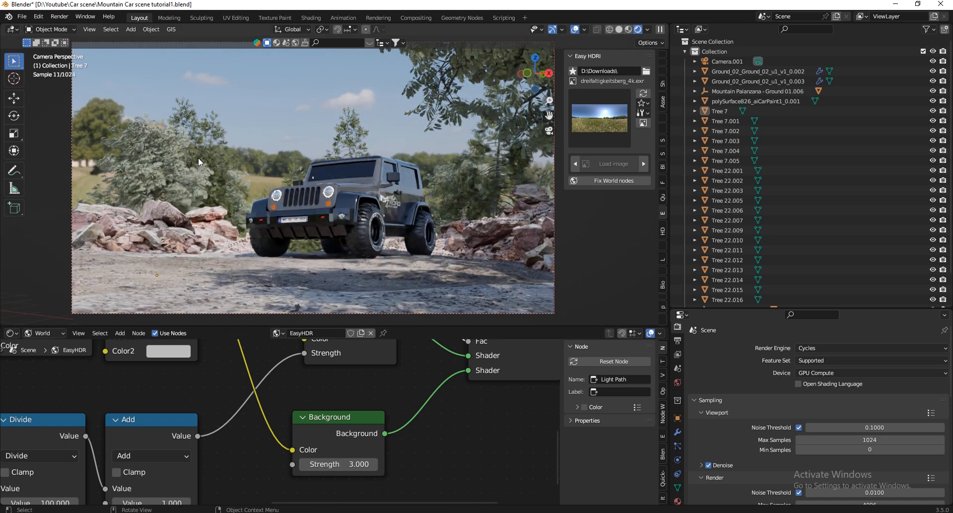
# Try a Strength of 10 on the duplicated Background node, and return it to 3.
pyautogui.doubleClick(354, 465)
pyautogui.write('1')
pyautogui.press('Return')
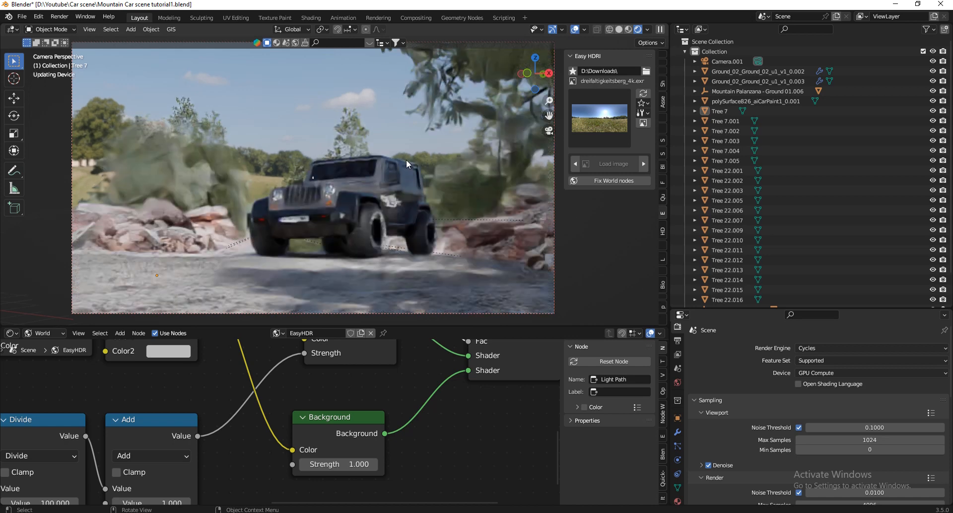
pyautogui.click(348, 464)
pyautogui.write('0')
pyautogui.press('Return')
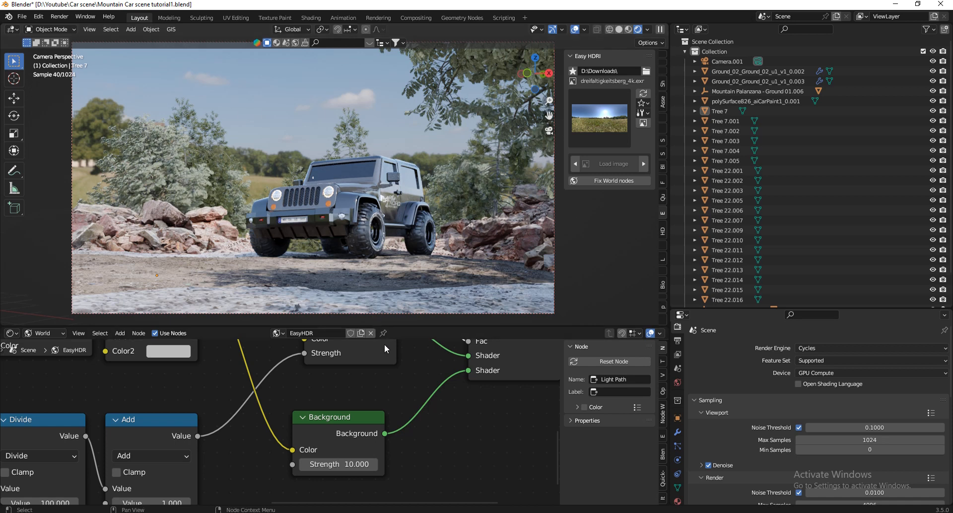
pyautogui.doubleClick(348, 465)
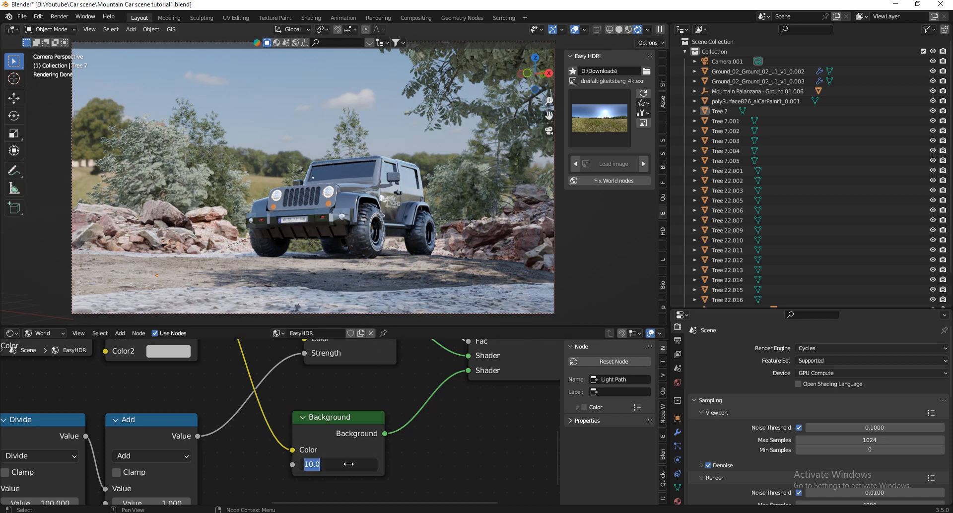
pyautogui.write('3')
pyautogui.press('Return')
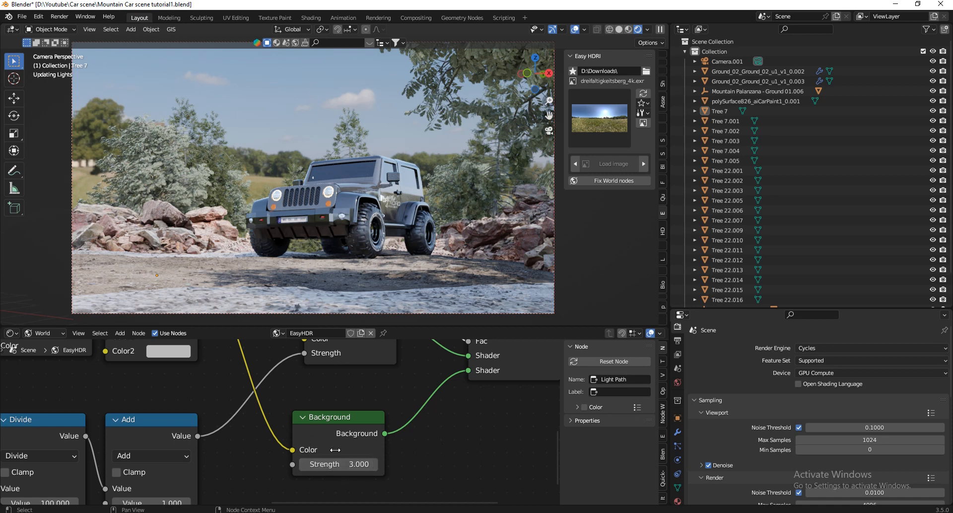
# Try a Z rotation of 90° for the HDRI in the Mapping node.
pyautogui.scroll(-5, 411, 415)
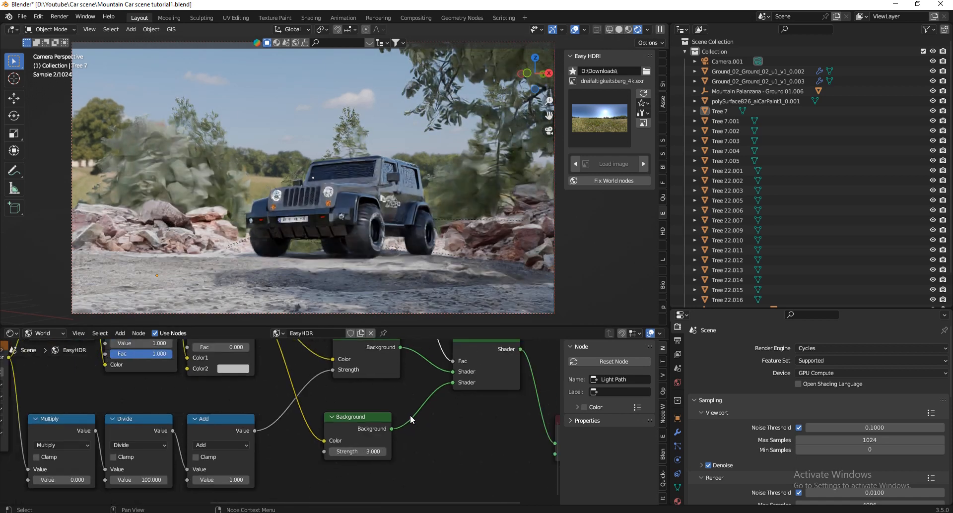
pyautogui.scroll(8, 120, 434)
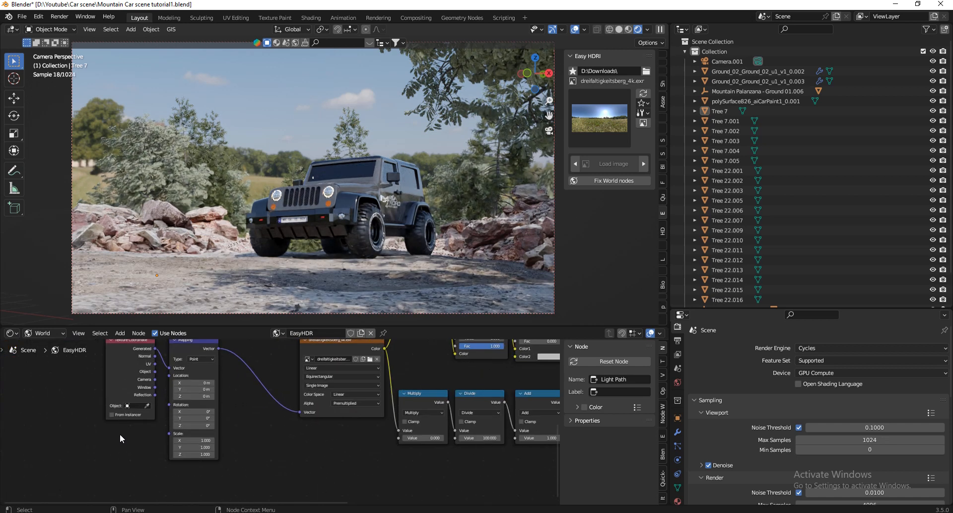
pyautogui.click(190, 424)
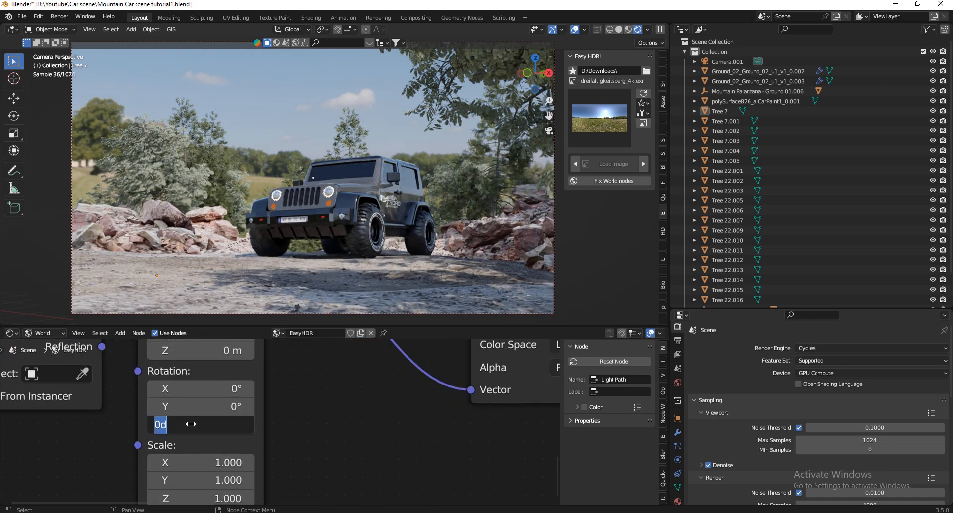
pyautogui.write('90')
pyautogui.press('Return')
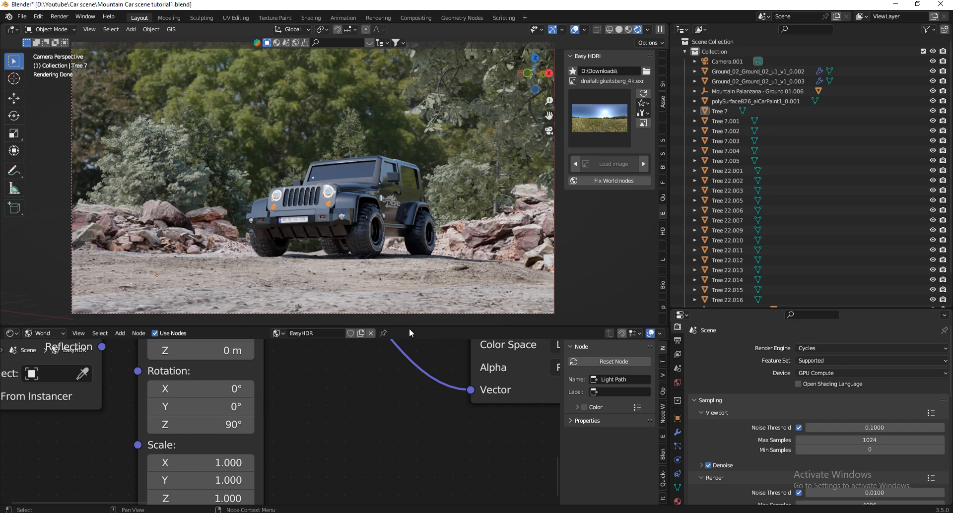
# Set the Mapping node's Z rotation to 180°.
pyautogui.click(229, 418)
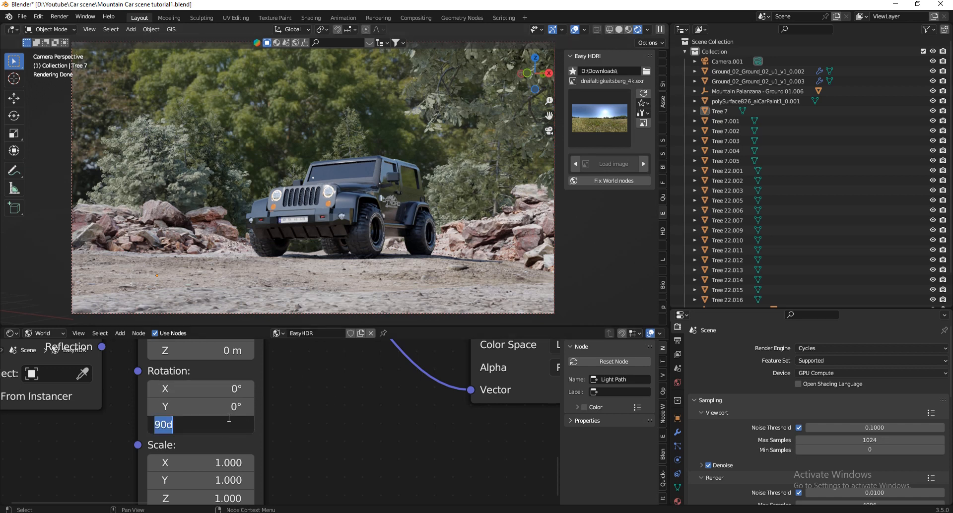
pyautogui.write('180')
pyautogui.press('Return')
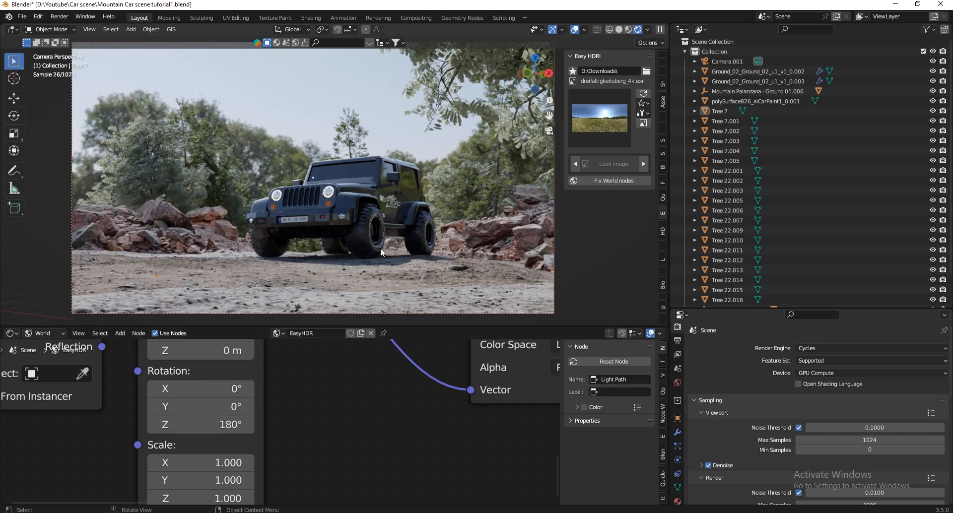
# Enlarge the 3D viewport and try the clarens_night_02_1k HDRI as the scene's environment.
pyautogui.moveTo(410, 325); pyautogui.dragTo(410, 435)
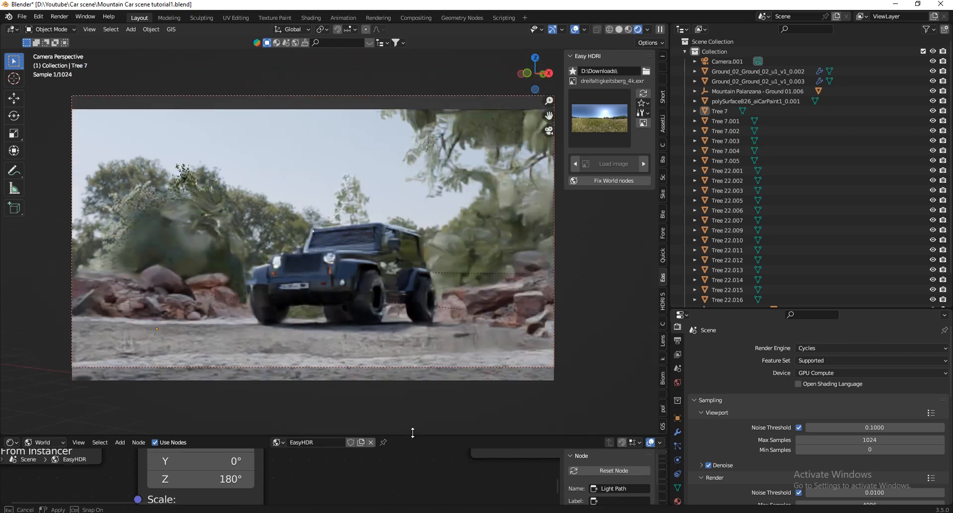
pyautogui.click(609, 118)
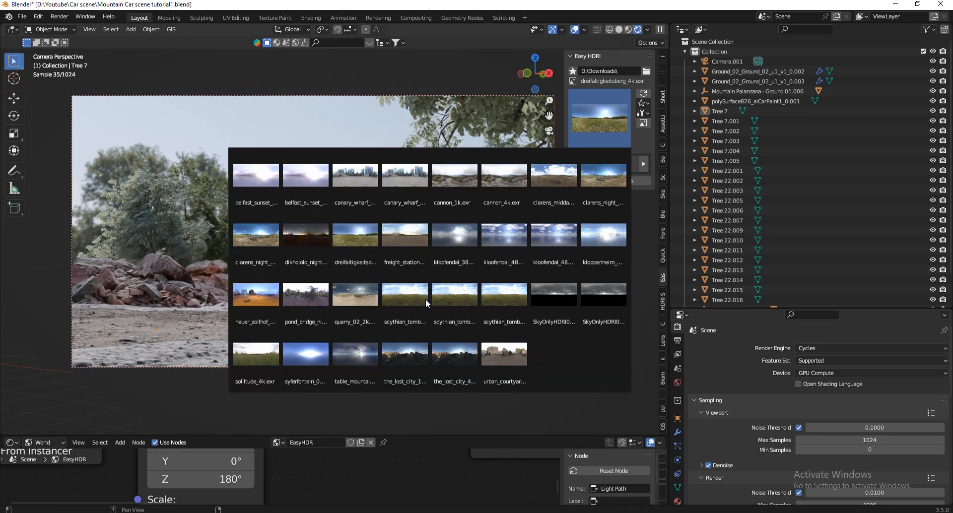
pyautogui.click(606, 117)
pyautogui.click(601, 174)
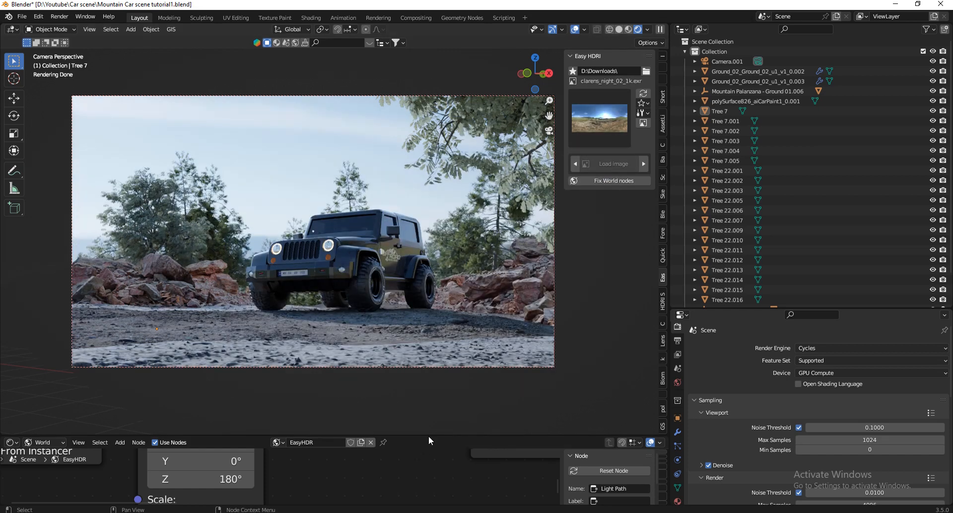
# Examine the Mapping and Background node settings in a temporarily enlarged Shader Editor.
pyautogui.moveTo(428, 437); pyautogui.dragTo(427, 344)
pyautogui.scroll(-16, 214, 452)
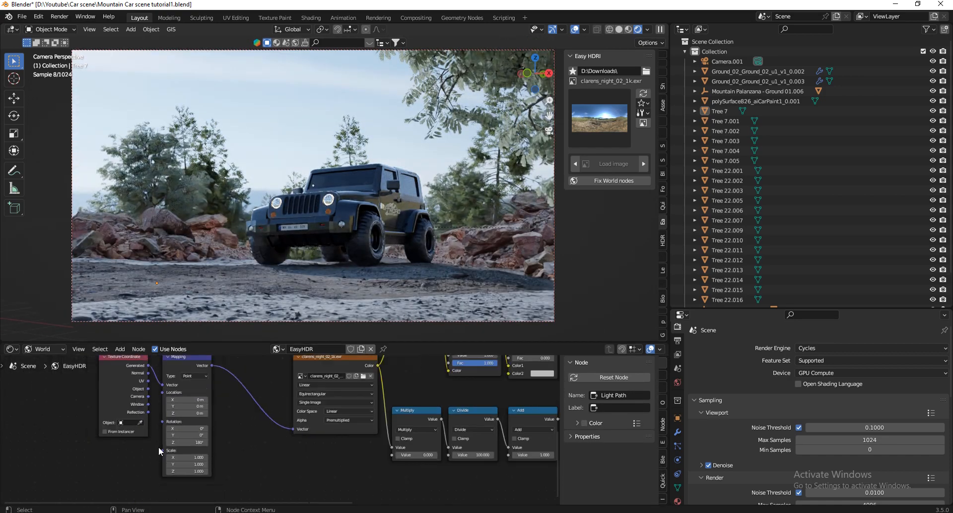
pyautogui.scroll(6, 521, 440)
pyautogui.scroll(2, 496, 444)
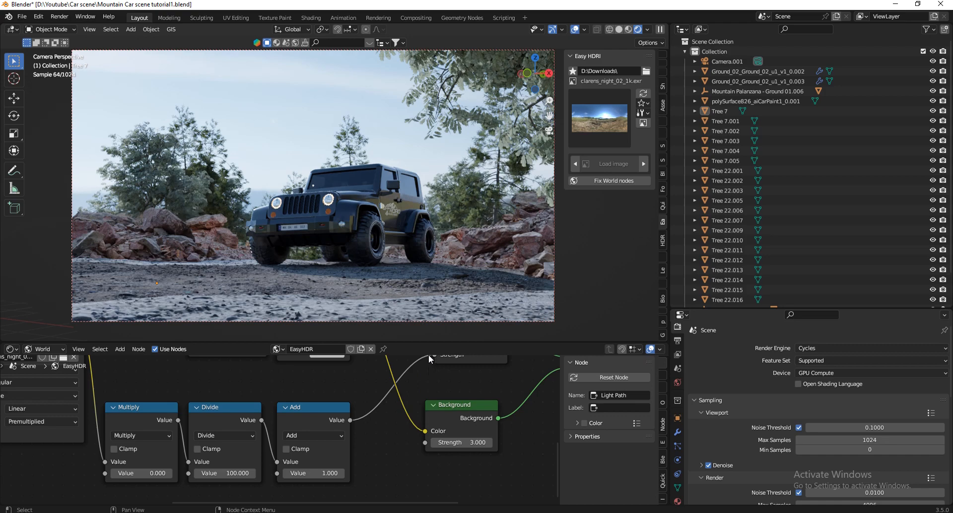
pyautogui.moveTo(402, 340); pyautogui.dragTo(421, 426)
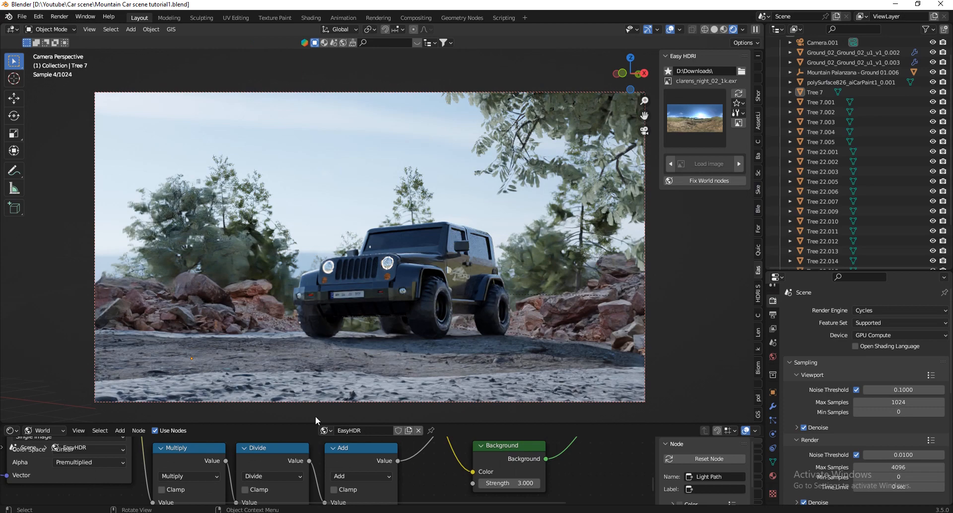
# Shrink the node editor area and load the cannon_4k.exr HDRI as the scene's environment.
pyautogui.moveTo(315, 421); pyautogui.dragTo(318, 384)
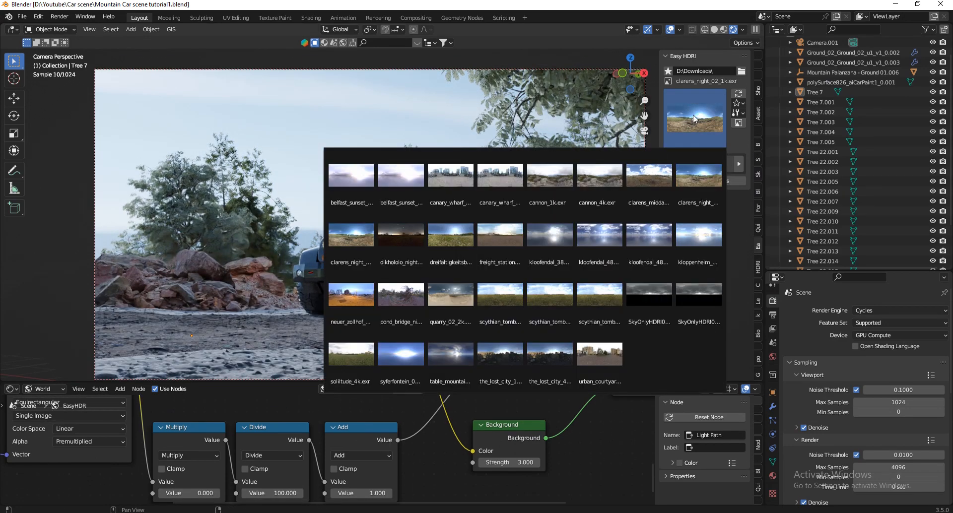
pyautogui.click(608, 181)
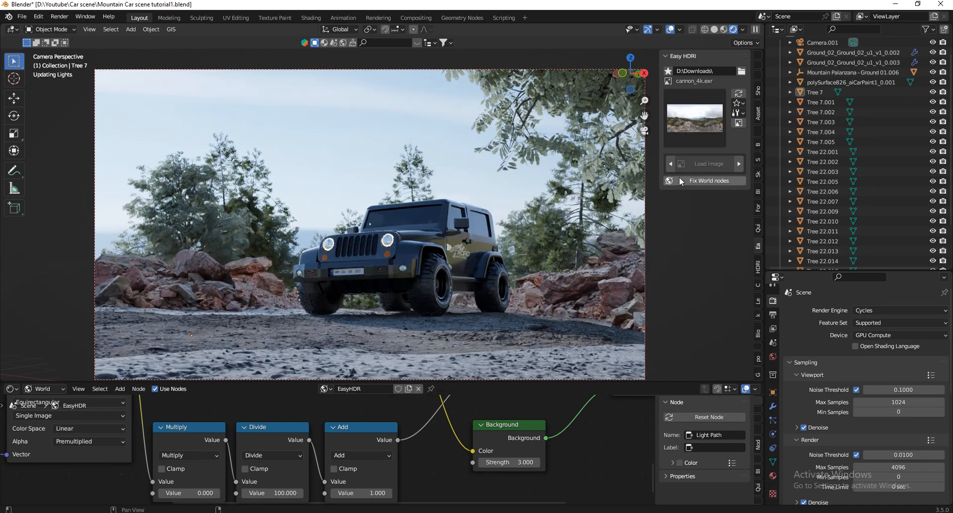
pyautogui.click(685, 119)
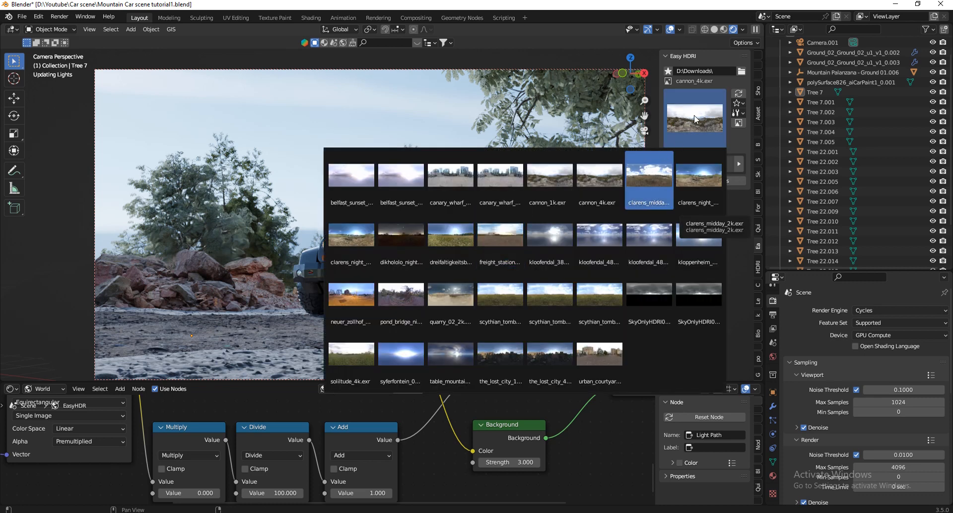
pyautogui.click(595, 175)
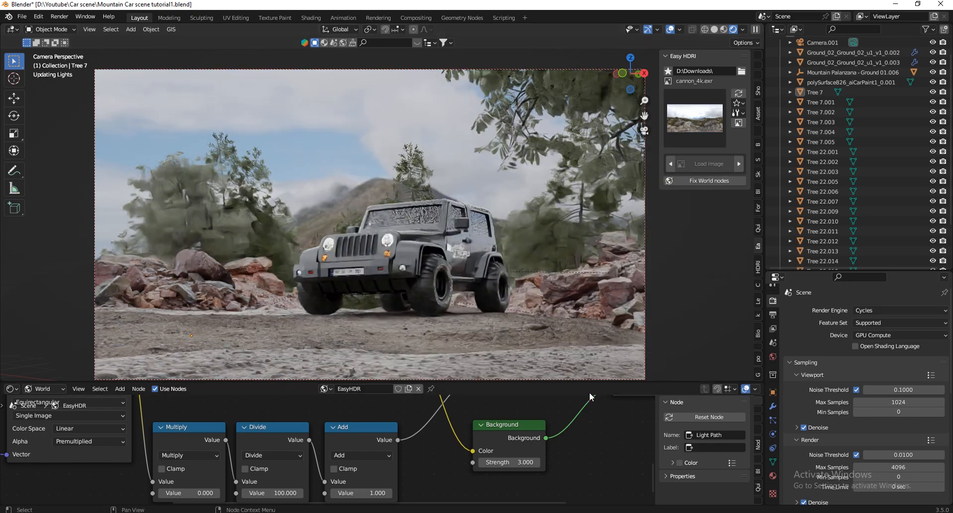
# Set the Mapping node's Z rotation to 270° for the cannon_4k environment.
pyautogui.moveTo(589, 381); pyautogui.dragTo(588, 311)
pyautogui.scroll(-6, 382, 418)
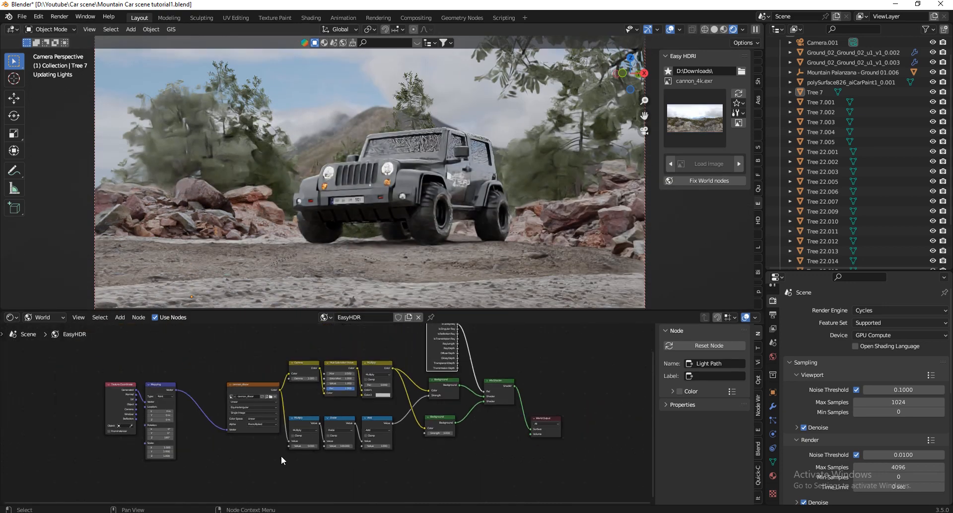
pyautogui.scroll(3, 137, 444)
pyautogui.click(215, 423)
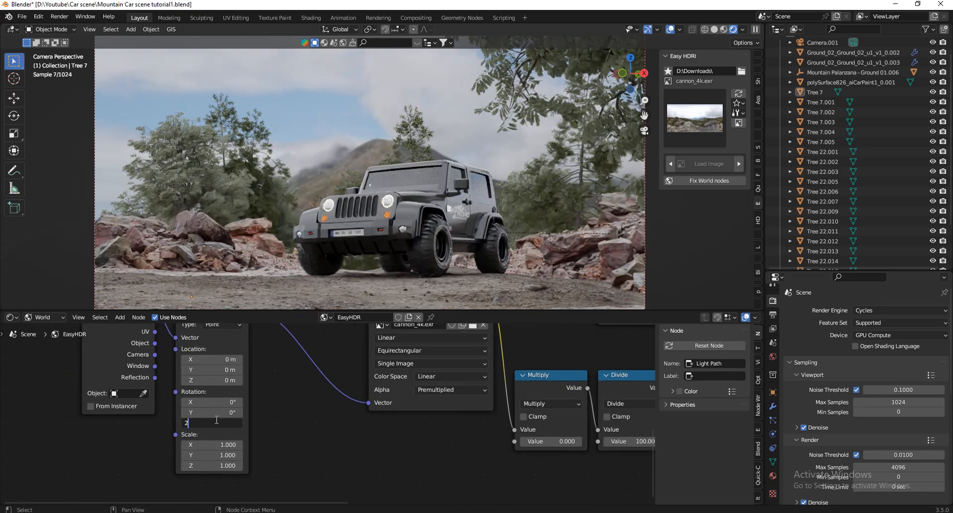
pyautogui.write('270')
pyautogui.press('Return')
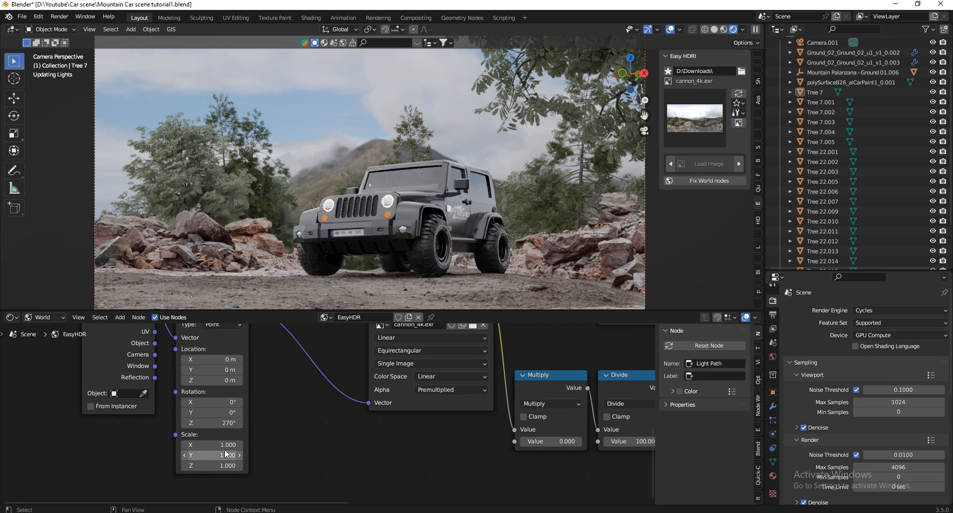
# Set the strength of the lower Background node to 1.5.
pyautogui.scroll(-3, 226, 433)
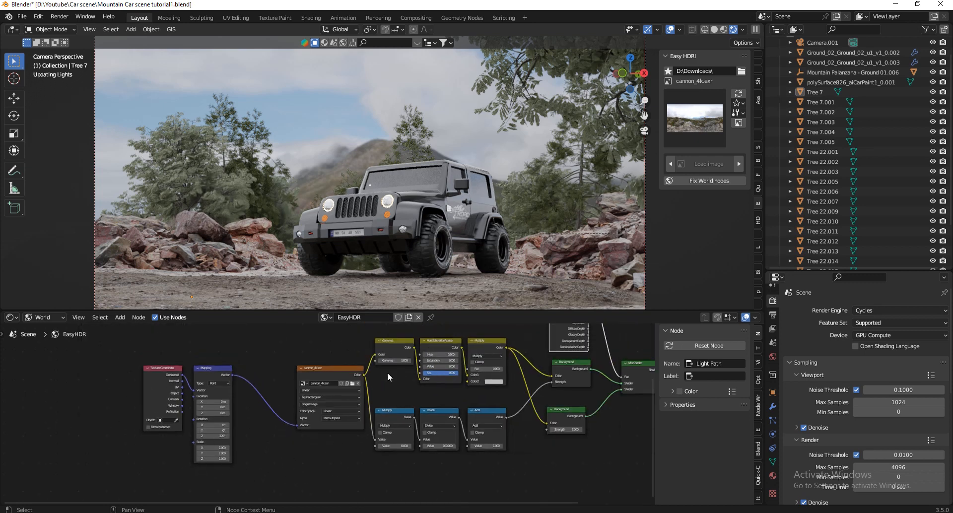
pyautogui.scroll(5, 571, 426)
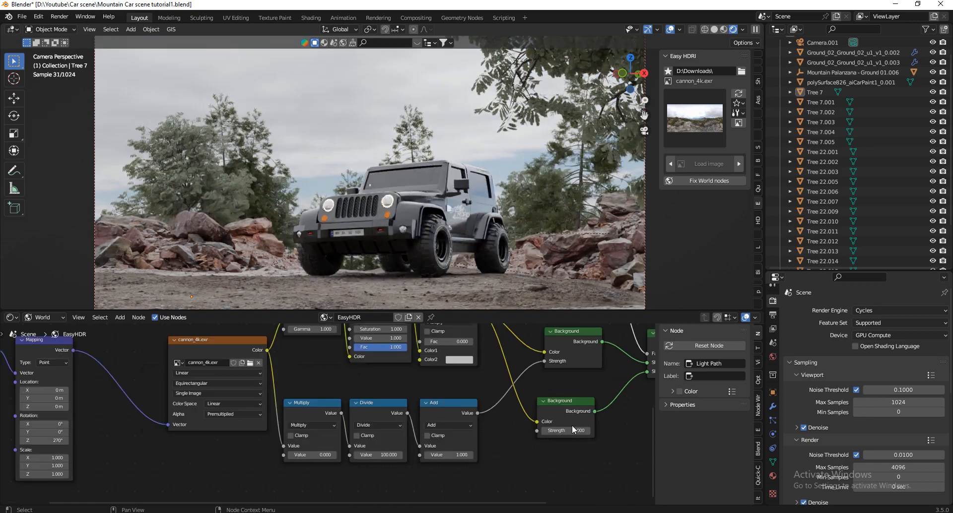
pyautogui.click(550, 434)
pyautogui.write('1.5')
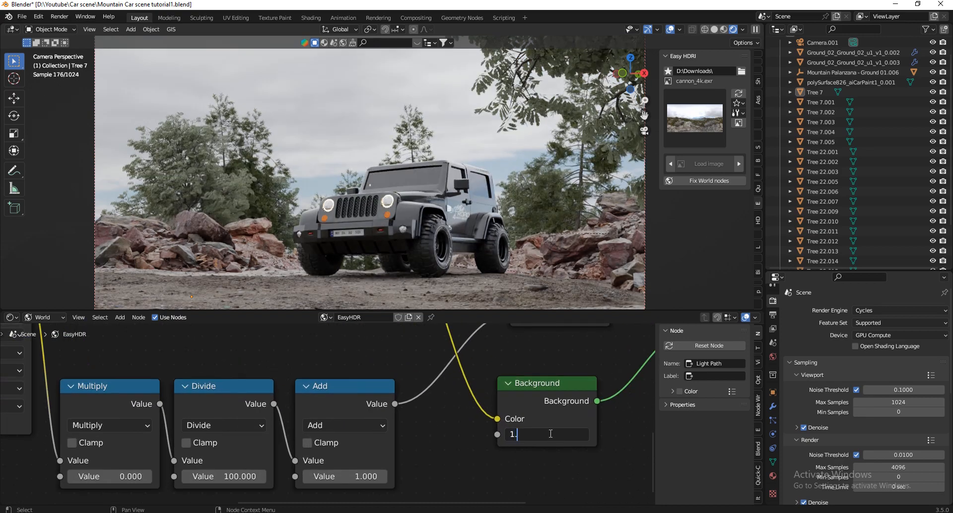
pyautogui.press('Return')
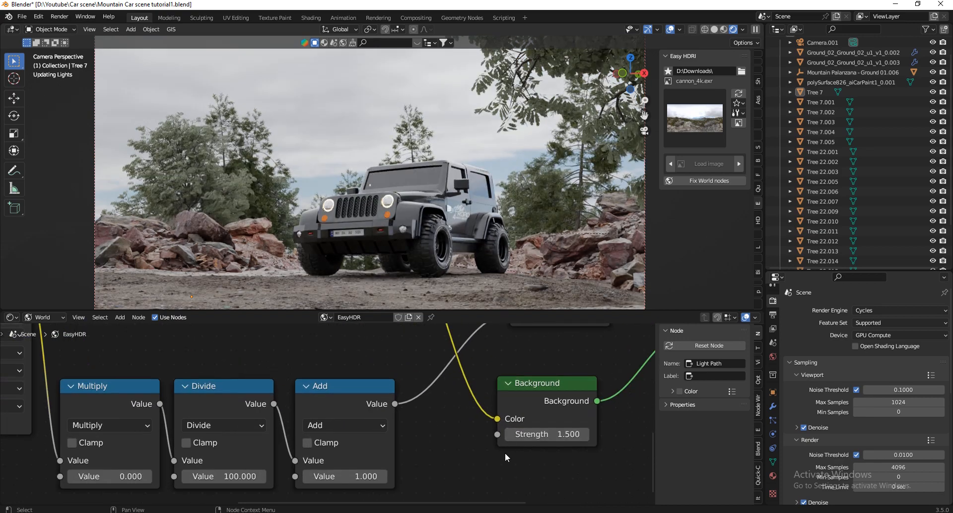
# Enable Use Curves in Color Management and darken the curve with a shadow point and a highlight point at about X 0.745, Y 0.644.
pyautogui.scroll(-10, 857, 422)
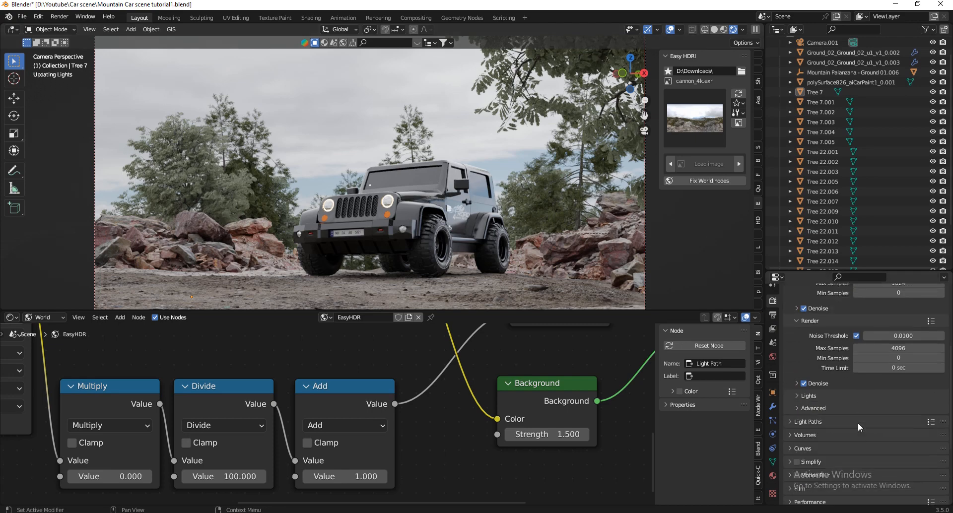
pyautogui.click(828, 498)
pyautogui.scroll(-4, 852, 418)
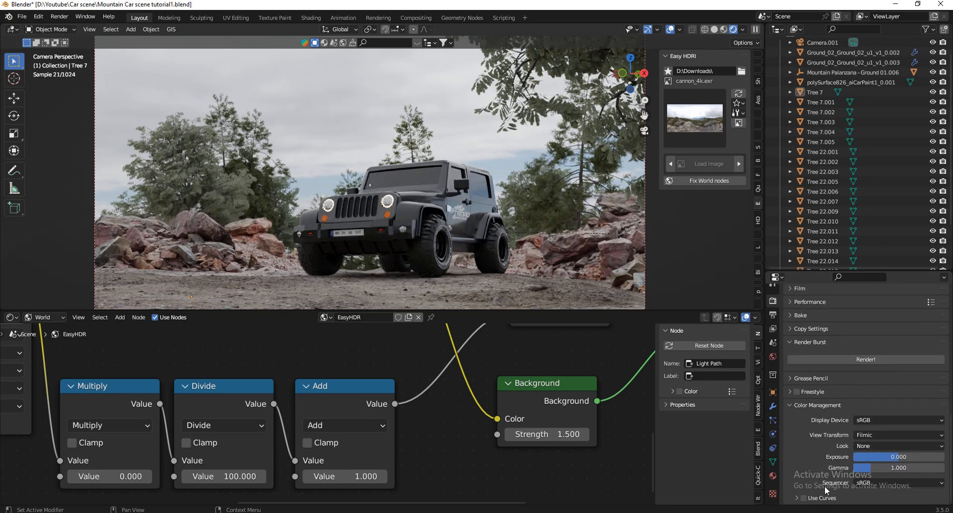
pyautogui.click(796, 498)
pyautogui.scroll(-7, 819, 447)
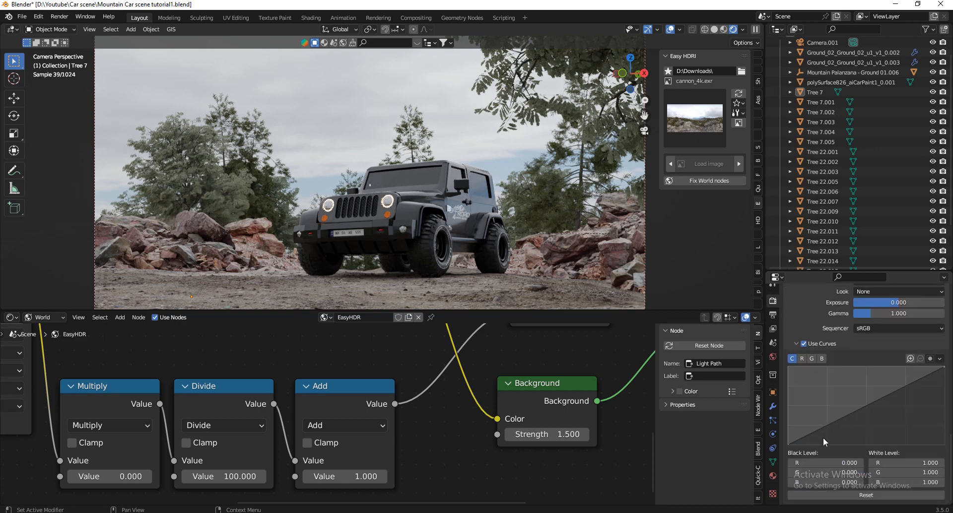
pyautogui.moveTo(824, 424); pyautogui.dragTo(825, 429)
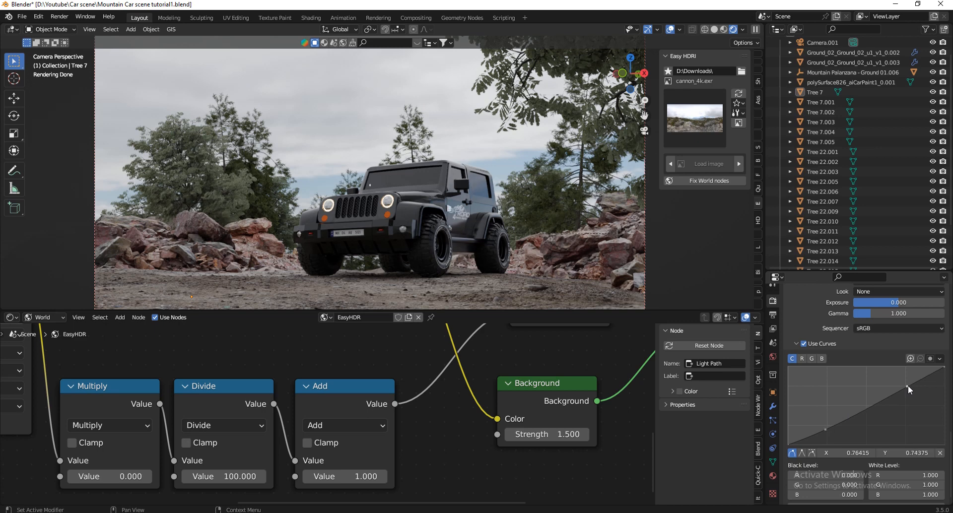
pyautogui.moveTo(908, 385)
pyautogui.mouseDown()
pyautogui.moveTo(914, 400)
pyautogui.moveTo(909, 394)
pyautogui.mouseUp()
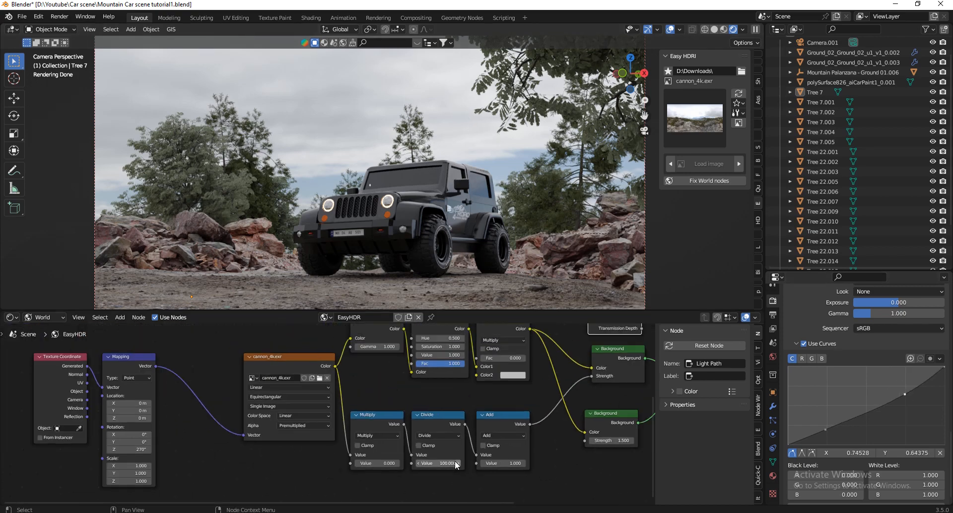
# Try a Z rotation of 280° for the HDRI in the Mapping node and settle on 285°.
pyautogui.click(217, 441)
pyautogui.write('2')
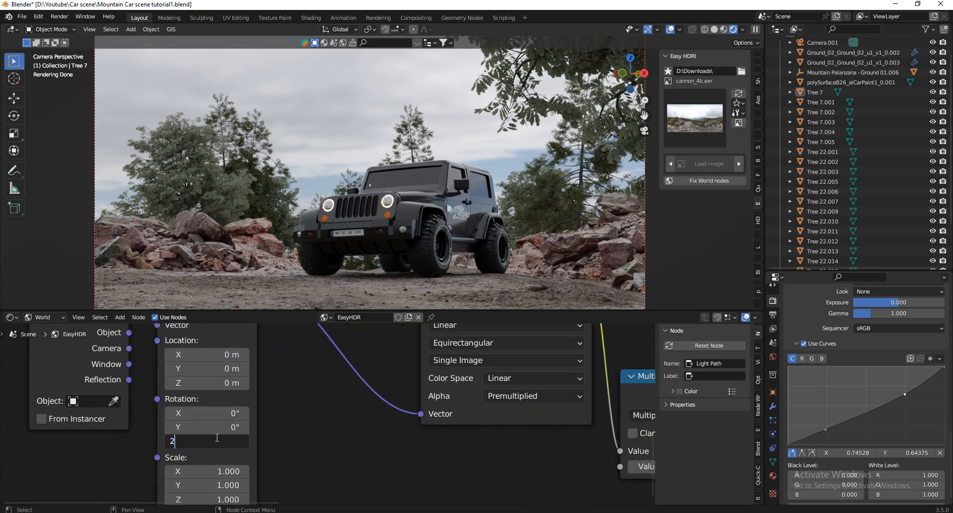
pyautogui.write('80')
pyautogui.press('Return')
pyautogui.click(217, 436)
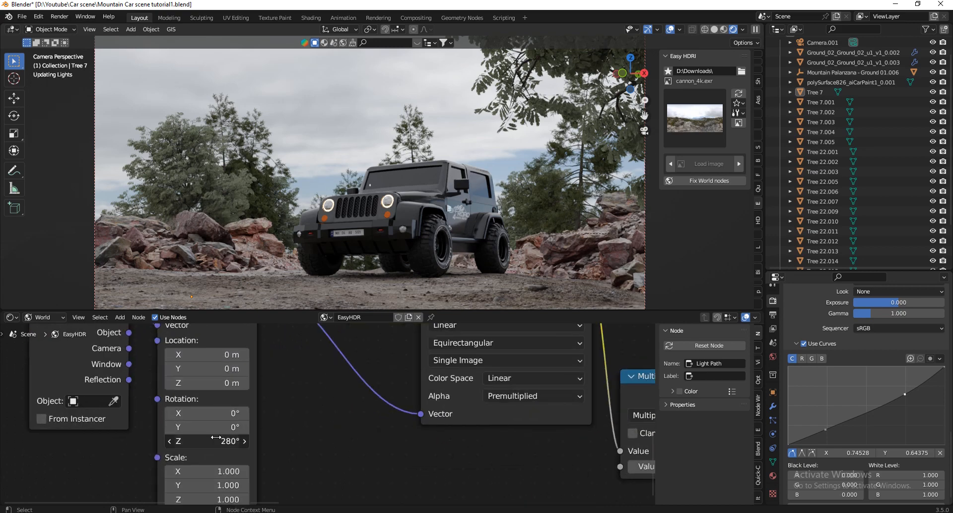
pyautogui.write('285')
pyautogui.press('Return')
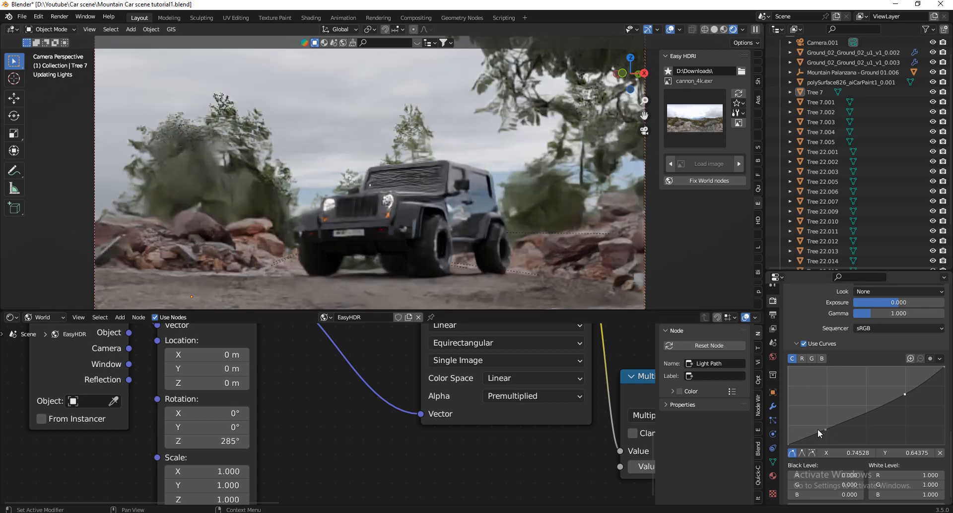
# Reposition the curve's shadow point at about X 0.277, Y 0.194 and compare the render with Use Curves off and on.
pyautogui.moveTo(826, 429); pyautogui.dragTo(801, 382)
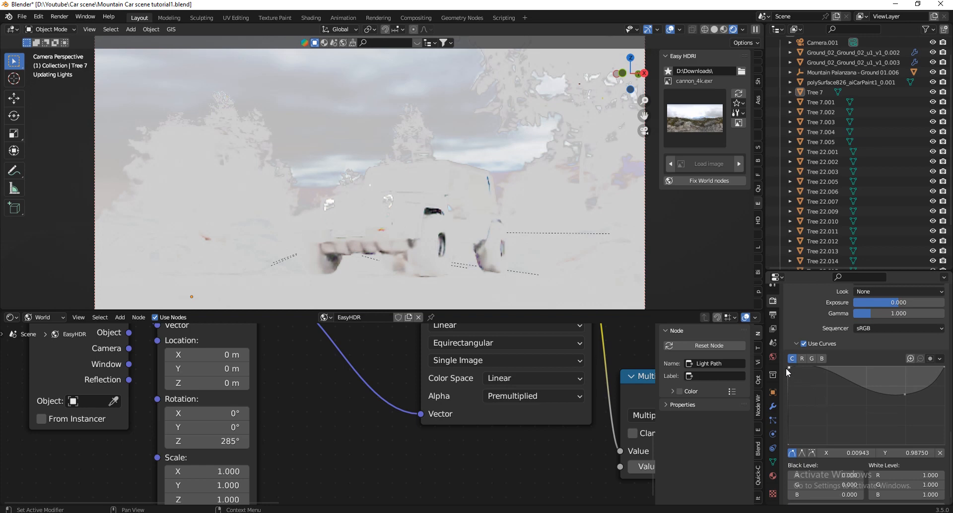
pyautogui.moveTo(790, 368); pyautogui.dragTo(831, 432)
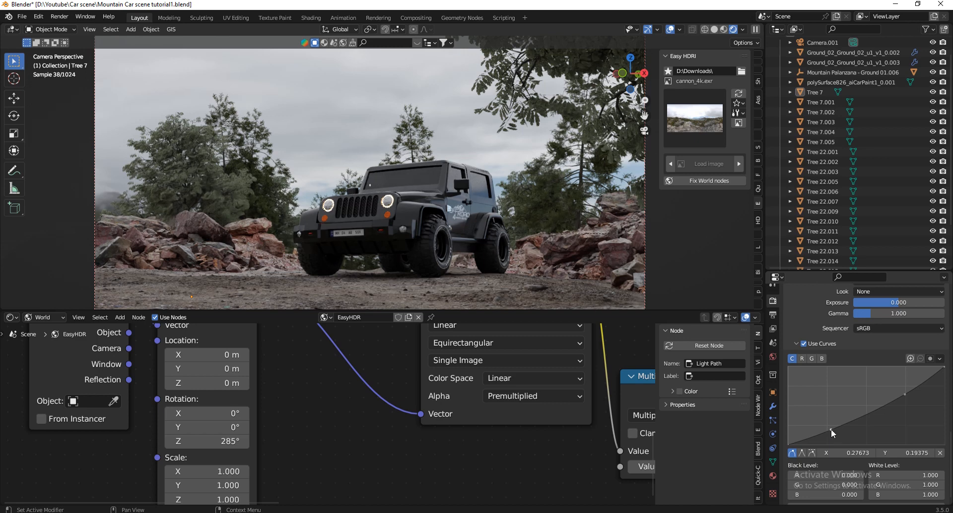
pyautogui.click(803, 343)
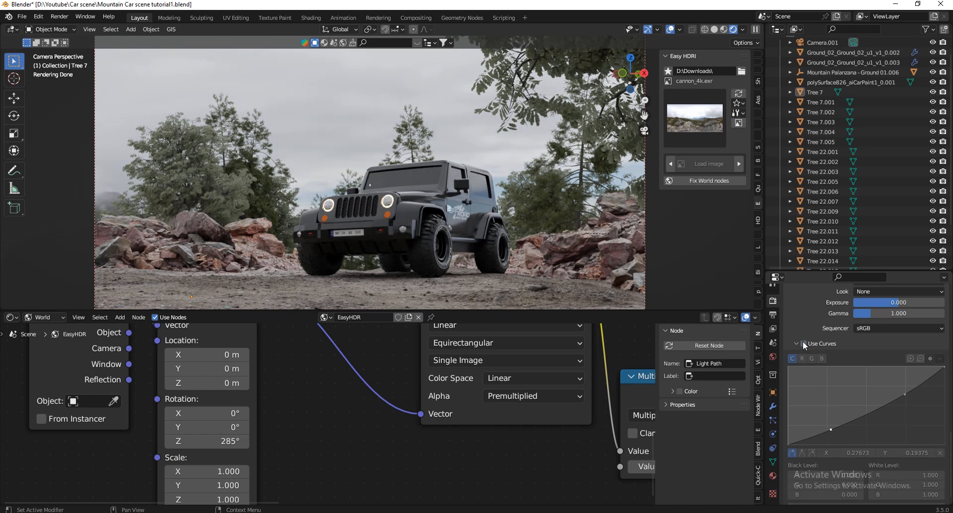
pyautogui.click(803, 341)
pyautogui.click(803, 341)
pyautogui.click(803, 341)
pyautogui.click(803, 341)
pyautogui.click(803, 341)
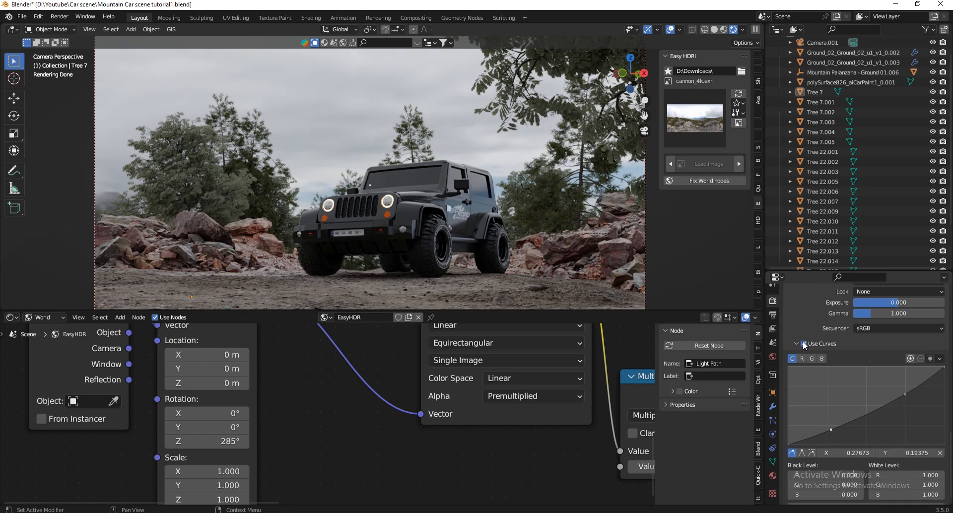
pyautogui.scroll(8, 862, 405)
pyautogui.scroll(10, 847, 424)
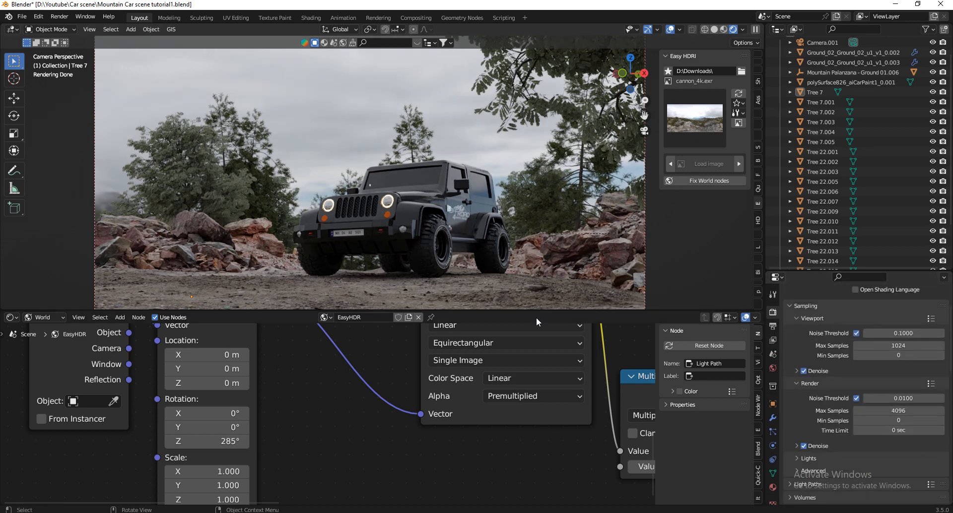
# Enable nodes in the Compositing workspace and space the Render Layers and Composite nodes well apart.
pyautogui.moveTo(538, 312); pyautogui.dragTo(539, 470)
pyautogui.click(418, 17)
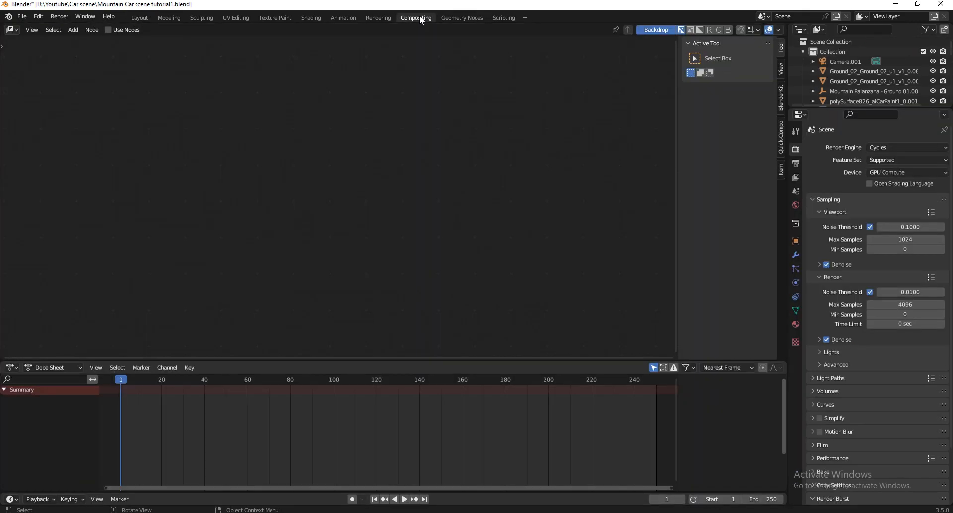
pyautogui.click(109, 31)
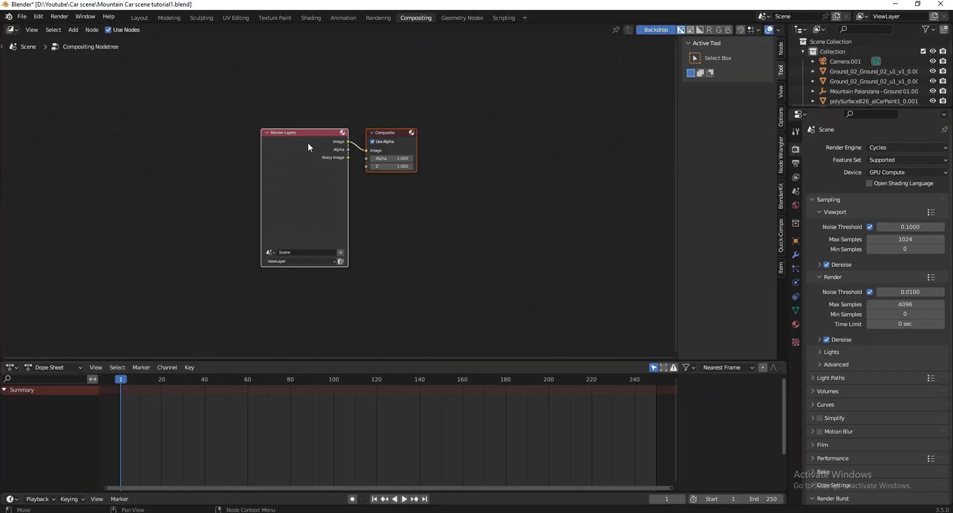
pyautogui.scroll(-2, 506, 199)
pyautogui.press('g')
pyautogui.click(297, 195)
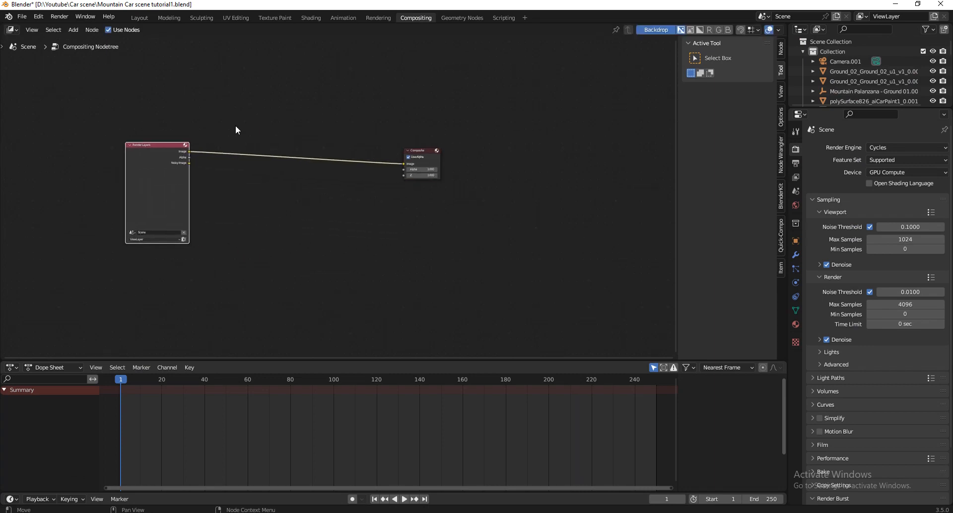
# Insert a Color Balance node between the Render Layers and Composite nodes.
pyautogui.scroll(2, 236, 130)
pyautogui.hotkey('shift', 'a')
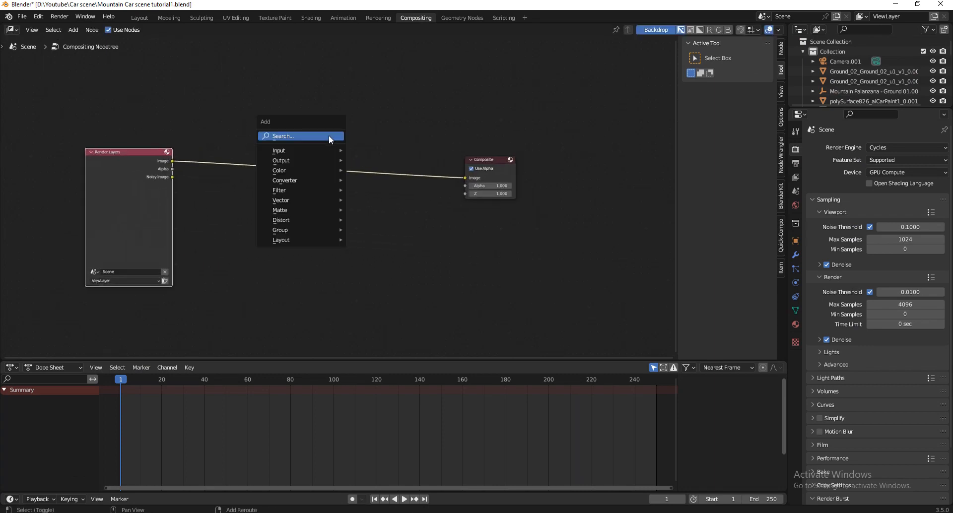
pyautogui.write('colo')
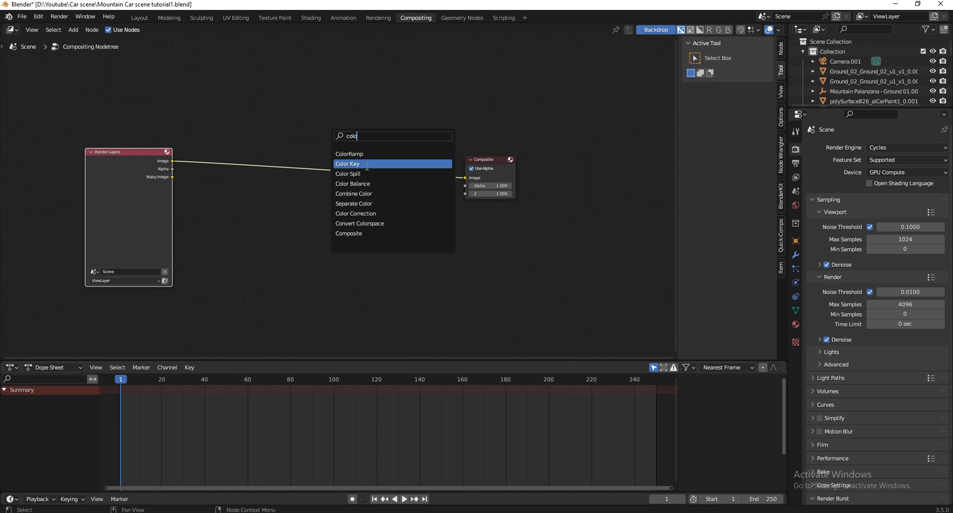
pyautogui.click(347, 183)
pyautogui.click(328, 189)
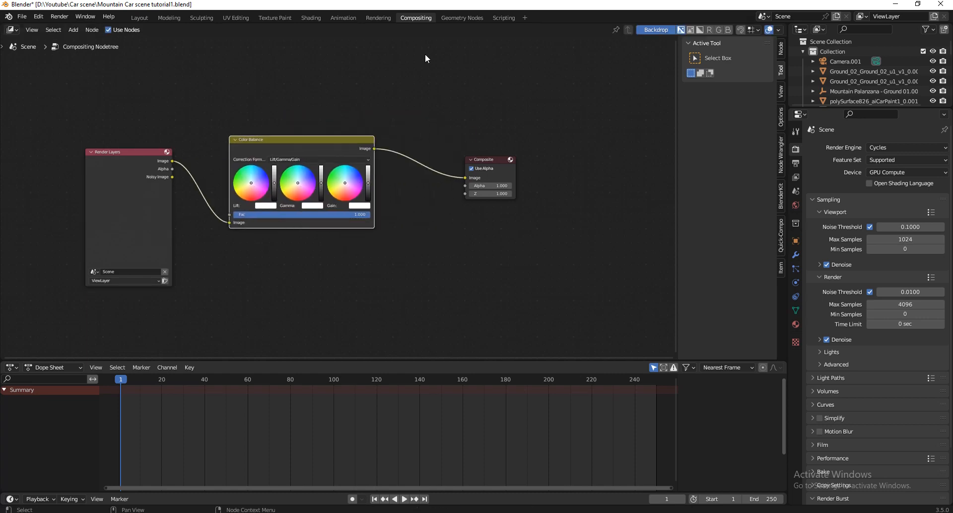
# Enlarge the Outliner area beside the compositor node editor and switch it to a 3D Viewport.
pyautogui.scroll(1, 277, 183)
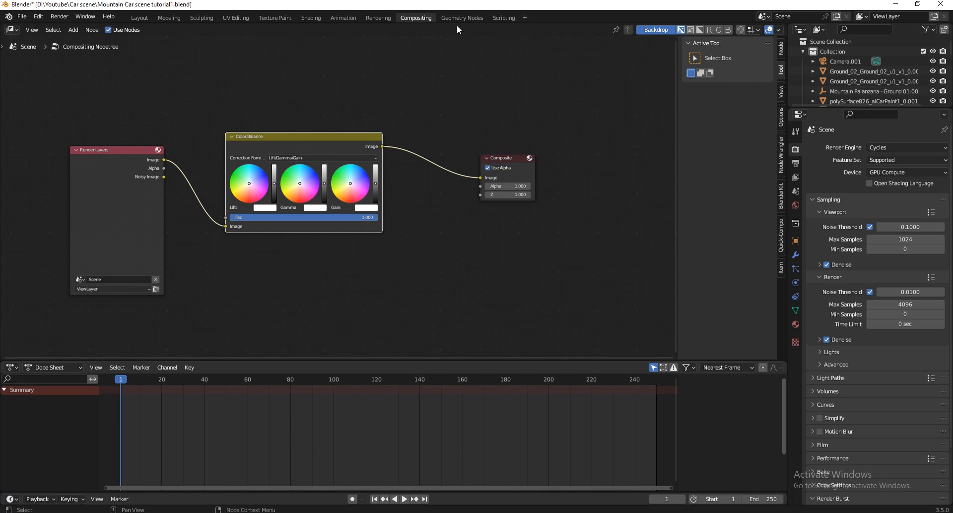
pyautogui.scroll(5, 443, 192)
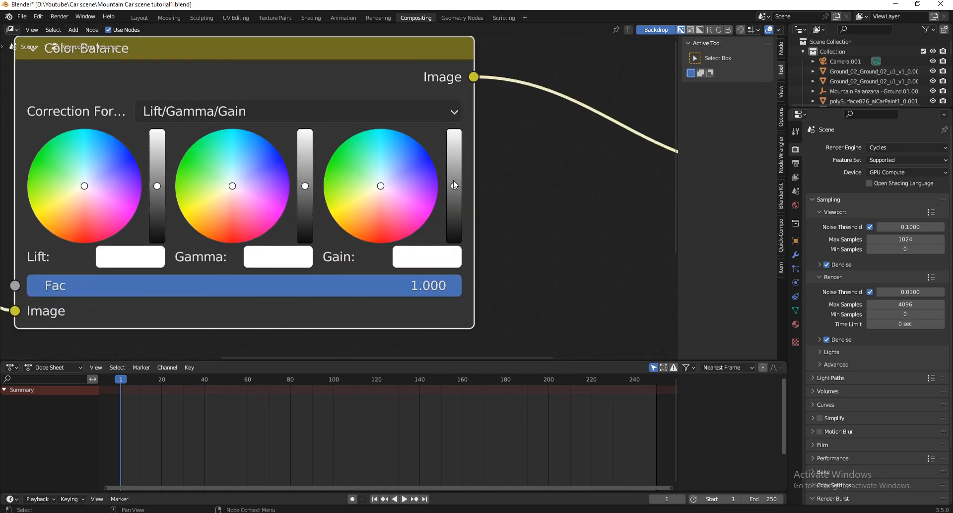
pyautogui.scroll(-3, 494, 202)
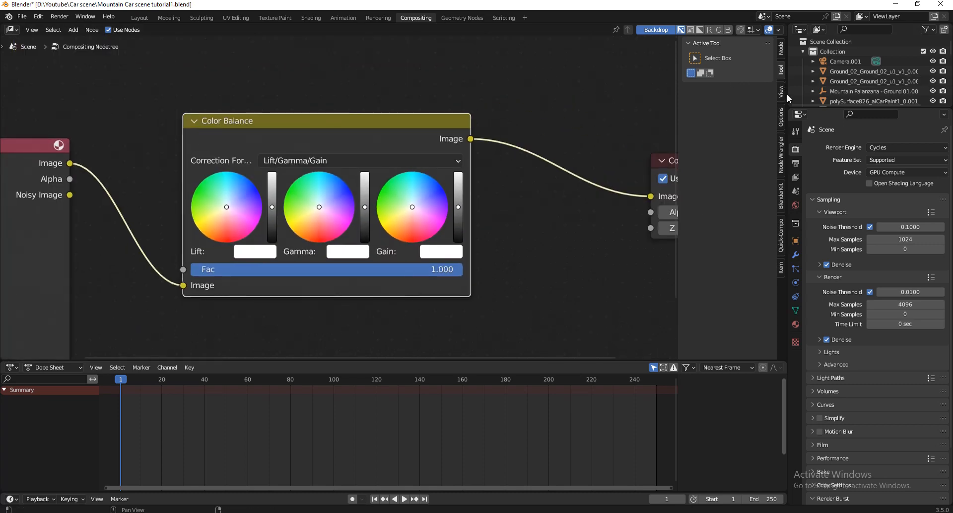
pyautogui.moveTo(790, 101); pyautogui.dragTo(472, 137)
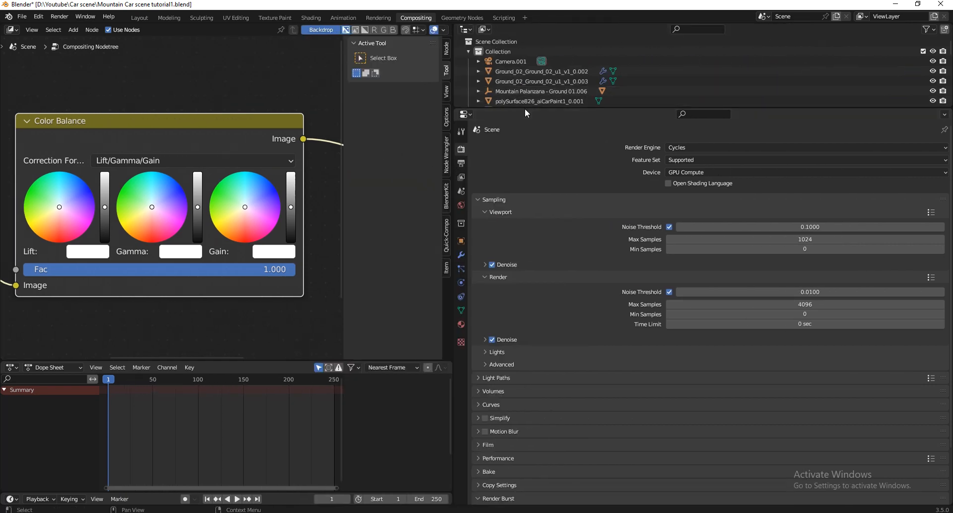
pyautogui.moveTo(527, 107); pyautogui.dragTo(527, 406)
pyautogui.click(465, 30)
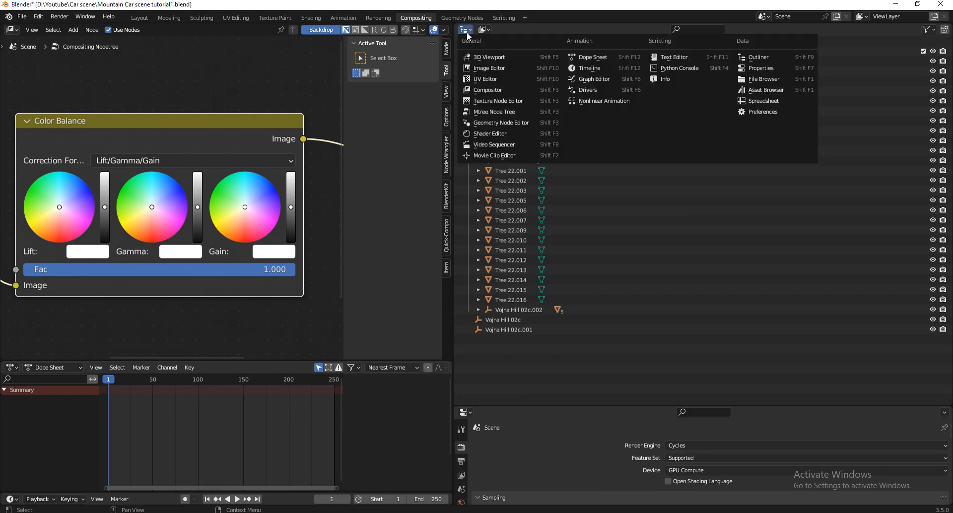
pyautogui.click(466, 29)
pyautogui.click(471, 57)
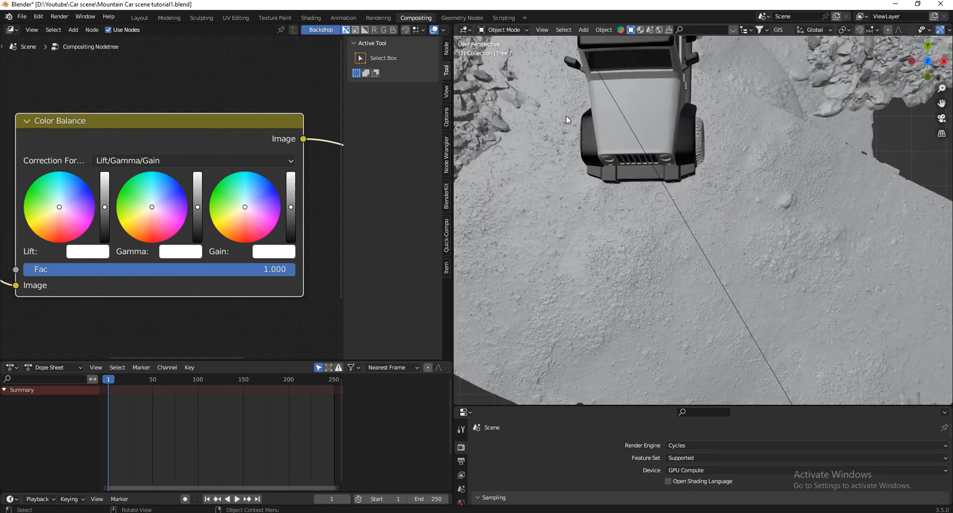
# Show the scene through the camera with Rendered shading and hide the node editor's sidebar.
pyautogui.press('KP_0')
pyautogui.scroll(3, 735, 206)
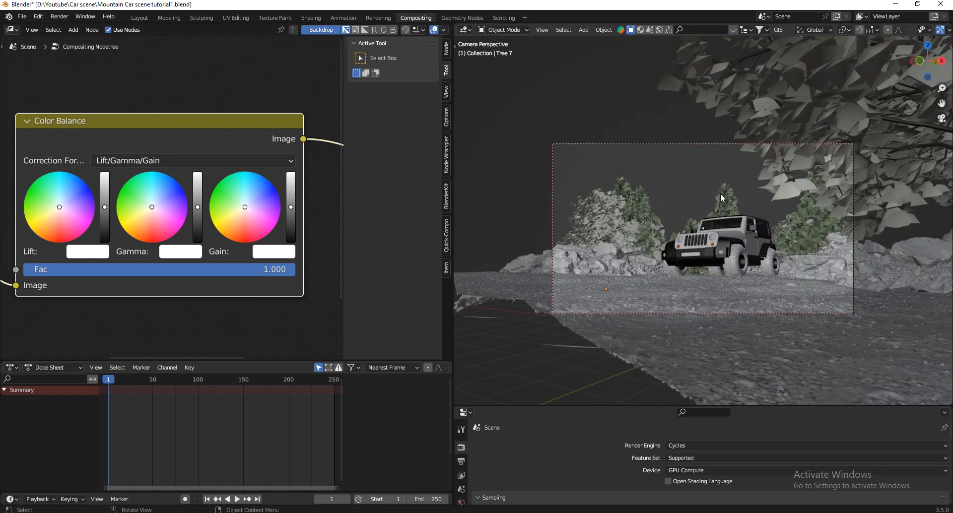
pyautogui.scroll(-5, 864, 31)
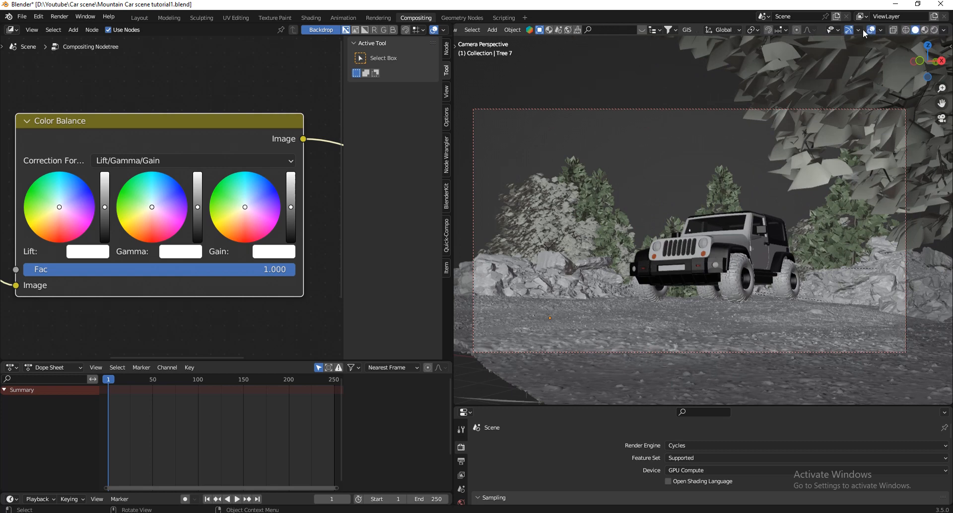
pyautogui.click(933, 30)
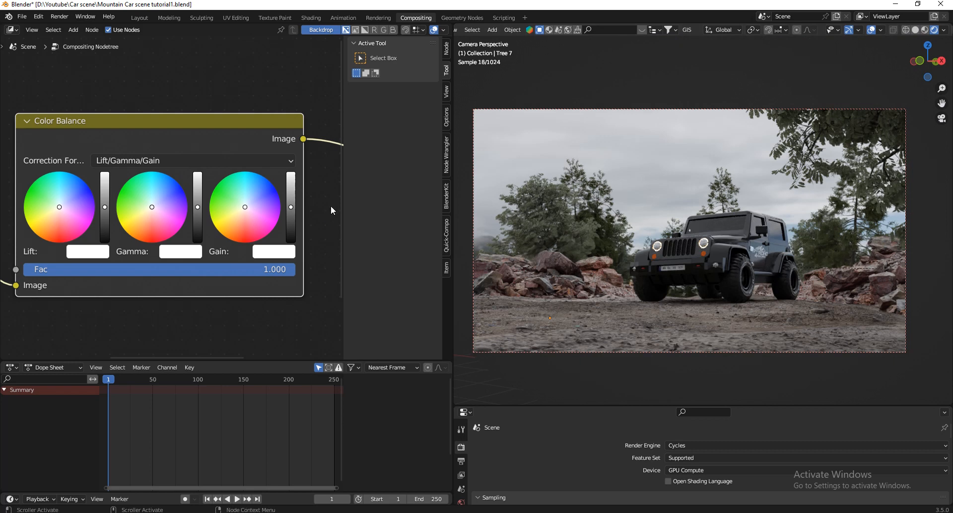
pyautogui.press('n')
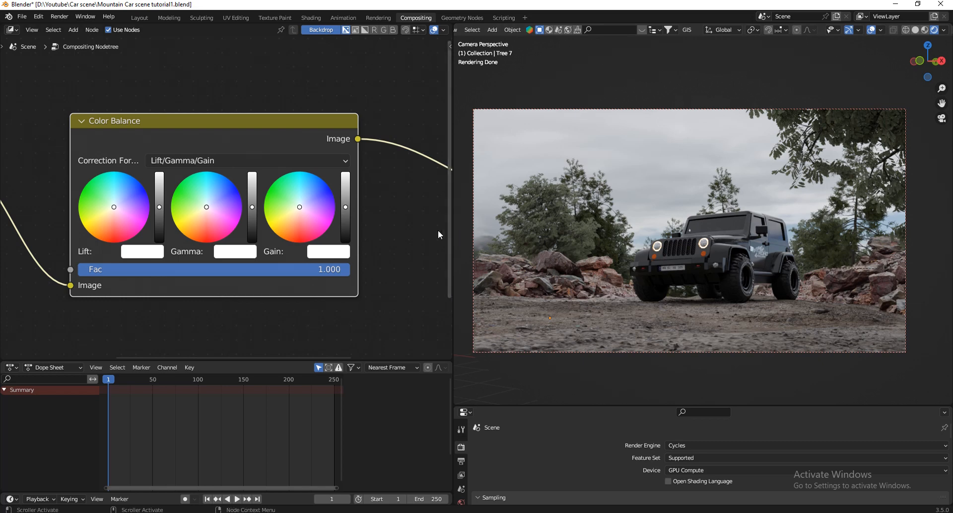
# Raise the Gain brightness slightly on the Color Balance node.
pyautogui.scroll(2, 354, 216)
pyautogui.scroll(1, 351, 216)
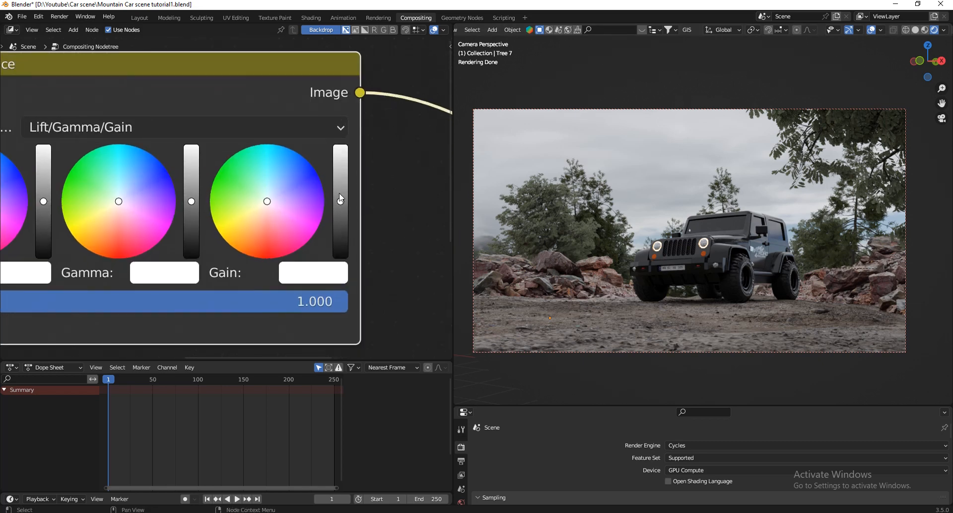
pyautogui.moveTo(339, 201); pyautogui.dragTo(343, 190)
# Set the viewport's Compositor option to Camera and lower the Color Balance Gain brightness by a small amount.
pyautogui.click(944, 29)
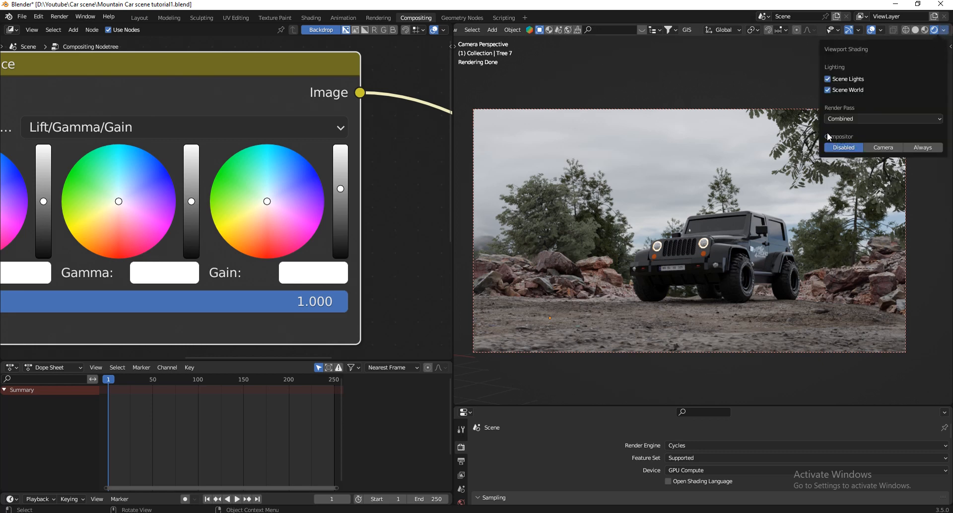
pyautogui.click(943, 30)
pyautogui.click(883, 147)
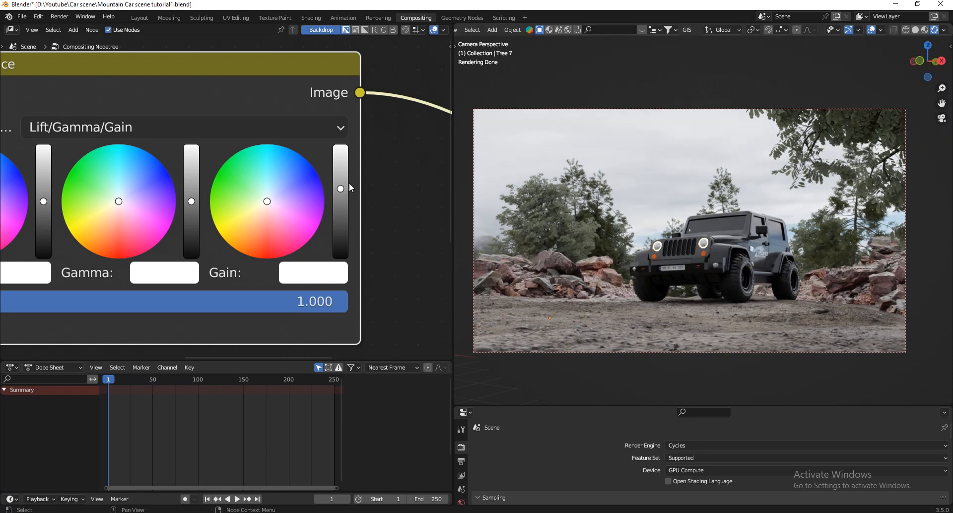
pyautogui.moveTo(342, 188)
pyautogui.mouseDown()
pyautogui.moveTo(341, 150)
pyautogui.moveTo(341, 204)
pyautogui.moveTo(341, 189)
pyautogui.mouseUp()
pyautogui.scroll(-2, 412, 227)
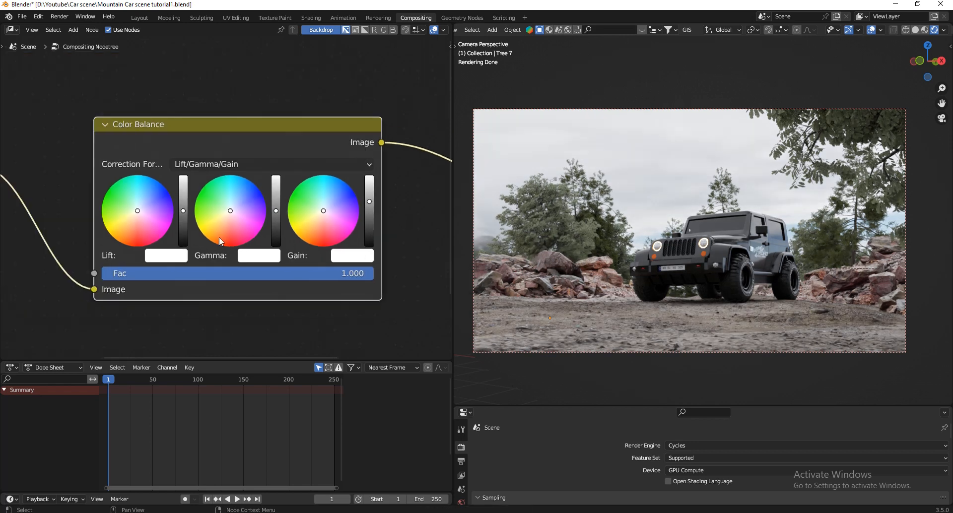
# Test a darker Color Balance Lift with a value of 0.520 and restore its value to 1.
pyautogui.scroll(2, 185, 246)
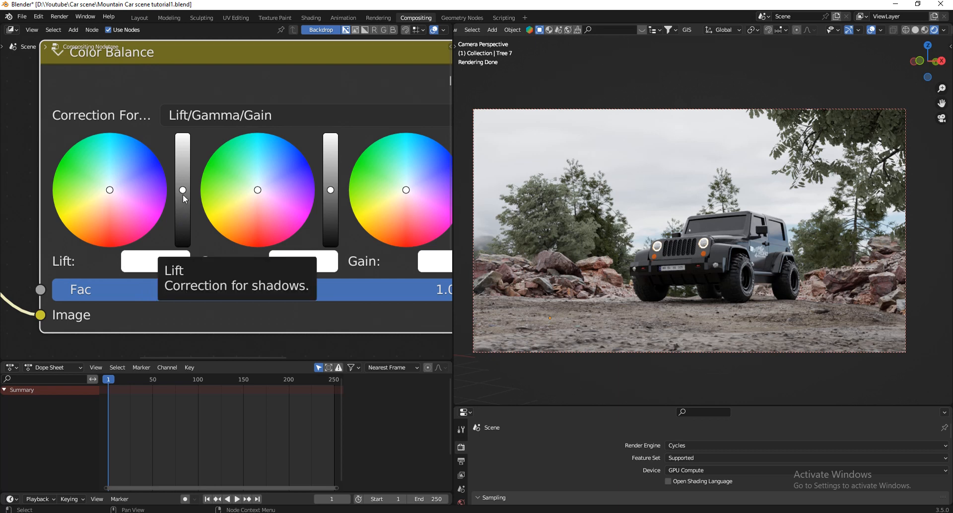
pyautogui.moveTo(183, 195); pyautogui.dragTo(184, 221)
pyautogui.click(174, 261)
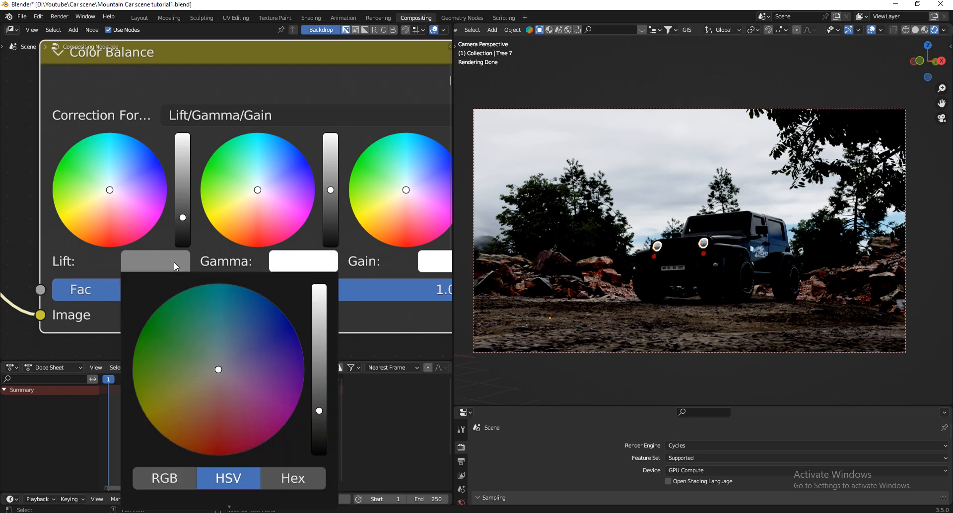
pyautogui.scroll(-3, 189, 210)
pyautogui.click(189, 216)
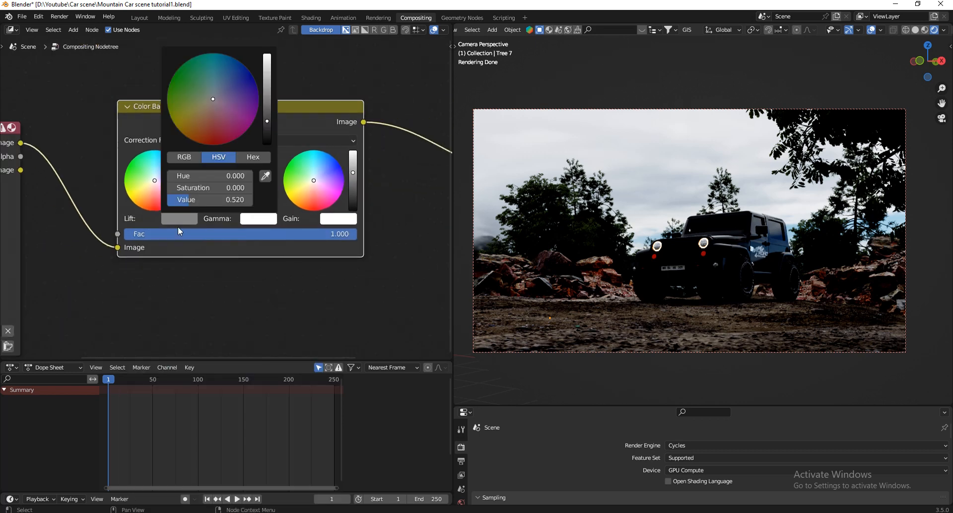
pyautogui.doubleClick(215, 201)
pyautogui.write('1')
pyautogui.press('Return')
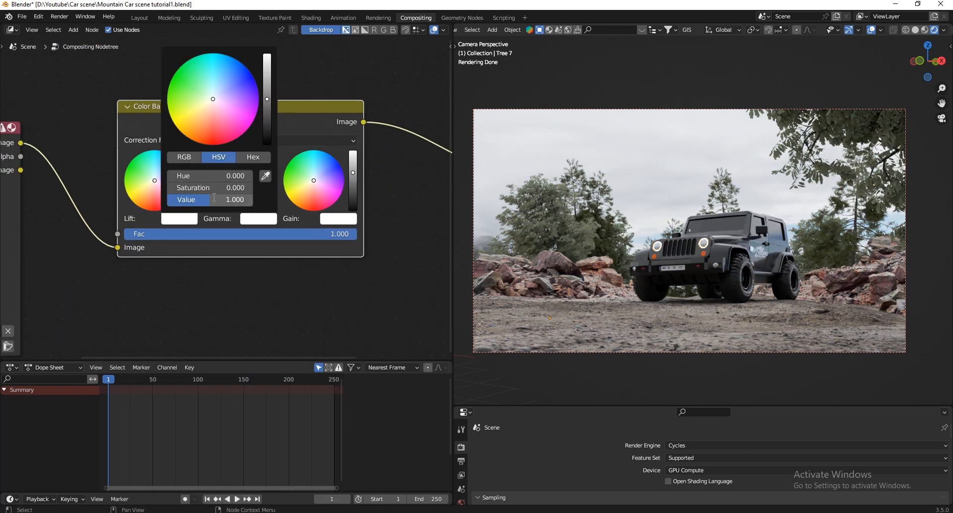
# Try darker and brighter Gamma levels on the Color Balance node and cancel the last change to black.
pyautogui.scroll(4, 240, 219)
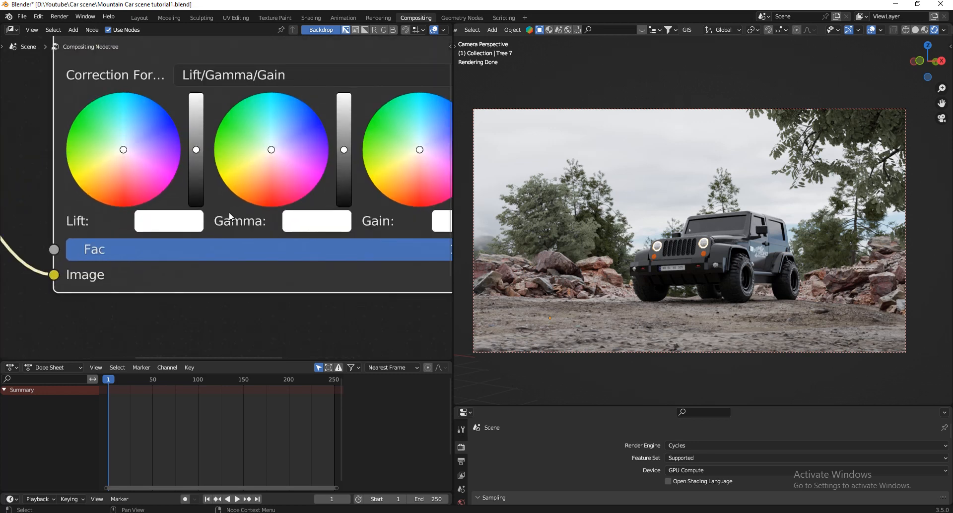
pyautogui.click(346, 153)
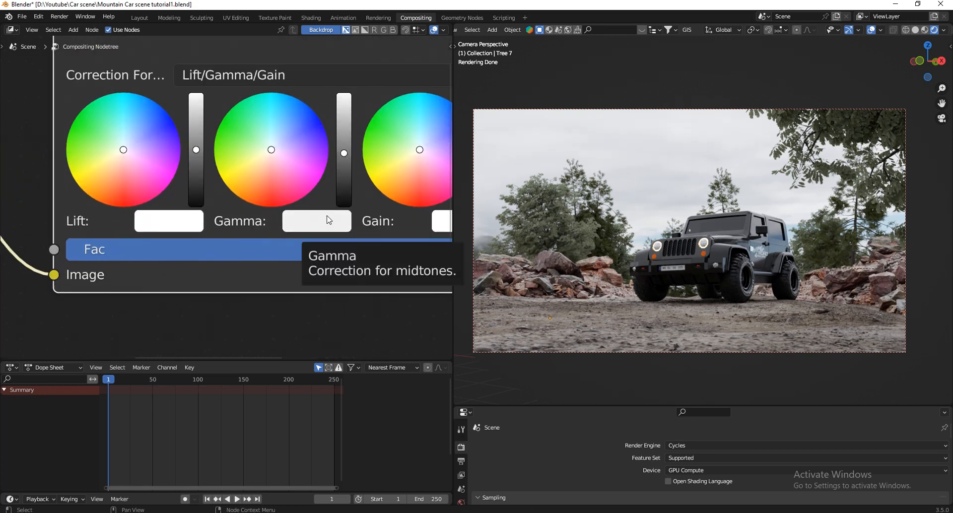
pyautogui.scroll(-3, 329, 220)
pyautogui.scroll(3, 298, 199)
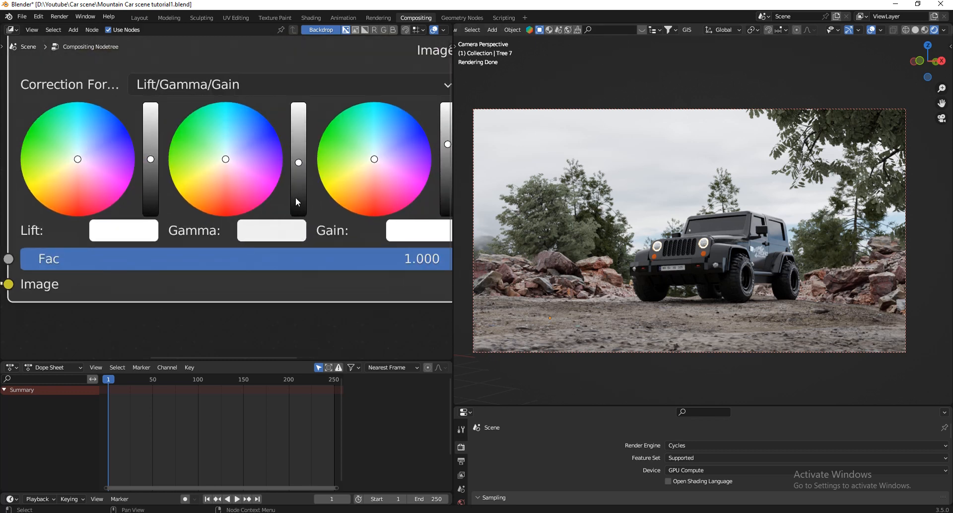
pyautogui.click(300, 176)
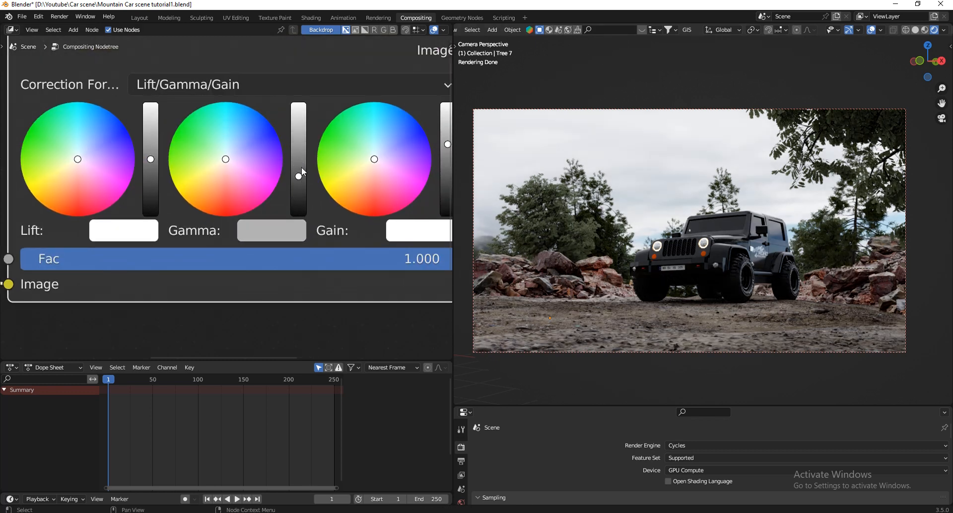
pyautogui.moveTo(302, 168); pyautogui.dragTo(299, 150)
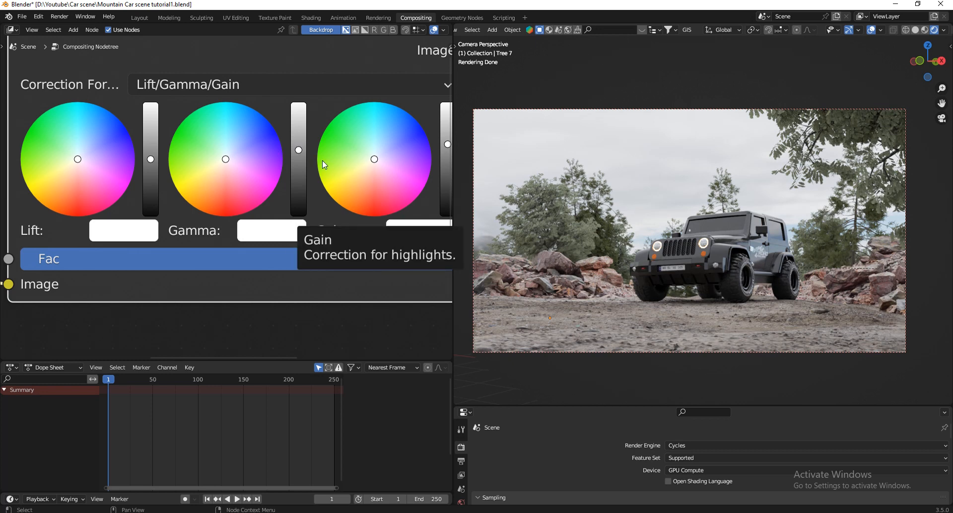
pyautogui.click(298, 164)
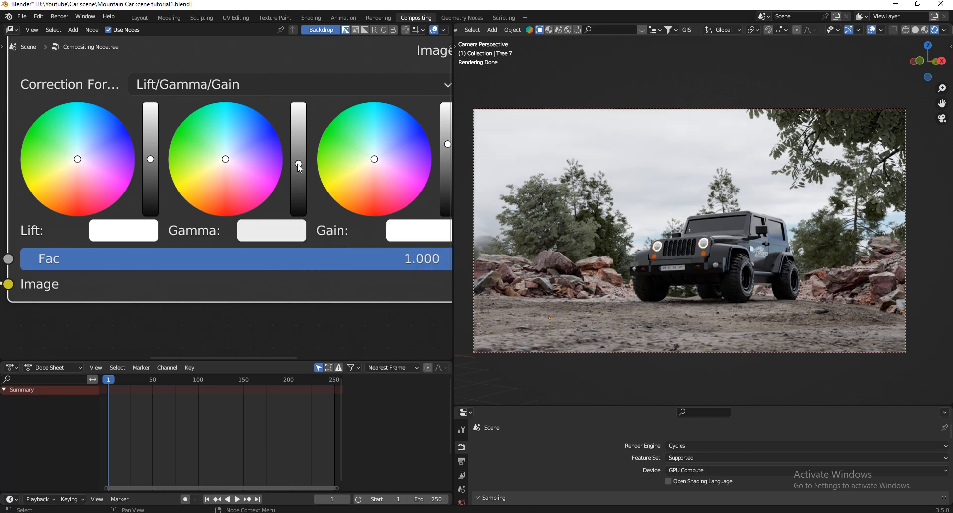
pyautogui.moveTo(299, 163); pyautogui.dragTo(306, 216)
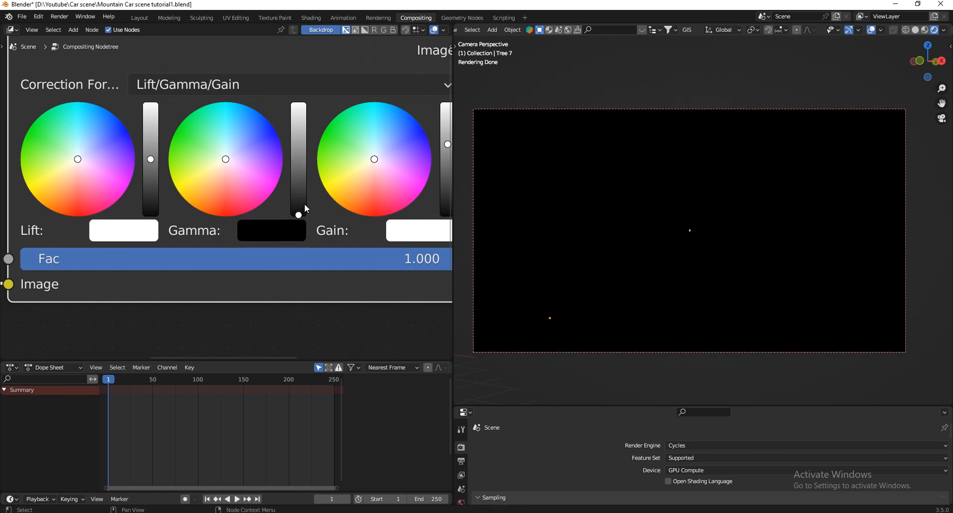
pyautogui.press('Escape')
# Reset the Color Balance node's Gamma colour to neutral white.
pyautogui.click(288, 231)
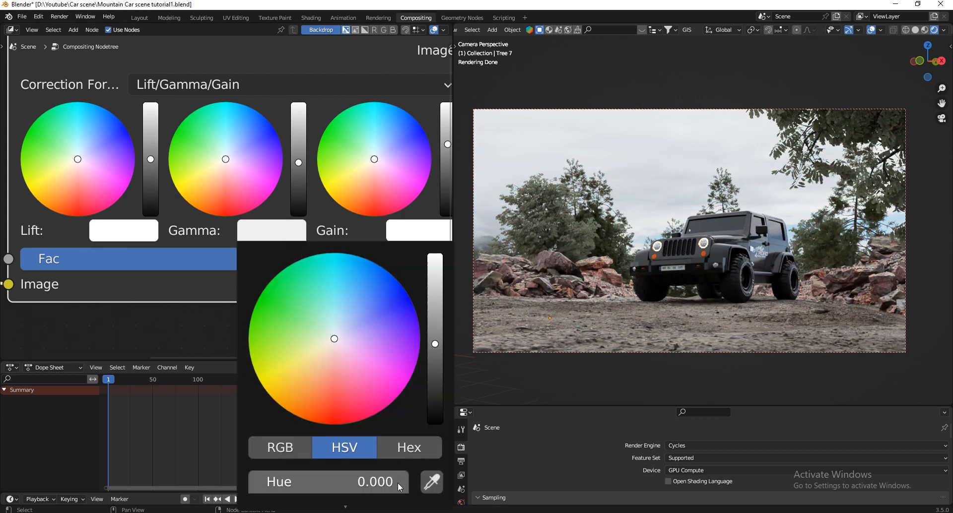
pyautogui.scroll(-2, 256, 195)
pyautogui.click(269, 223)
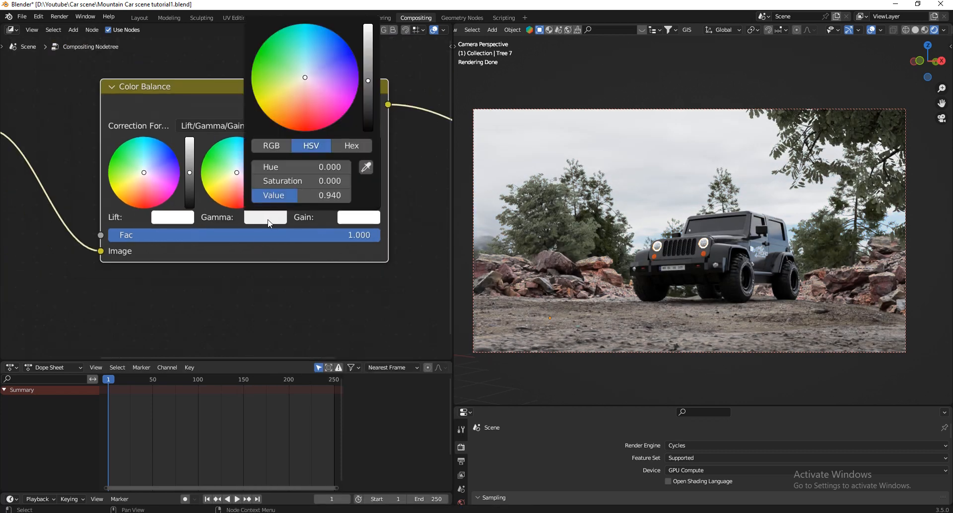
pyautogui.click(301, 200)
pyautogui.scroll(5, 250, 288)
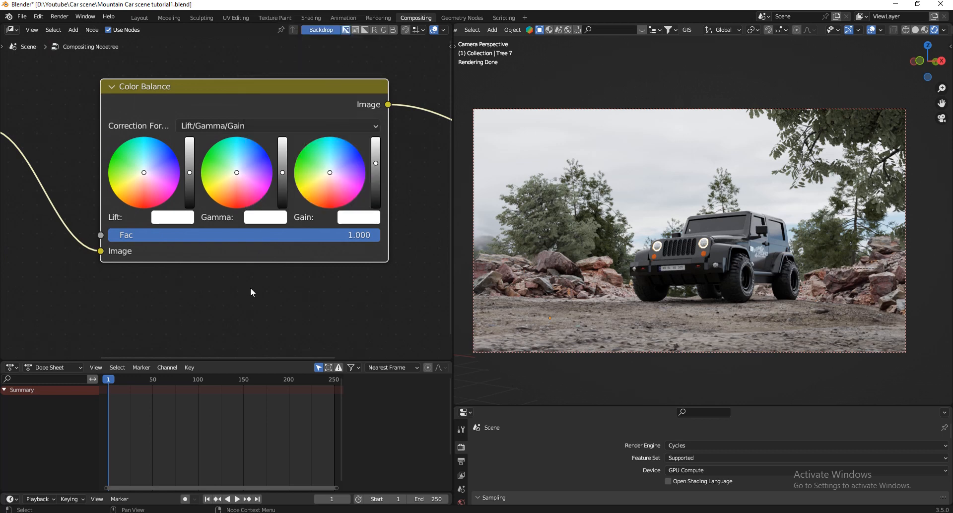
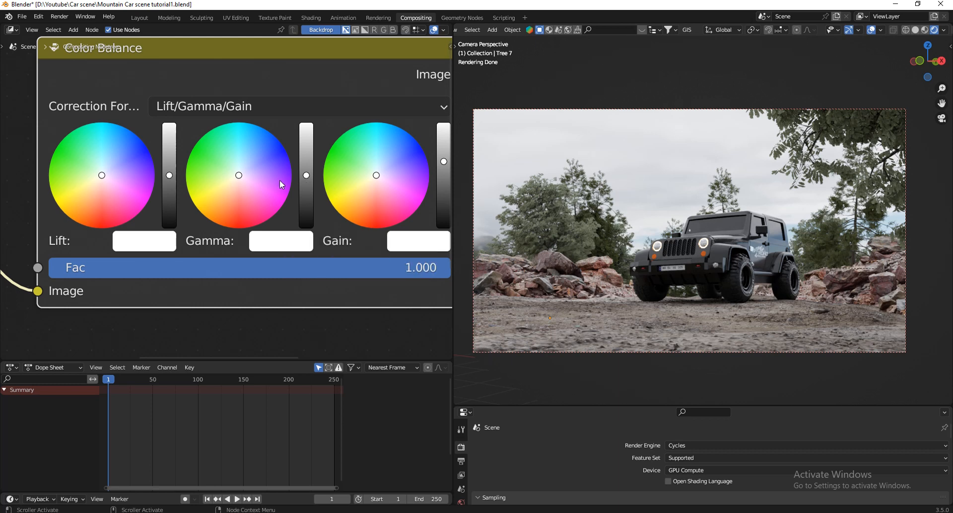
# Lower the Color Balance Gamma brightness slightly and compare the render with the viewport Compositor set to Disabled and Camera.
pyautogui.click(307, 180)
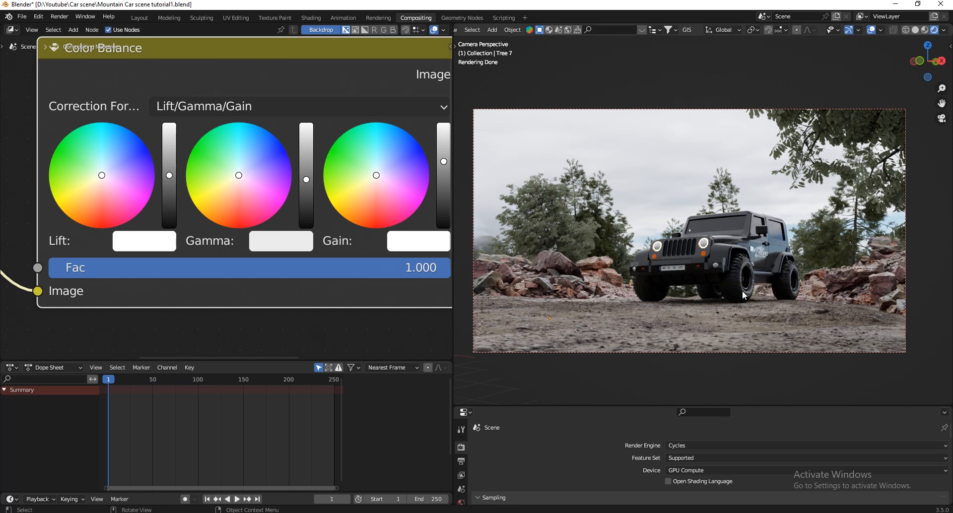
pyautogui.click(944, 30)
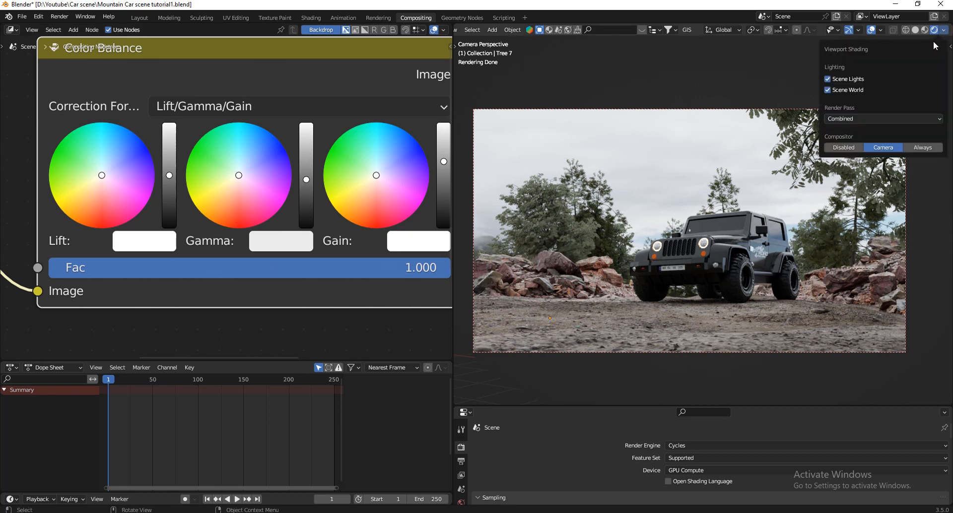
pyautogui.click(843, 148)
pyautogui.click(876, 144)
pyautogui.click(853, 144)
pyautogui.click(878, 144)
pyautogui.click(863, 144)
pyautogui.click(872, 144)
pyautogui.click(854, 145)
pyautogui.click(872, 144)
pyautogui.click(846, 145)
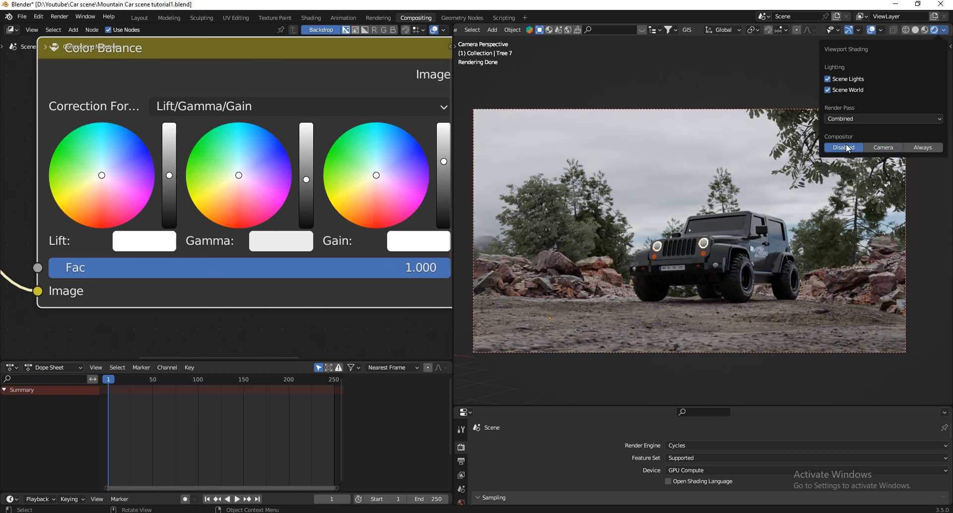
pyautogui.click(876, 144)
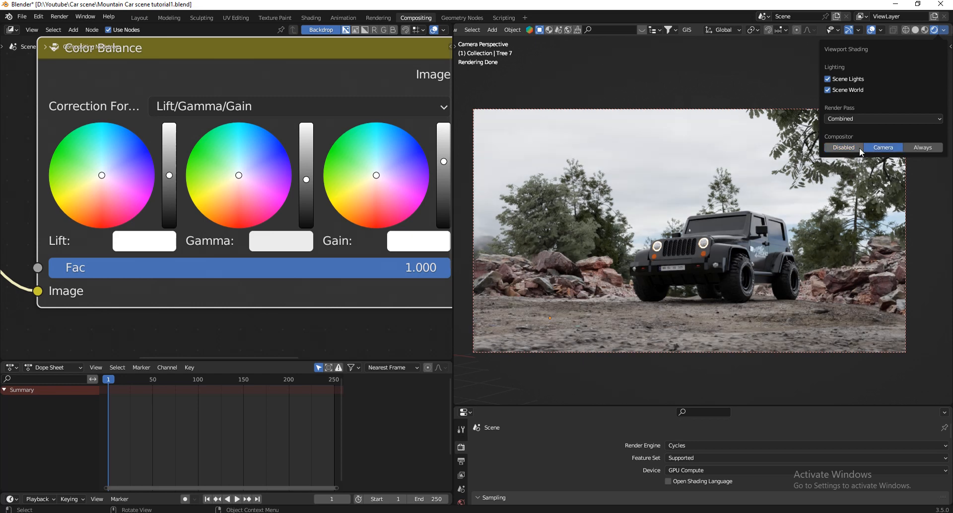
pyautogui.click(857, 148)
pyautogui.click(891, 149)
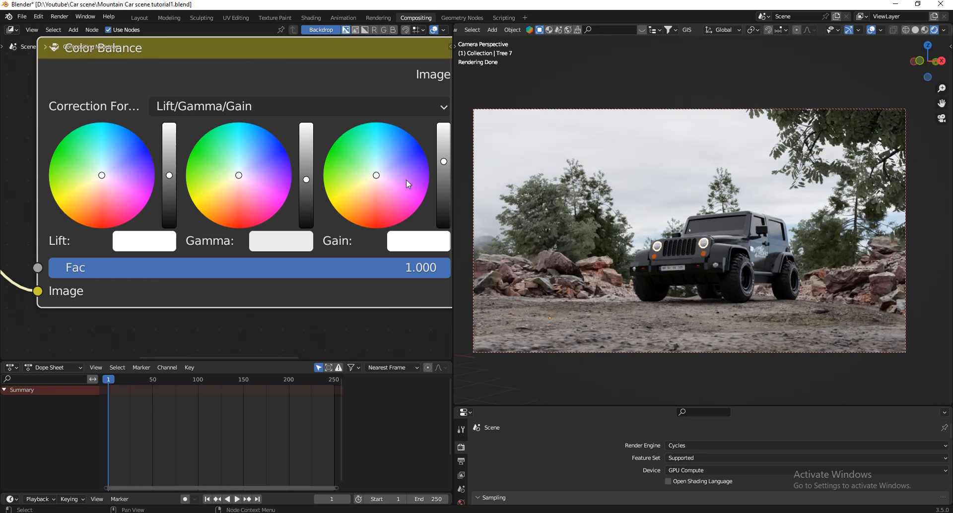
# Raise the Color Balance Gain slightly, darken Gamma a touch more, and check the grade against the uncomposited view.
pyautogui.moveTo(442, 162); pyautogui.dragTo(444, 157)
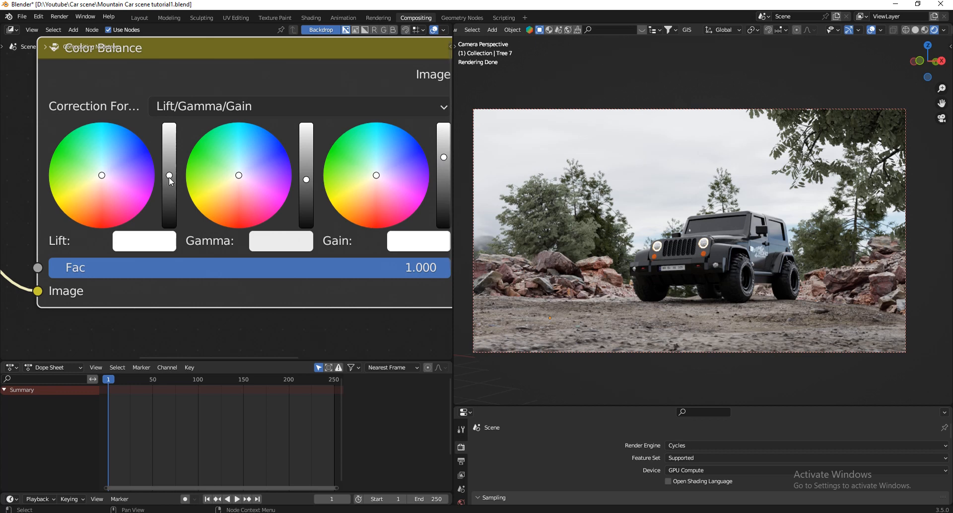
pyautogui.click(306, 181)
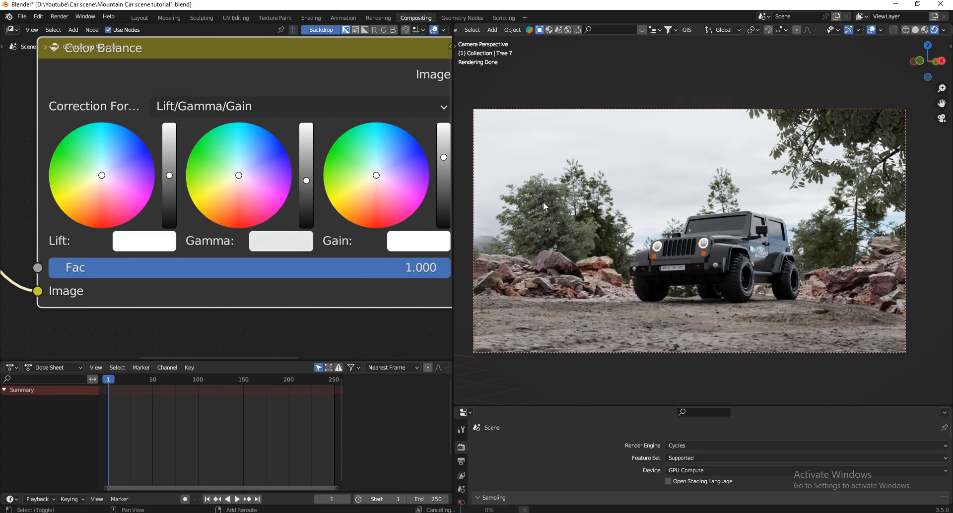
pyautogui.click(944, 30)
pyautogui.click(840, 147)
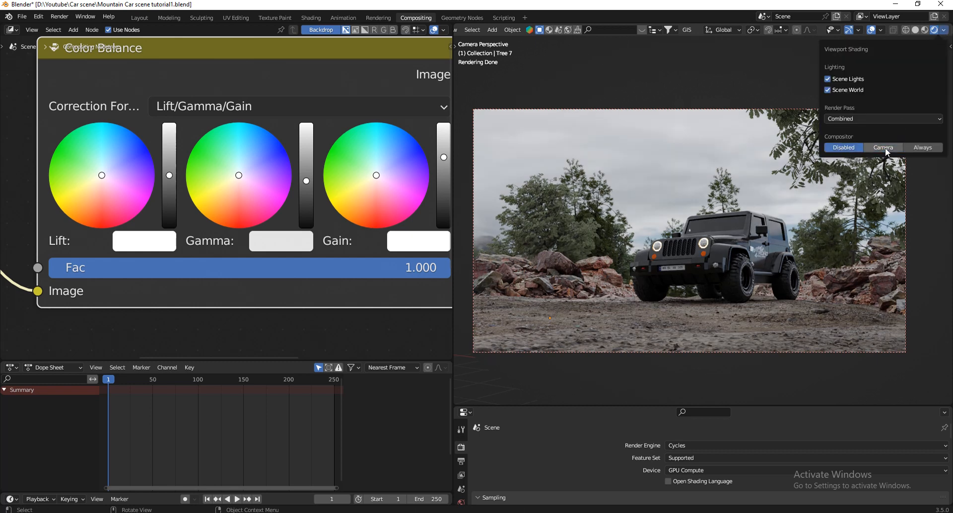
pyautogui.click(886, 147)
pyautogui.click(853, 148)
pyautogui.click(883, 147)
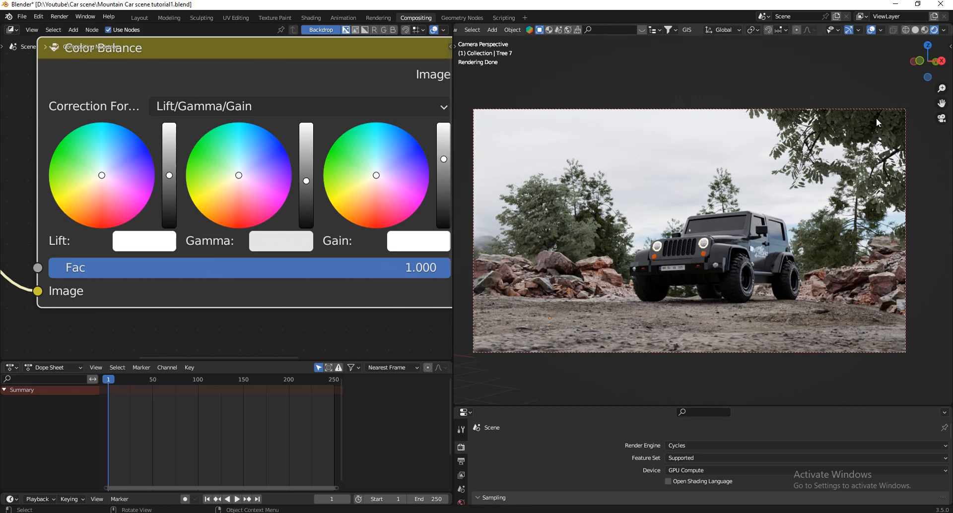
# Compare the adjusted grade with the raw render by alternating the viewport Compositor between Disabled and Camera, finishing on Camera.
pyautogui.click(944, 29)
pyautogui.click(837, 145)
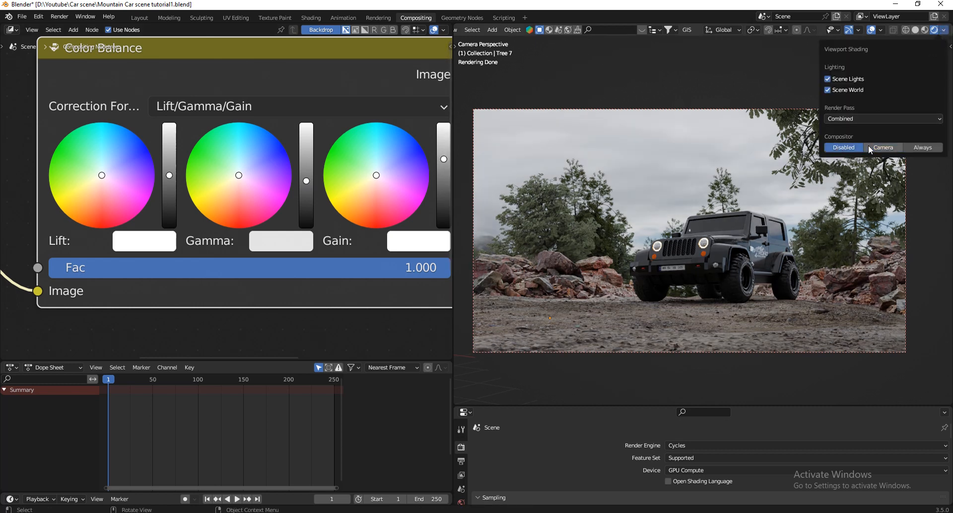
pyautogui.click(868, 146)
pyautogui.click(835, 146)
pyautogui.click(868, 144)
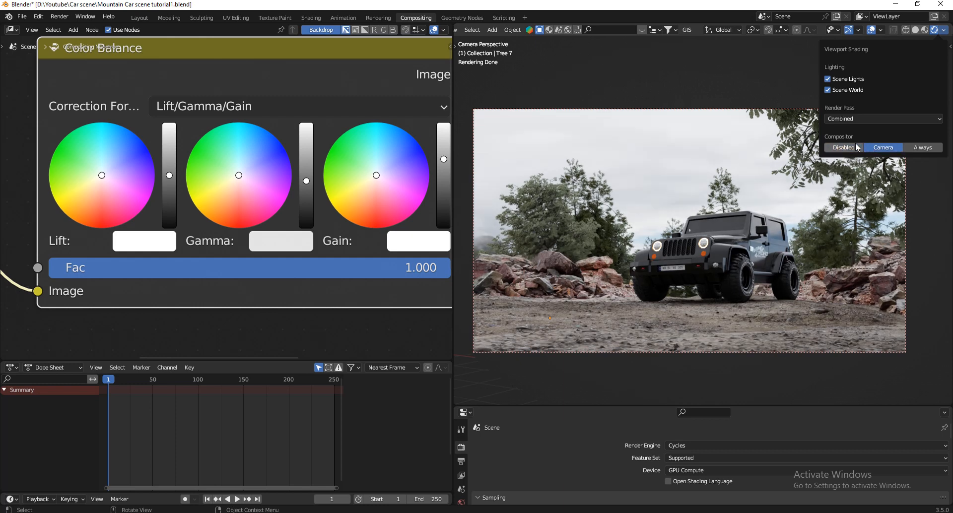
pyautogui.click(856, 145)
pyautogui.click(879, 144)
pyautogui.click(854, 144)
pyautogui.click(870, 144)
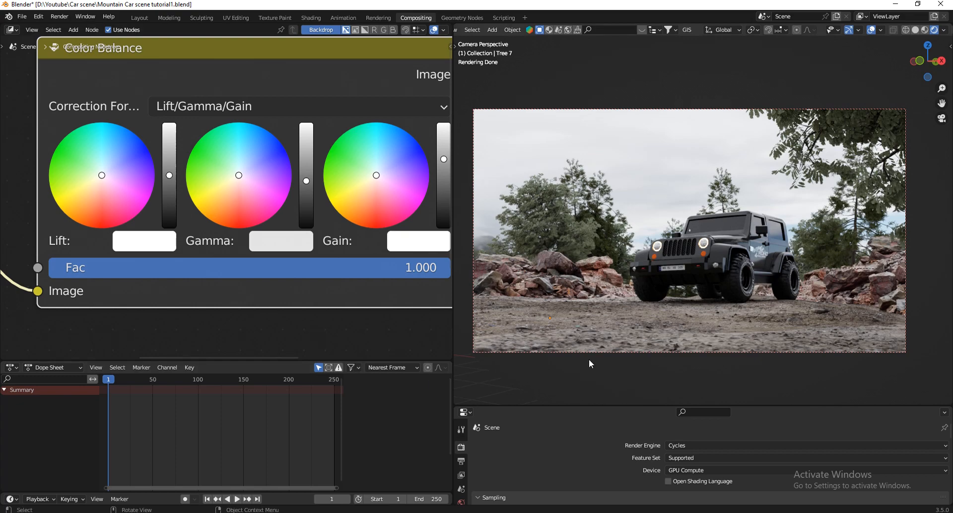
# Switch to the Layout workspace and set its viewport Compositor option to Camera.
pyautogui.scroll(-2, 729, 352)
pyautogui.scroll(1, 717, 344)
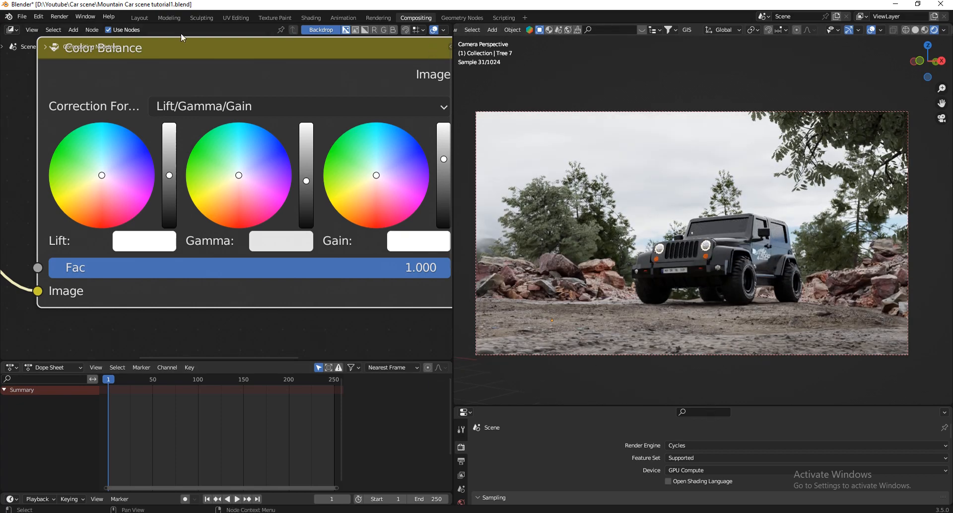
pyautogui.click(142, 18)
pyautogui.click(744, 30)
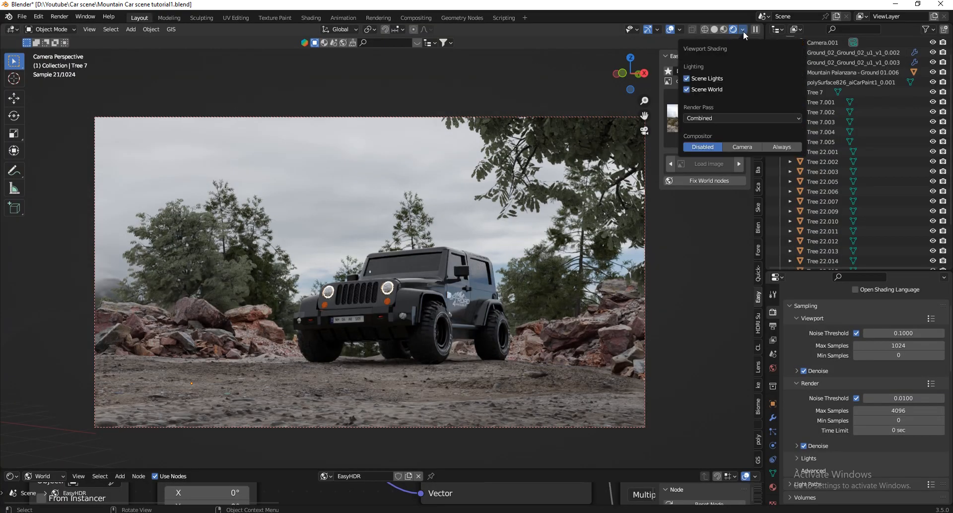
pyautogui.click(744, 147)
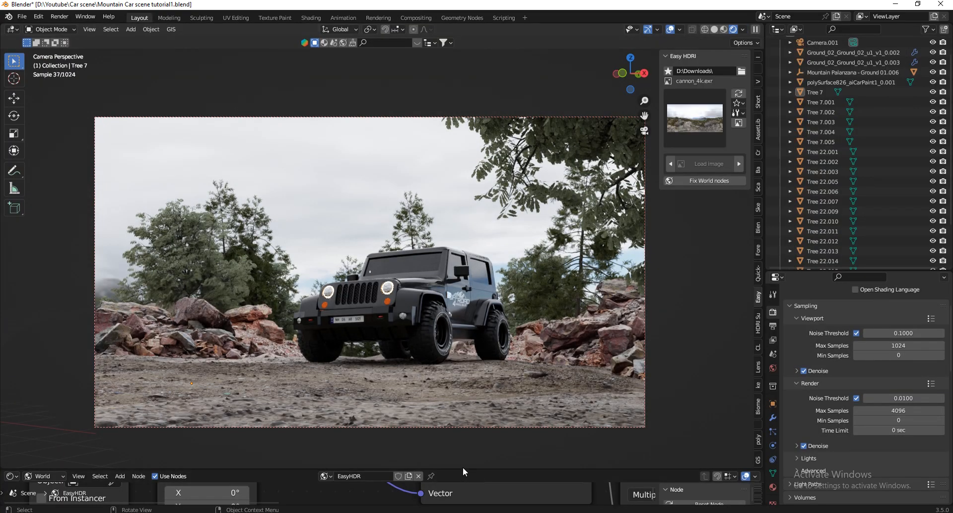
# Enlarge the node editor below the viewport and change its shader type from World to Object.
pyautogui.moveTo(462, 469); pyautogui.dragTo(462, 385)
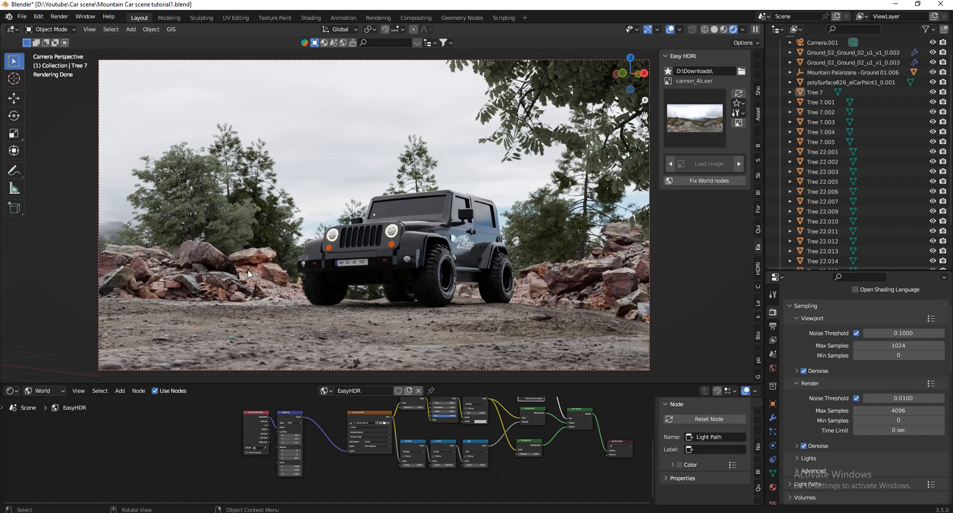
pyautogui.scroll(8, 186, 281)
pyautogui.scroll(-7, 335, 268)
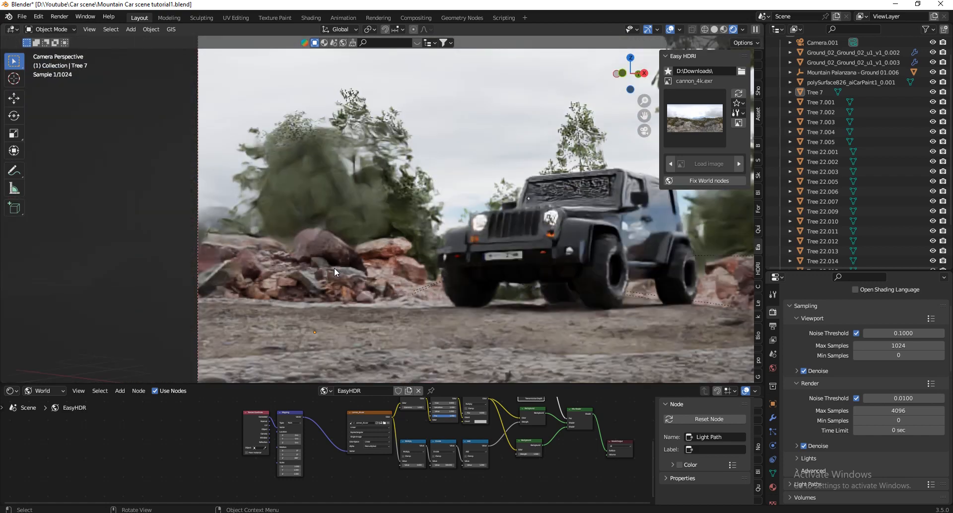
pyautogui.scroll(2, 431, 306)
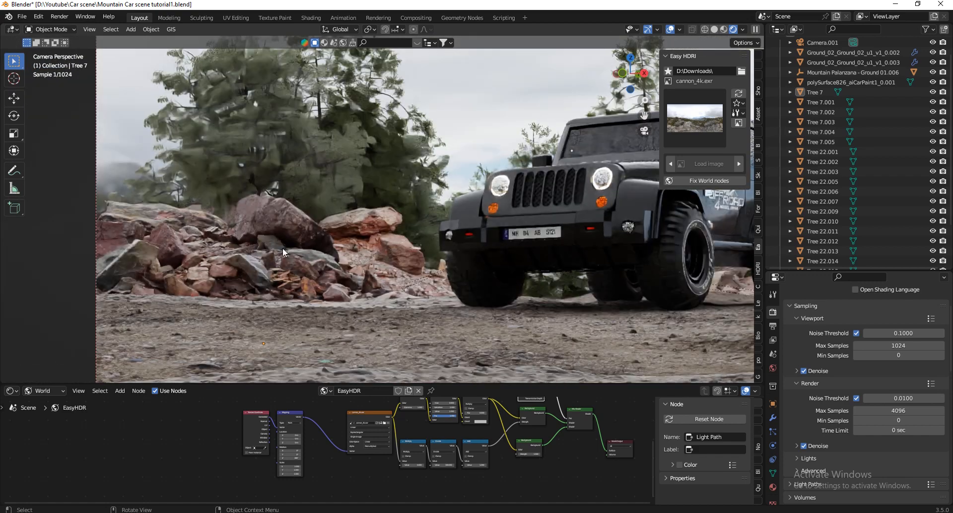
pyautogui.click(10, 391)
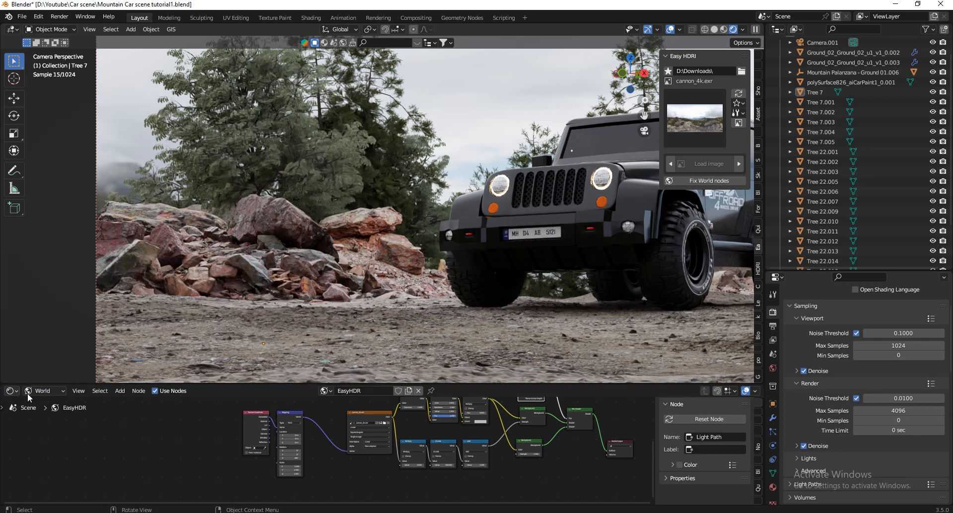
pyautogui.click(44, 391)
pyautogui.click(46, 403)
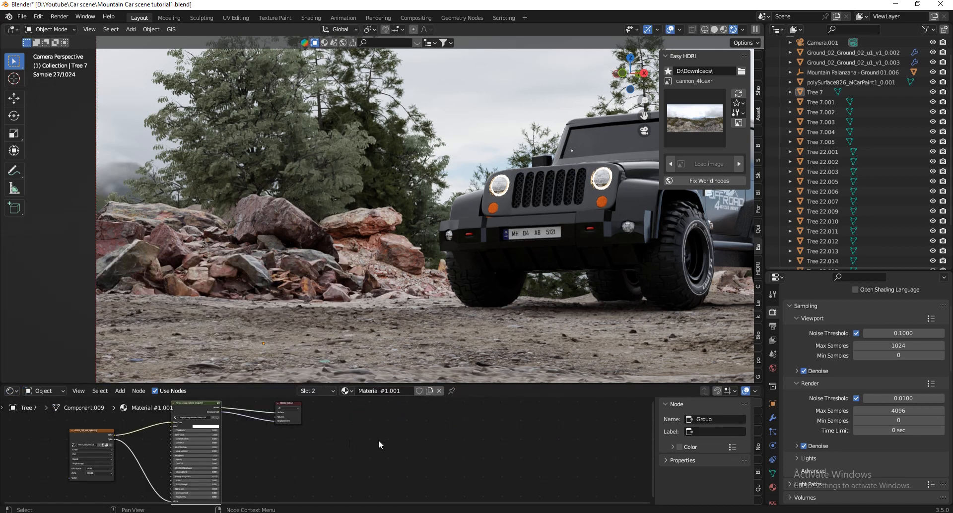
# Select the rock pile beside the Jeep and enlarge the shader editor to inspect its material0 nodes.
pyautogui.click(305, 260)
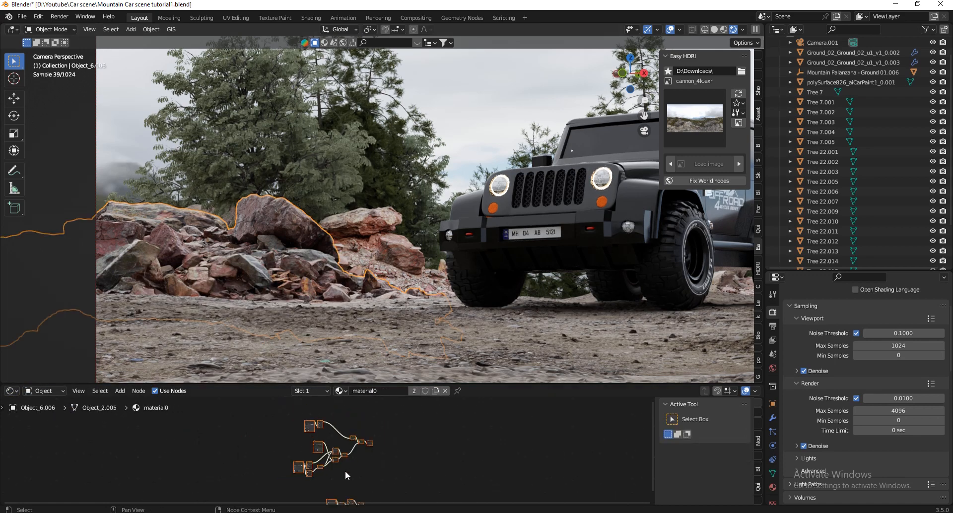
pyautogui.scroll(2, 385, 443)
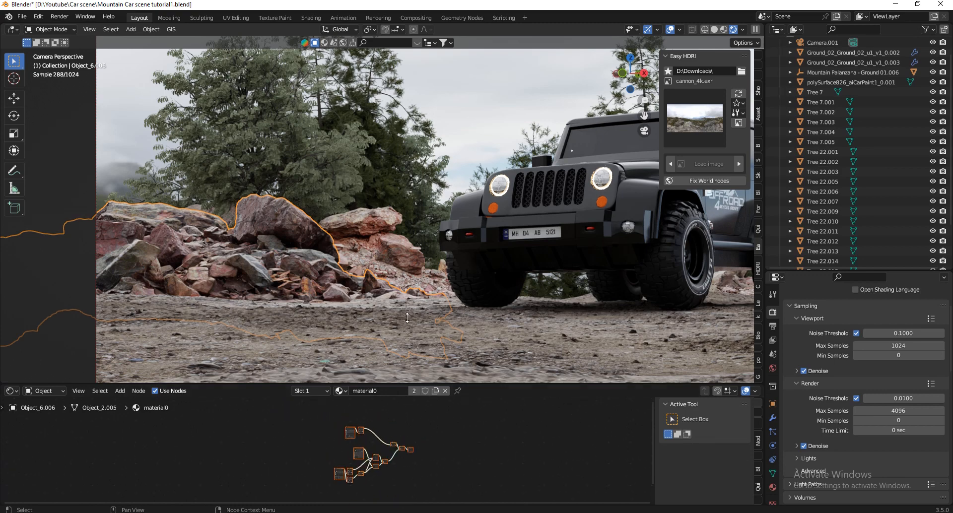
pyautogui.scroll(4, 326, 454)
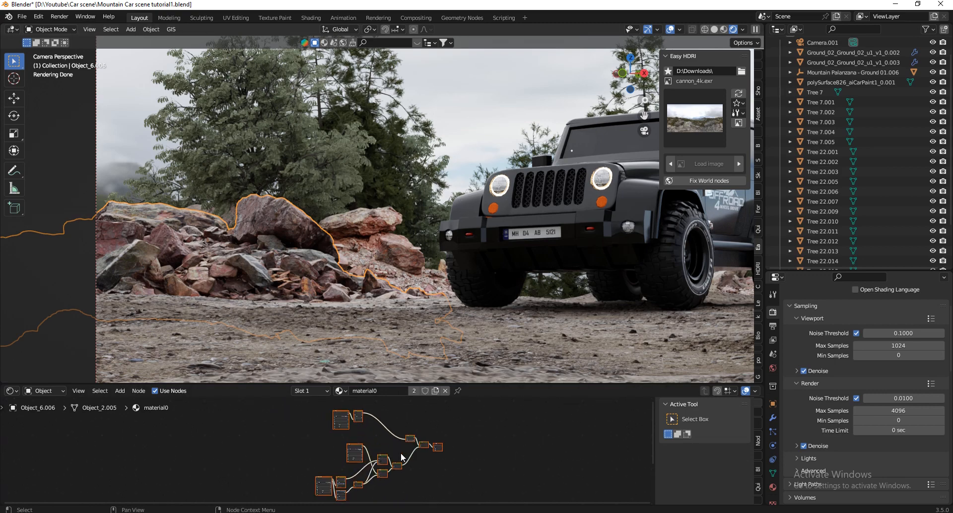
pyautogui.moveTo(443, 381); pyautogui.dragTo(442, 328)
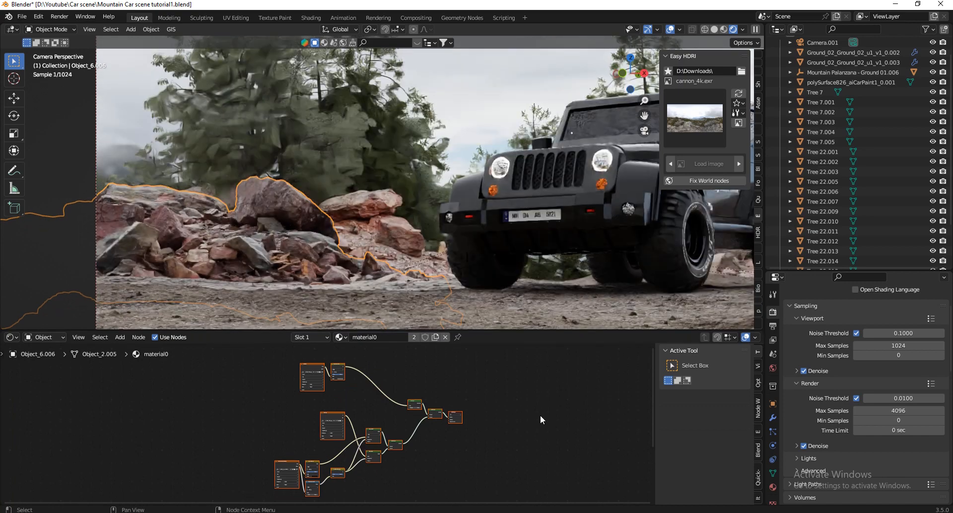
pyautogui.scroll(6, 452, 409)
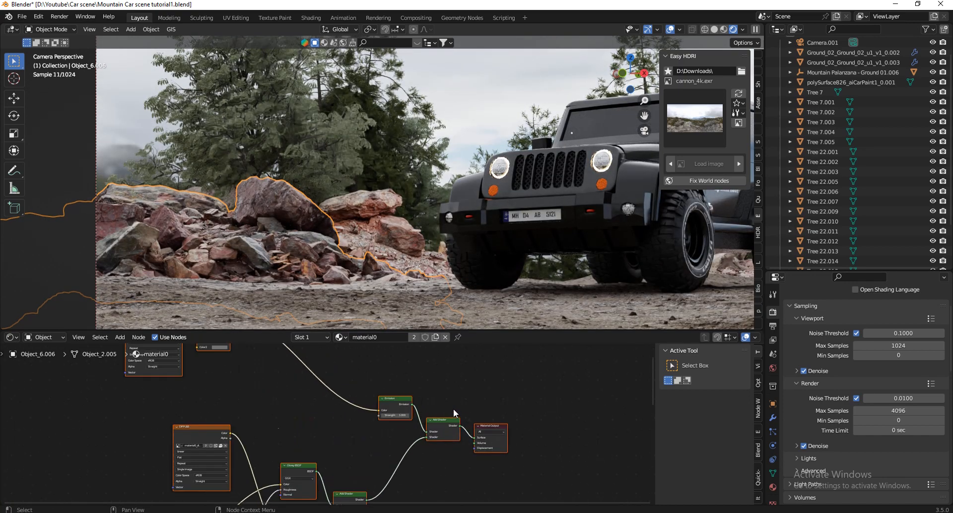
pyautogui.scroll(-3, 460, 440)
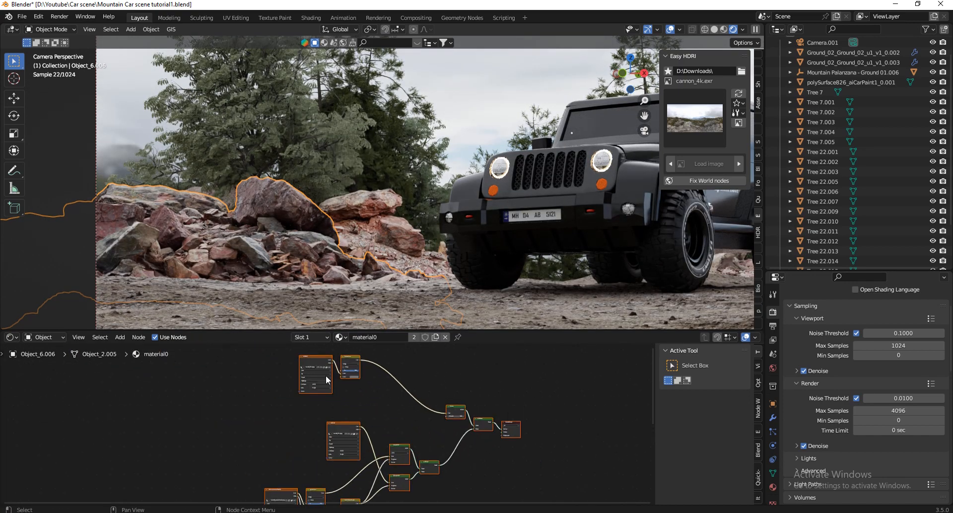
pyautogui.scroll(4, 306, 359)
pyautogui.scroll(-4, 338, 365)
pyautogui.scroll(6, 367, 428)
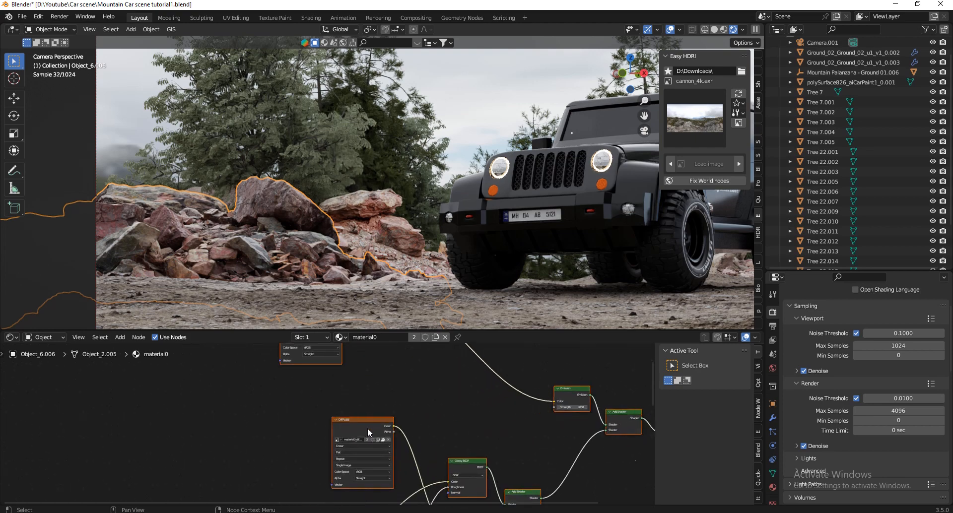
# Move the rock material's DIFFUSE image texture node away from the other nodes.
pyautogui.click(365, 428)
pyautogui.scroll(-4, 397, 404)
pyautogui.press('g')
pyautogui.click(192, 396)
pyautogui.scroll(-3, 278, 429)
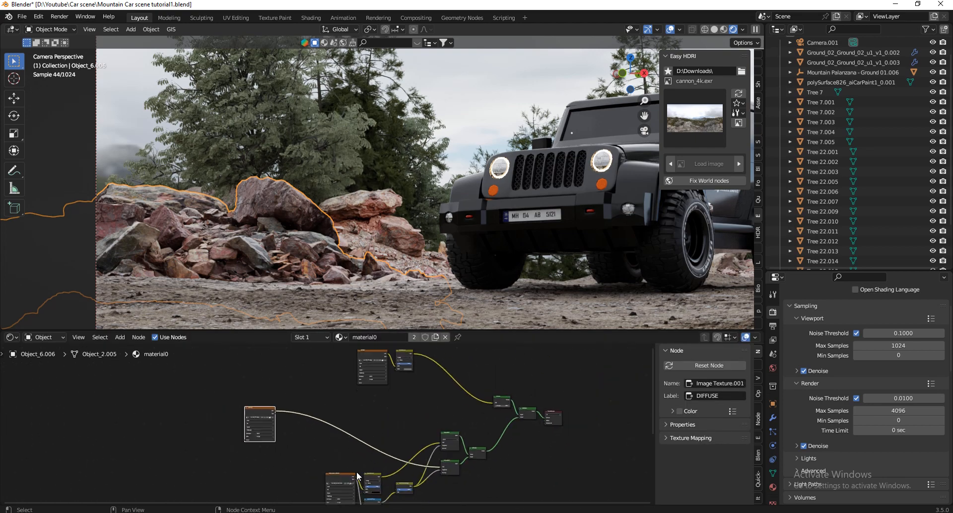
# Delete every node of the rock material except the DIFFUSE image texture.
pyautogui.scroll(9, 337, 473)
pyautogui.scroll(-5, 367, 405)
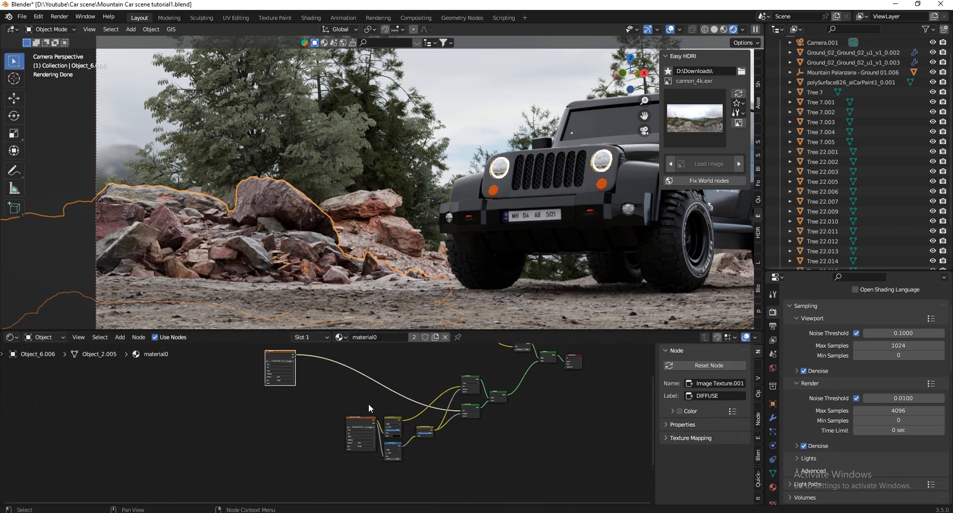
pyautogui.moveTo(368, 404); pyautogui.dragTo(424, 493, button='middle')
pyautogui.scroll(5, 392, 477)
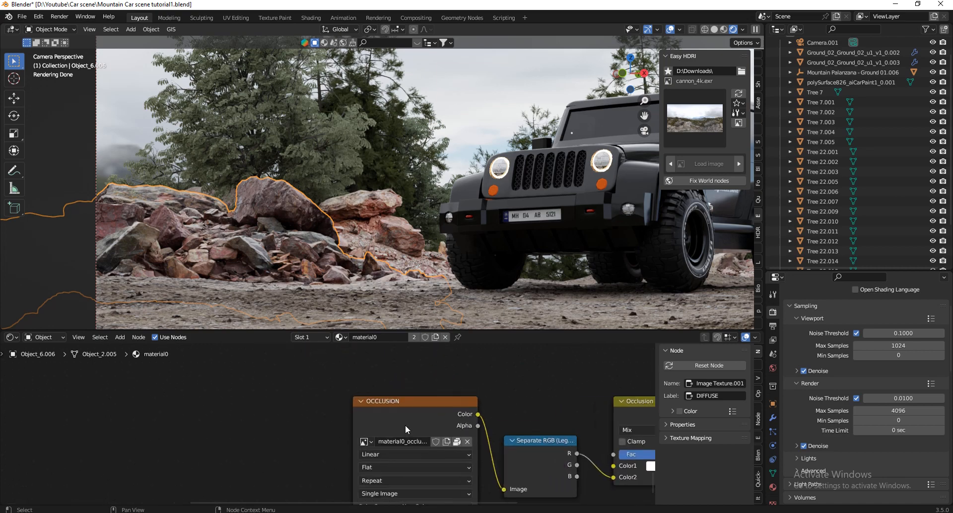
pyautogui.scroll(-5, 377, 429)
pyautogui.scroll(-3, 427, 481)
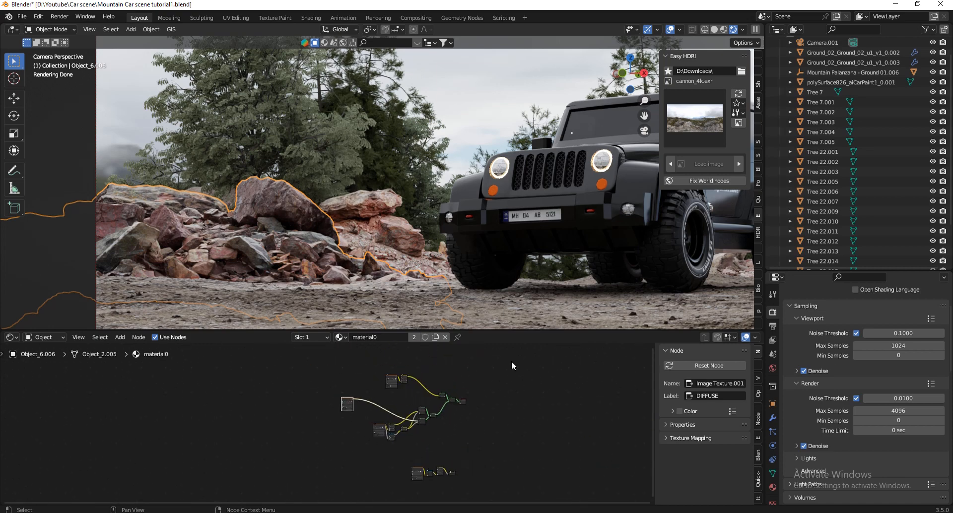
pyautogui.moveTo(511, 366); pyautogui.dragTo(379, 480)
pyautogui.press('x')
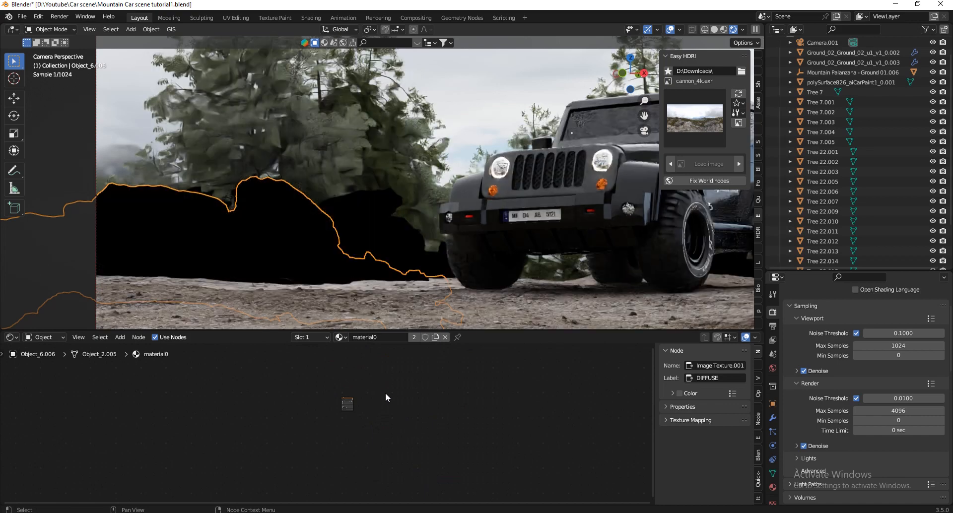
# Add a Principled BSDF node to the rock material and connect the DIFFUSE texture's Color to its Base Color.
pyautogui.scroll(3, 378, 392)
pyautogui.hotkey('shift', 'a')
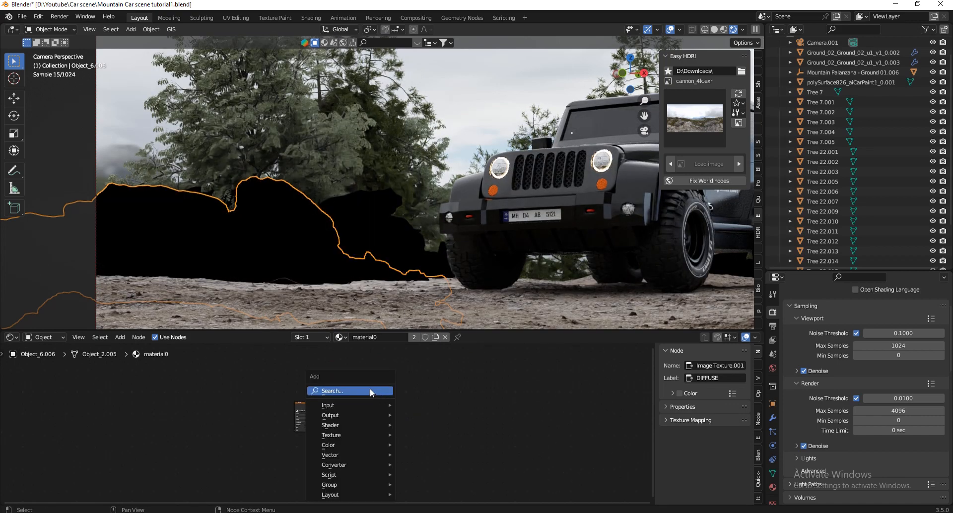
pyautogui.click(371, 390)
pyautogui.write('pr')
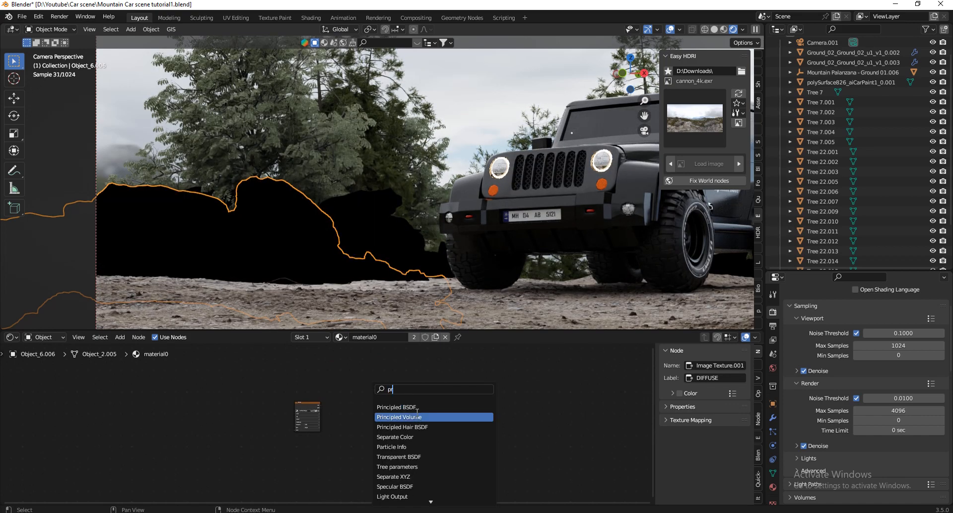
pyautogui.click(412, 406)
pyautogui.click(338, 411)
pyautogui.scroll(3, 323, 409)
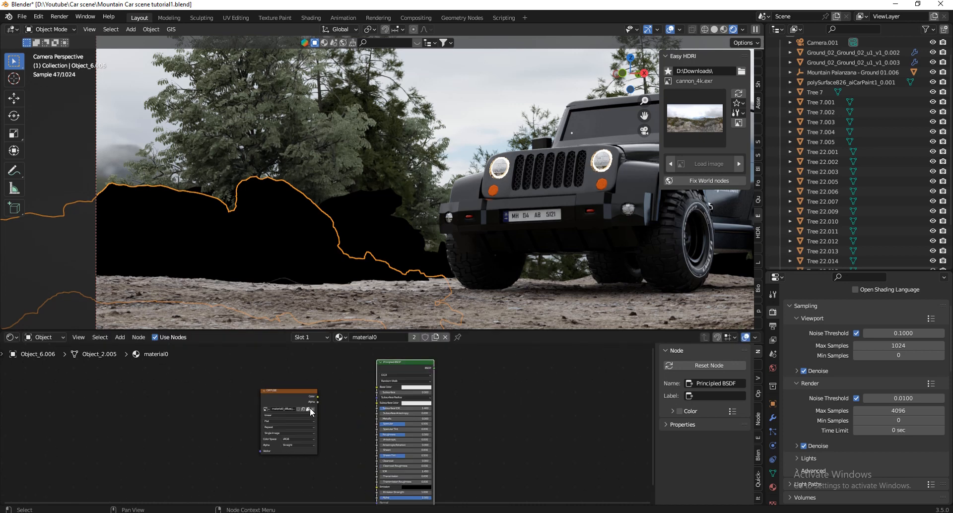
pyautogui.moveTo(320, 395); pyautogui.dragTo(379, 386)
# Add a Material Output node, connect the Principled BSDF to its Surface input, and space the DIFFUSE node farther from the shader.
pyautogui.hotkey('shift', 'a')
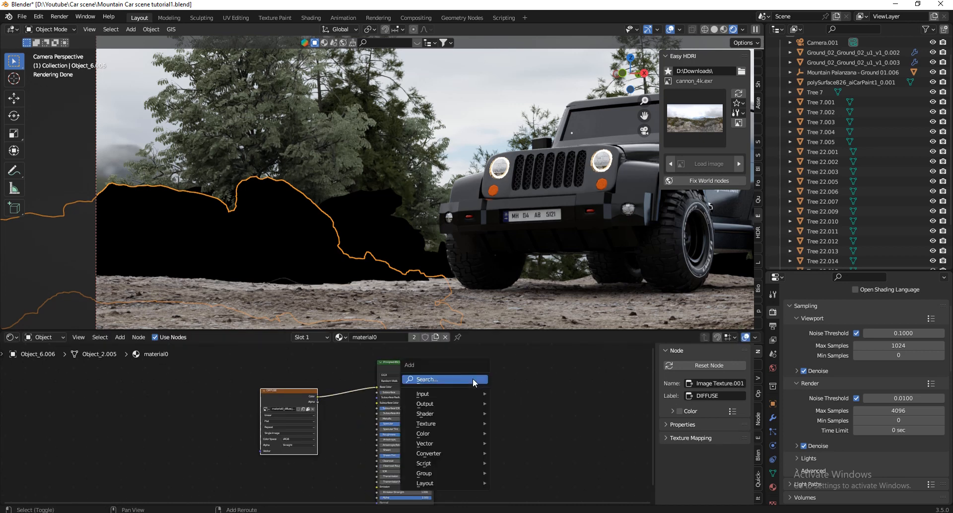
pyautogui.click(472, 379)
pyautogui.write('mat')
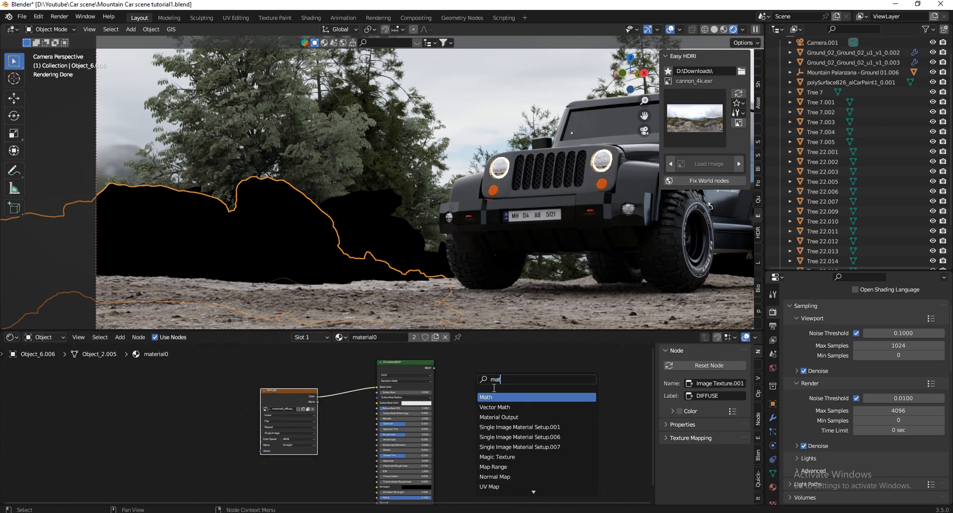
pyautogui.click(522, 417)
pyautogui.click(540, 396)
pyautogui.scroll(3, 420, 361)
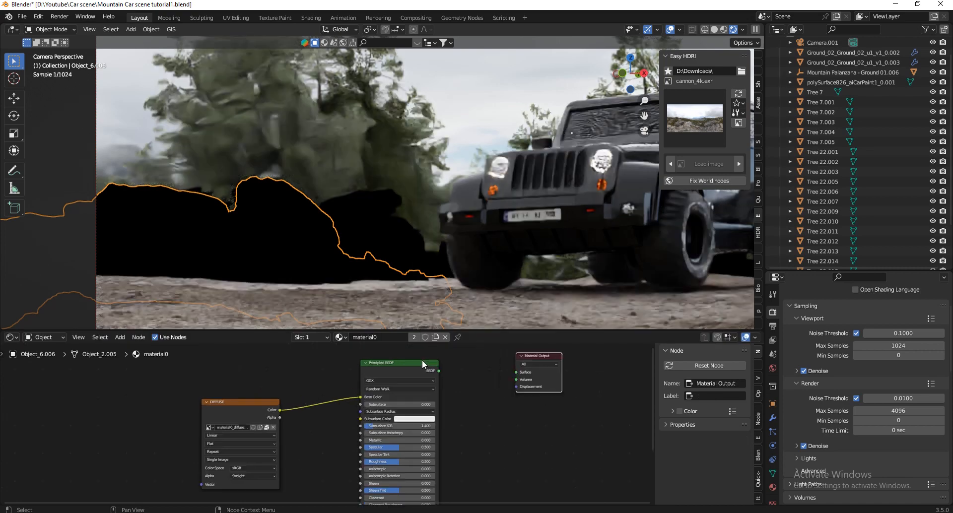
pyautogui.moveTo(440, 372); pyautogui.dragTo(522, 373)
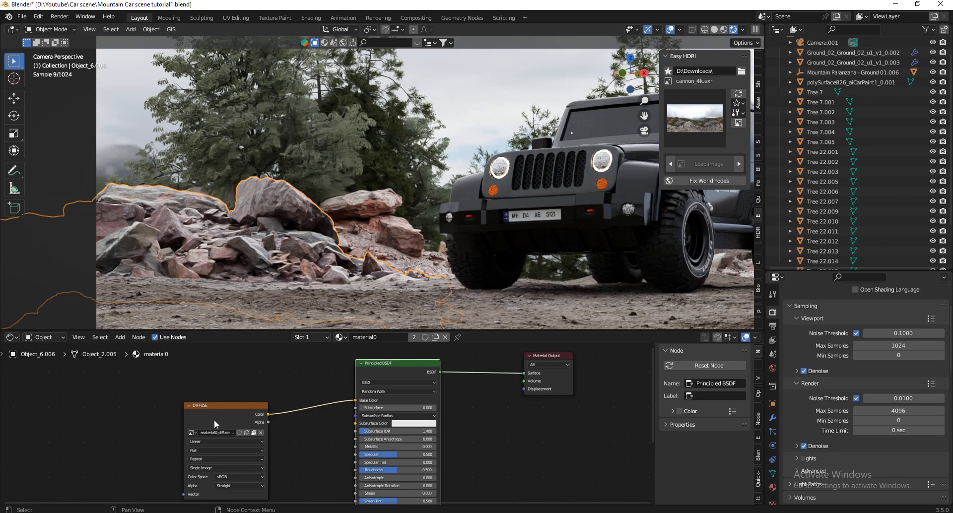
pyautogui.moveTo(215, 423); pyautogui.dragTo(182, 422)
# Set the rock material's Principled BSDF Specular to 0 and Roughness to 1.
pyautogui.scroll(-4, 377, 196)
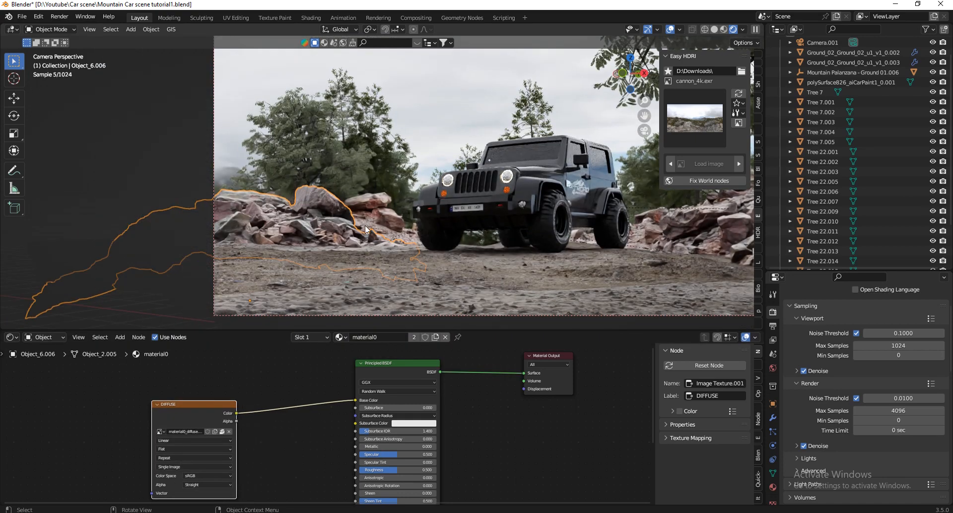
pyautogui.scroll(5, 365, 225)
pyautogui.scroll(5, 385, 452)
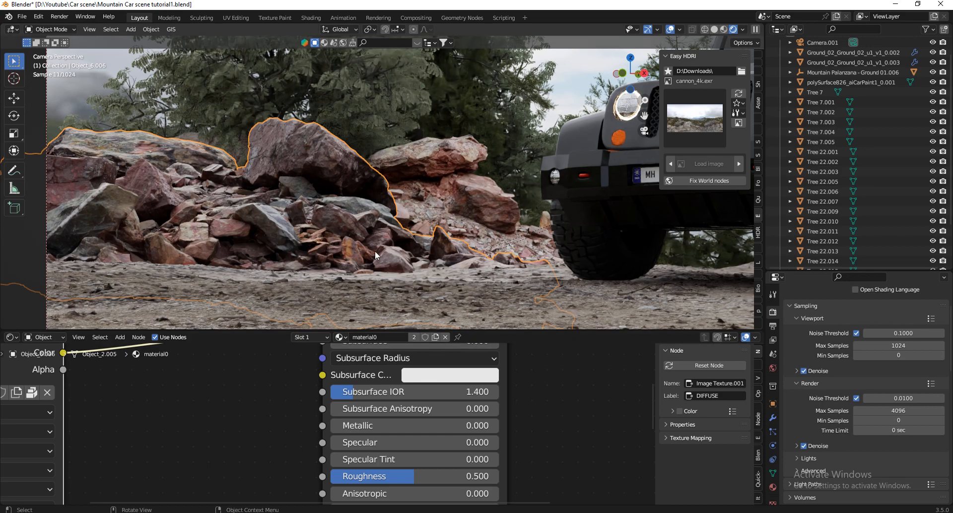
pyautogui.scroll(5, 180, 215)
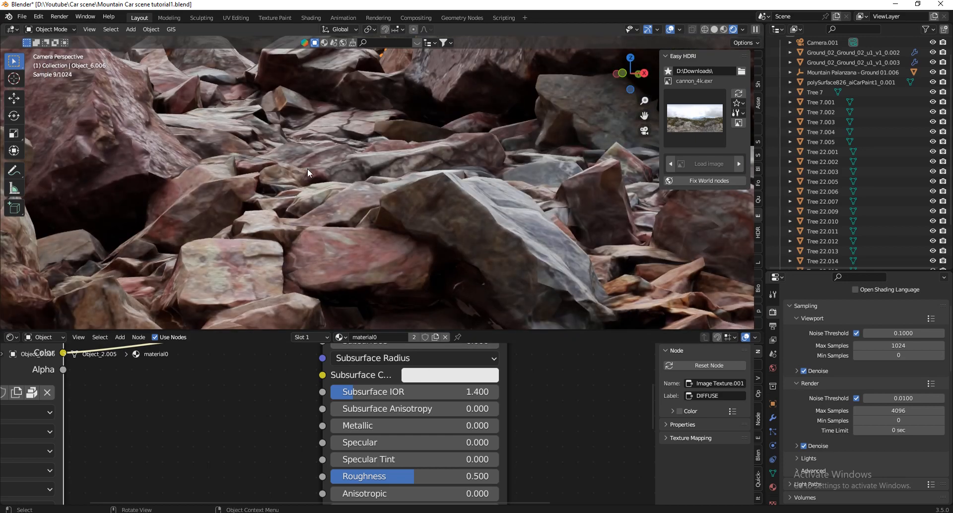
pyautogui.scroll(-5, 308, 168)
pyautogui.scroll(-5, 397, 213)
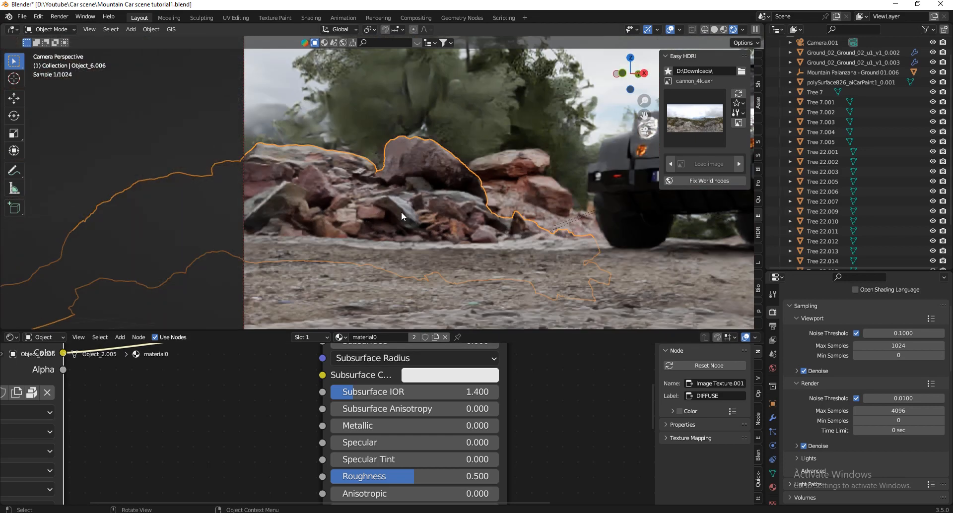
pyautogui.scroll(3, 442, 211)
pyautogui.moveTo(440, 477); pyautogui.dragTo(525, 477)
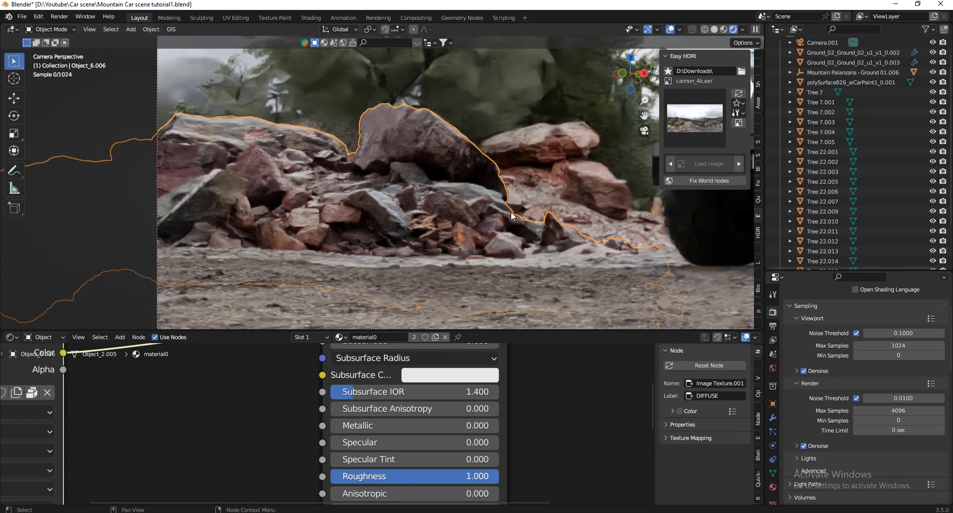
# Add a Bump node, feeding the DIFFUSE texture's Color into its Height and its Normal into the Principled BSDF's Normal input.
pyautogui.scroll(-10, 452, 435)
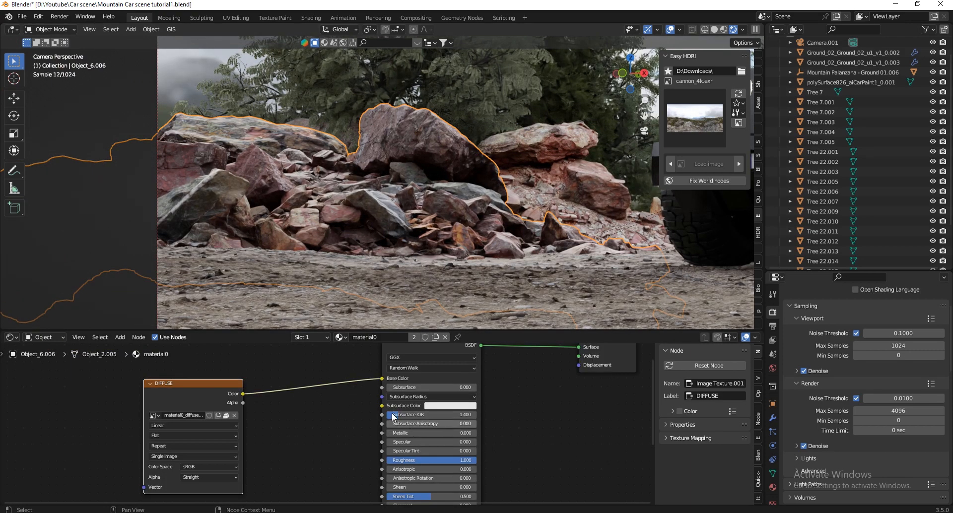
pyautogui.moveTo(268, 398); pyautogui.dragTo(208, 399)
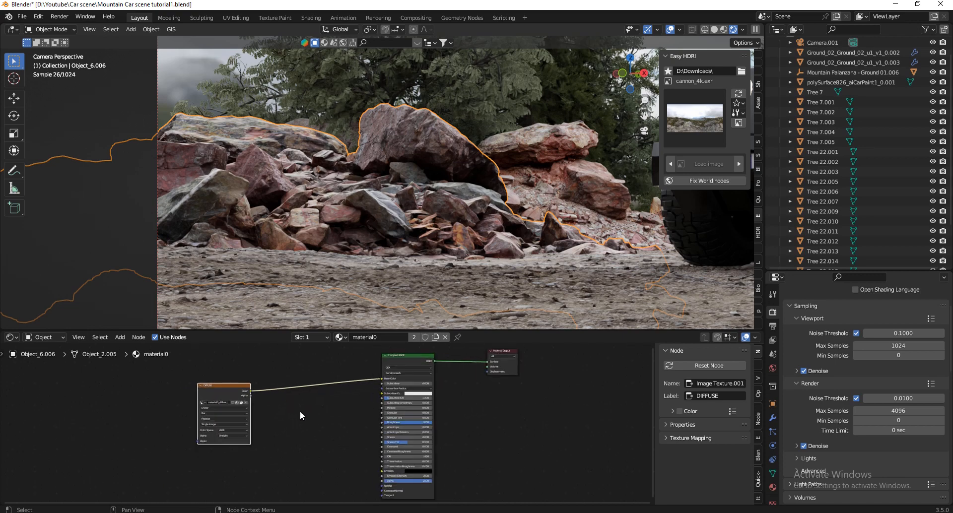
pyautogui.hotkey('shift', 'a')
pyautogui.click(261, 399)
pyautogui.write('bump')
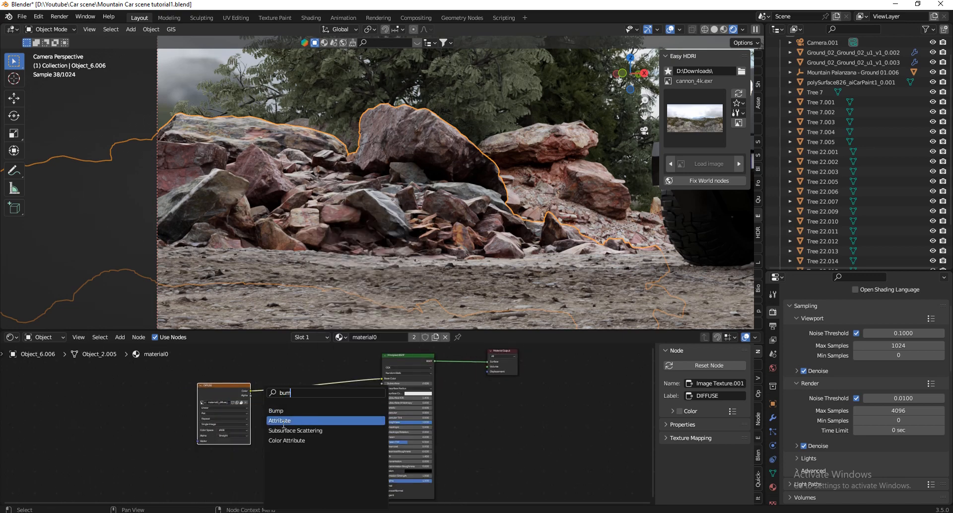
pyautogui.press('Return')
pyautogui.click(339, 462)
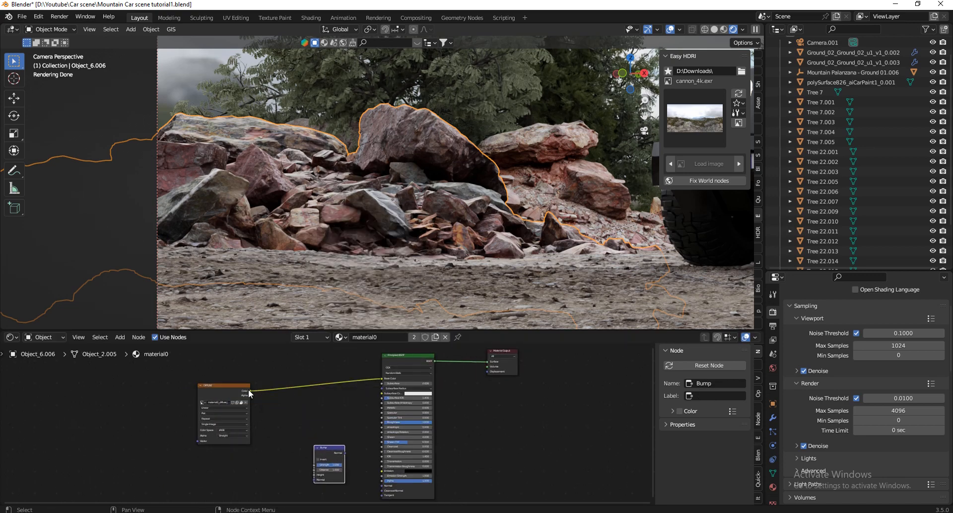
pyautogui.moveTo(249, 394); pyautogui.dragTo(382, 486)
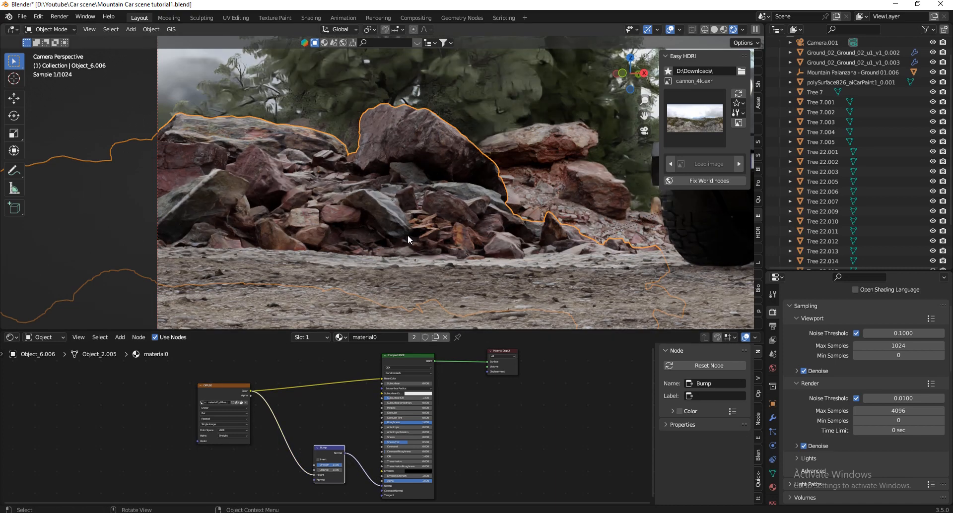
# Set the Bump node's Distance to 0.1.
pyautogui.scroll(5, 407, 234)
pyautogui.scroll(4, 337, 467)
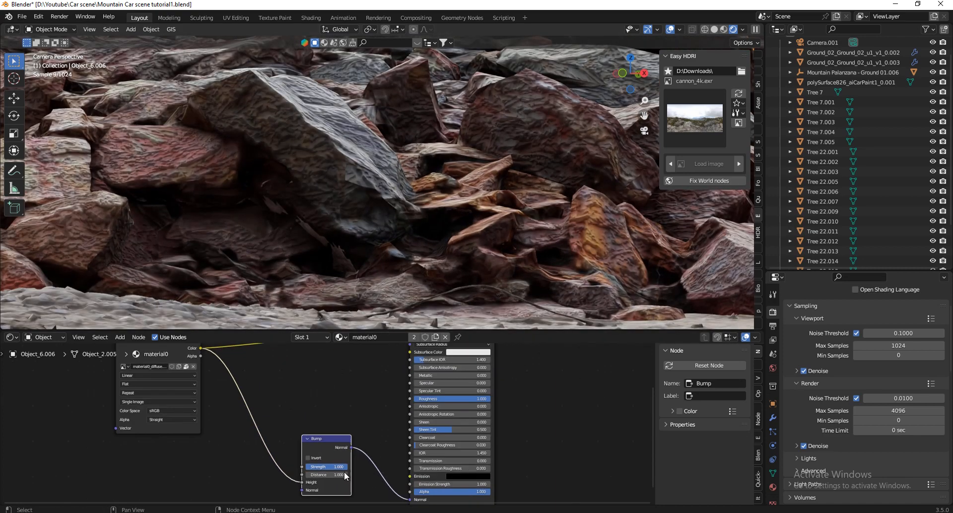
pyautogui.click(336, 469)
pyautogui.write('0.1')
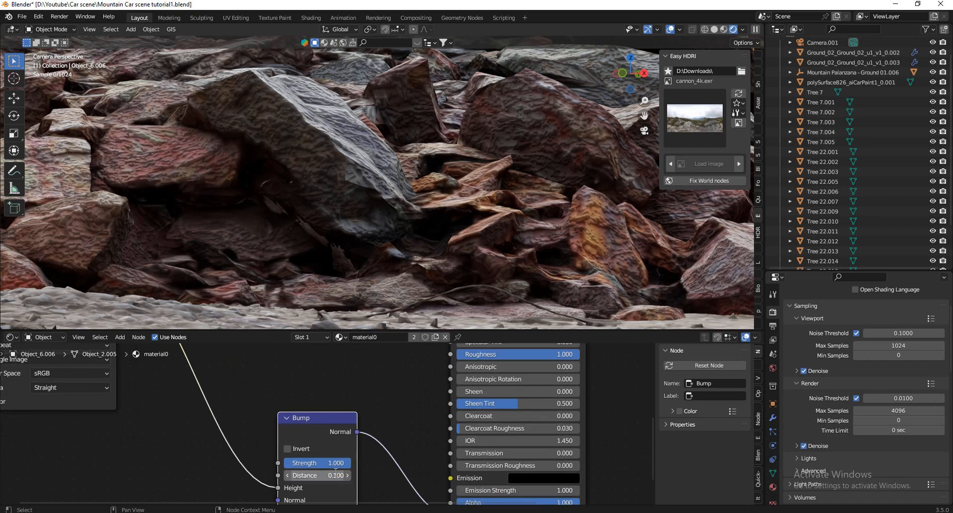
pyautogui.press('Return')
# Insert an RGB Curves node on the link between the DIFFUSE texture's Color and the Principled BSDF's Base Color.
pyautogui.scroll(-5, 419, 245)
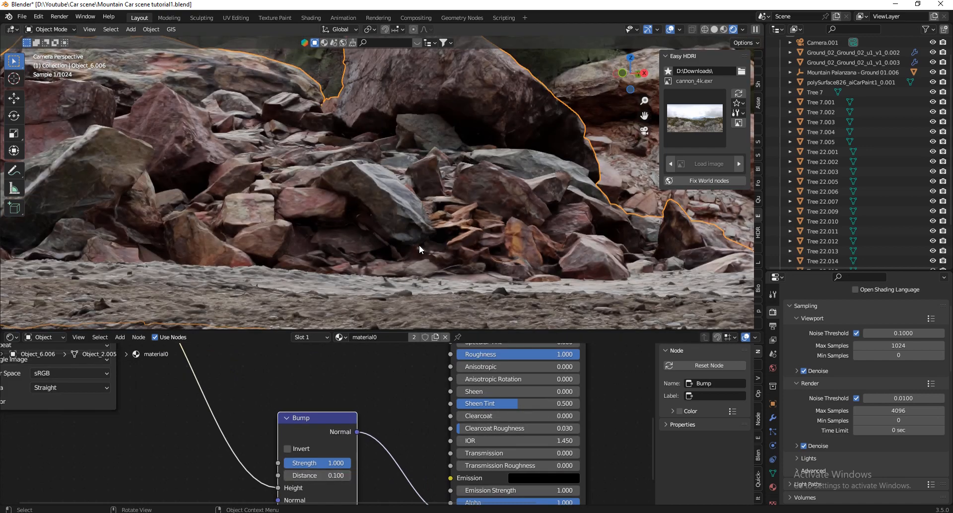
pyautogui.scroll(-3, 376, 481)
pyautogui.scroll(-6, 376, 482)
pyautogui.scroll(4, 391, 397)
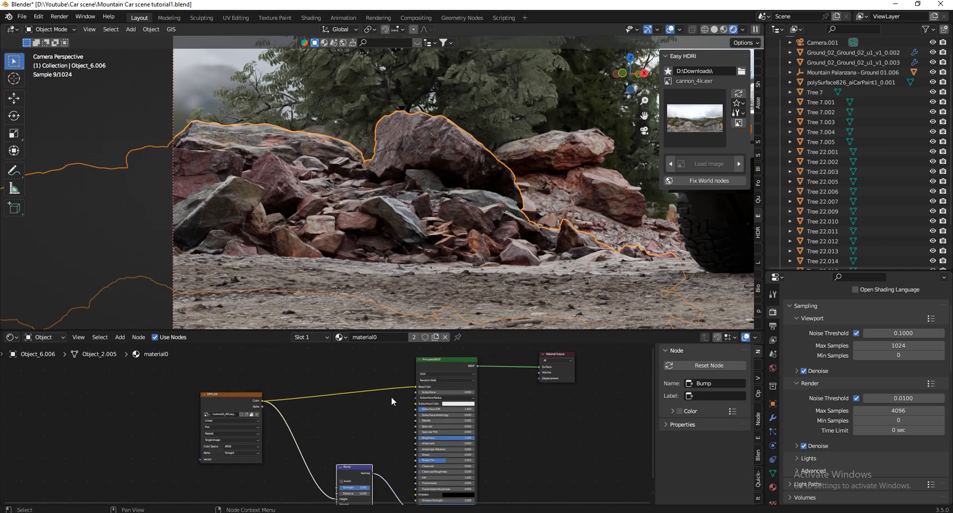
pyautogui.hotkey('shift', 'a')
pyautogui.write('v')
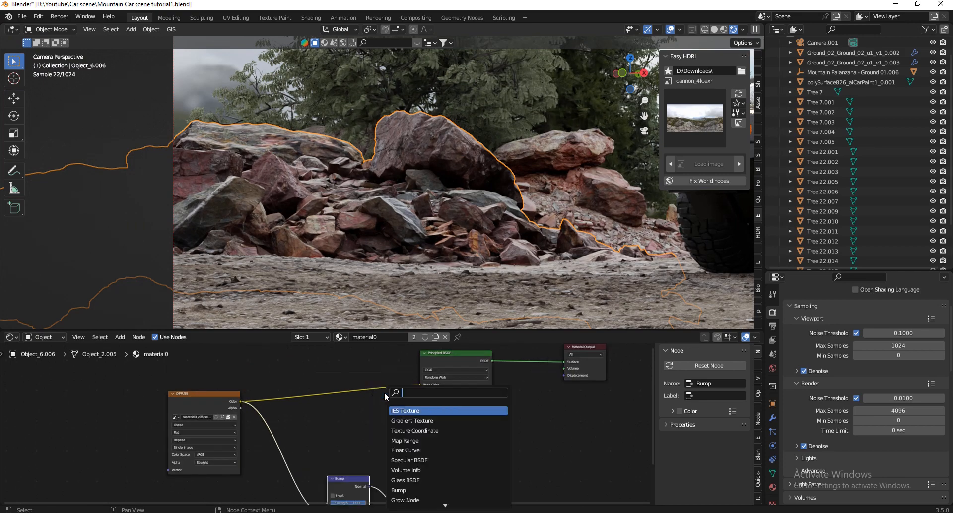
pyautogui.press('BackSpace')
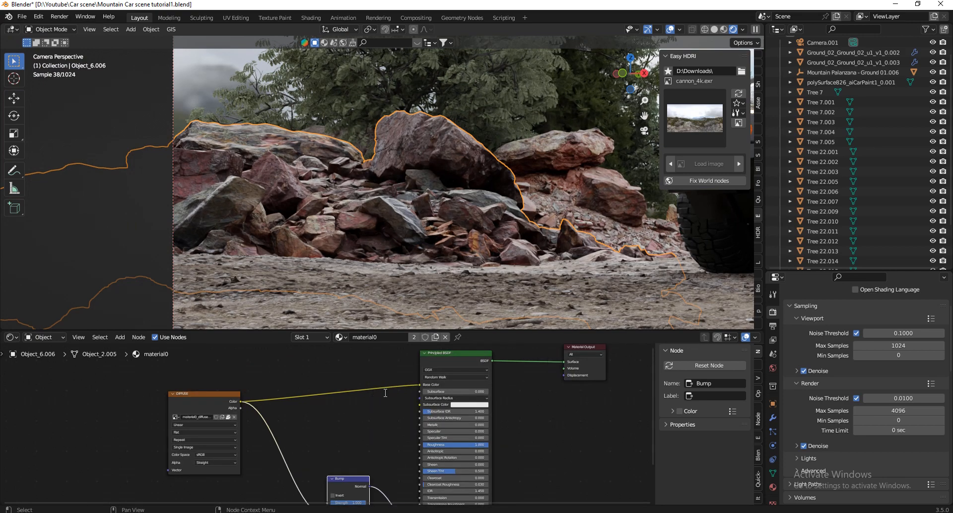
pyautogui.write('rgb')
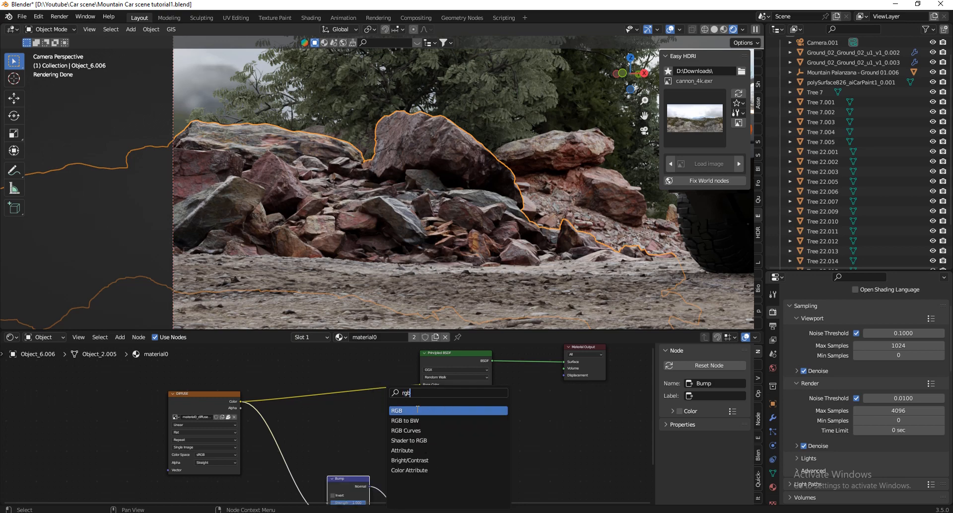
pyautogui.press('Down')
pyautogui.press('Down')
pyautogui.press('Return')
pyautogui.click(362, 396)
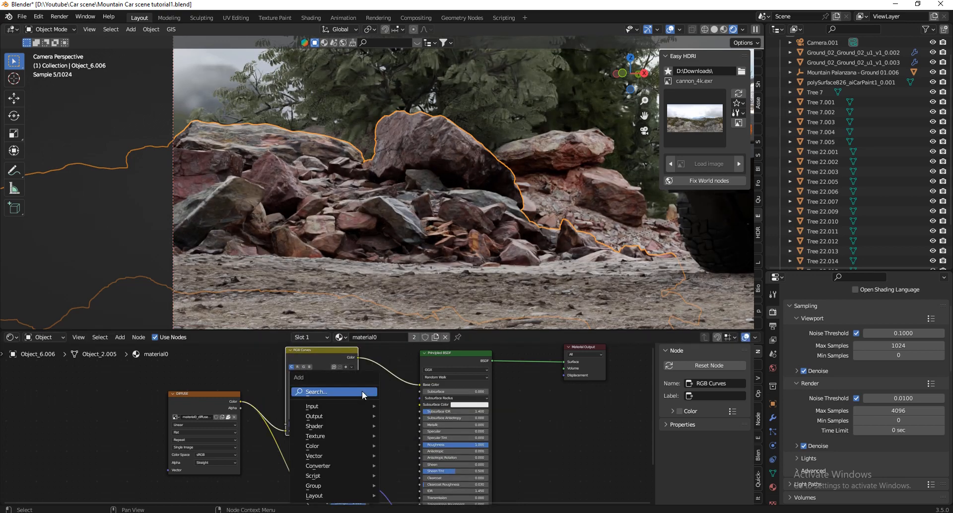
# Insert a Hue Saturation Value node between the RGB Curves node and the Principled BSDF's Base Color.
pyautogui.hotkey('shift', 'a')
pyautogui.write('hue')
pyautogui.press('Return')
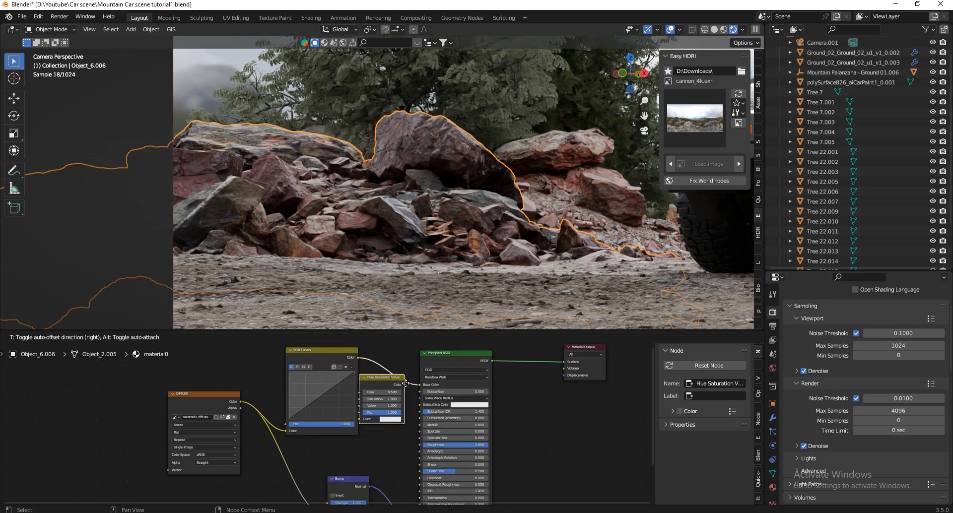
pyautogui.click(416, 374)
# Darken the rock texture by adding a combined-channel point at about 0.527, 0.444 on the RGB Curves node.
pyautogui.scroll(4, 412, 392)
pyautogui.scroll(-5, 408, 404)
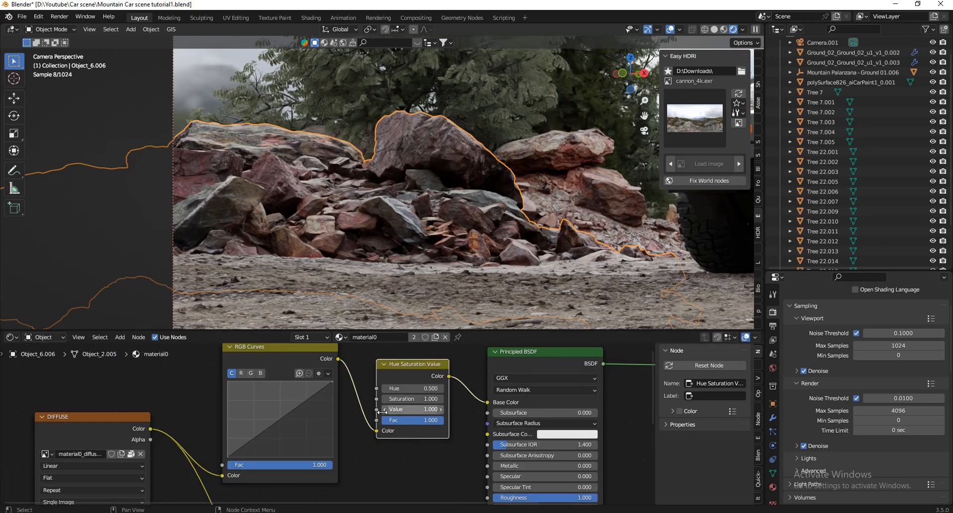
pyautogui.scroll(5, 298, 411)
pyautogui.moveTo(261, 424); pyautogui.dragTo(271, 428)
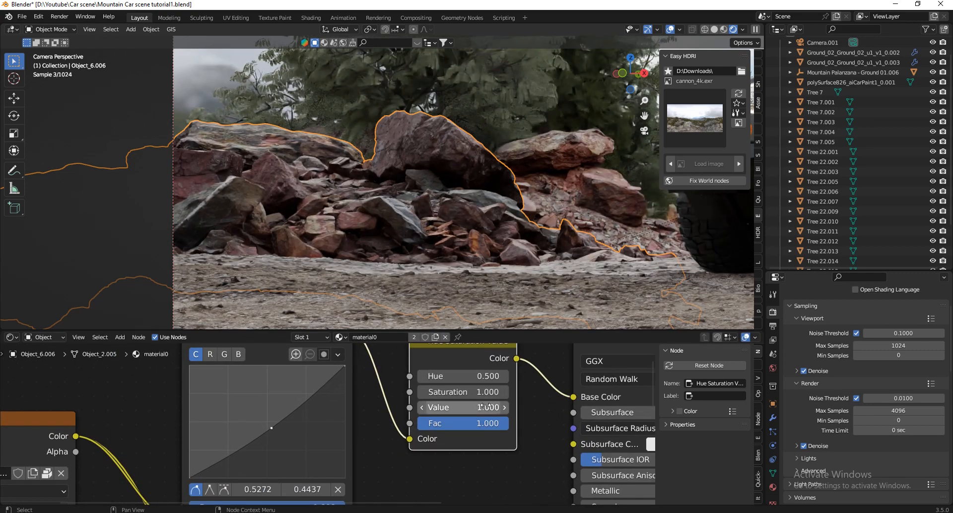
# Set the Hue Saturation Value node's Saturation to 0.480.
pyautogui.scroll(2, 487, 402)
pyautogui.moveTo(491, 389); pyautogui.dragTo(472, 389)
pyautogui.moveTo(457, 262); pyautogui.dragTo(449, 263)
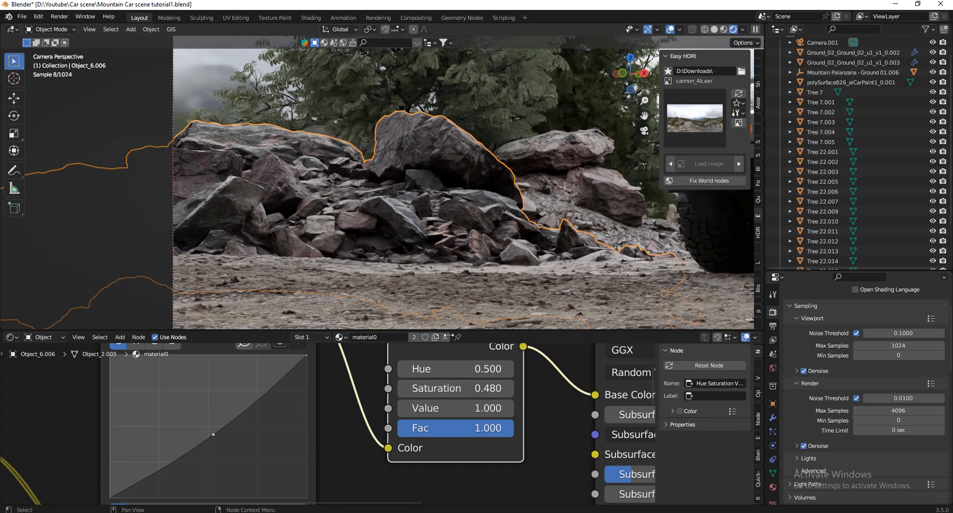
# Move the combined-channel point of the RGB Curves node to about 0.473, 0.456.
pyautogui.scroll(-4, 344, 211)
pyautogui.scroll(2, 396, 234)
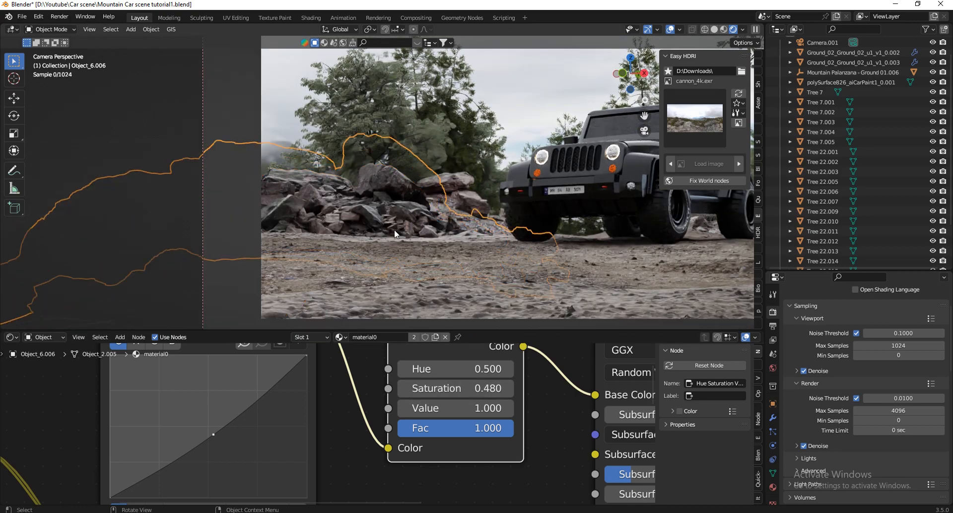
pyautogui.scroll(3, 394, 230)
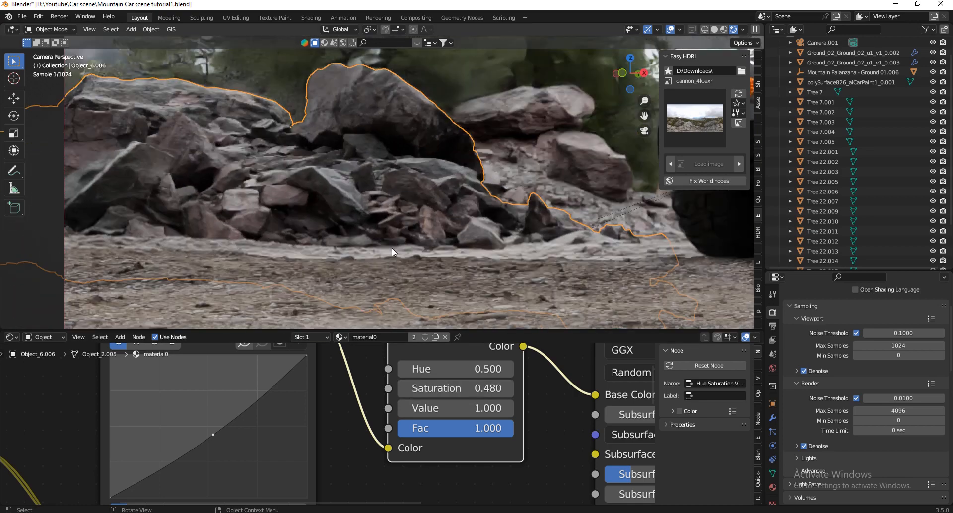
pyautogui.scroll(1, 192, 474)
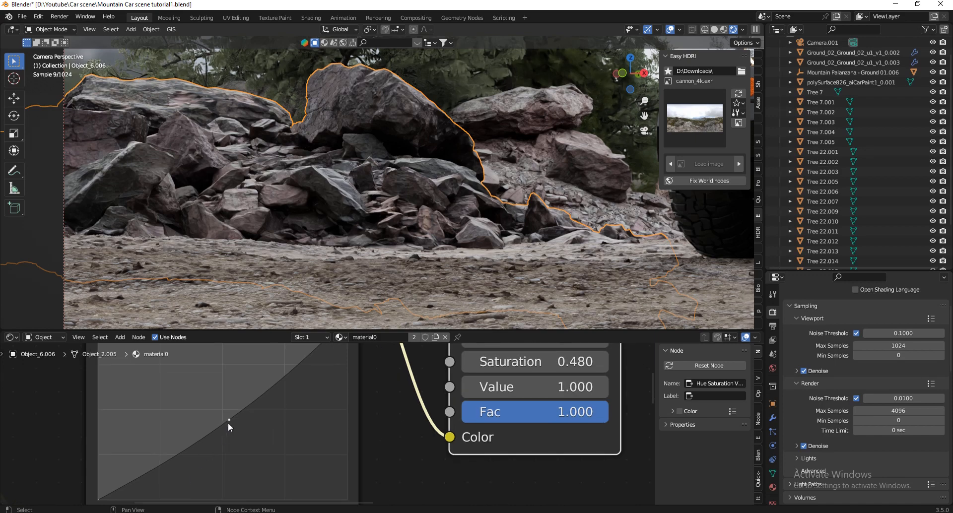
pyautogui.moveTo(229, 421); pyautogui.dragTo(215, 417)
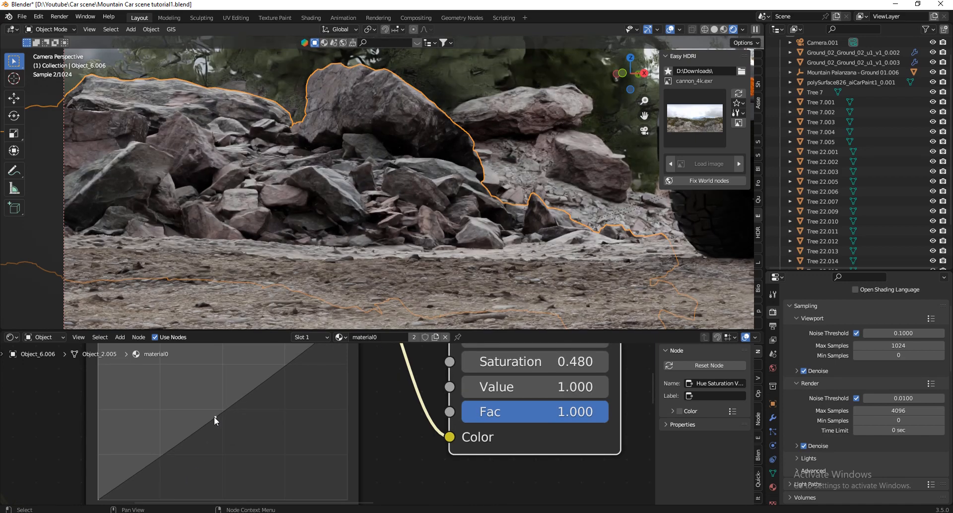
pyautogui.scroll(-4, 285, 473)
pyautogui.scroll(2, 391, 425)
pyautogui.scroll(-2, 390, 425)
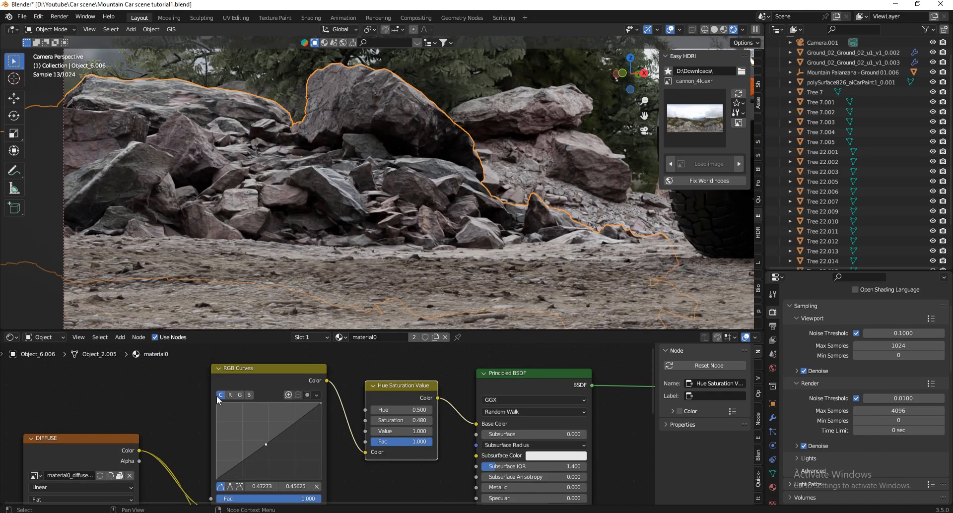
# Lower the blue channel in the RGB Curves node with a mid-curve point at about 0.586, 0.438.
pyautogui.click(249, 395)
pyautogui.scroll(-1, 308, 427)
pyautogui.scroll(3, 294, 426)
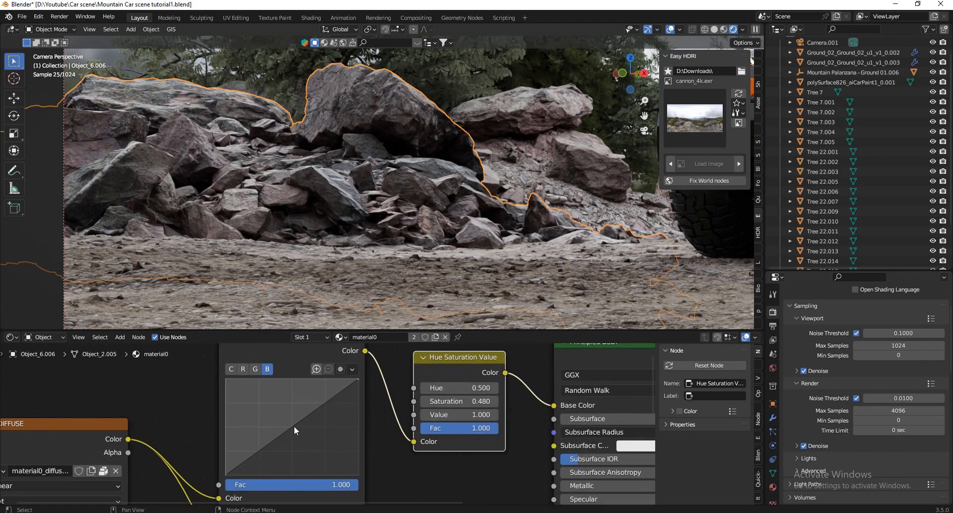
pyautogui.moveTo(293, 423); pyautogui.dragTo(299, 433)
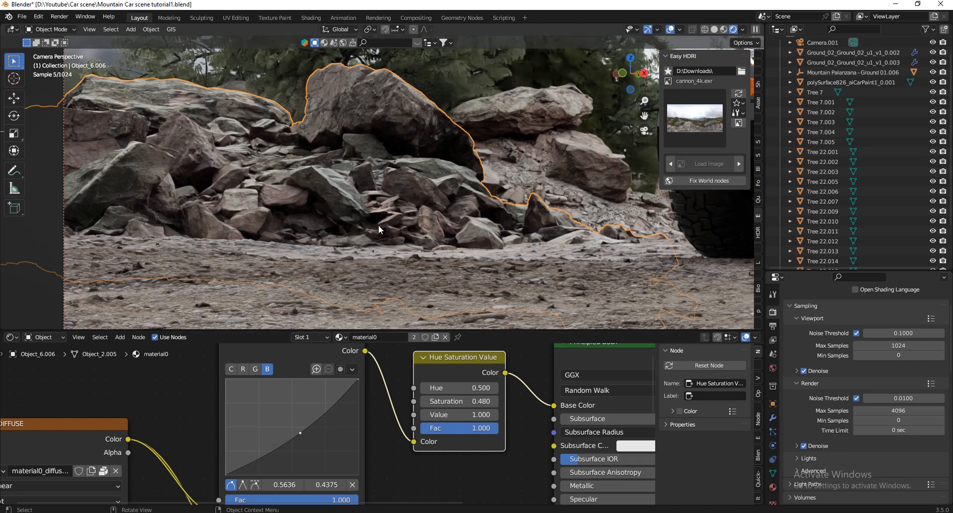
pyautogui.scroll(2, 373, 272)
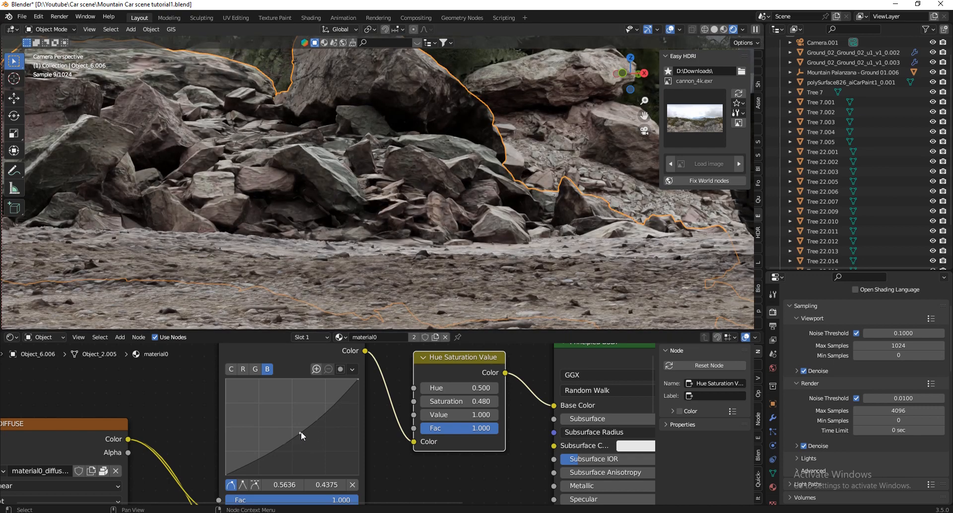
pyautogui.moveTo(301, 431); pyautogui.dragTo(304, 433)
pyautogui.scroll(-4, 388, 220)
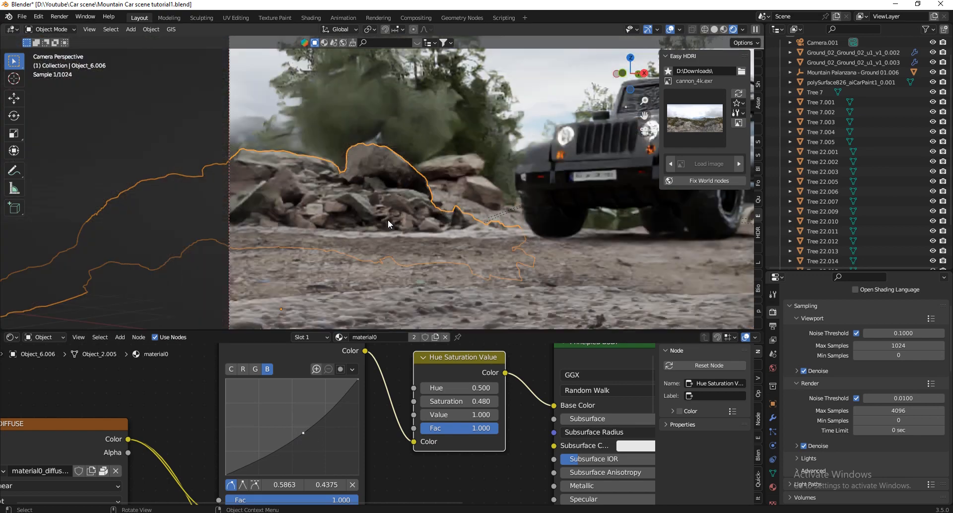
pyautogui.scroll(4, 381, 195)
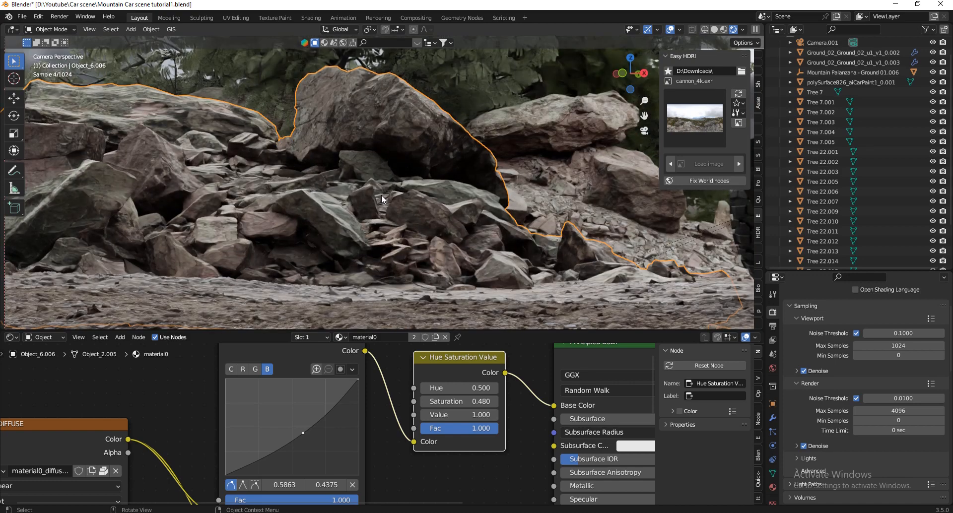
pyautogui.scroll(-12, 249, 217)
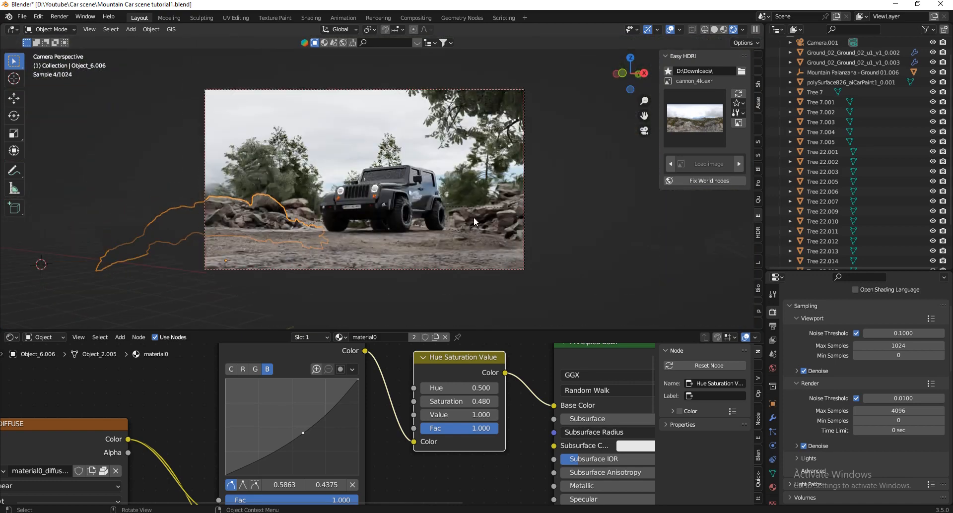
pyautogui.scroll(5, 475, 218)
pyautogui.scroll(-4, 546, 243)
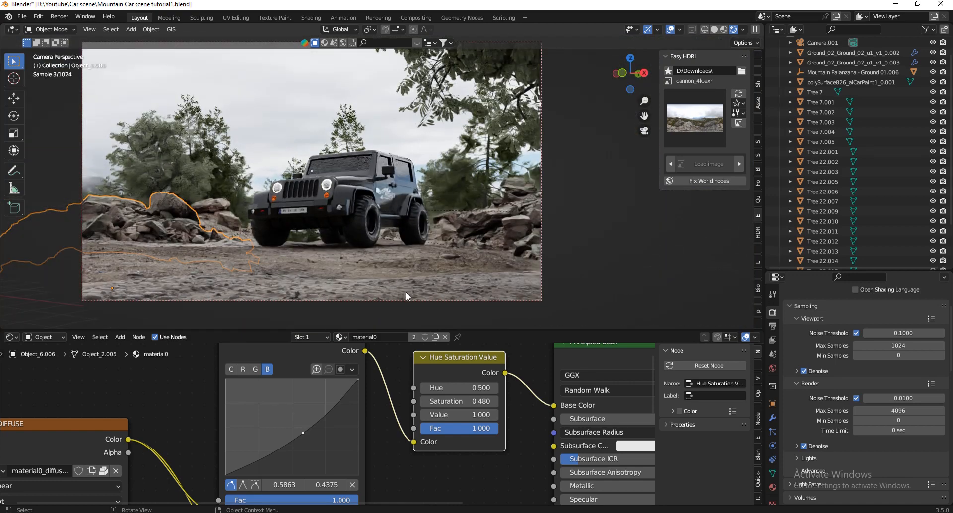
pyautogui.scroll(7, 439, 286)
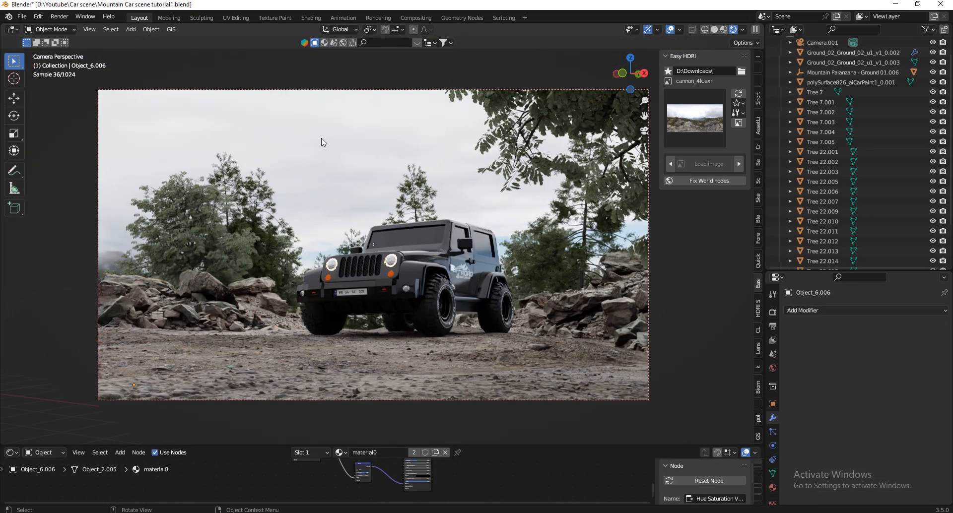
# In Edit Mode on the Jeep body, give its blinn5 material an orange base color with a Value of 0.319.
pyautogui.click(416, 272)
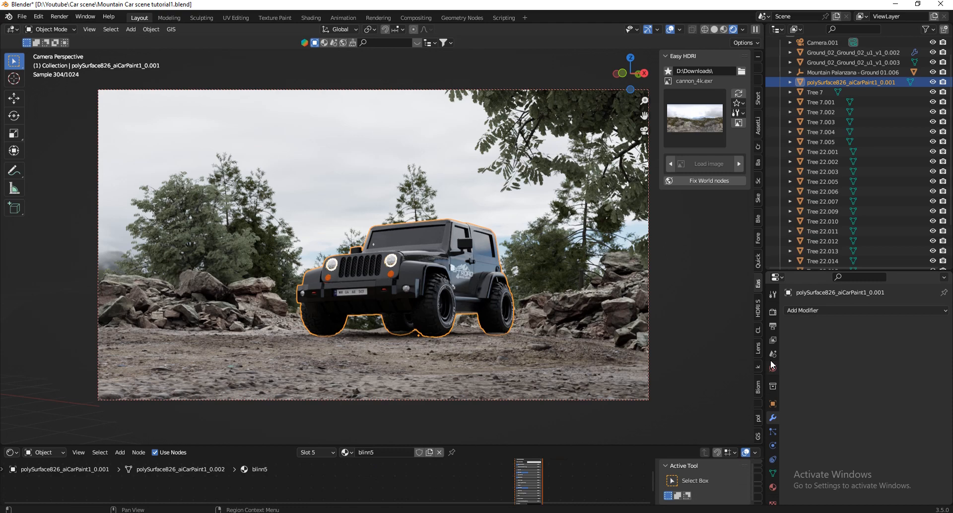
pyautogui.click(772, 487)
pyautogui.scroll(5, 376, 273)
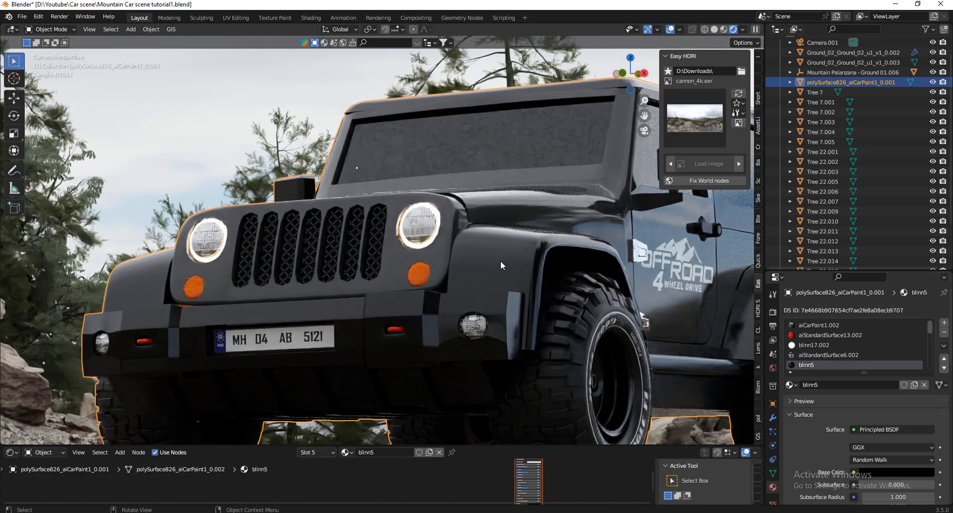
pyautogui.press('Tab')
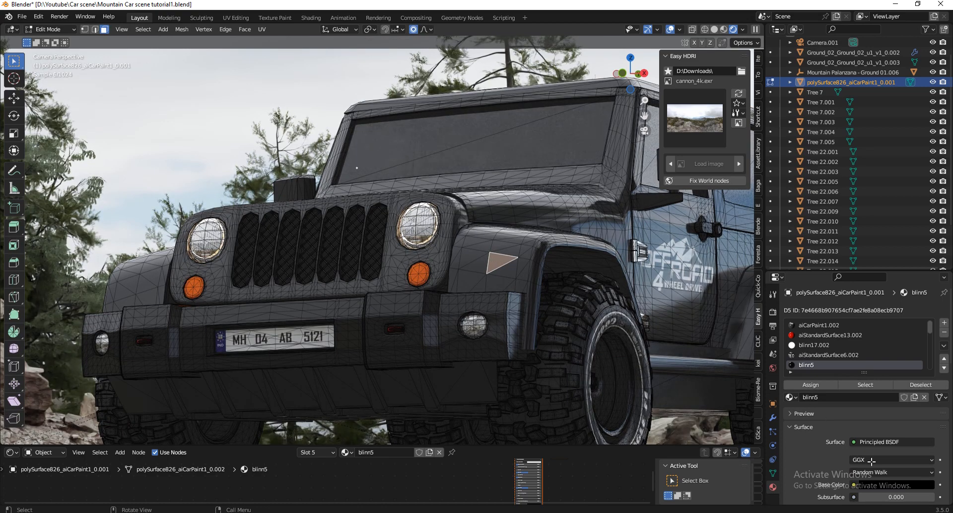
pyautogui.click(883, 484)
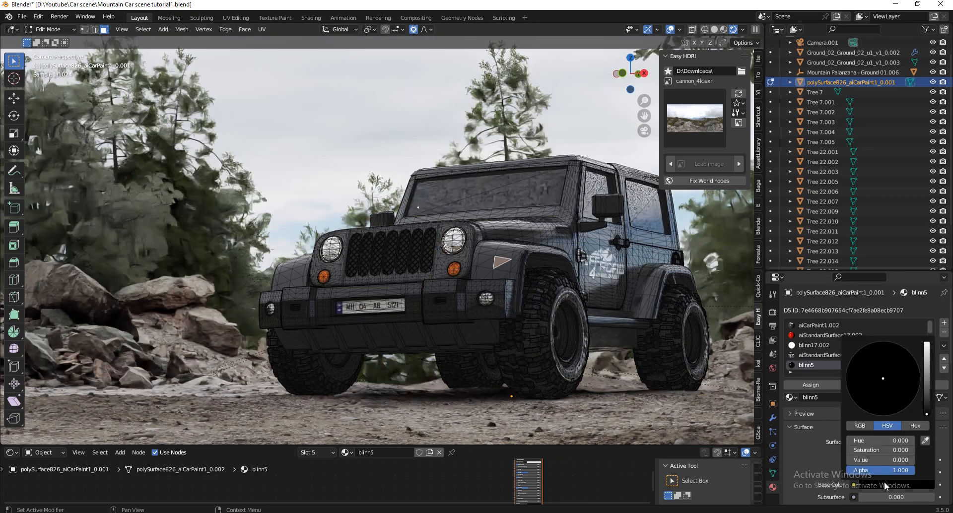
pyautogui.click(927, 371)
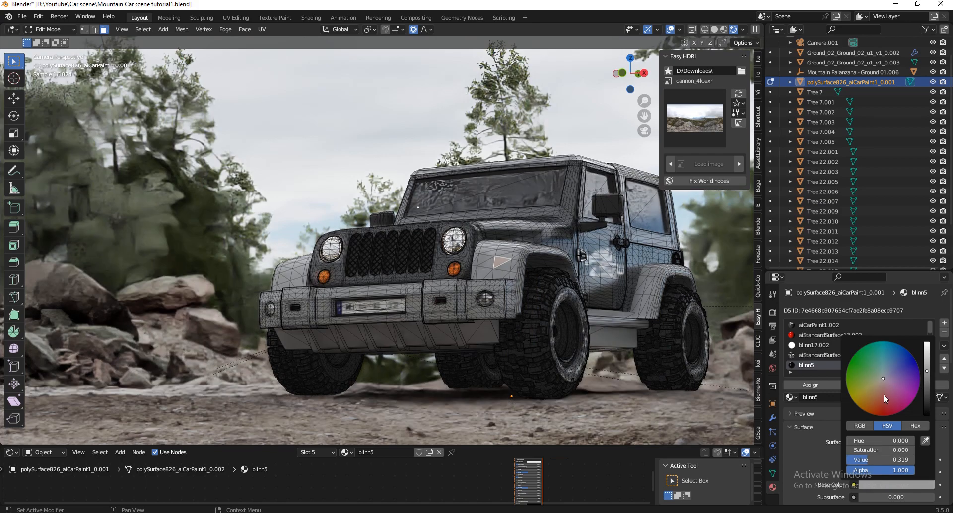
pyautogui.click(873, 402)
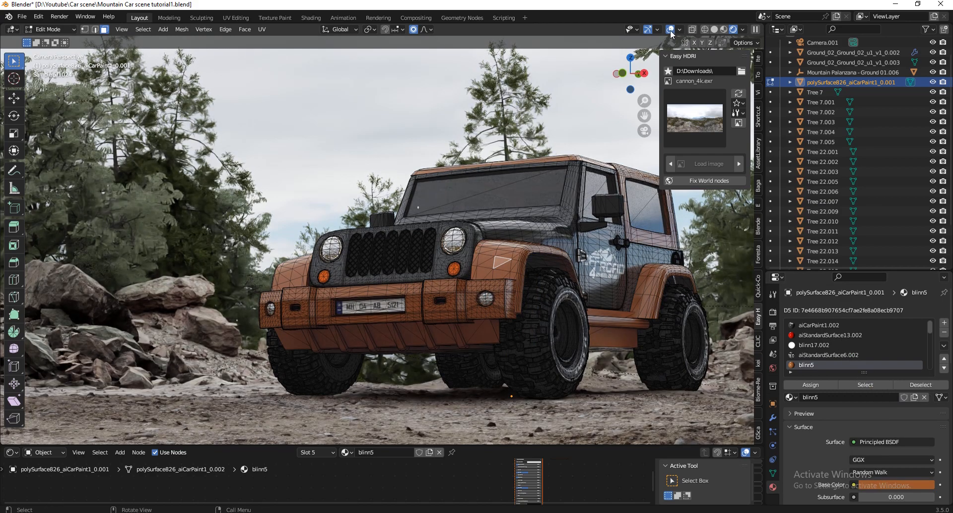
# Hide the viewport overlays and try a red base color on blinn5 with Hue 0.992 and Saturation 0.940.
pyautogui.click(670, 30)
pyautogui.scroll(-3, 516, 177)
pyautogui.click(895, 485)
pyautogui.click(877, 406)
pyautogui.click(887, 407)
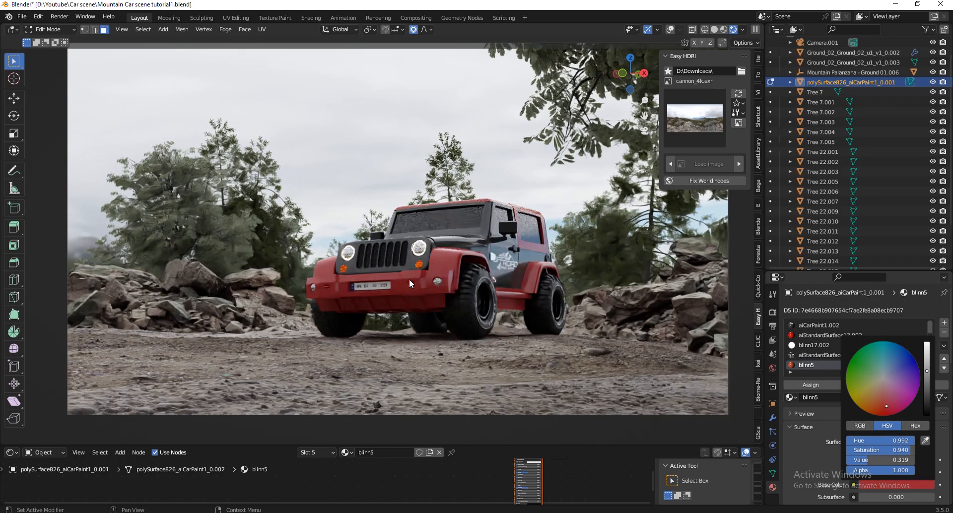
# Change the base color of the blinn5 material to a saturated orange and hide the viewport sidebar.
pyautogui.click(869, 402)
pyautogui.press('n')
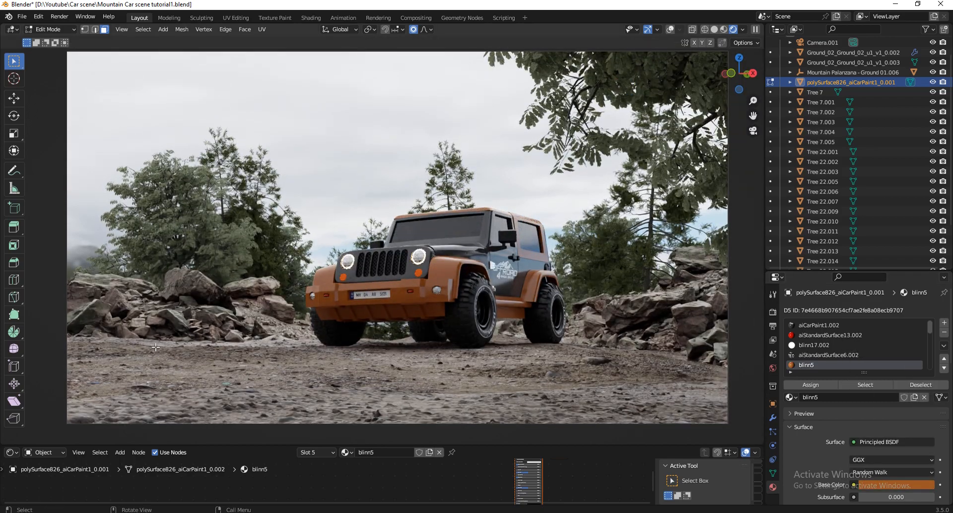
pyautogui.scroll(5, 155, 347)
pyautogui.scroll(-3, 272, 300)
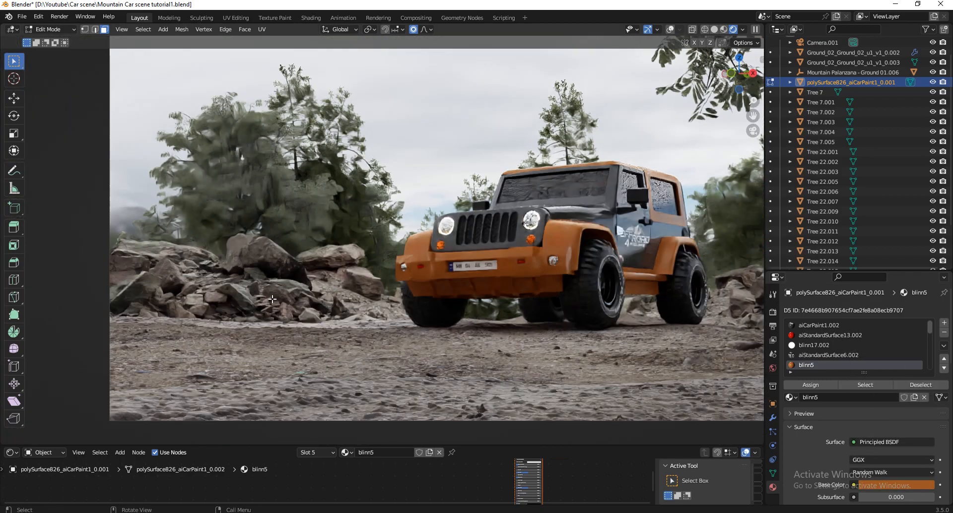
pyautogui.scroll(-2, 250, 379)
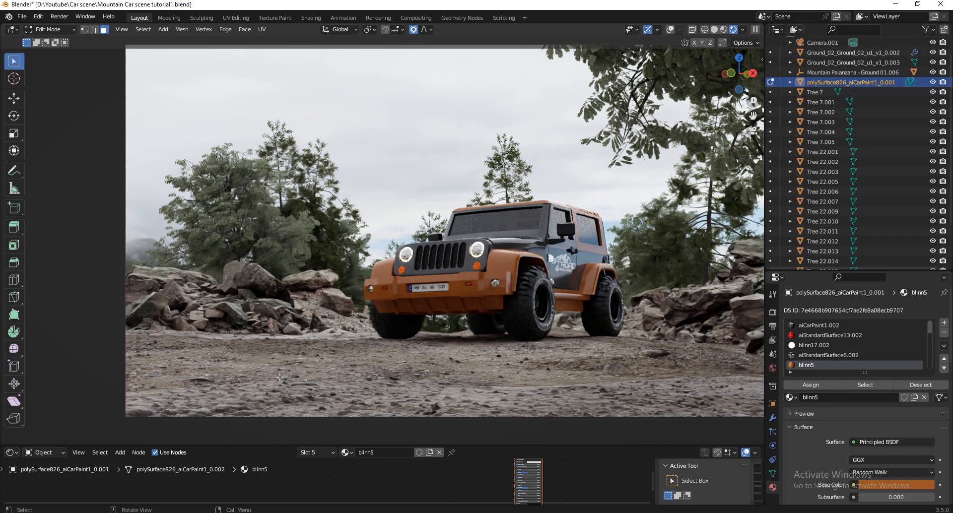
pyautogui.scroll(-1, 278, 366)
pyautogui.scroll(1, 402, 357)
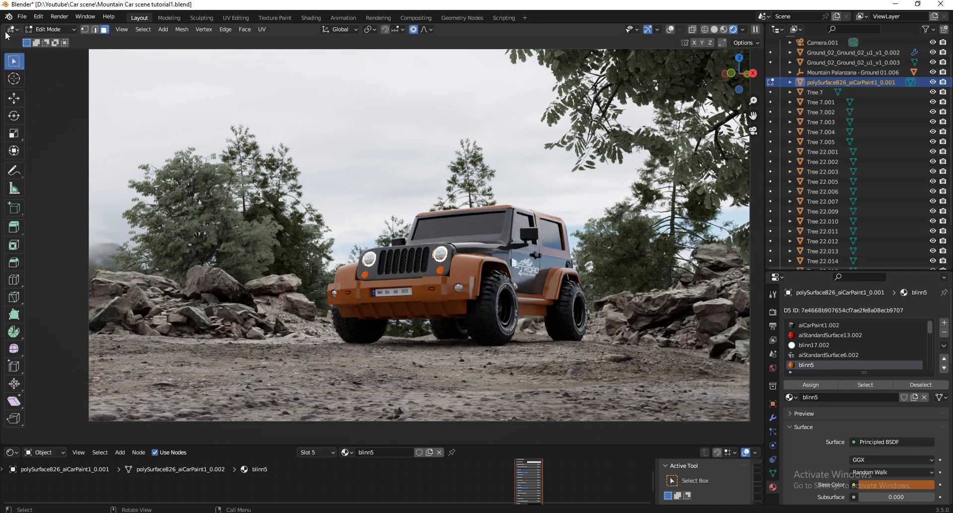
# Return to Object Mode and enlarge the shader node editor area.
pyautogui.click(54, 29)
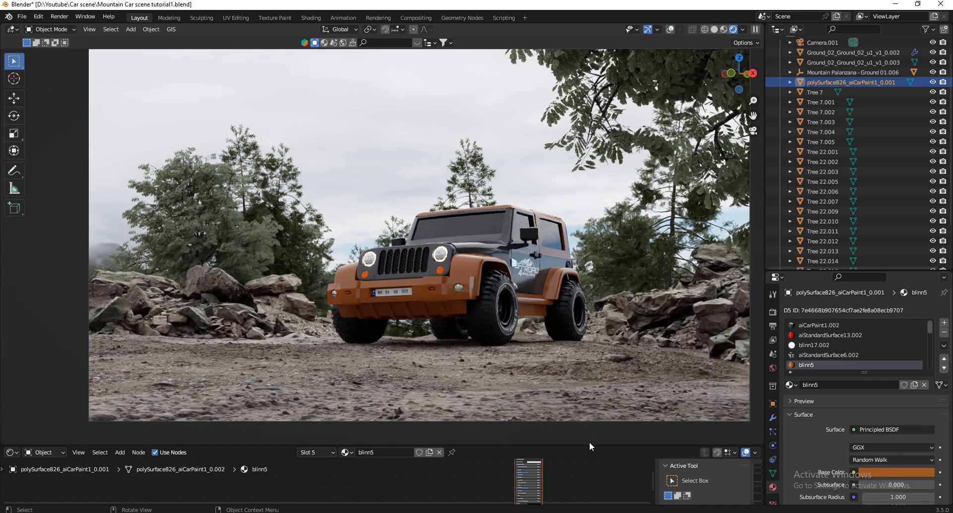
pyautogui.moveTo(590, 445); pyautogui.dragTo(591, 395)
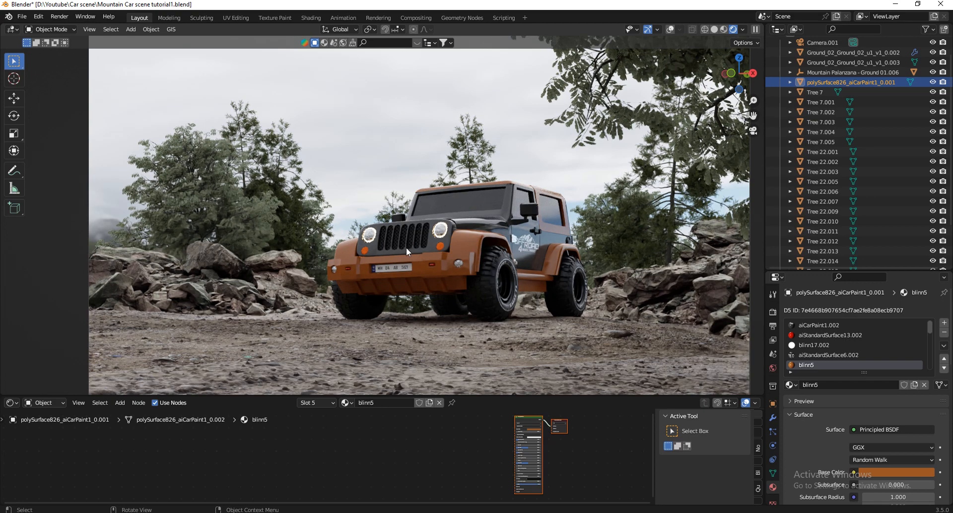
pyautogui.keyDown('shift'); pyautogui.moveTo(470, 281); pyautogui.dragTo(392, 280, button='middle'); pyautogui.keyUp('shift')
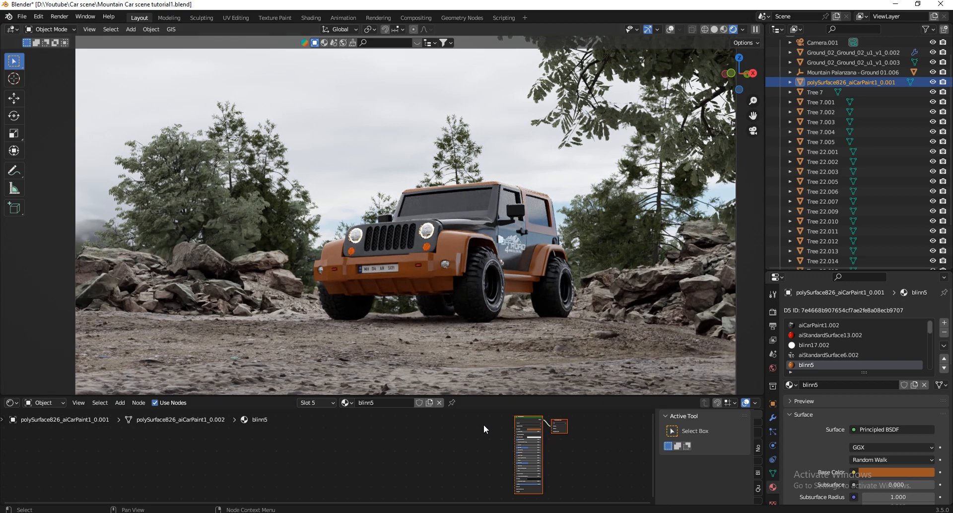
pyautogui.moveTo(497, 396); pyautogui.dragTo(497, 388)
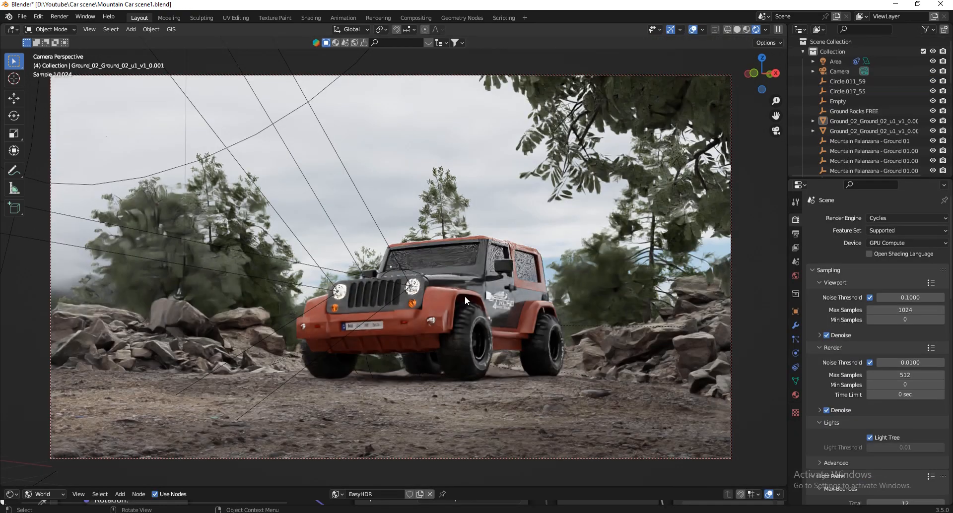
# In Mountain Car scene1.blend, enlarge the node editor and examine the Mapping node's rotation in the EasyHDR world shader.
pyautogui.moveTo(554, 487); pyautogui.dragTo(551, 442)
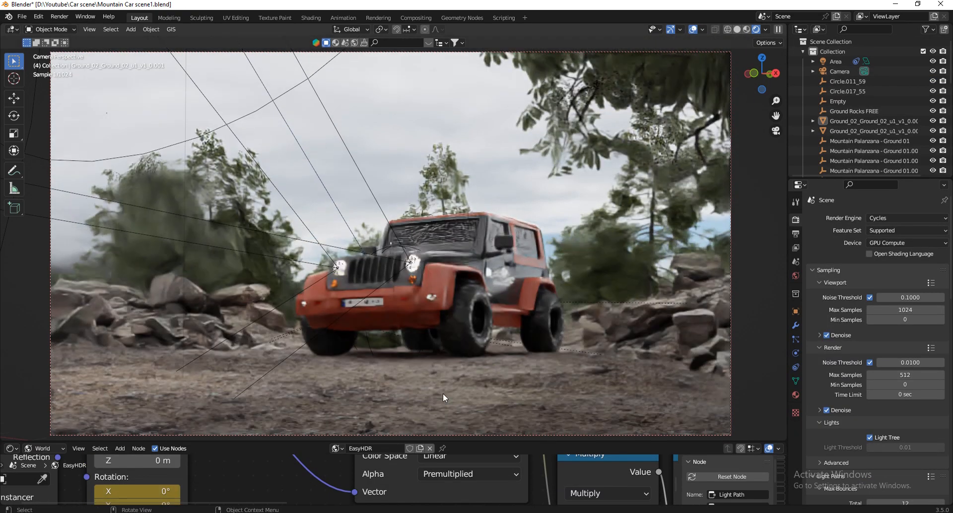
pyautogui.moveTo(349, 440); pyautogui.dragTo(348, 361)
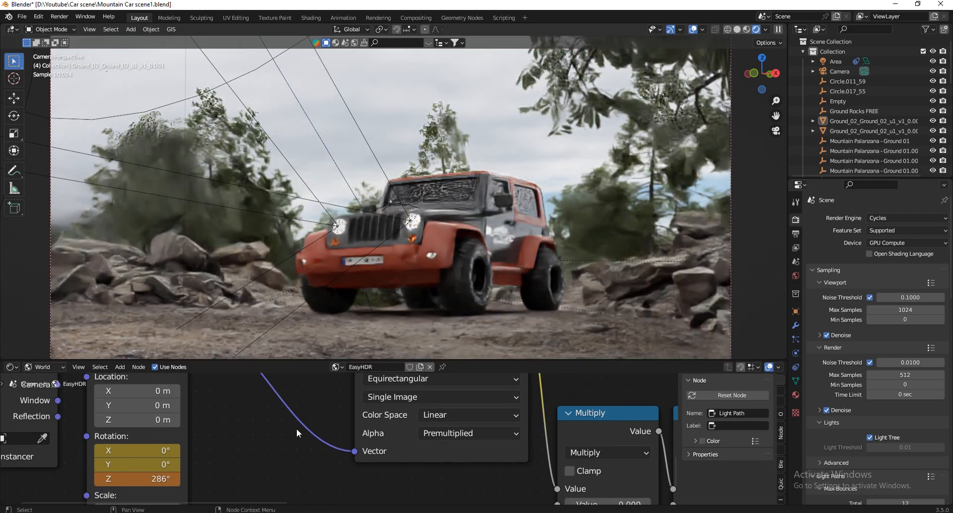
pyautogui.scroll(-3, 296, 428)
pyautogui.scroll(2, 199, 457)
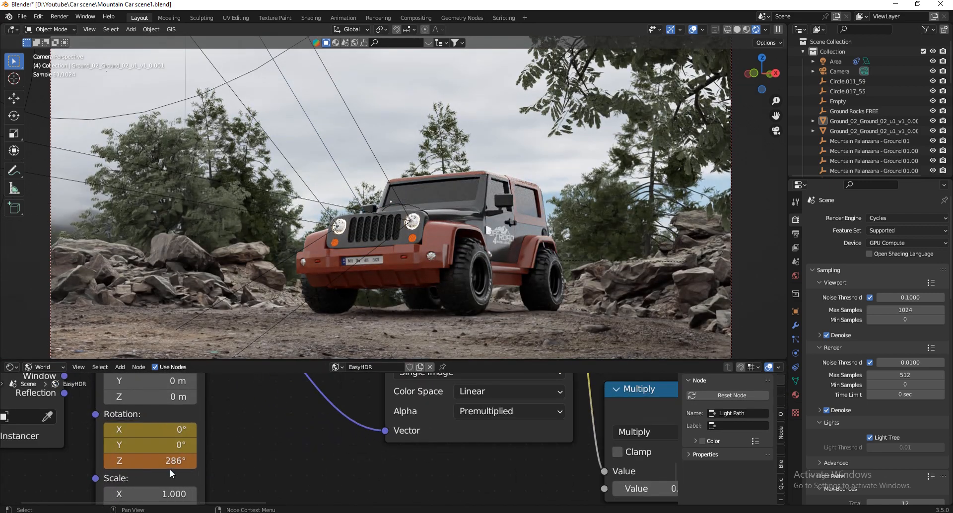
pyautogui.scroll(-3, 141, 476)
pyautogui.scroll(-1, 142, 477)
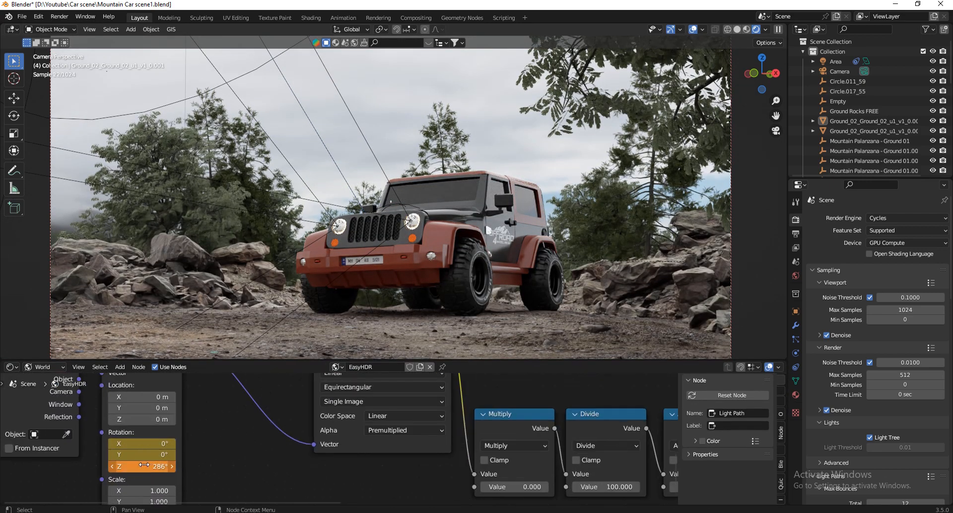
# Examine the RGB Curves and Background nodes of the EasyHDR world shader and review the complete node tree.
pyautogui.scroll(-4, 306, 465)
pyautogui.scroll(2, 489, 440)
pyautogui.moveTo(457, 426); pyautogui.dragTo(465, 456)
pyautogui.scroll(-2, 465, 457)
pyautogui.moveTo(467, 477); pyautogui.dragTo(461, 456, button='middle')
pyautogui.scroll(9, 504, 453)
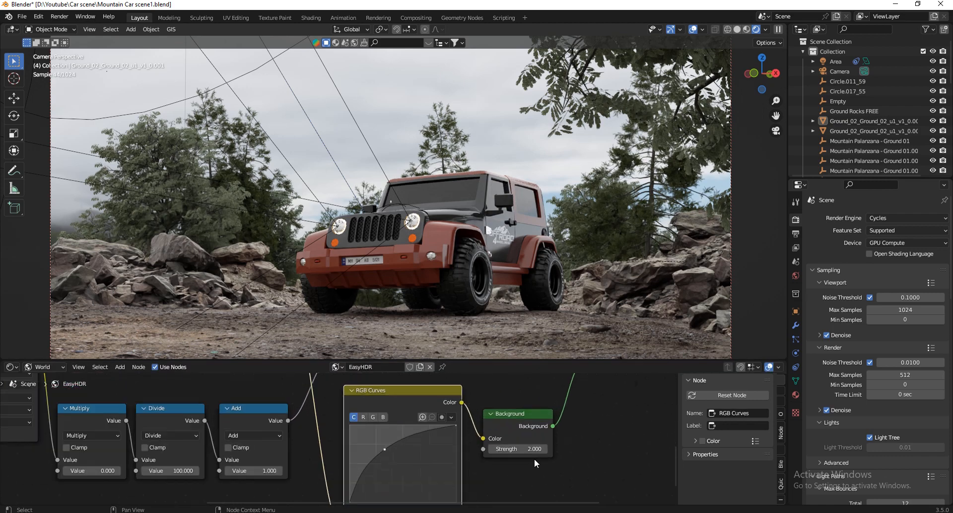
pyautogui.scroll(-5, 506, 446)
pyautogui.scroll(2, 385, 452)
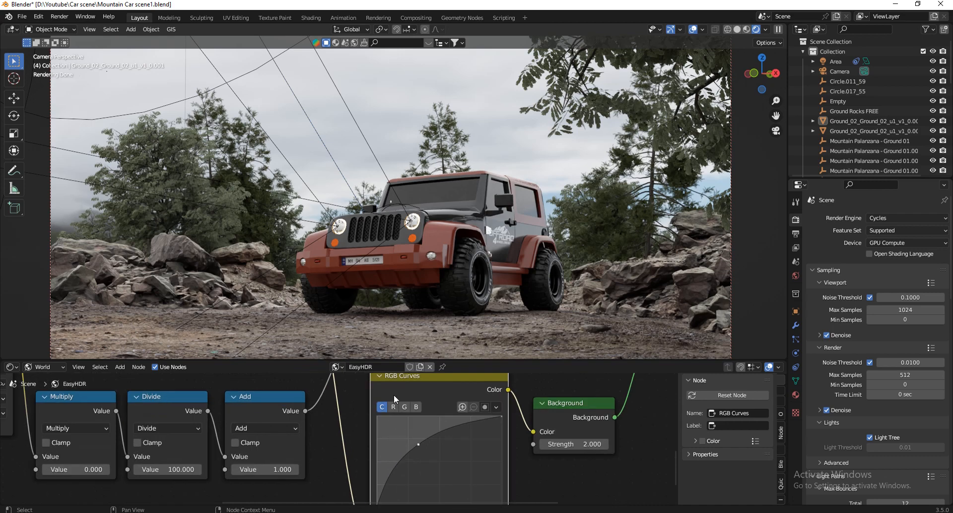
pyautogui.scroll(-4, 432, 436)
pyautogui.scroll(-8, 915, 437)
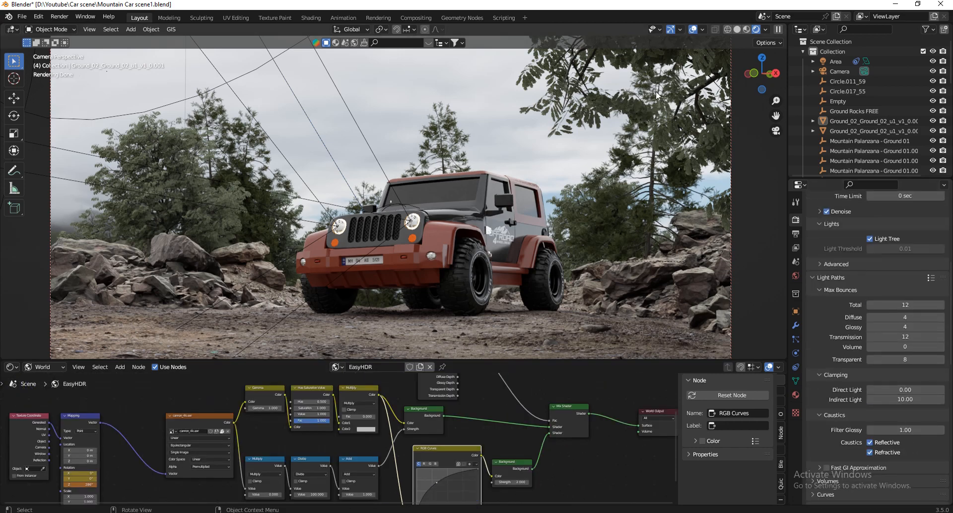
# Switch to the Compositing workspace and inspect the Color Balance node's Gain, Gamma and Lift color values.
pyautogui.click(420, 17)
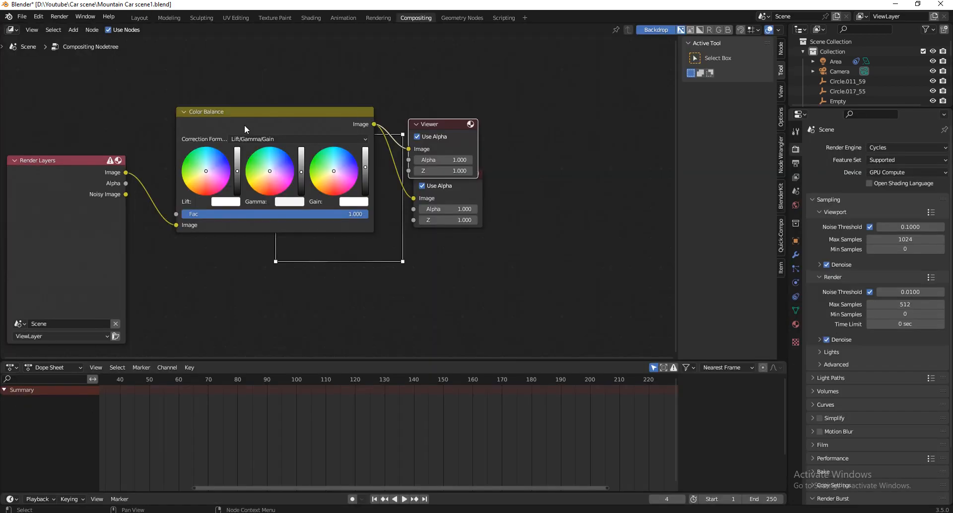
pyautogui.scroll(2, 318, 161)
pyautogui.scroll(2, 375, 211)
pyautogui.click(397, 236)
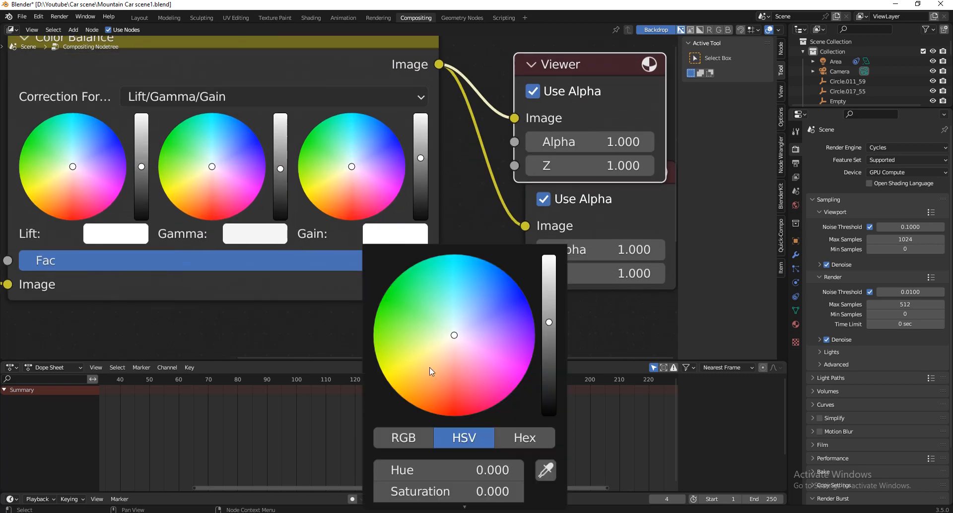
pyautogui.scroll(-3, 406, 228)
pyautogui.click(425, 231)
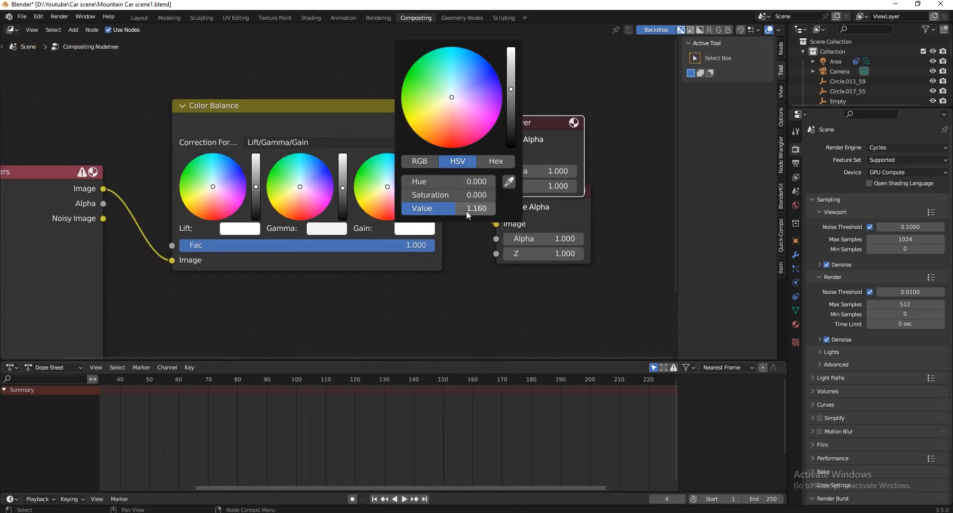
pyautogui.click(326, 230)
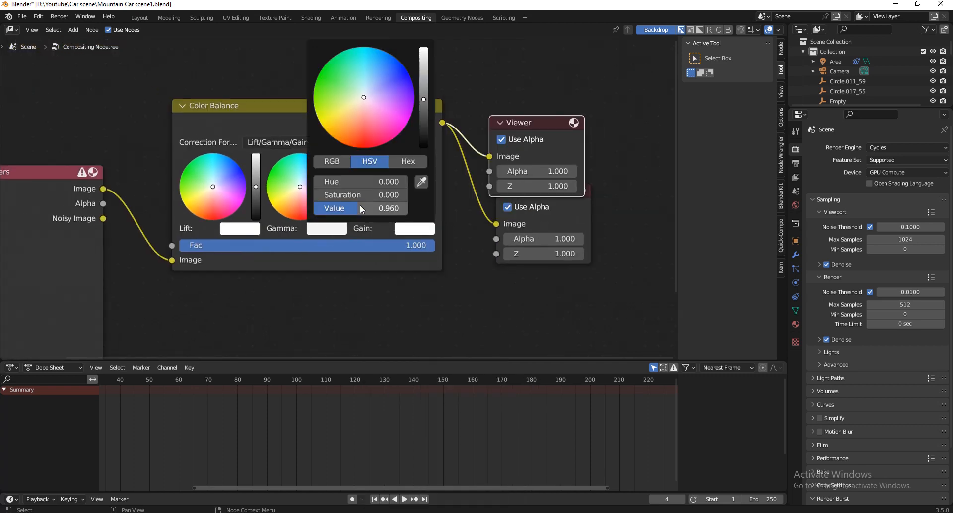
pyautogui.click(235, 224)
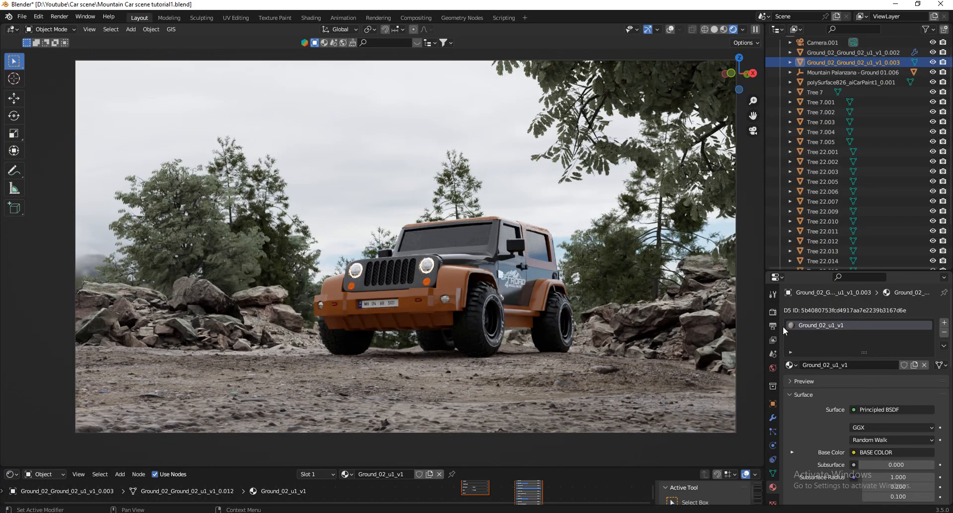
# Set the output resolution percentage to 150% in Mountain Car scene tutorial1.blend.
pyautogui.click(773, 326)
pyautogui.click(895, 343)
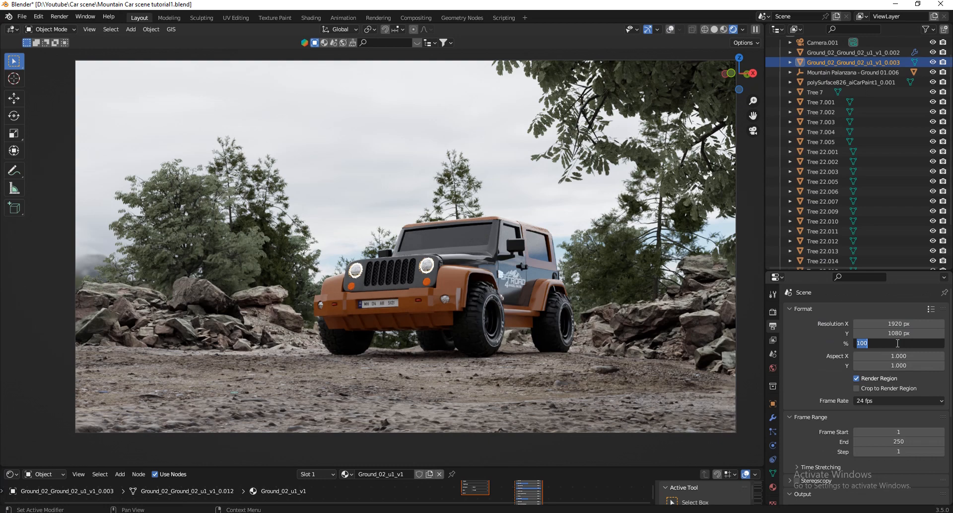
pyautogui.write('150')
pyautogui.press('Return')
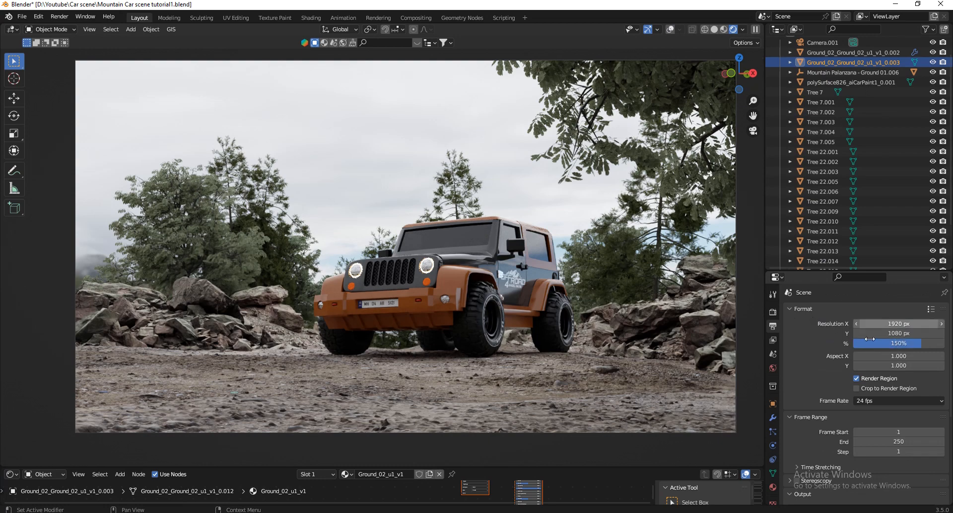
# Set the Cycles render Max Samples to 512.
pyautogui.click(773, 312)
pyautogui.scroll(-3, 881, 328)
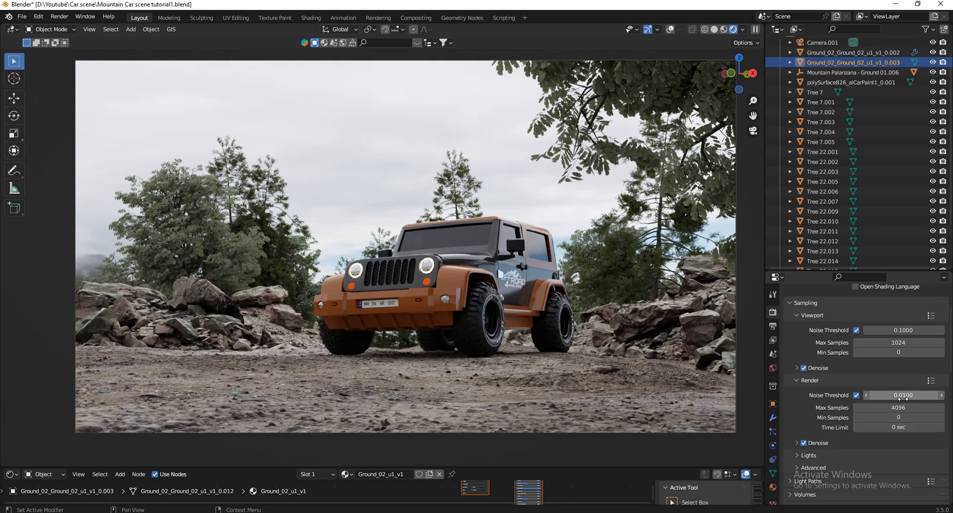
pyautogui.click(904, 410)
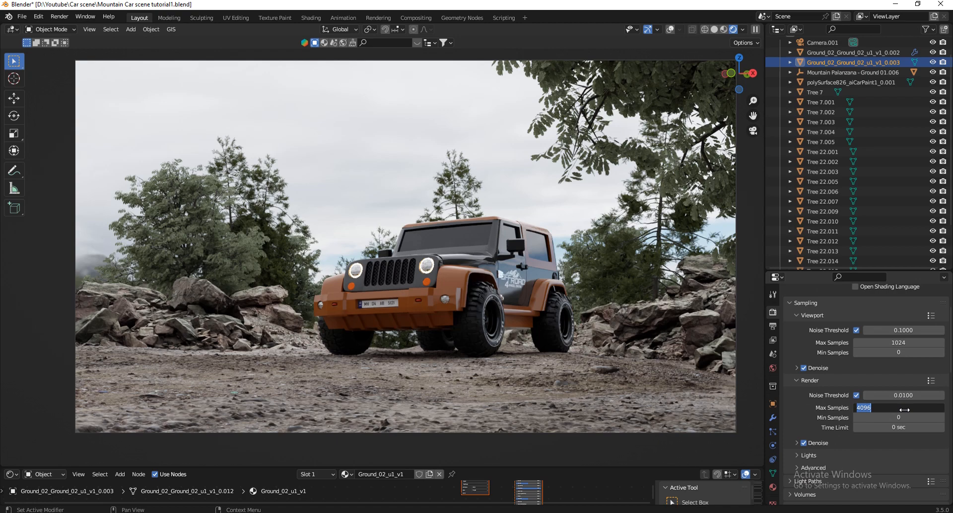
pyautogui.write('512')
pyautogui.press('Return')
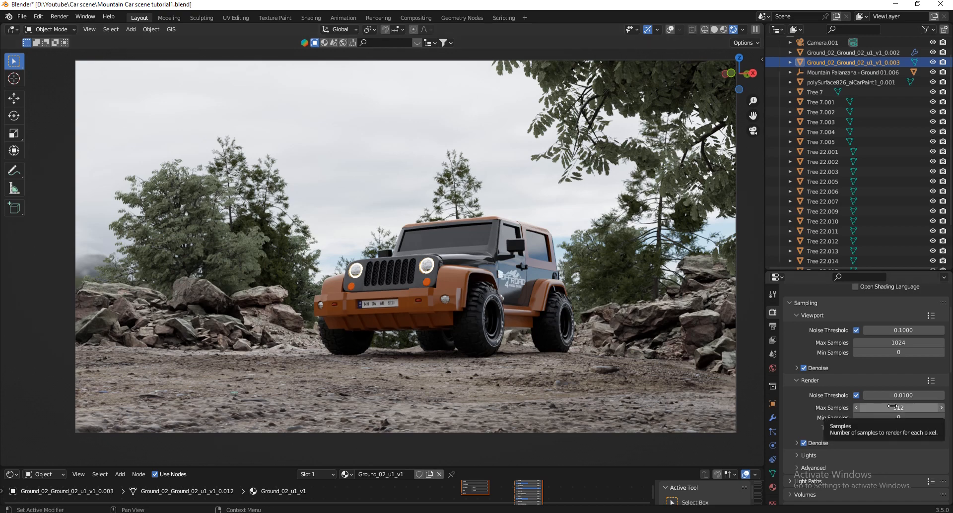
# Try the Medium High Contrast look in Color Management, and undo it.
pyautogui.scroll(-6, 893, 406)
pyautogui.scroll(-9, 893, 406)
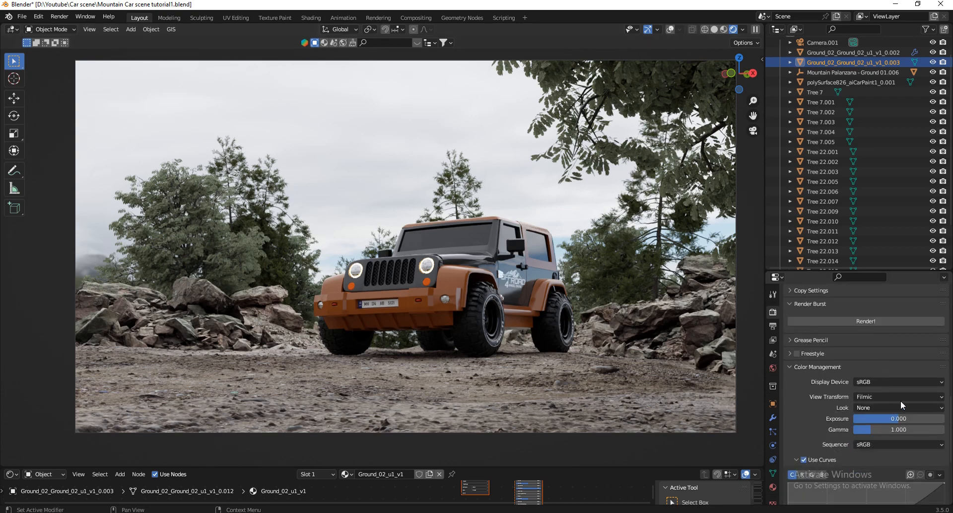
pyautogui.click(877, 404)
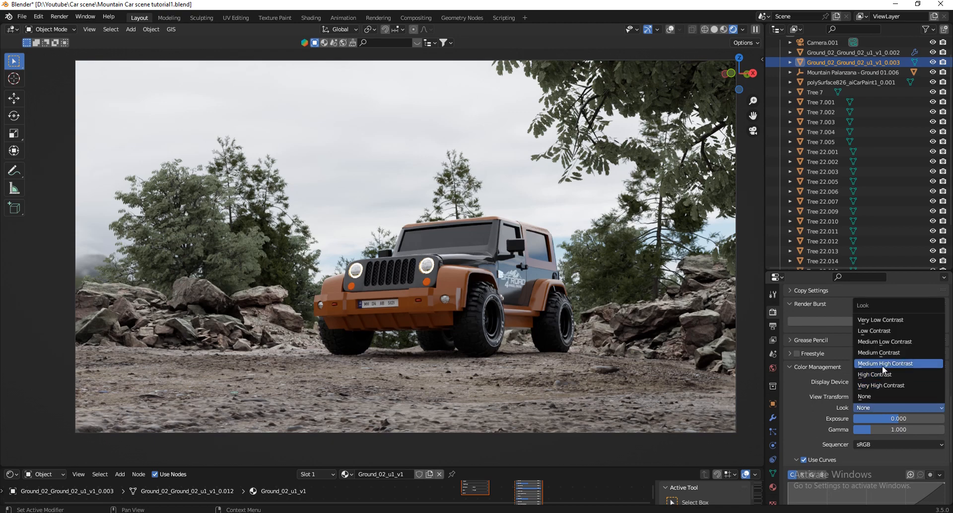
pyautogui.click(883, 364)
pyautogui.hotkey('ctrl', 'z')
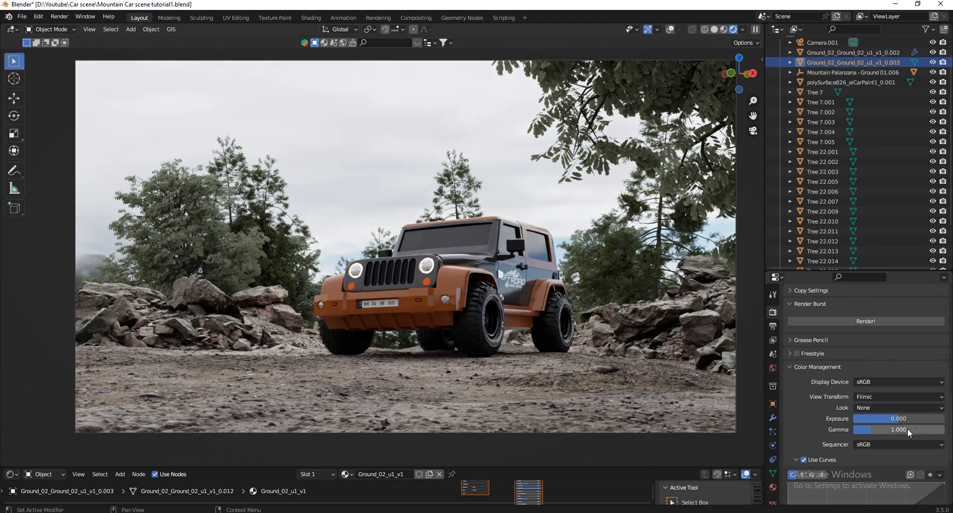
# Open the rendering commands in Mountain Car scene1.blend.
pyautogui.scroll(3, 876, 427)
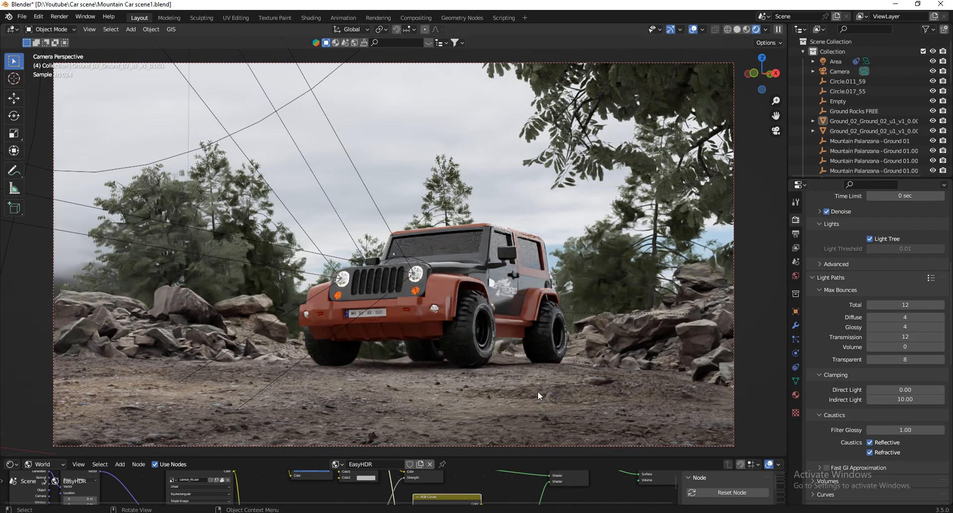
pyautogui.click(60, 16)
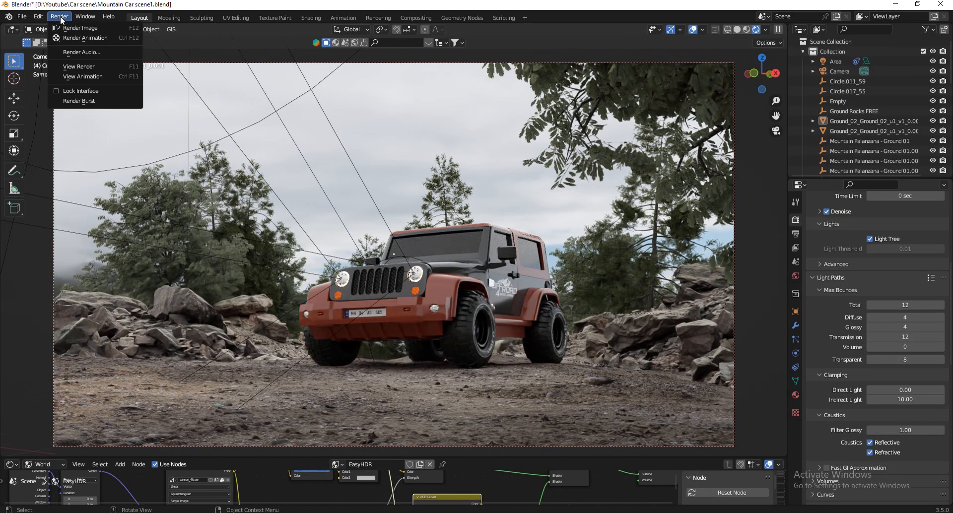